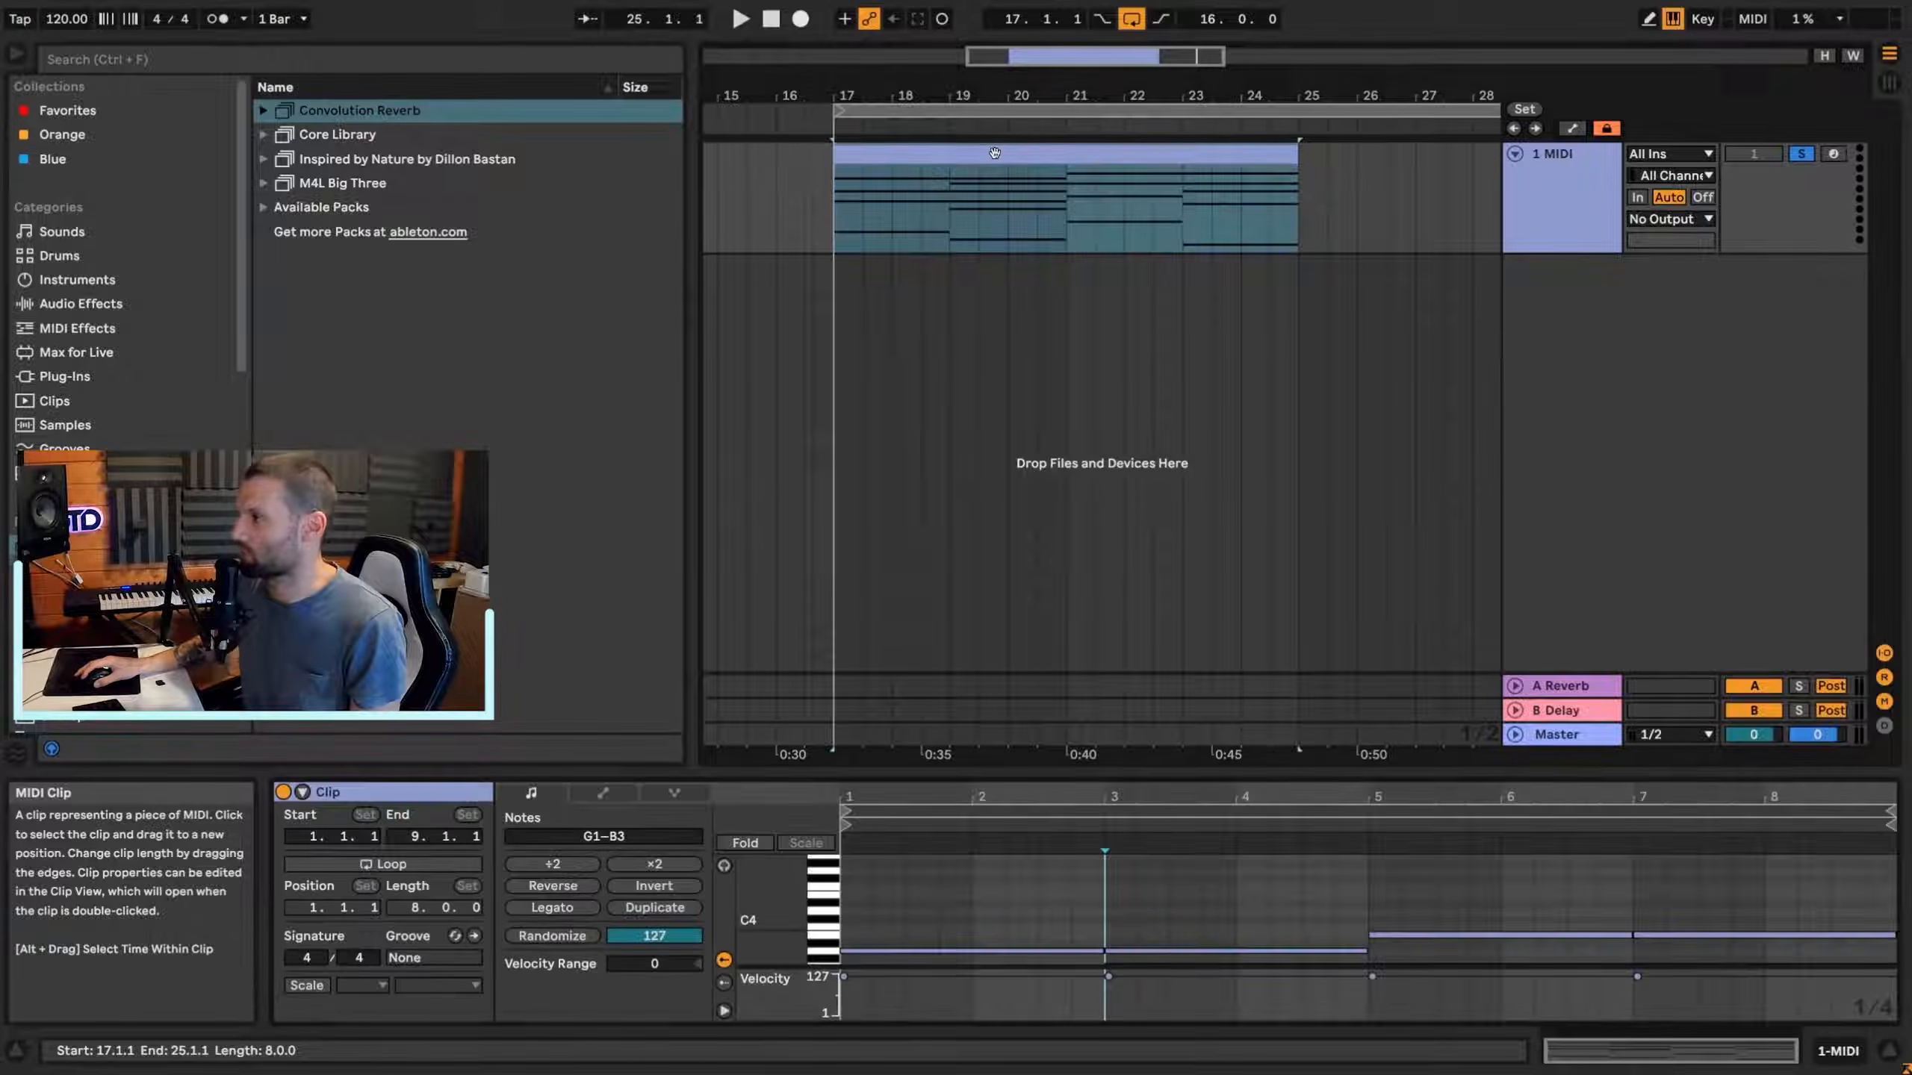
Enlarge the note editor to examine the chord notes of the MIDI clip.
drag(1205, 774, 1219, 445)
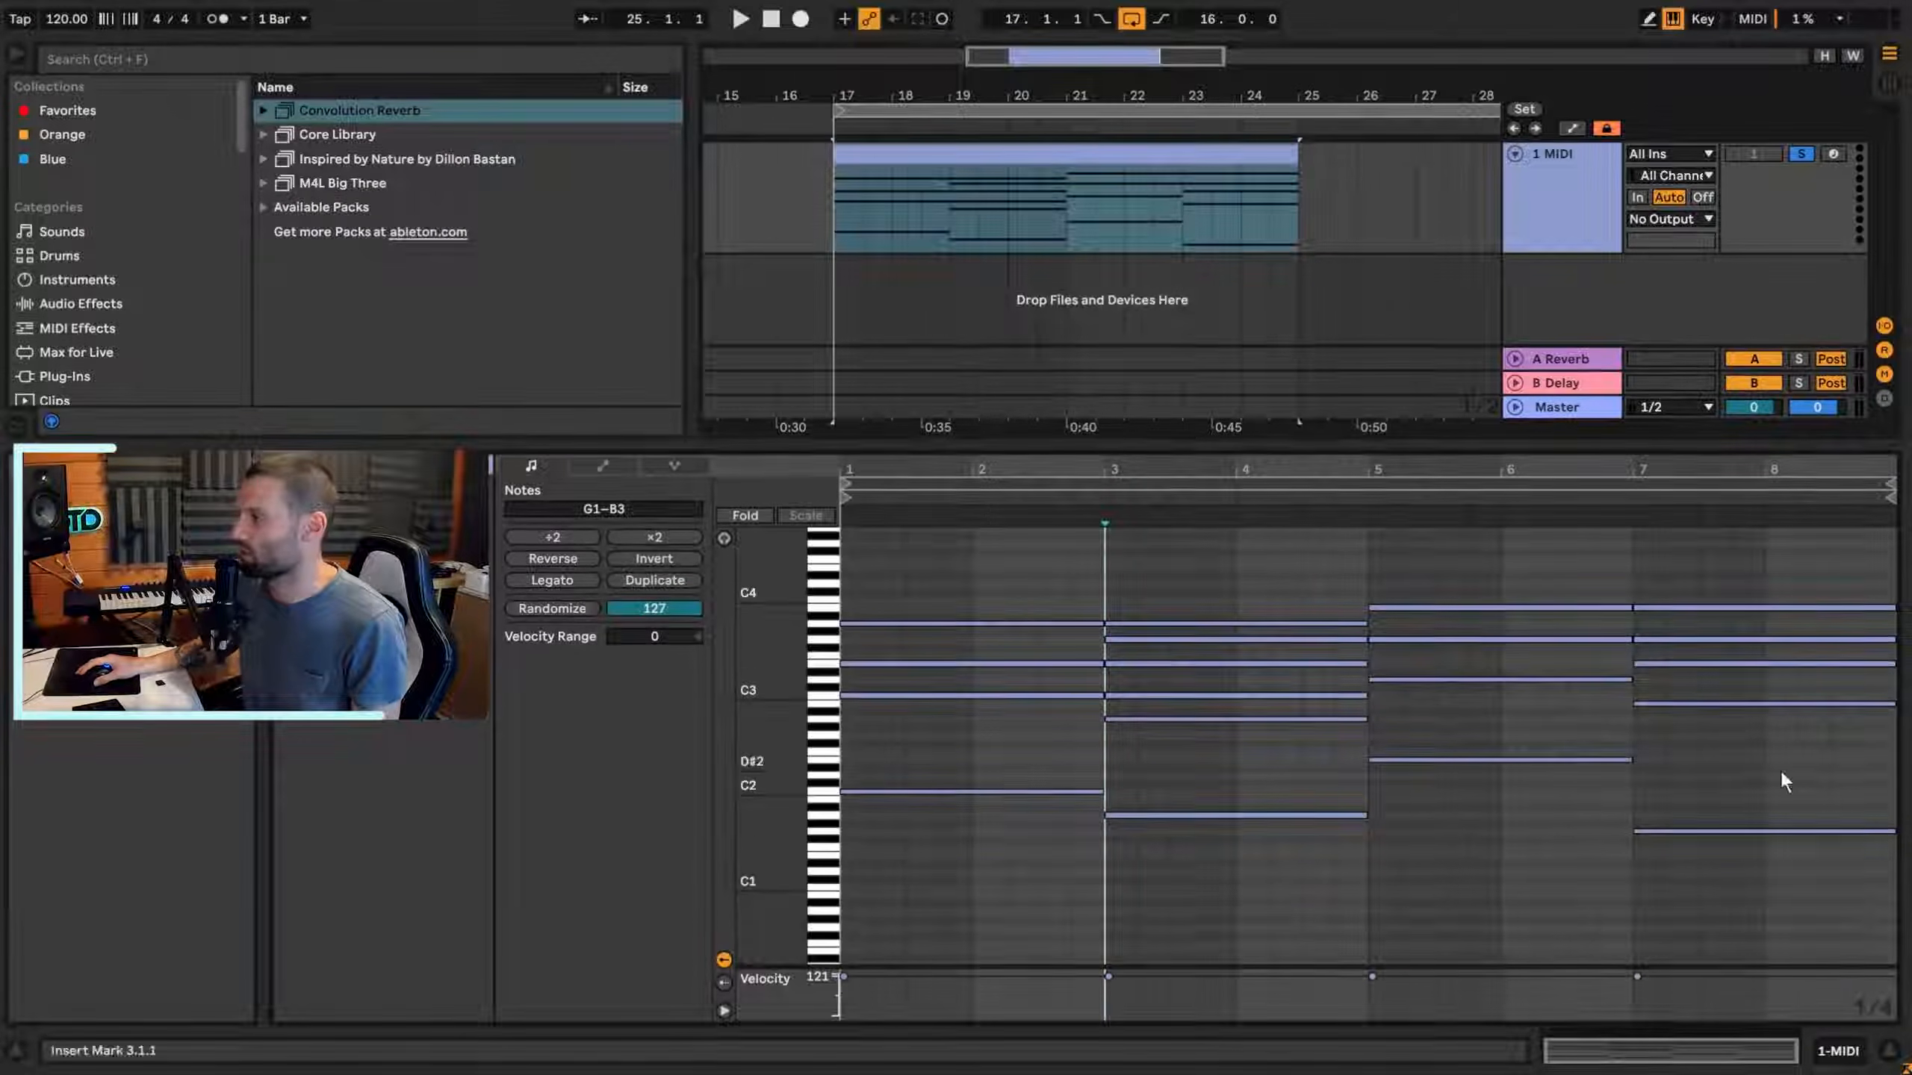
click(1174, 753)
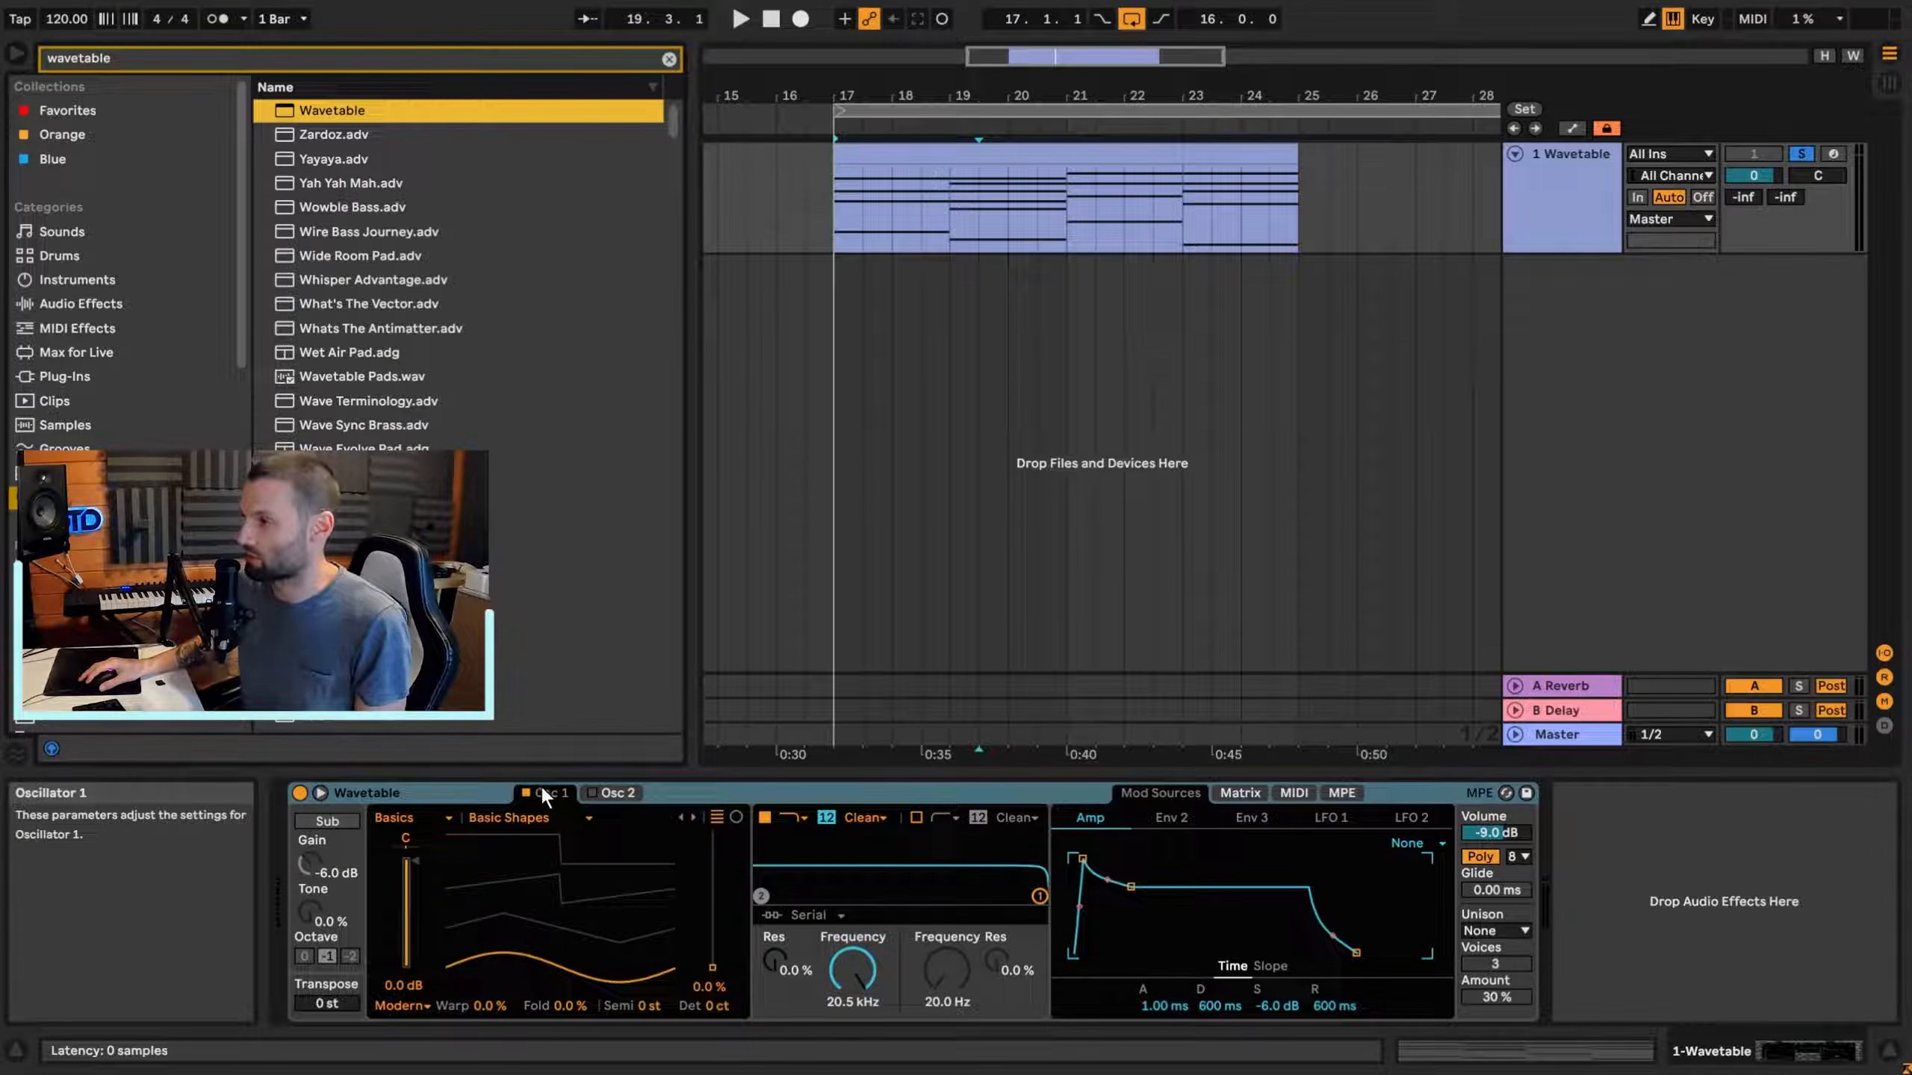
Set oscillator 1's wave position to 74% and lower the track volume to -7.1 while auditioning the chords.
drag(712, 970, 704, 866)
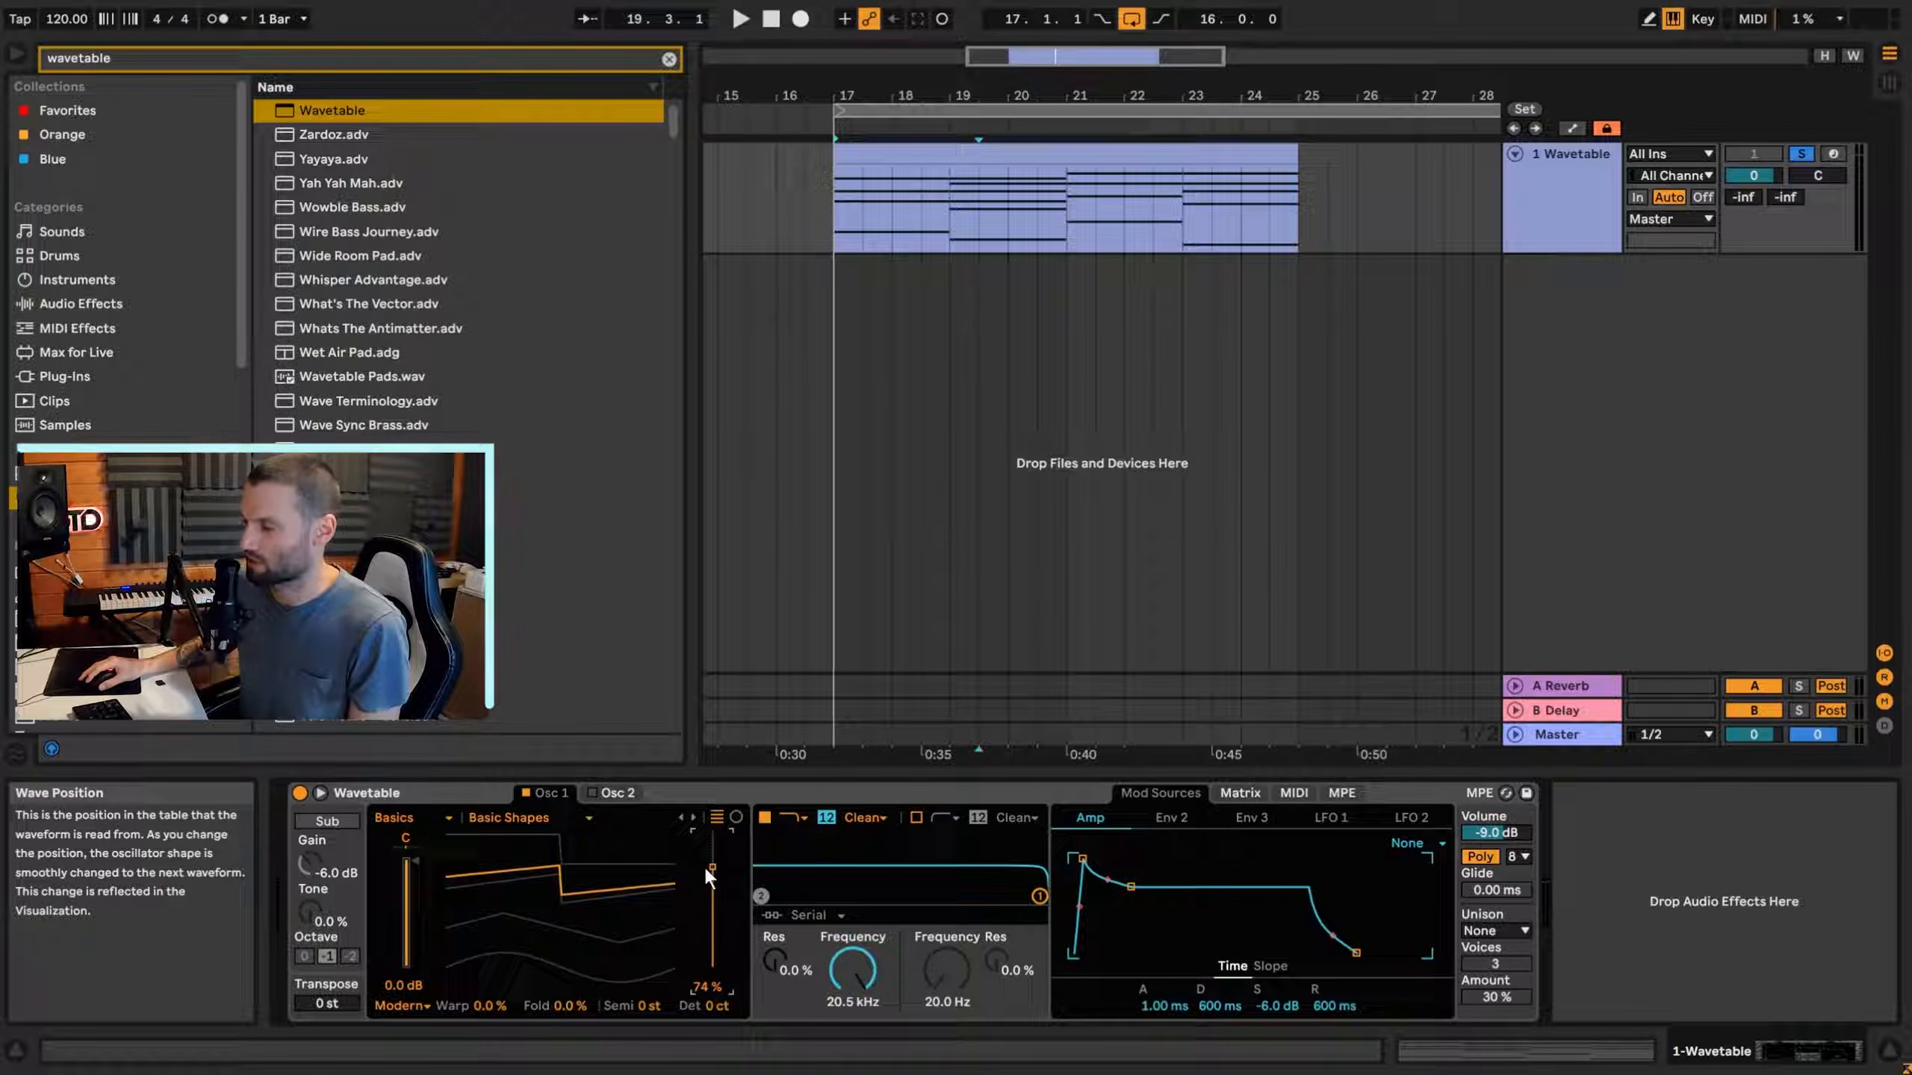
click(869, 230)
key(space)
drag(1753, 176, 1754, 200)
key(space)
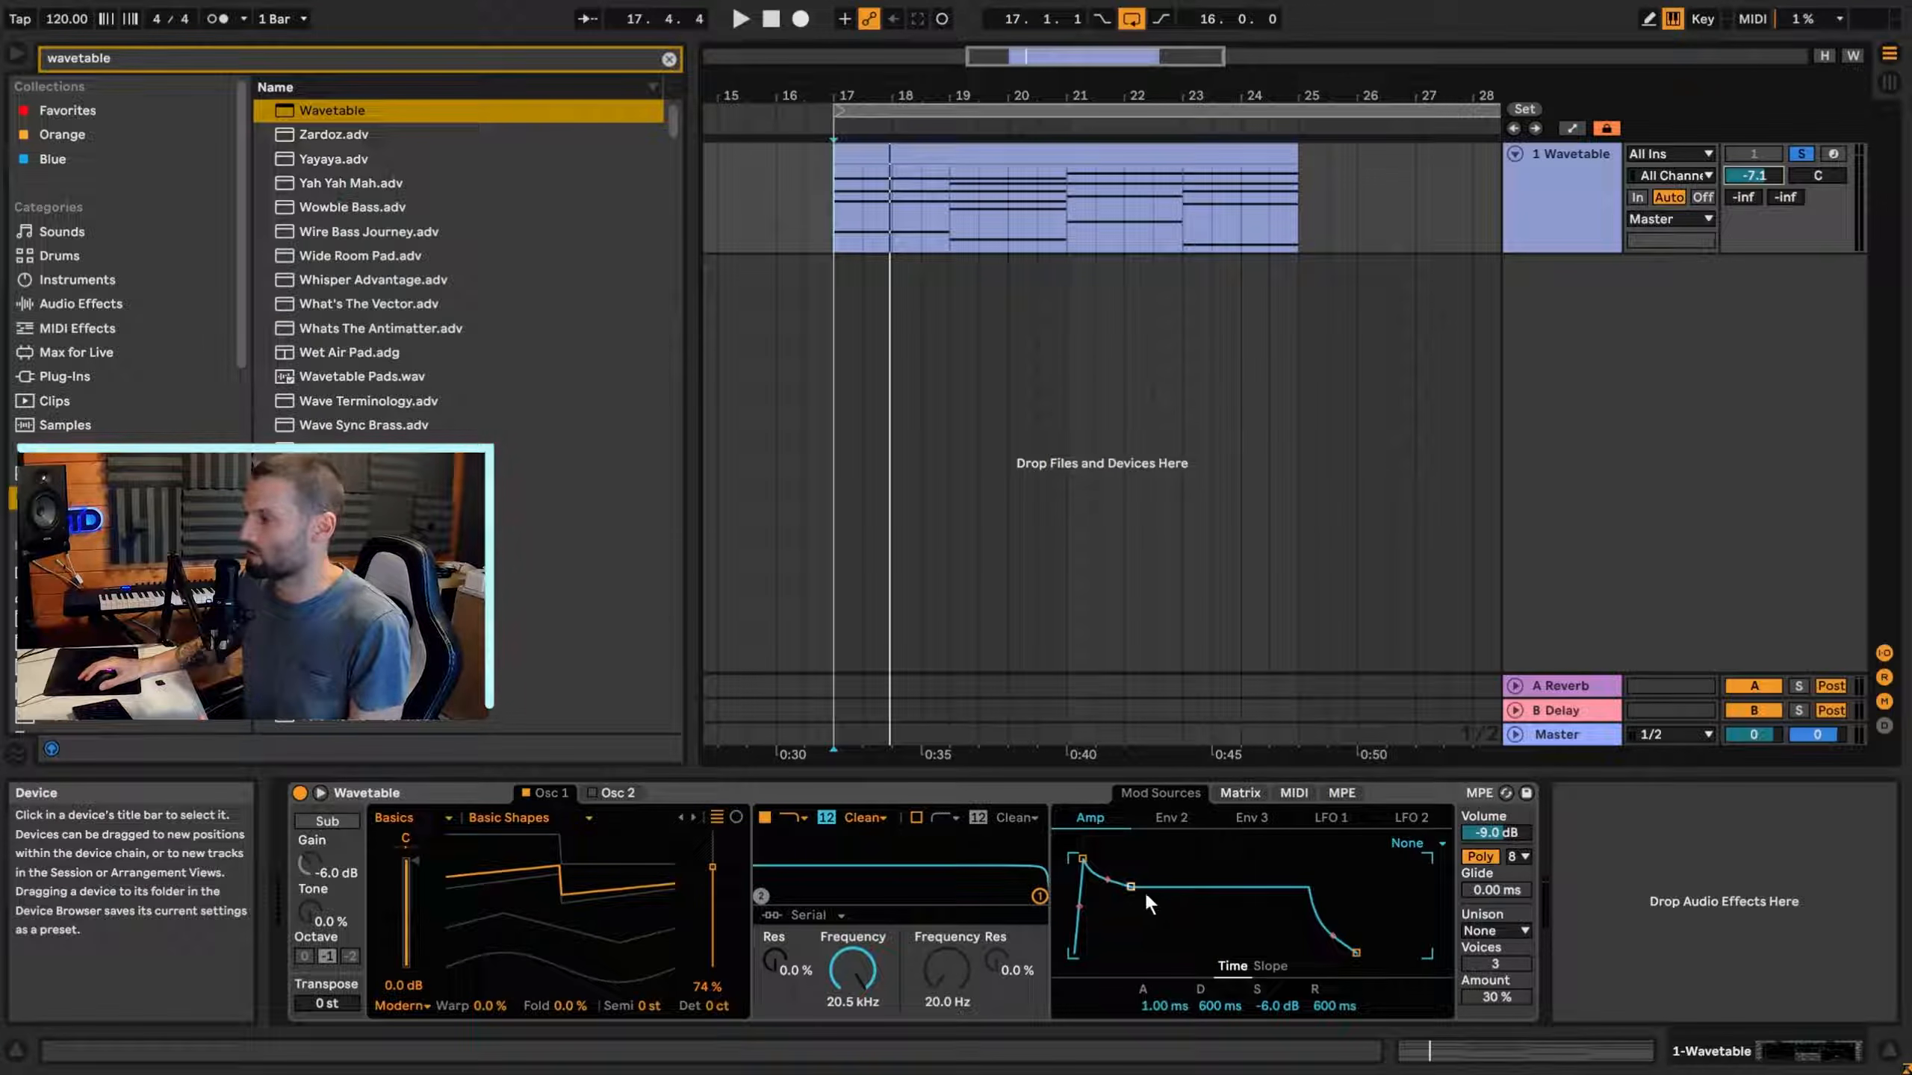
Set the Wavetable unison mode to Classic with 8 voices.
click(1493, 929)
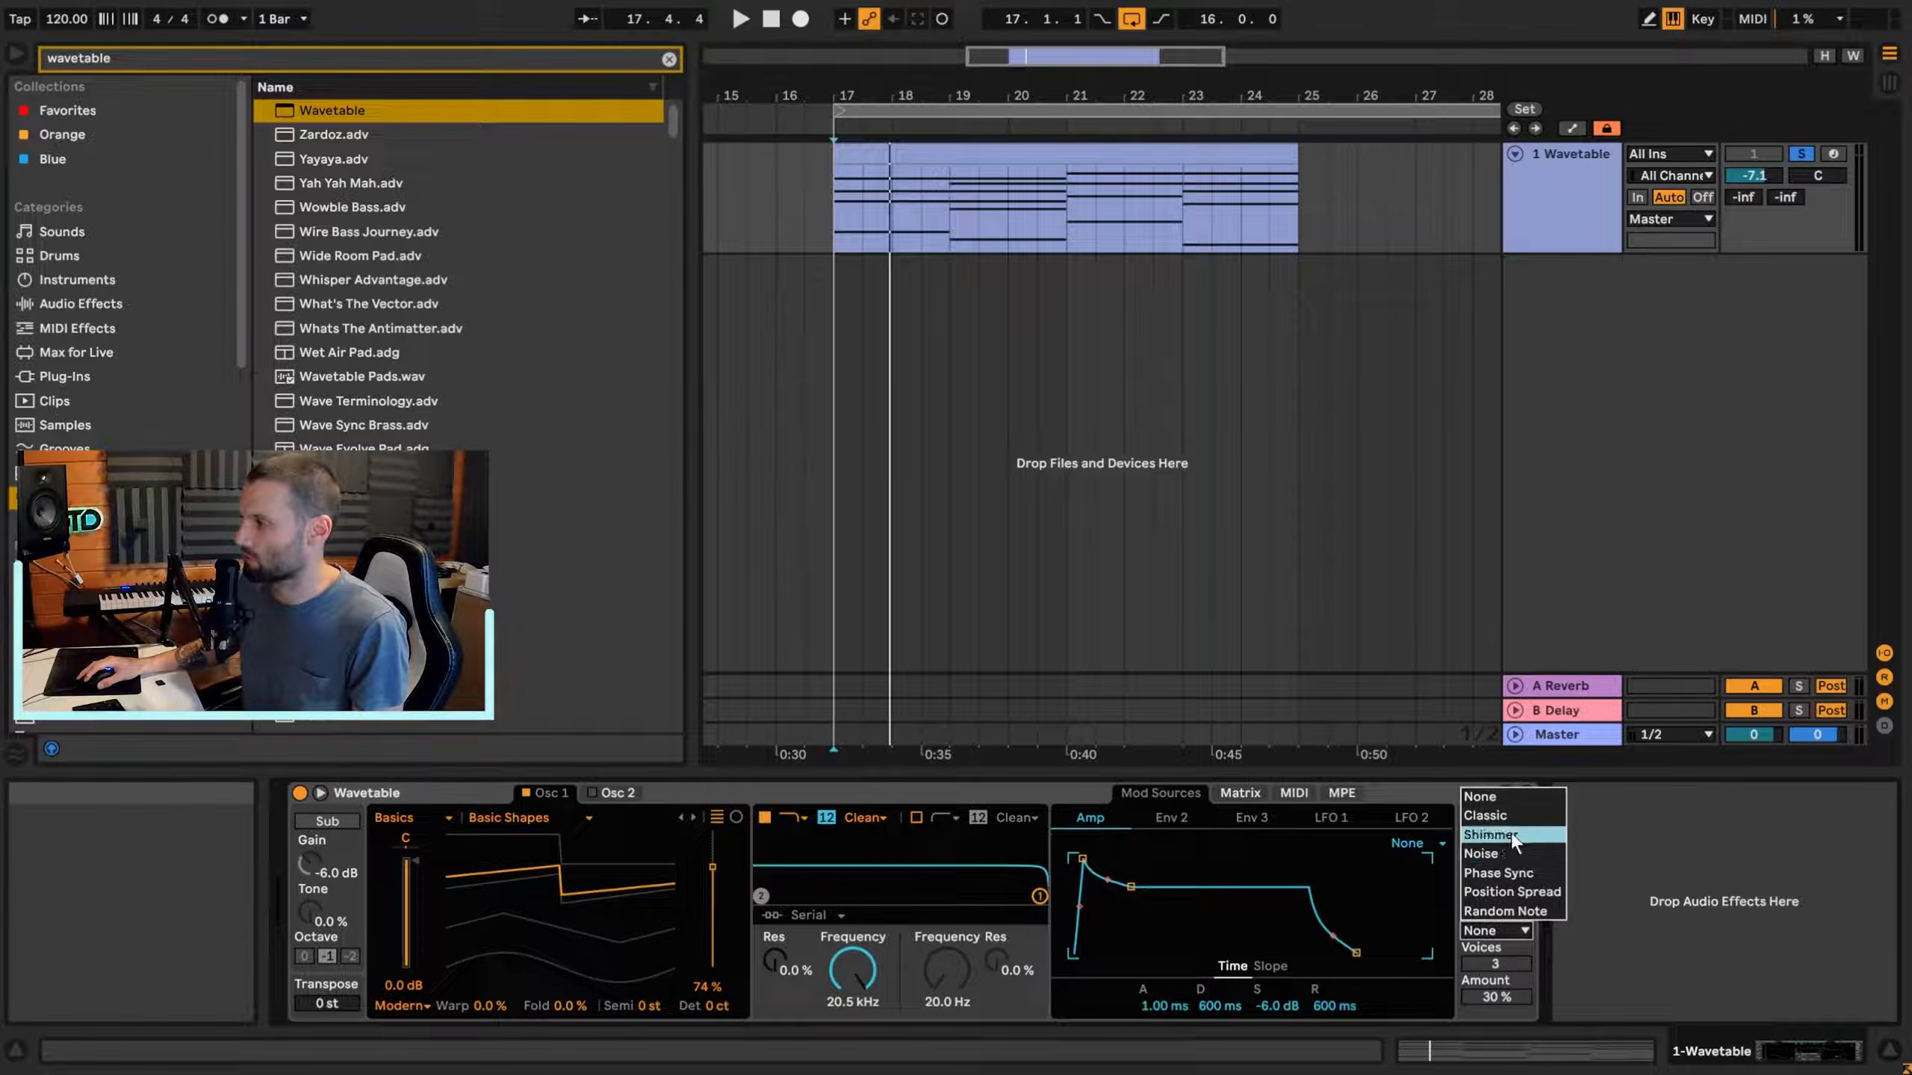
click(1491, 815)
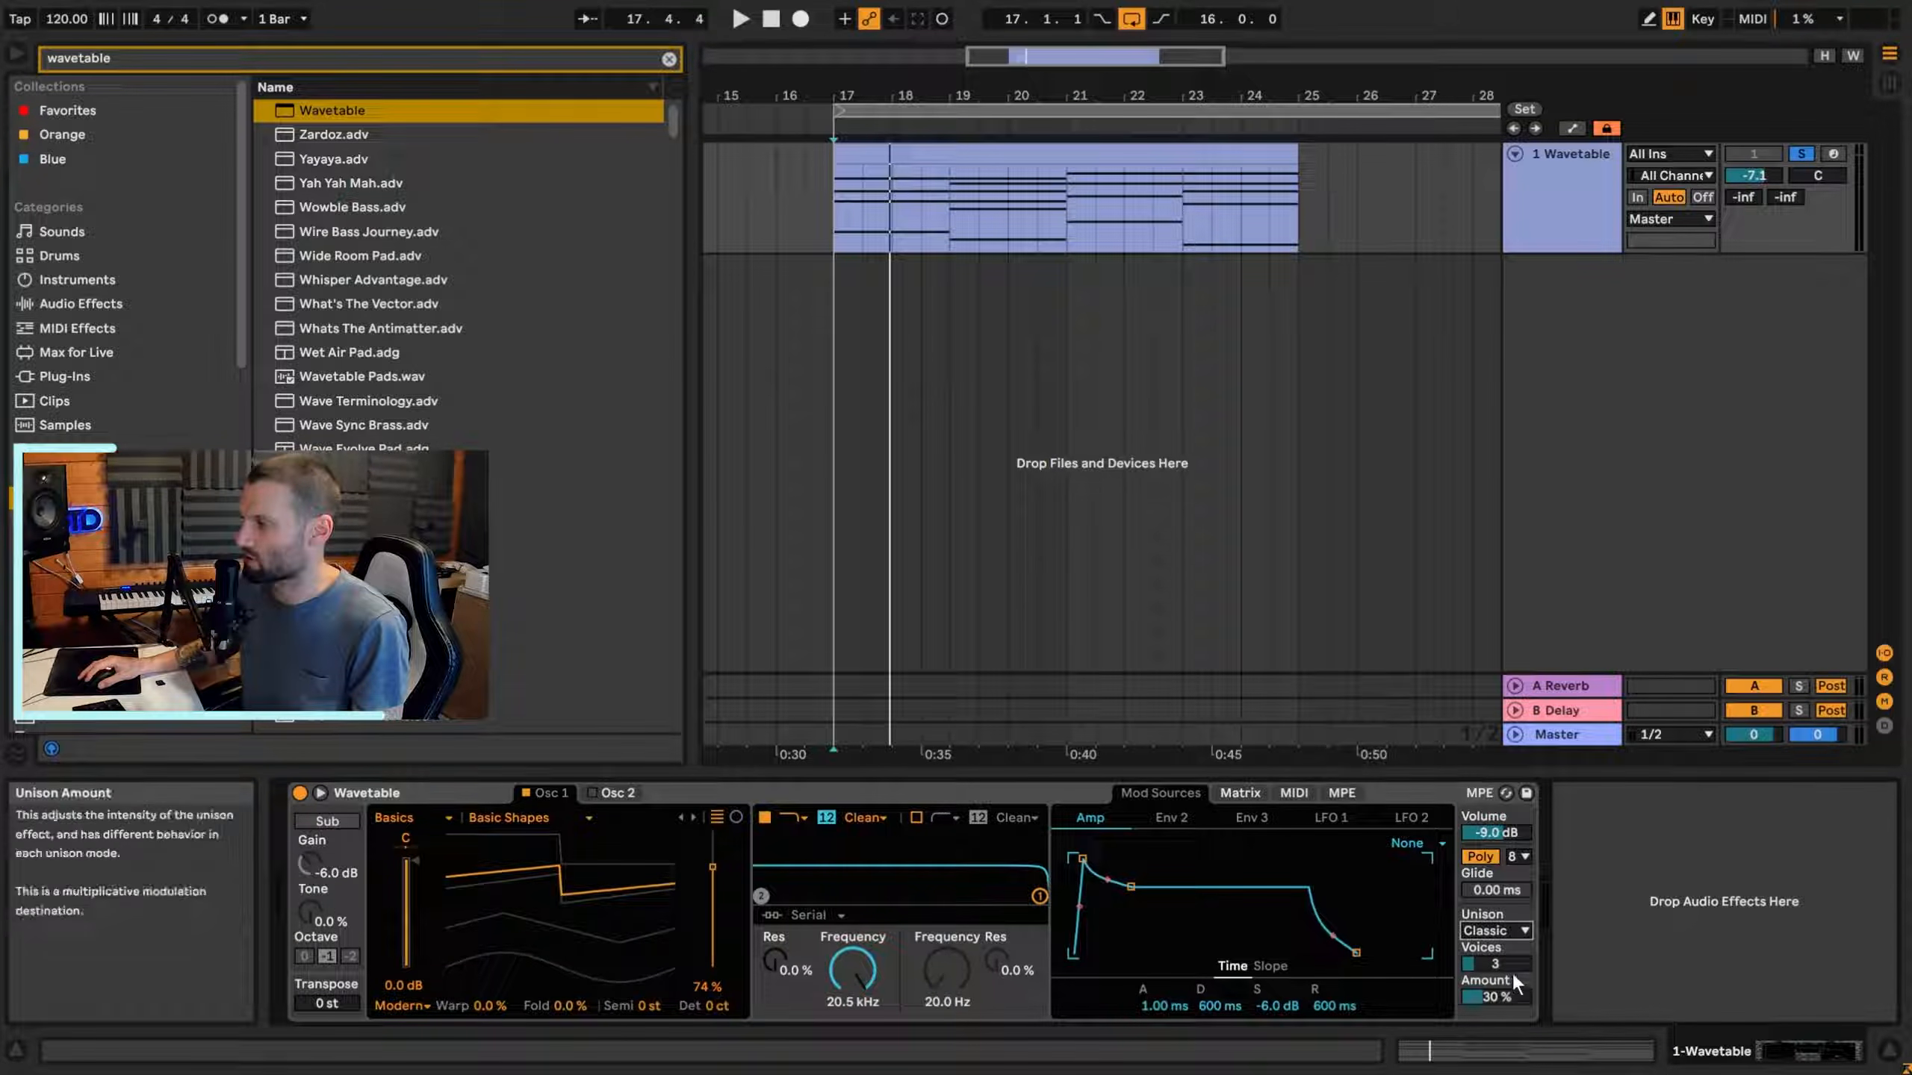
drag(1480, 970, 1481, 946)
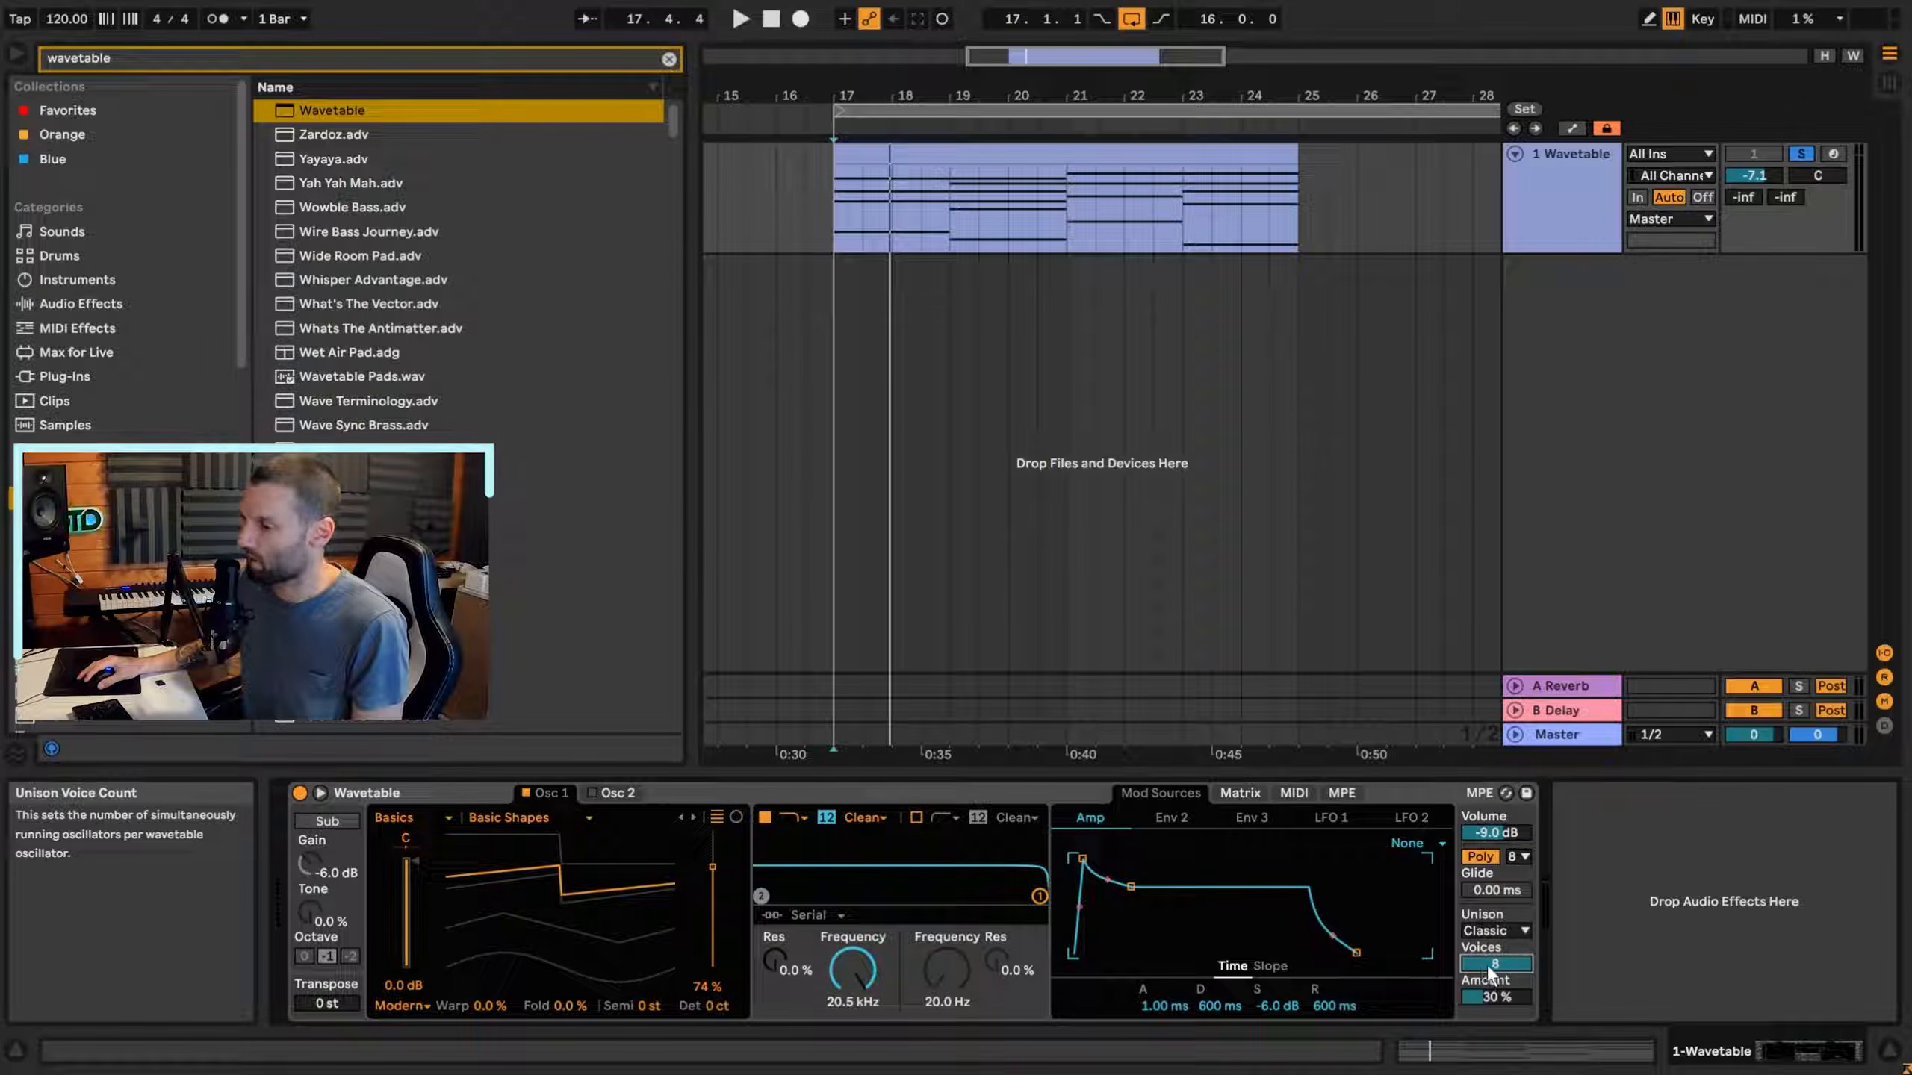
drag(1479, 972, 1478, 956)
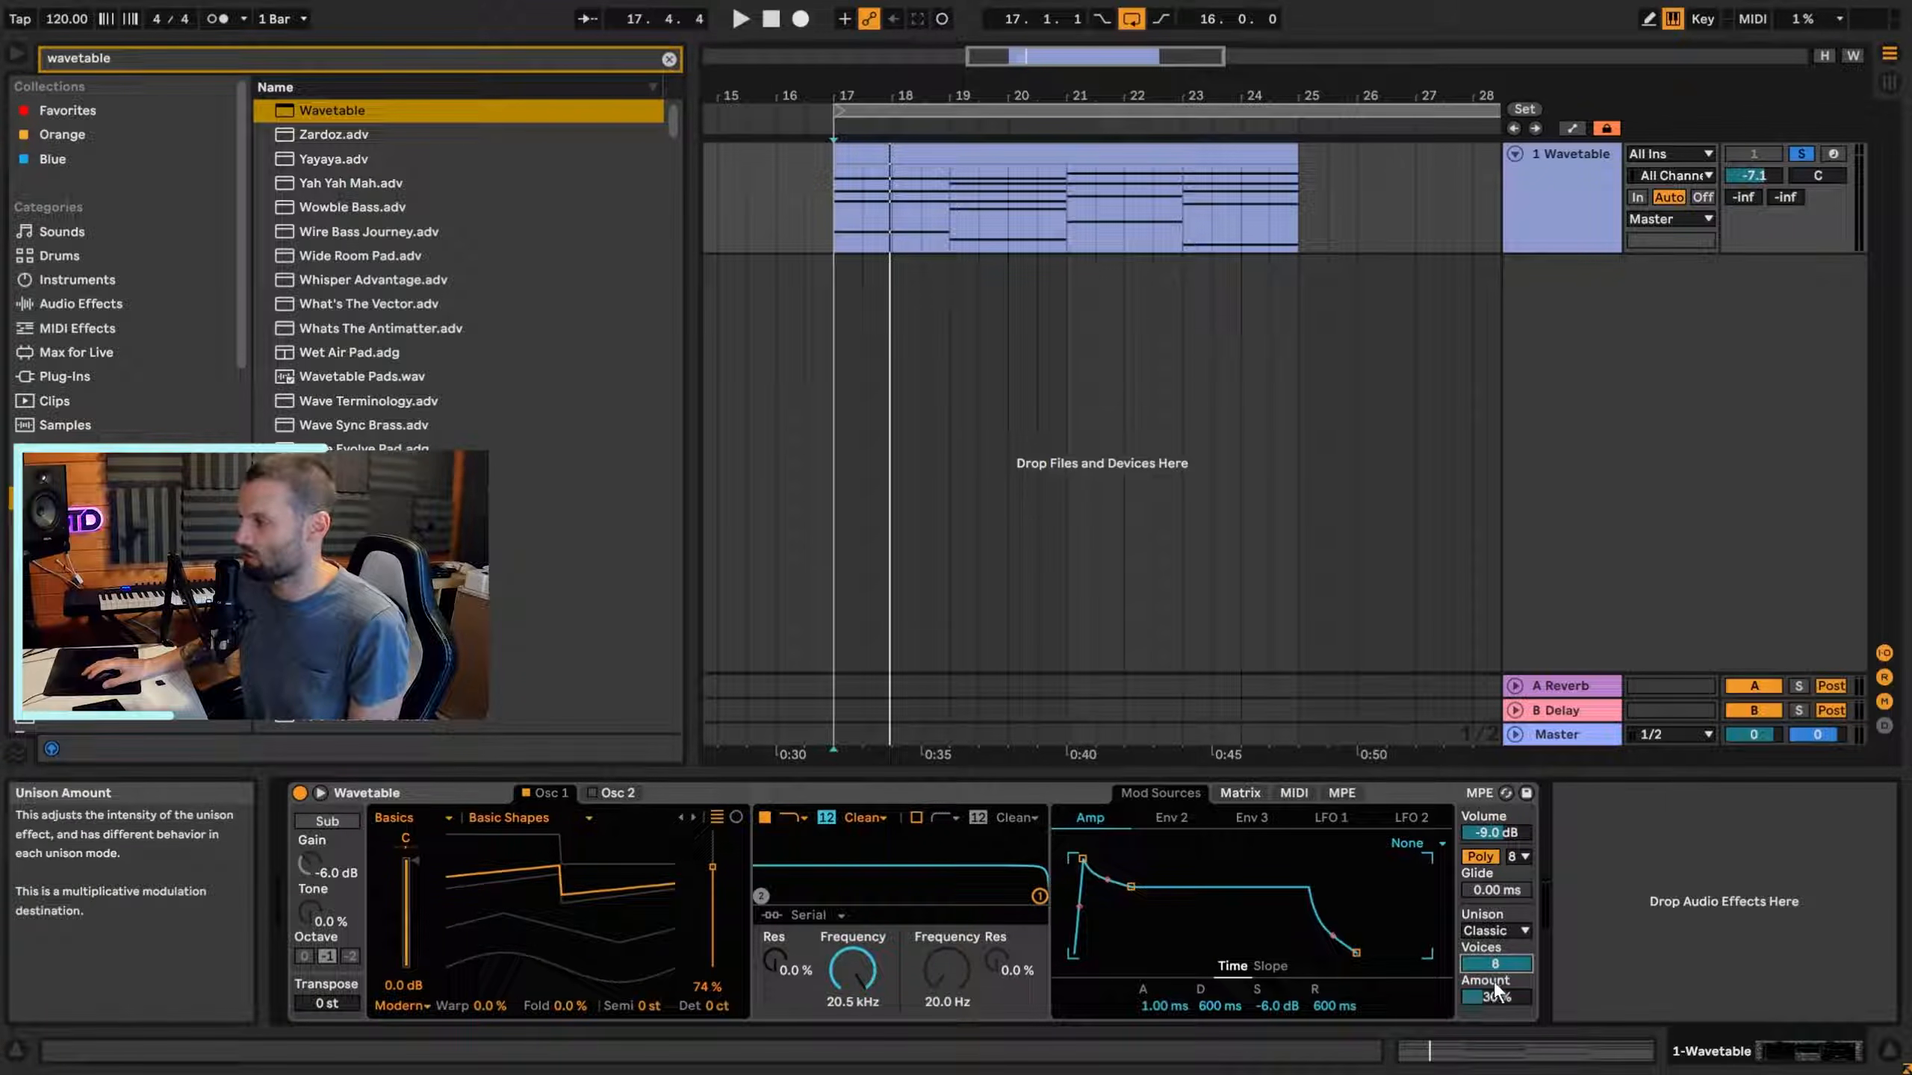
Audition the chords with the unison amount at 0%, and raise the amount to 34% during playback.
drag(1495, 996, 1495, 1051)
key(space)
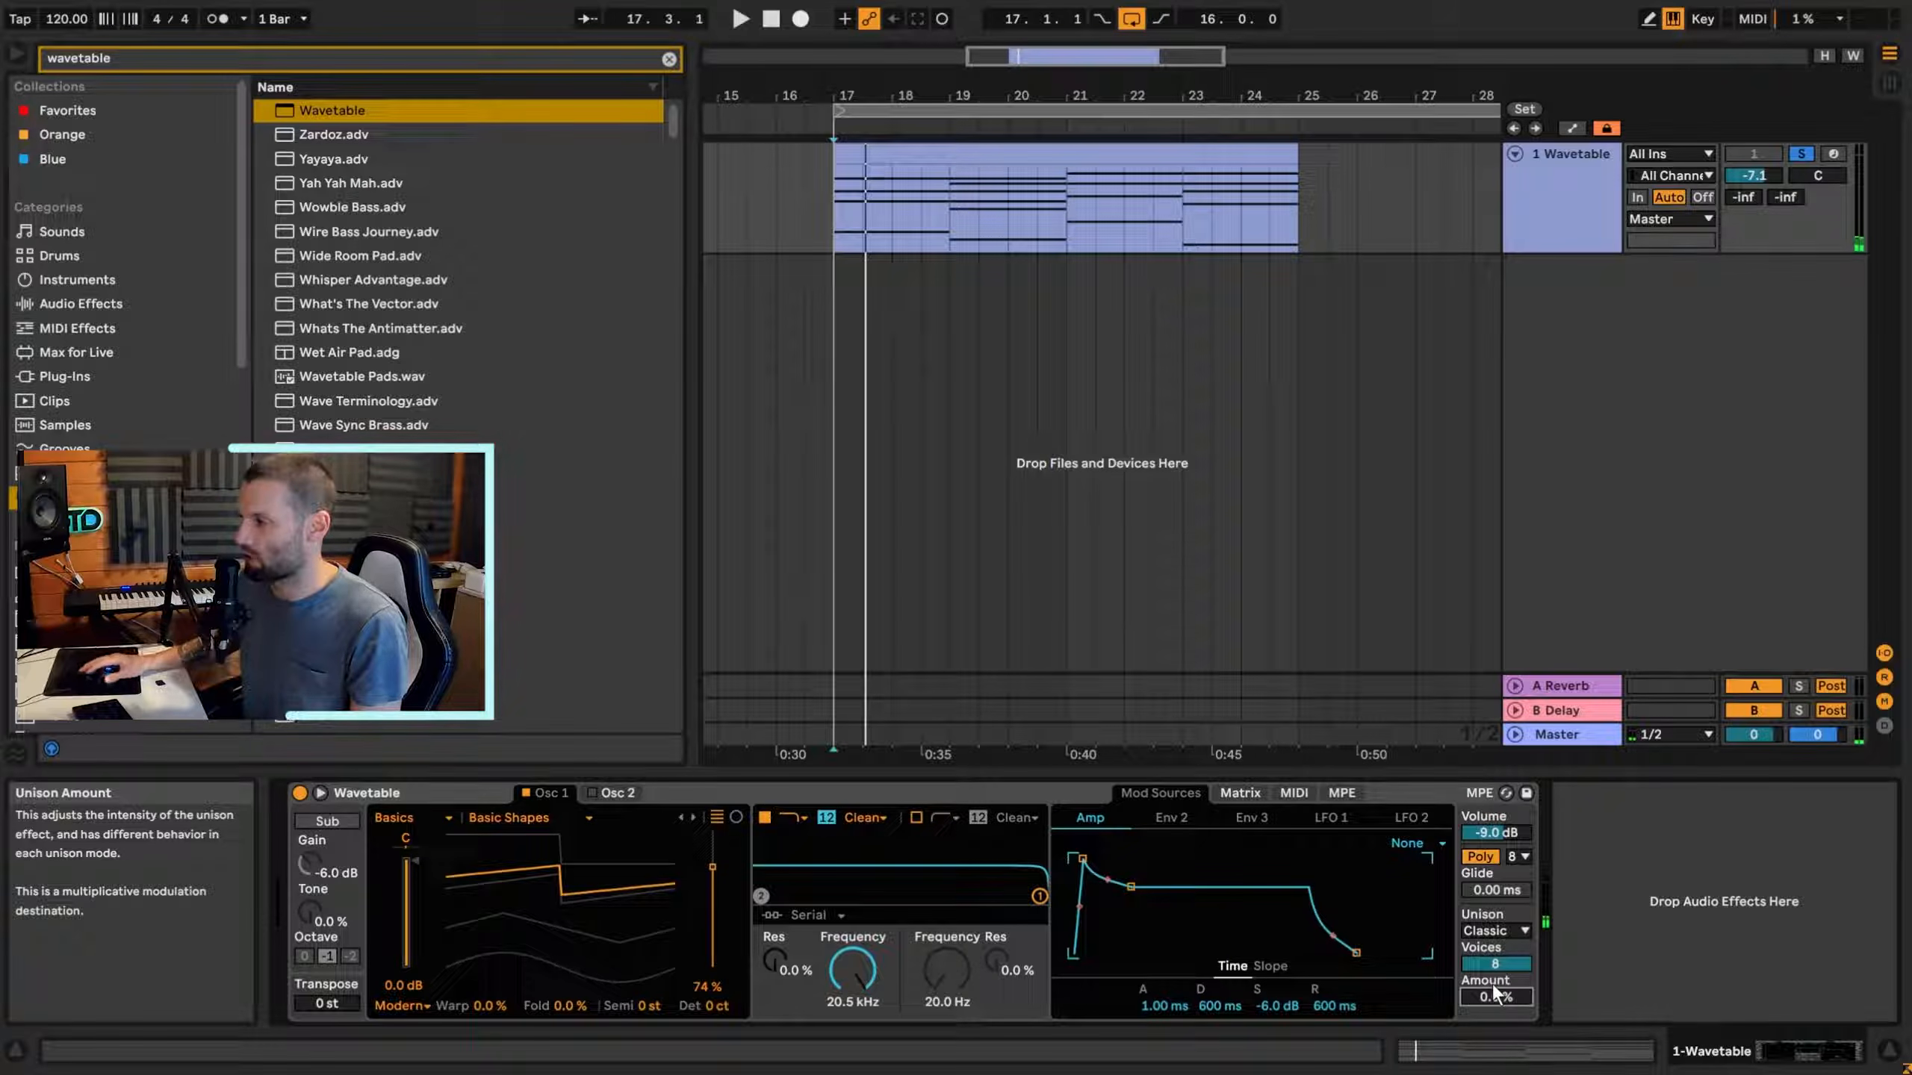
drag(1495, 996, 1496, 979)
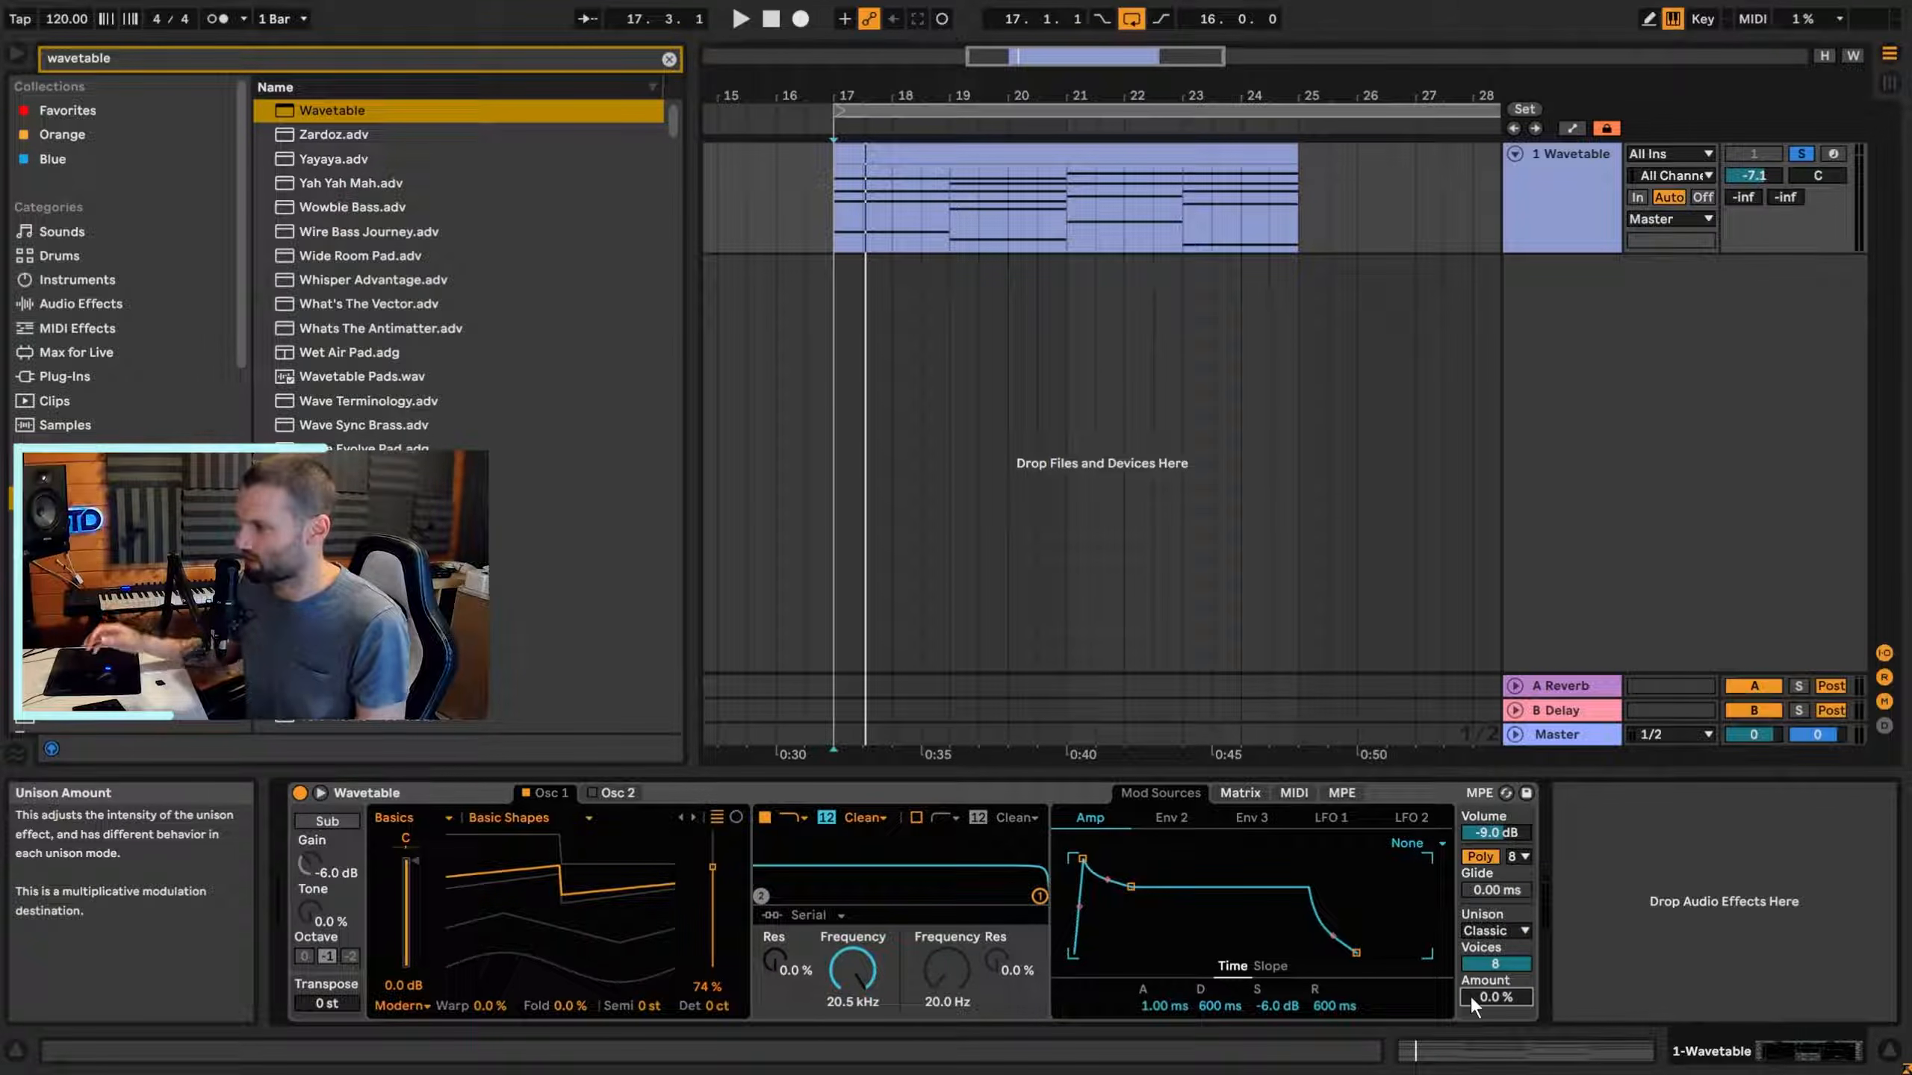
key(space)
mouse_move(1469, 994)
mouse_down()
mouse_move(1469, 911)
mouse_move(1470, 961)
mouse_up()
key(space)
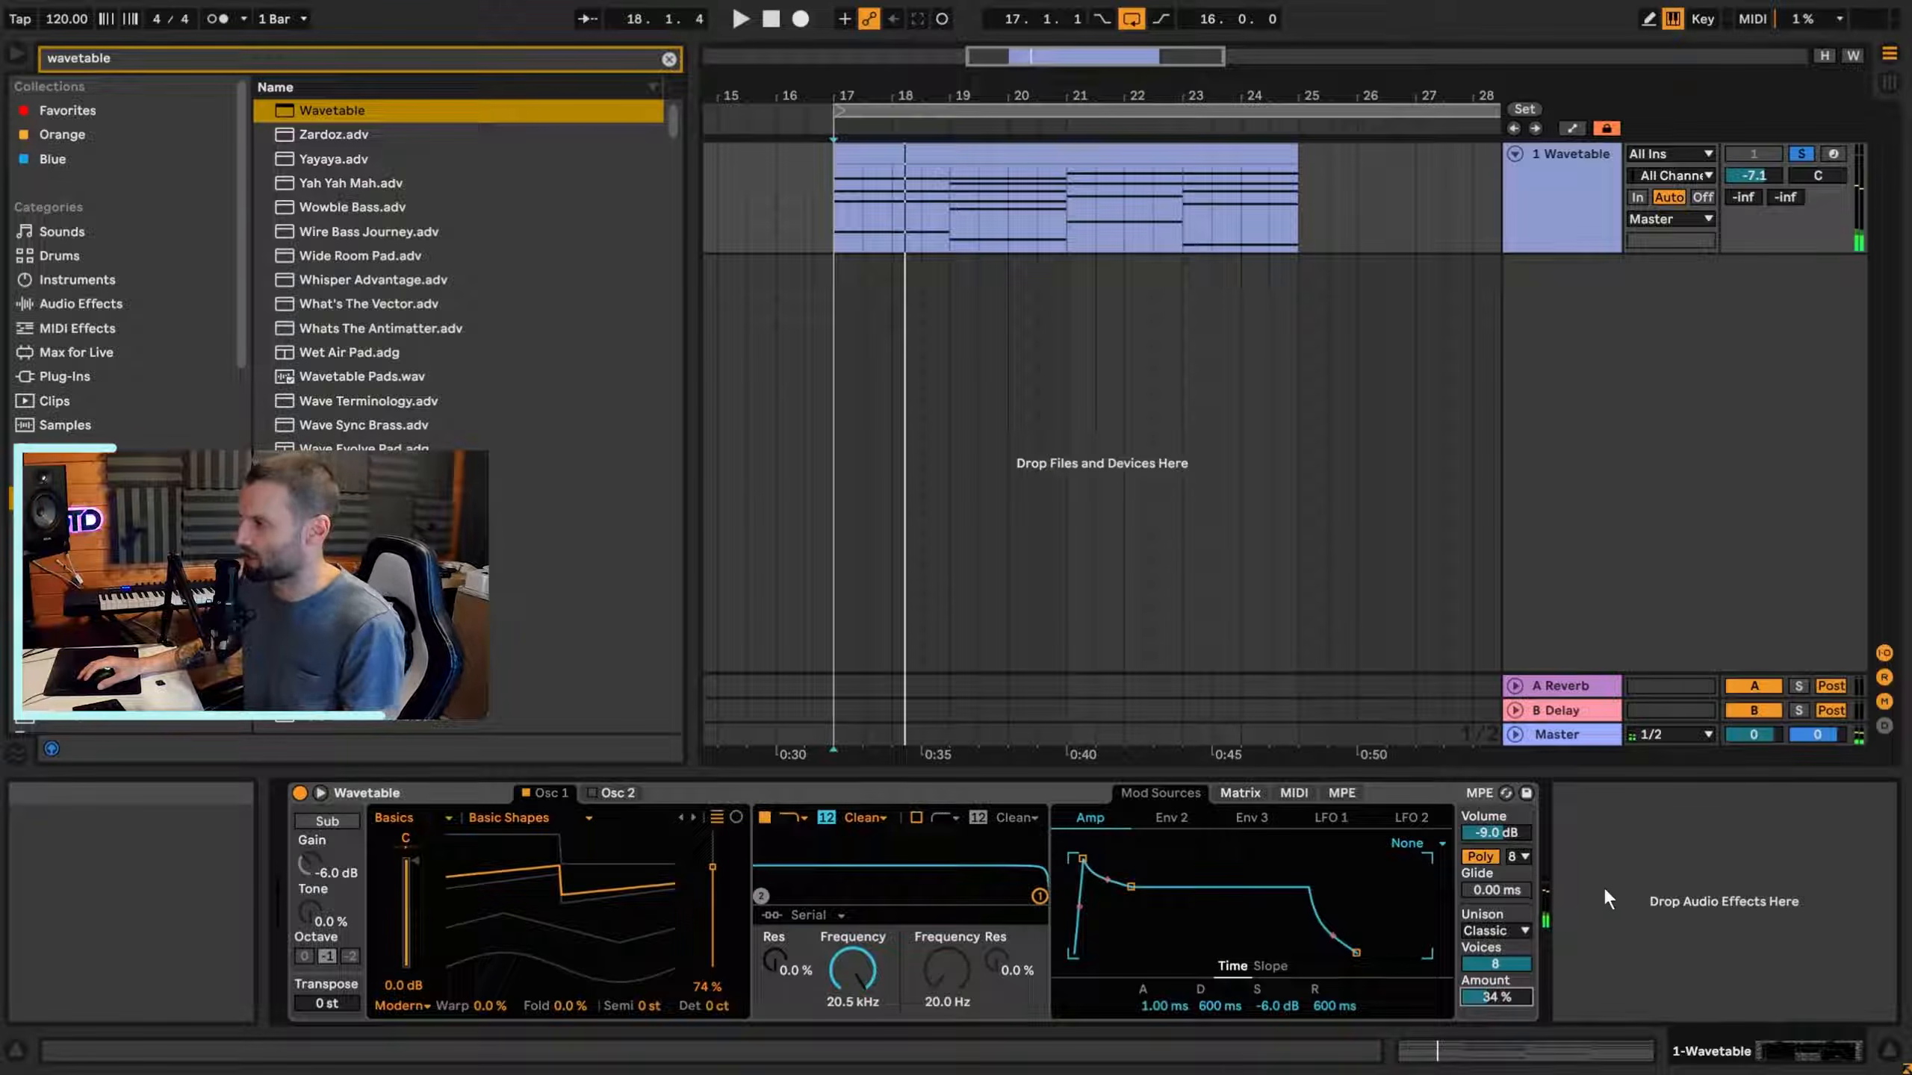
Change the unison mode to Shimmer and audition the chords.
click(1493, 933)
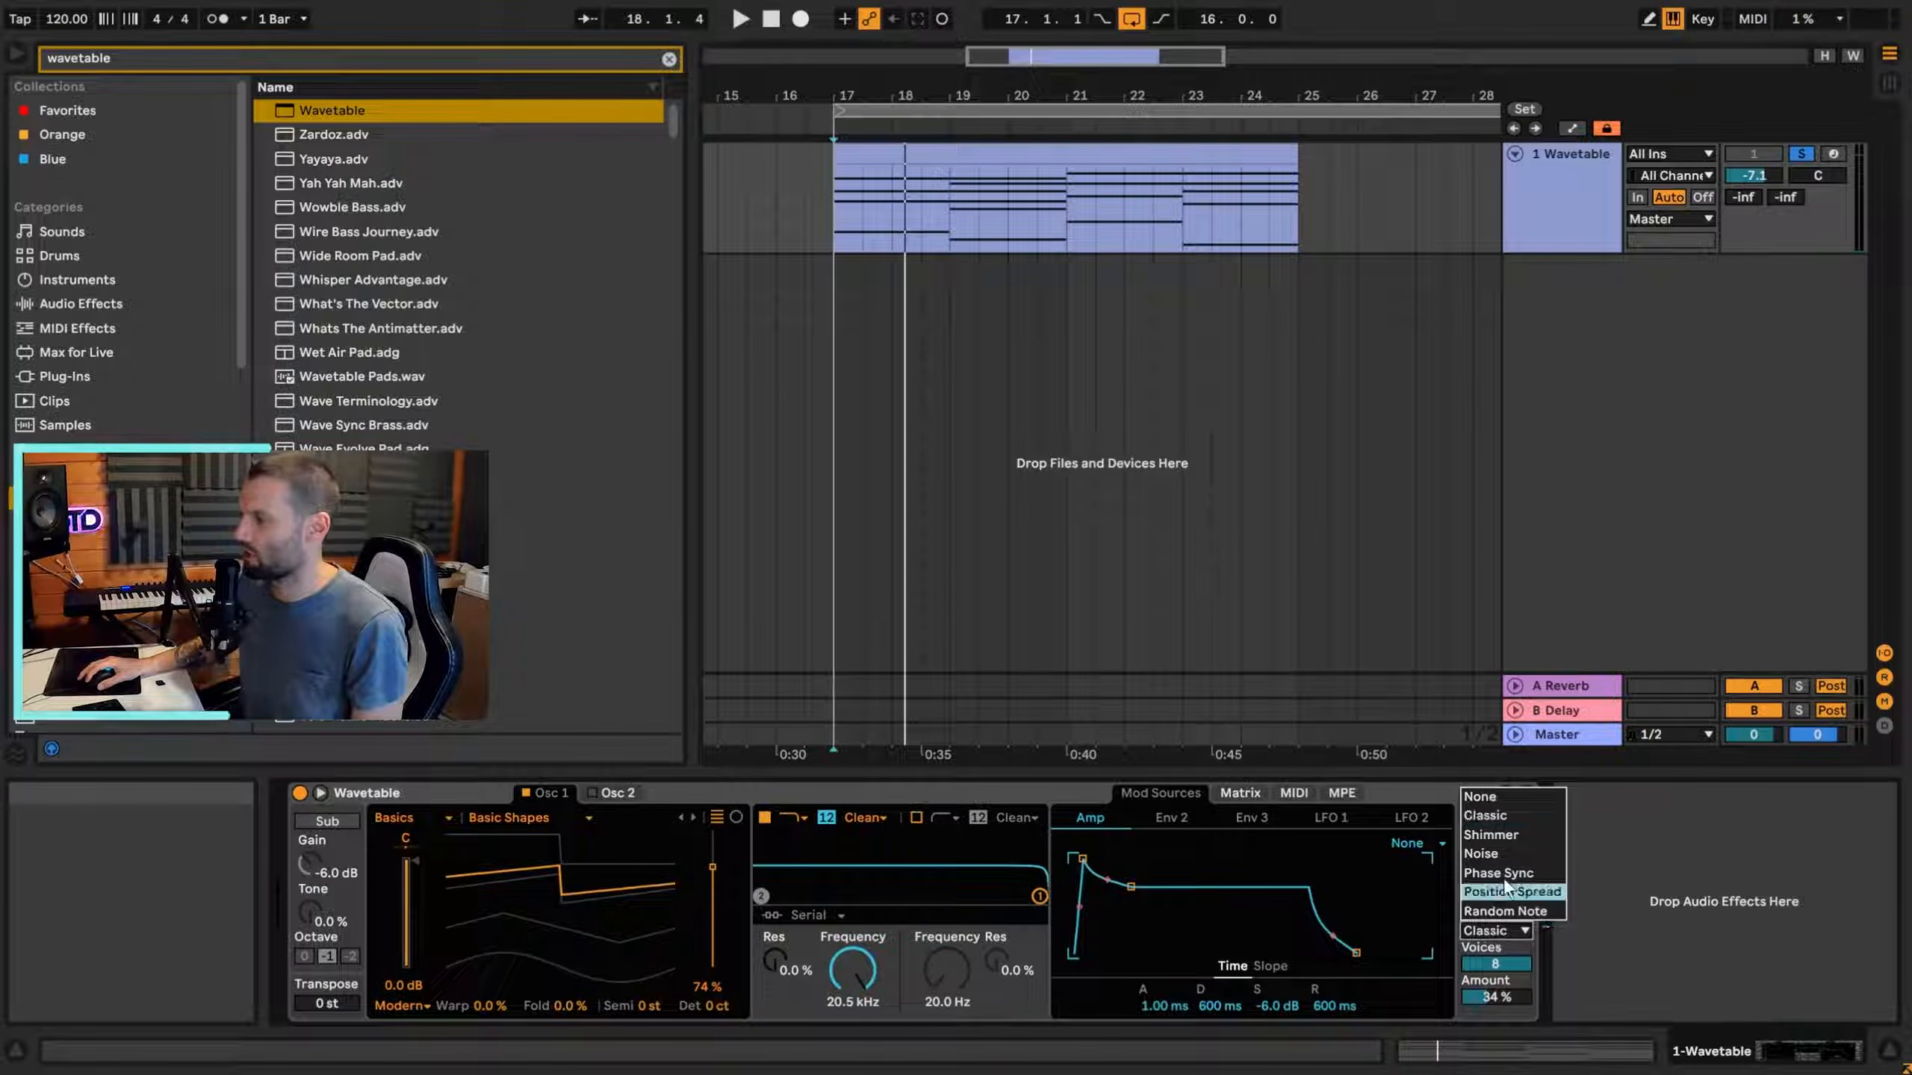
click(1494, 835)
key(space)
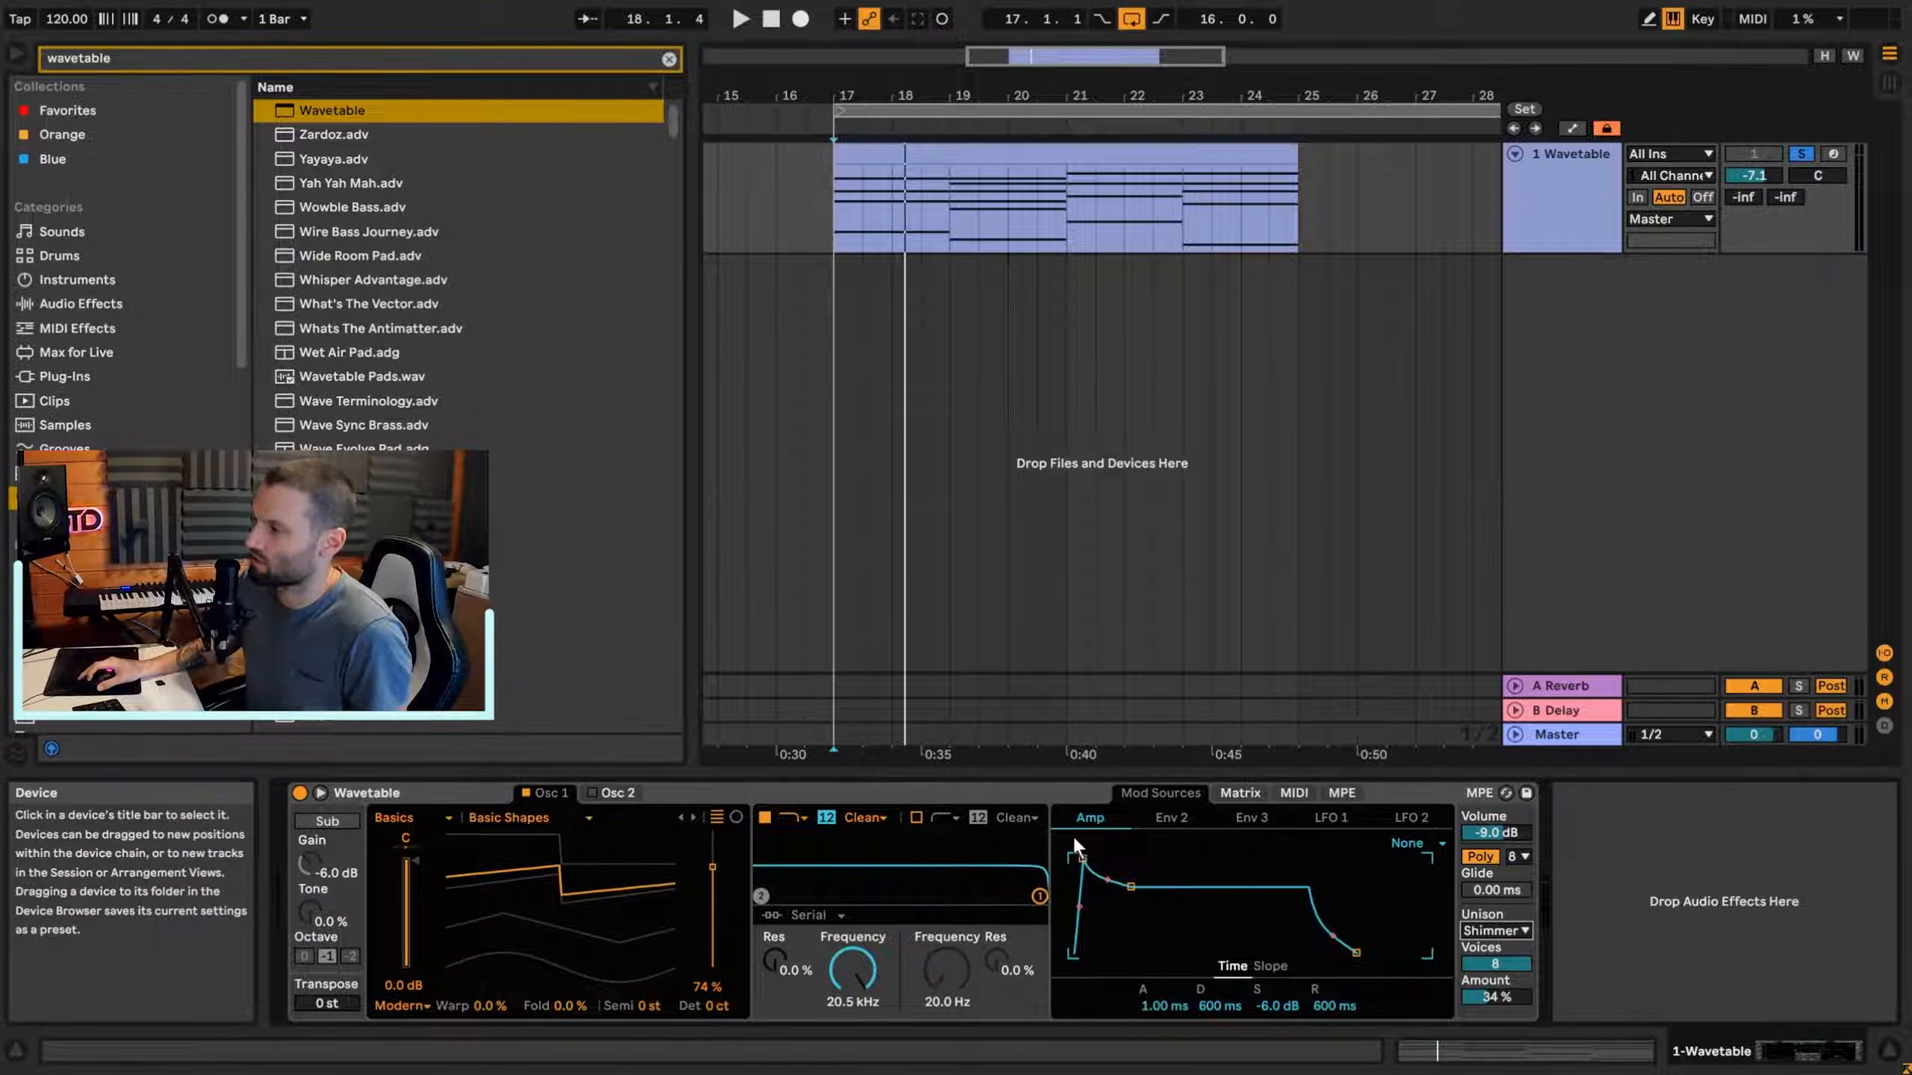
Enable oscillator 2 with a wave position of 68%, transpose it by -12 semitones, and audition the result.
click(603, 793)
click(591, 793)
drag(707, 986, 712, 887)
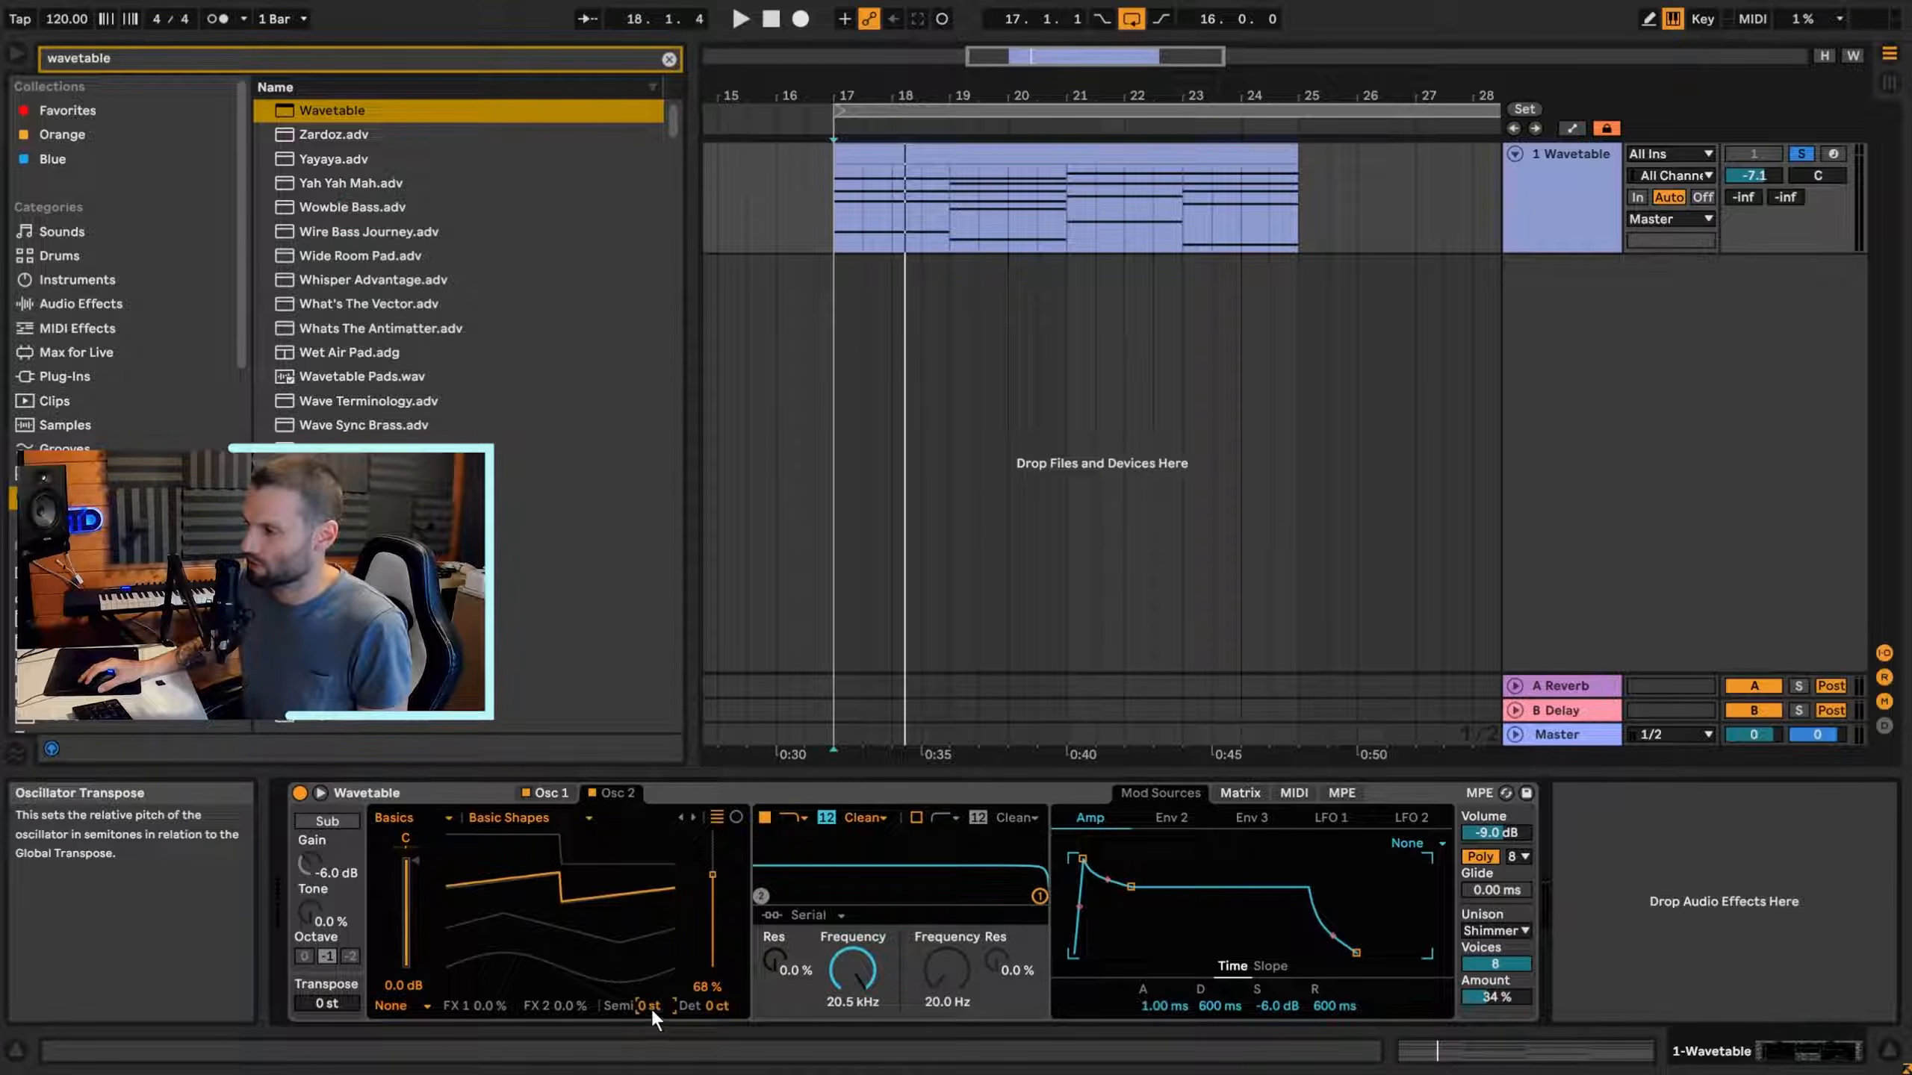
drag(651, 1007, 652, 1021)
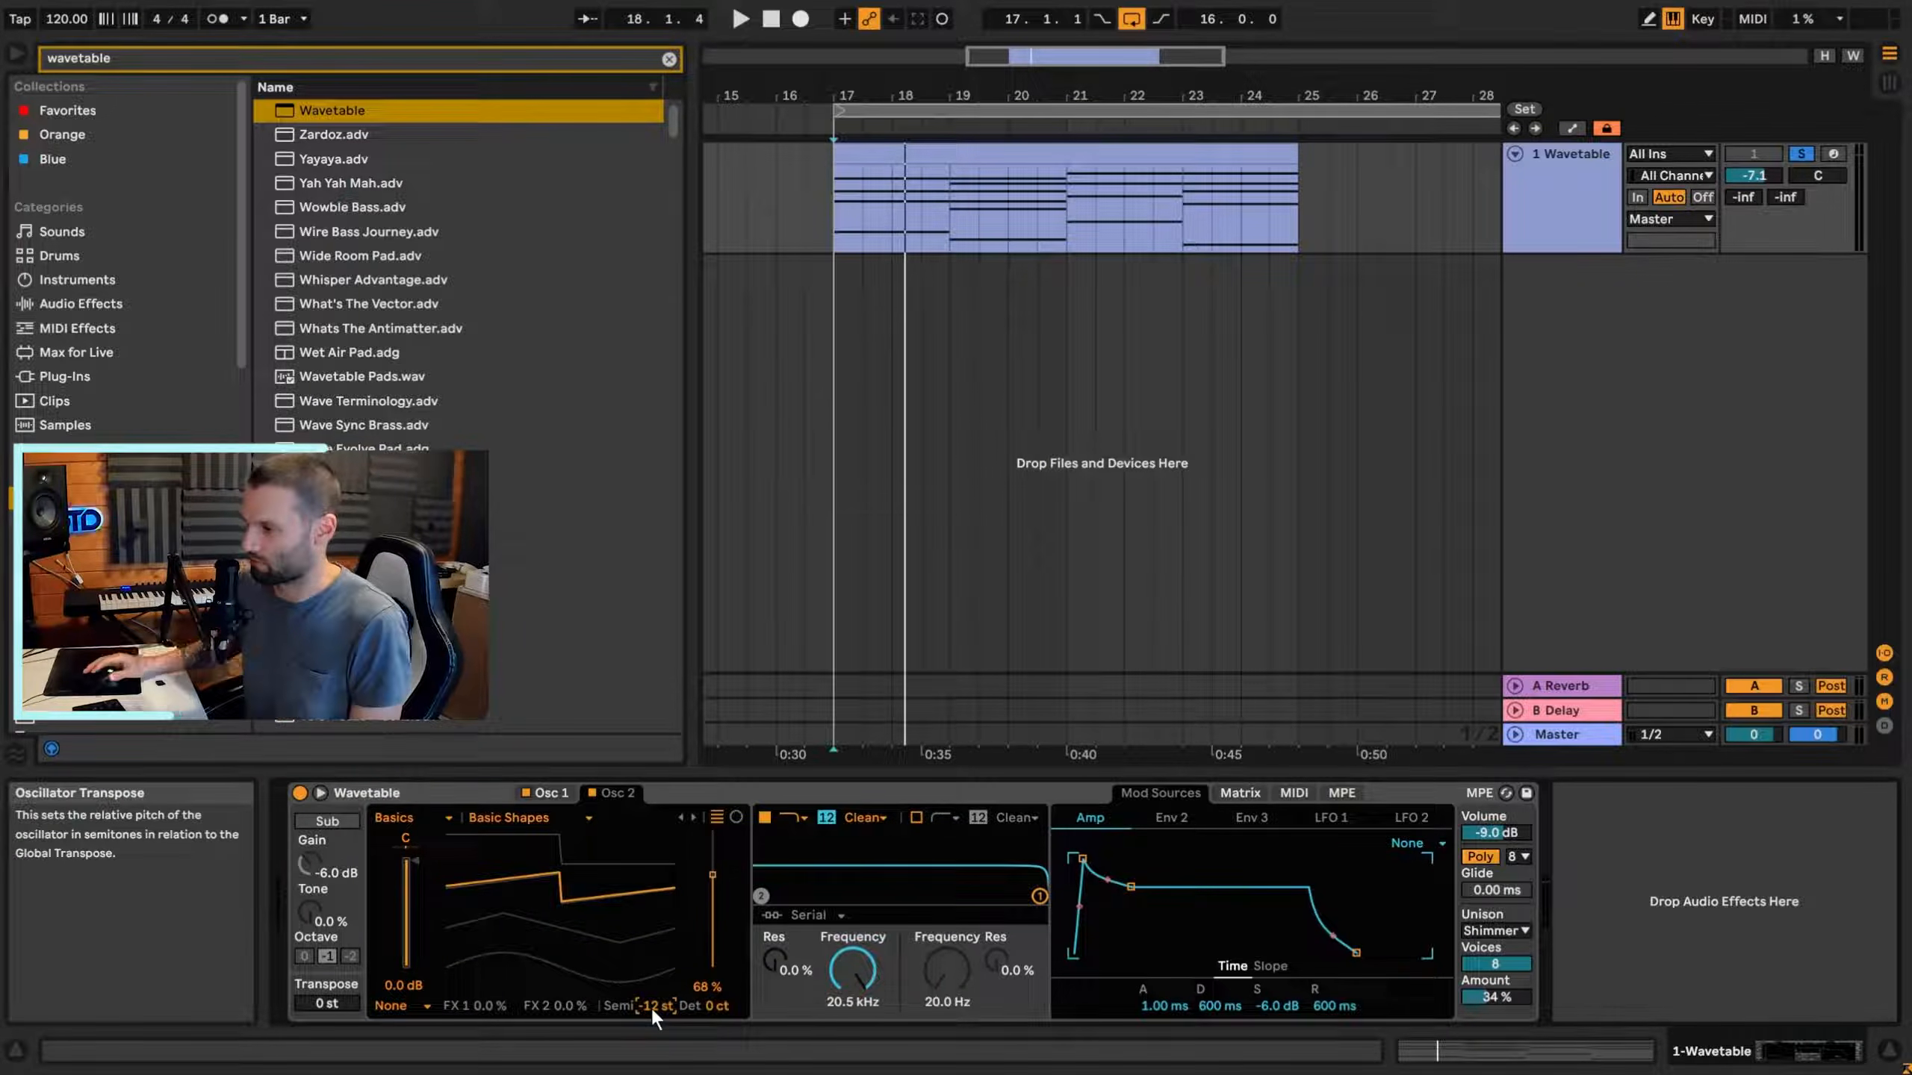
key(space)
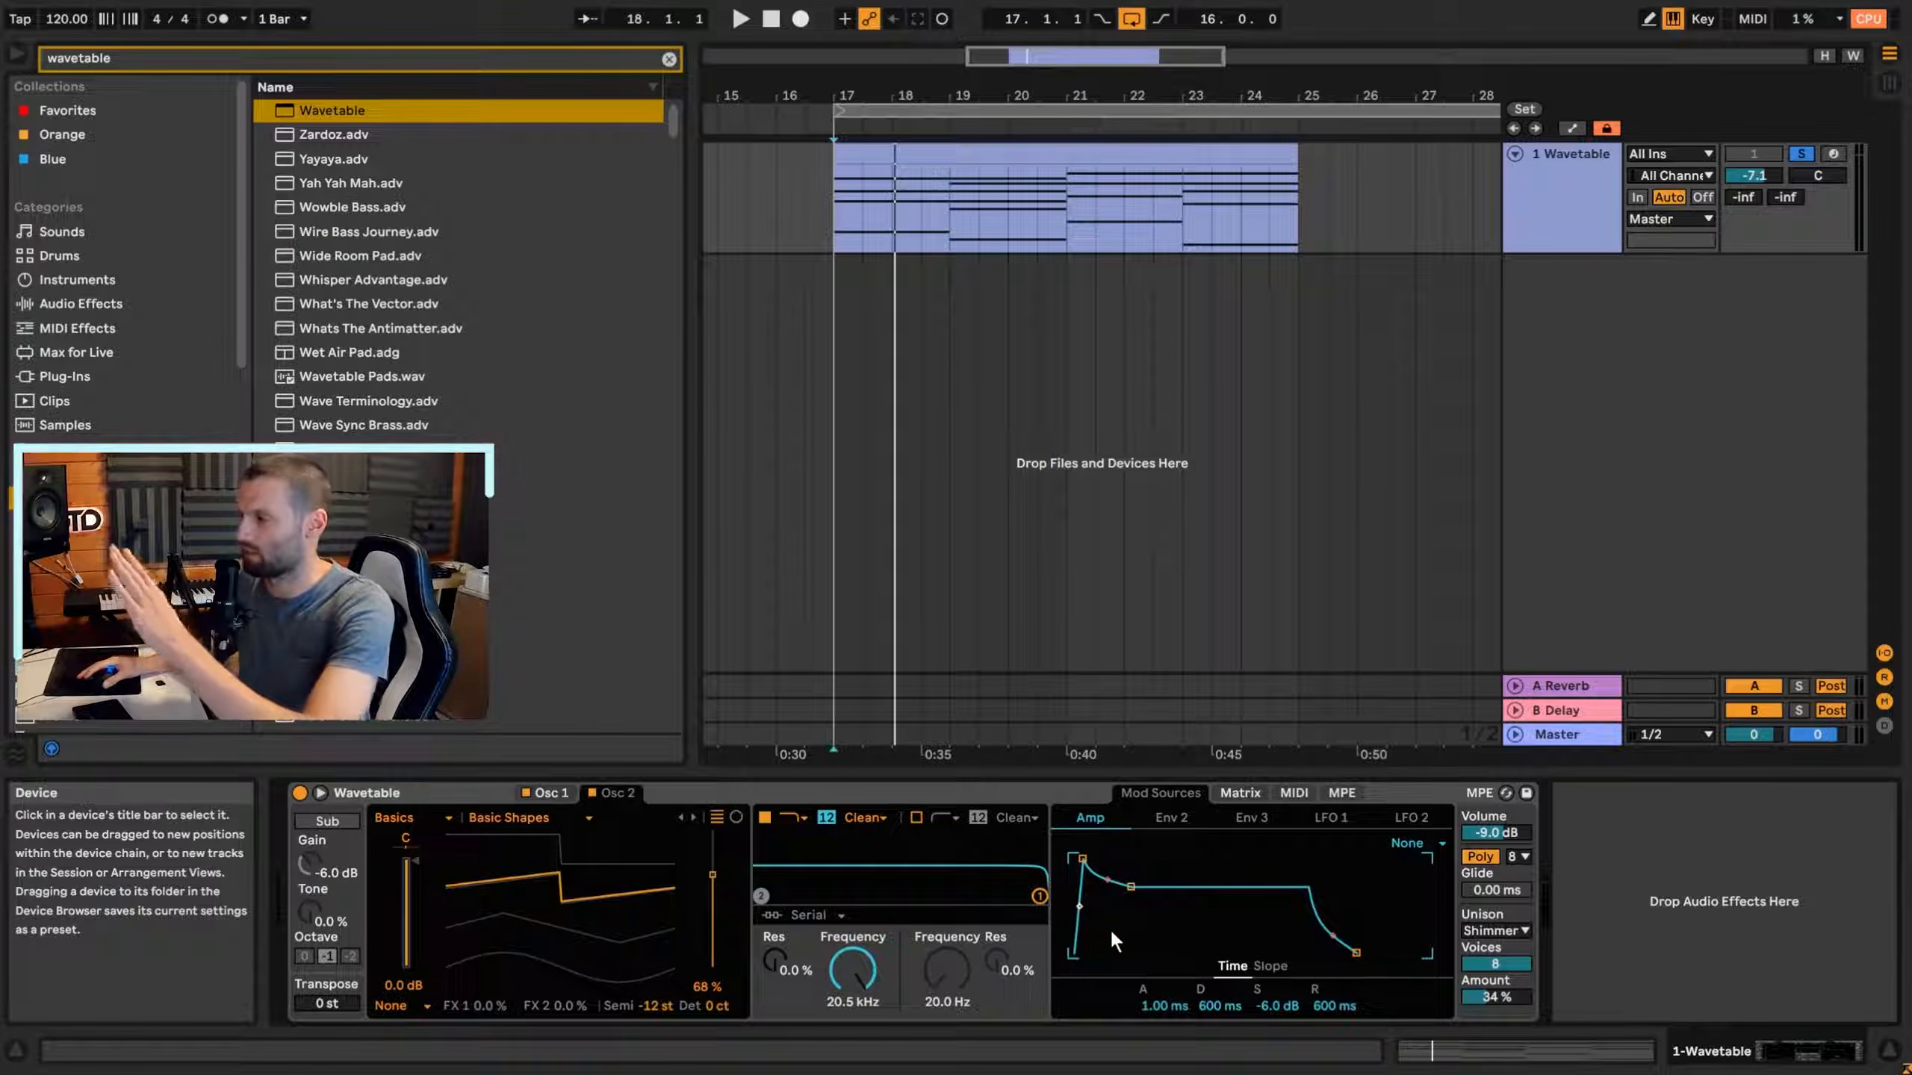
Lengthen the amp envelope's attack to 1.89 s and audition the fade-in.
drag(1080, 860, 1133, 859)
mouse_move(1164, 1005)
mouse_down()
mouse_move(1163, 979)
mouse_move(1164, 1004)
mouse_up()
key(space)
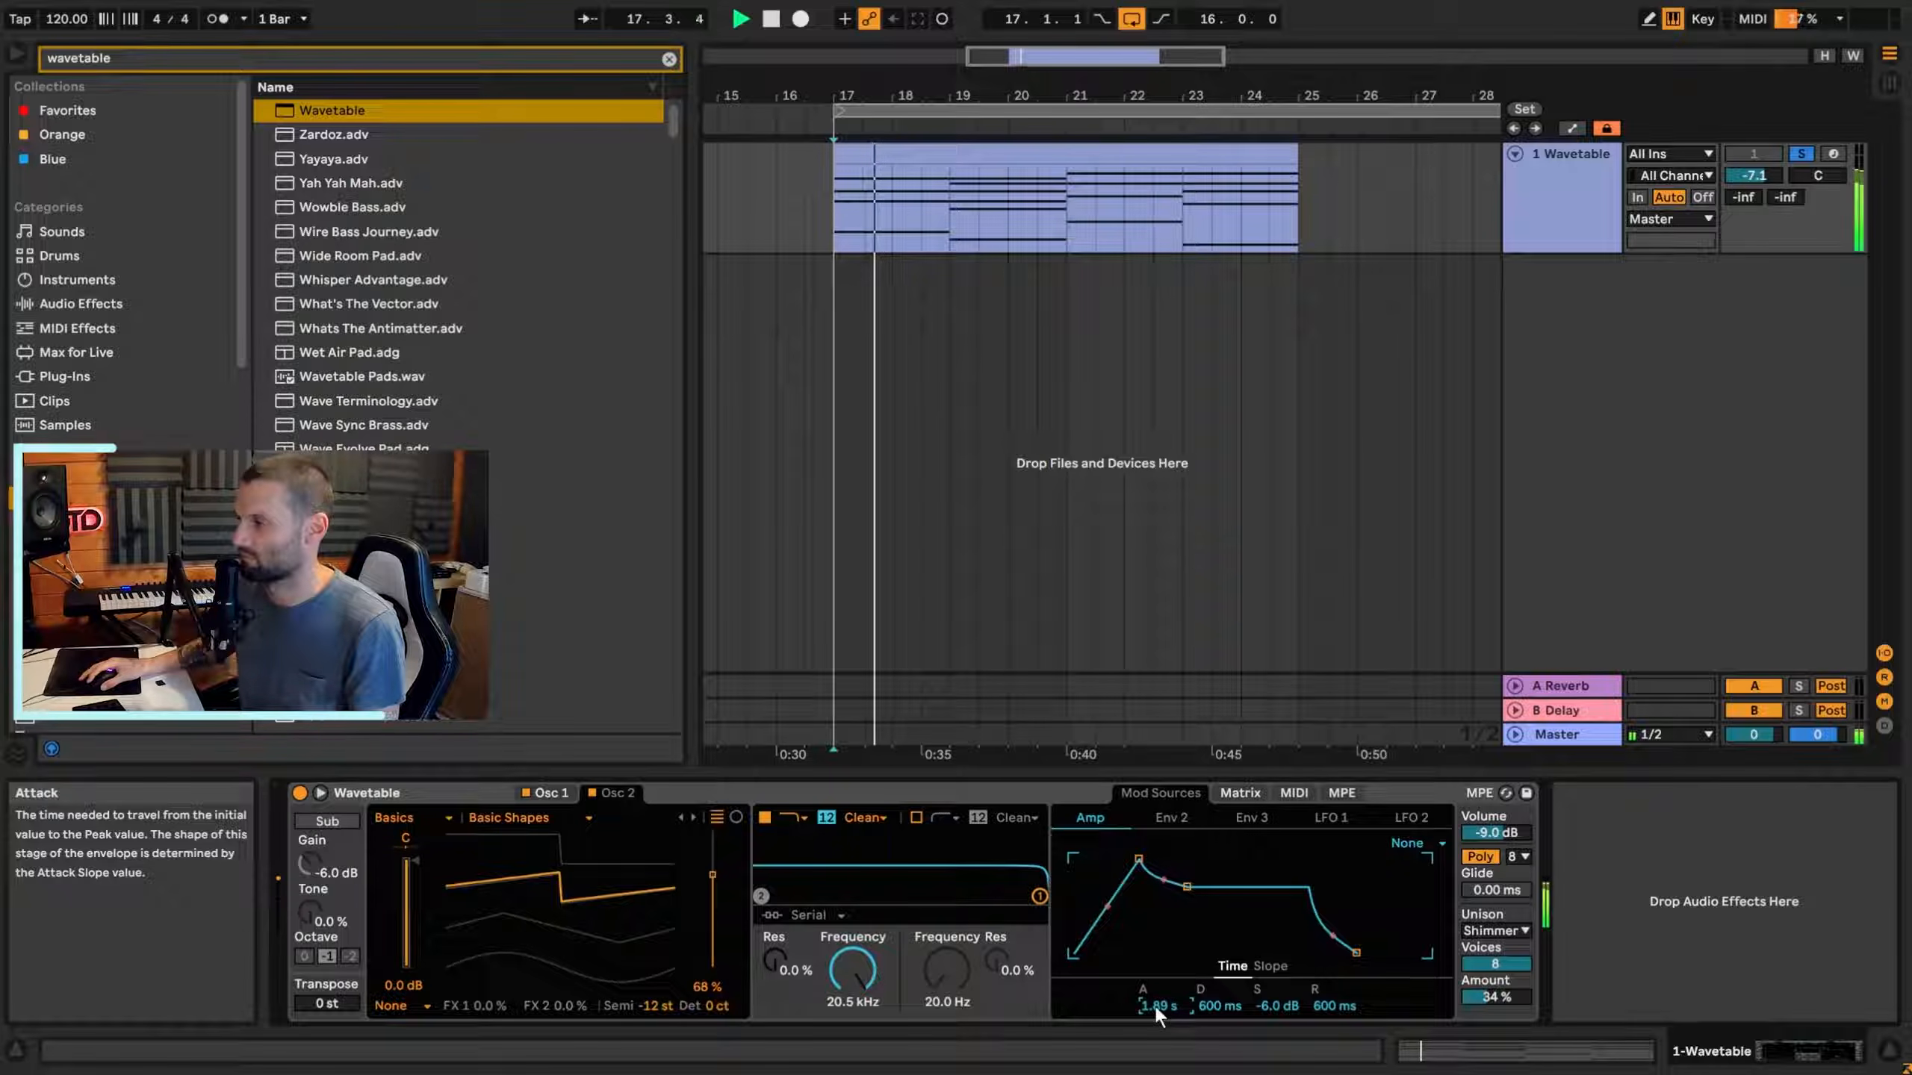
key(space)
Set the amp envelope's decay to 6.60 s and sustain to -13 dB, and play the chords.
drag(1187, 885, 1224, 885)
drag(1276, 1005, 1275, 1030)
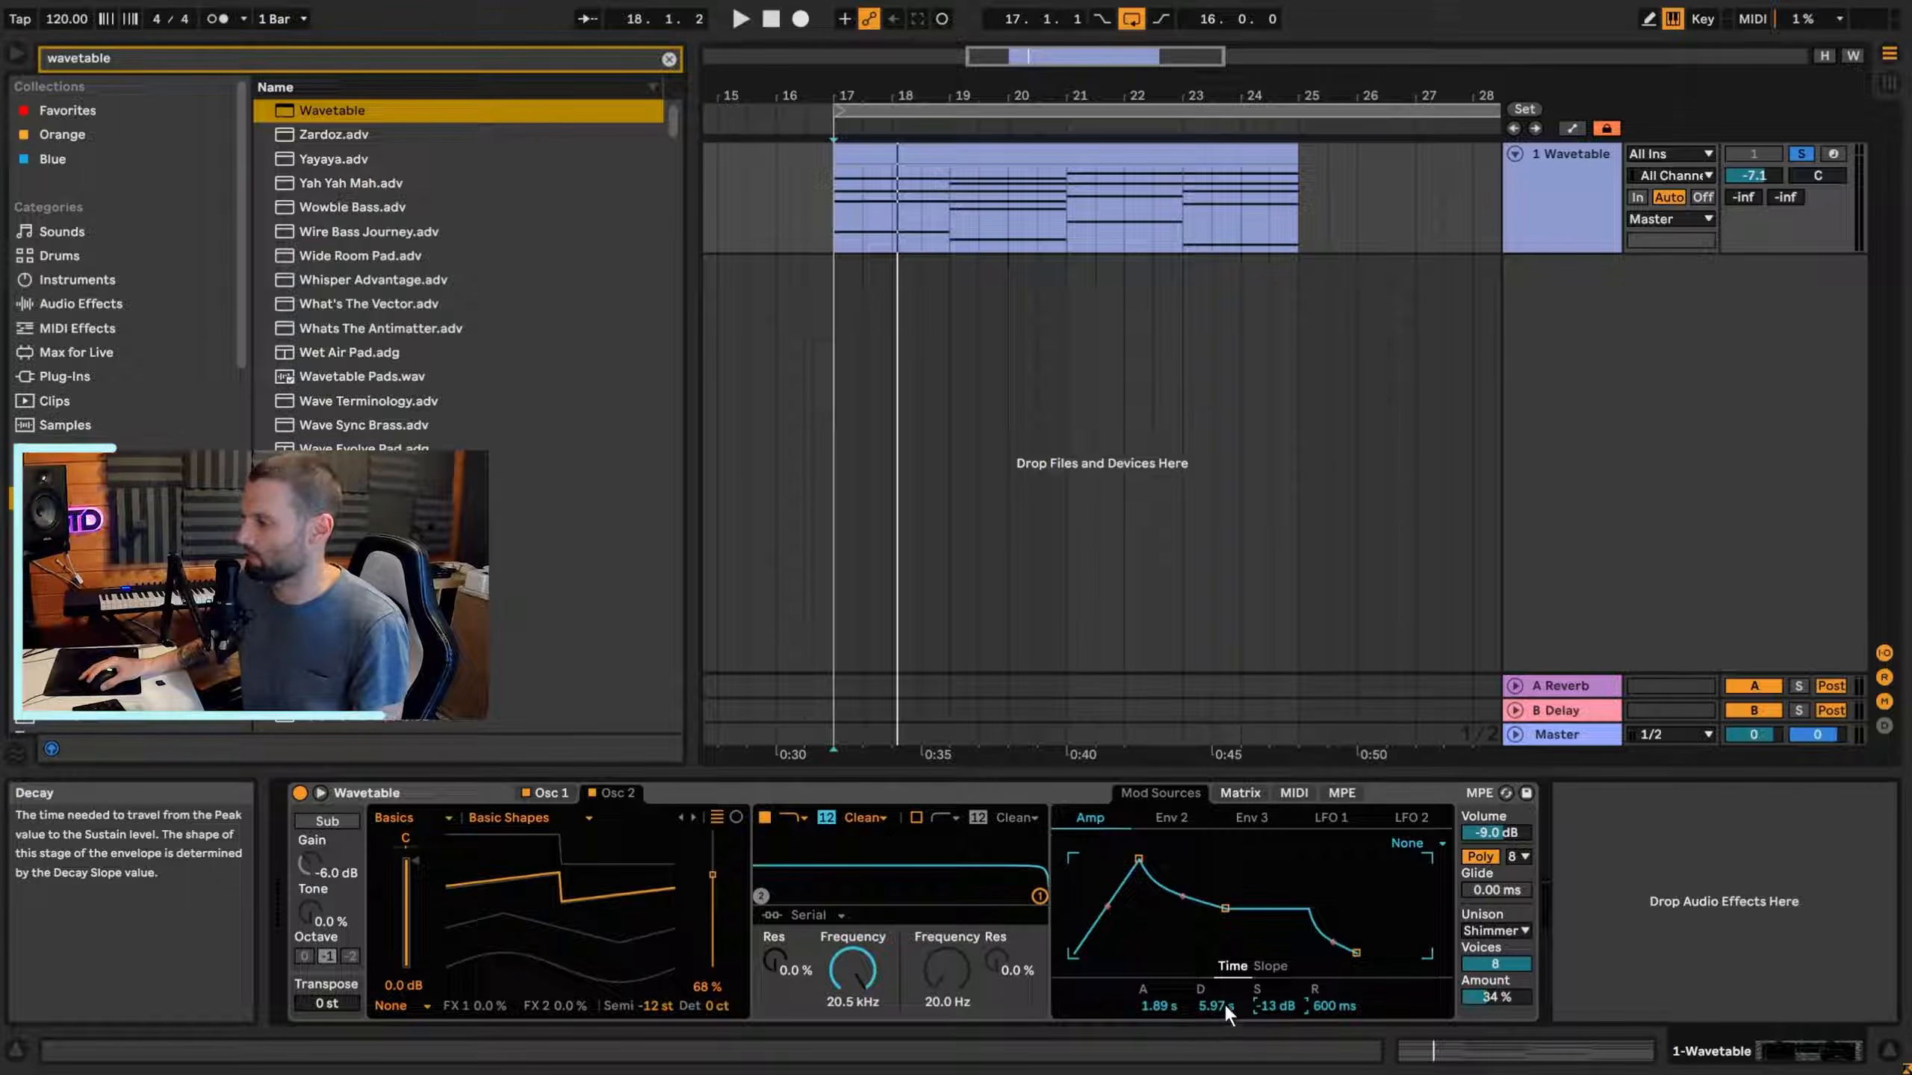
mouse_move(1208, 1005)
mouse_down()
mouse_move(1208, 953)
mouse_move(1208, 1002)
mouse_up()
key(space)
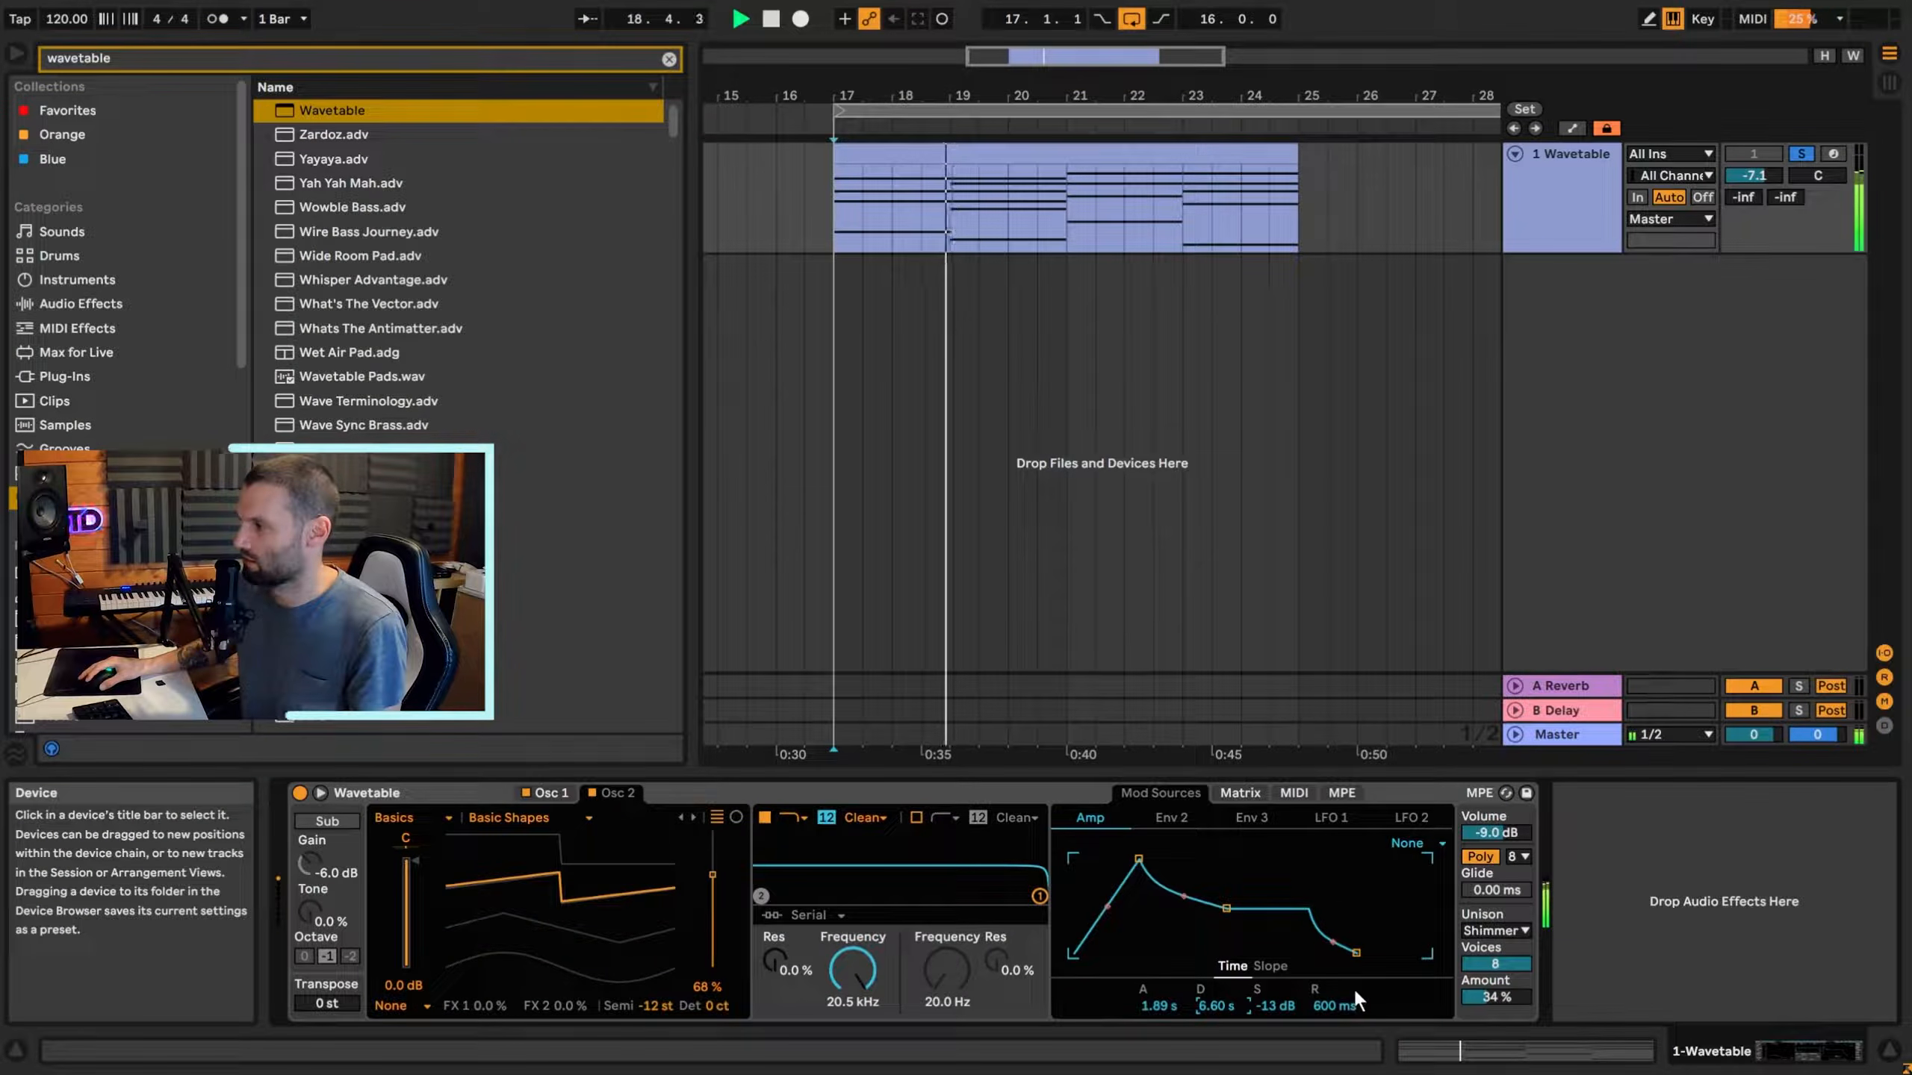
key(space)
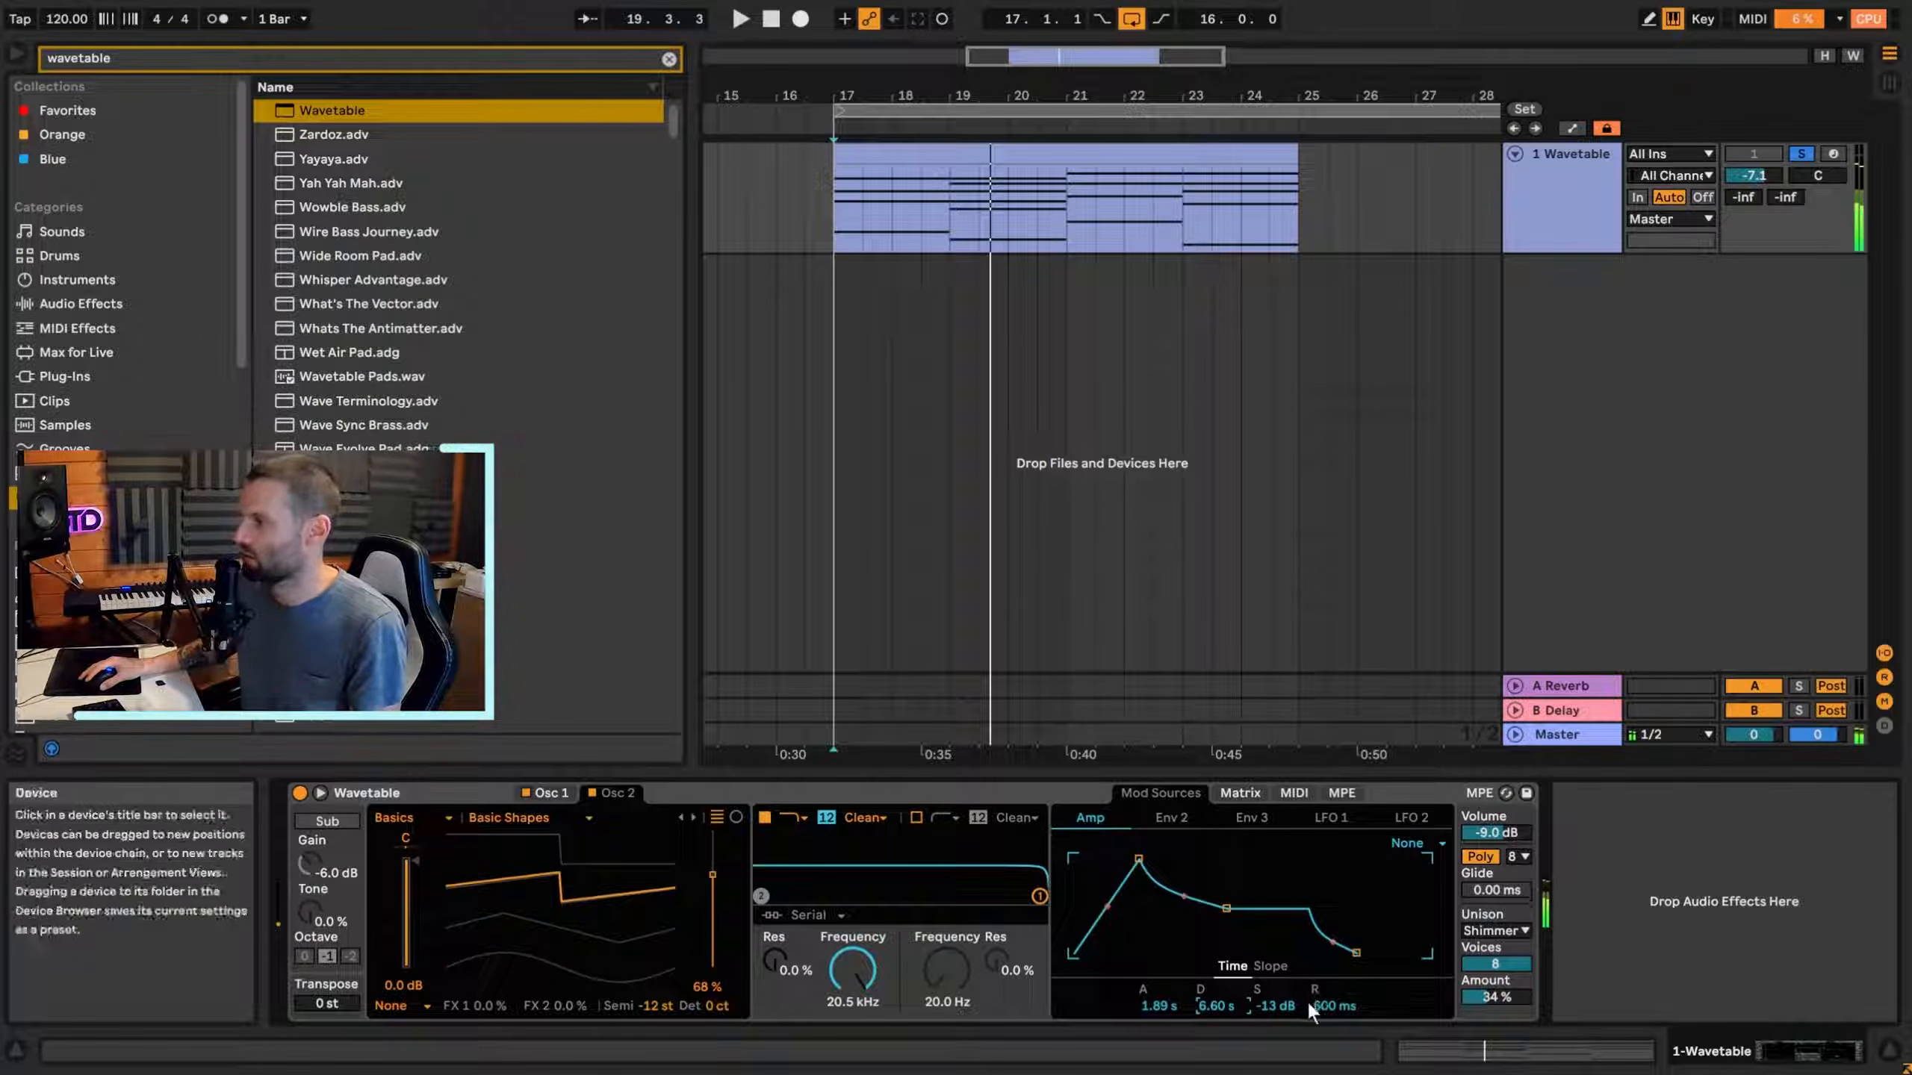
Set the amp envelope's release to 2.62 s and audition how the chords tail off.
mouse_move(1323, 1006)
mouse_down()
mouse_move(1323, 964)
mouse_move(1323, 986)
mouse_up()
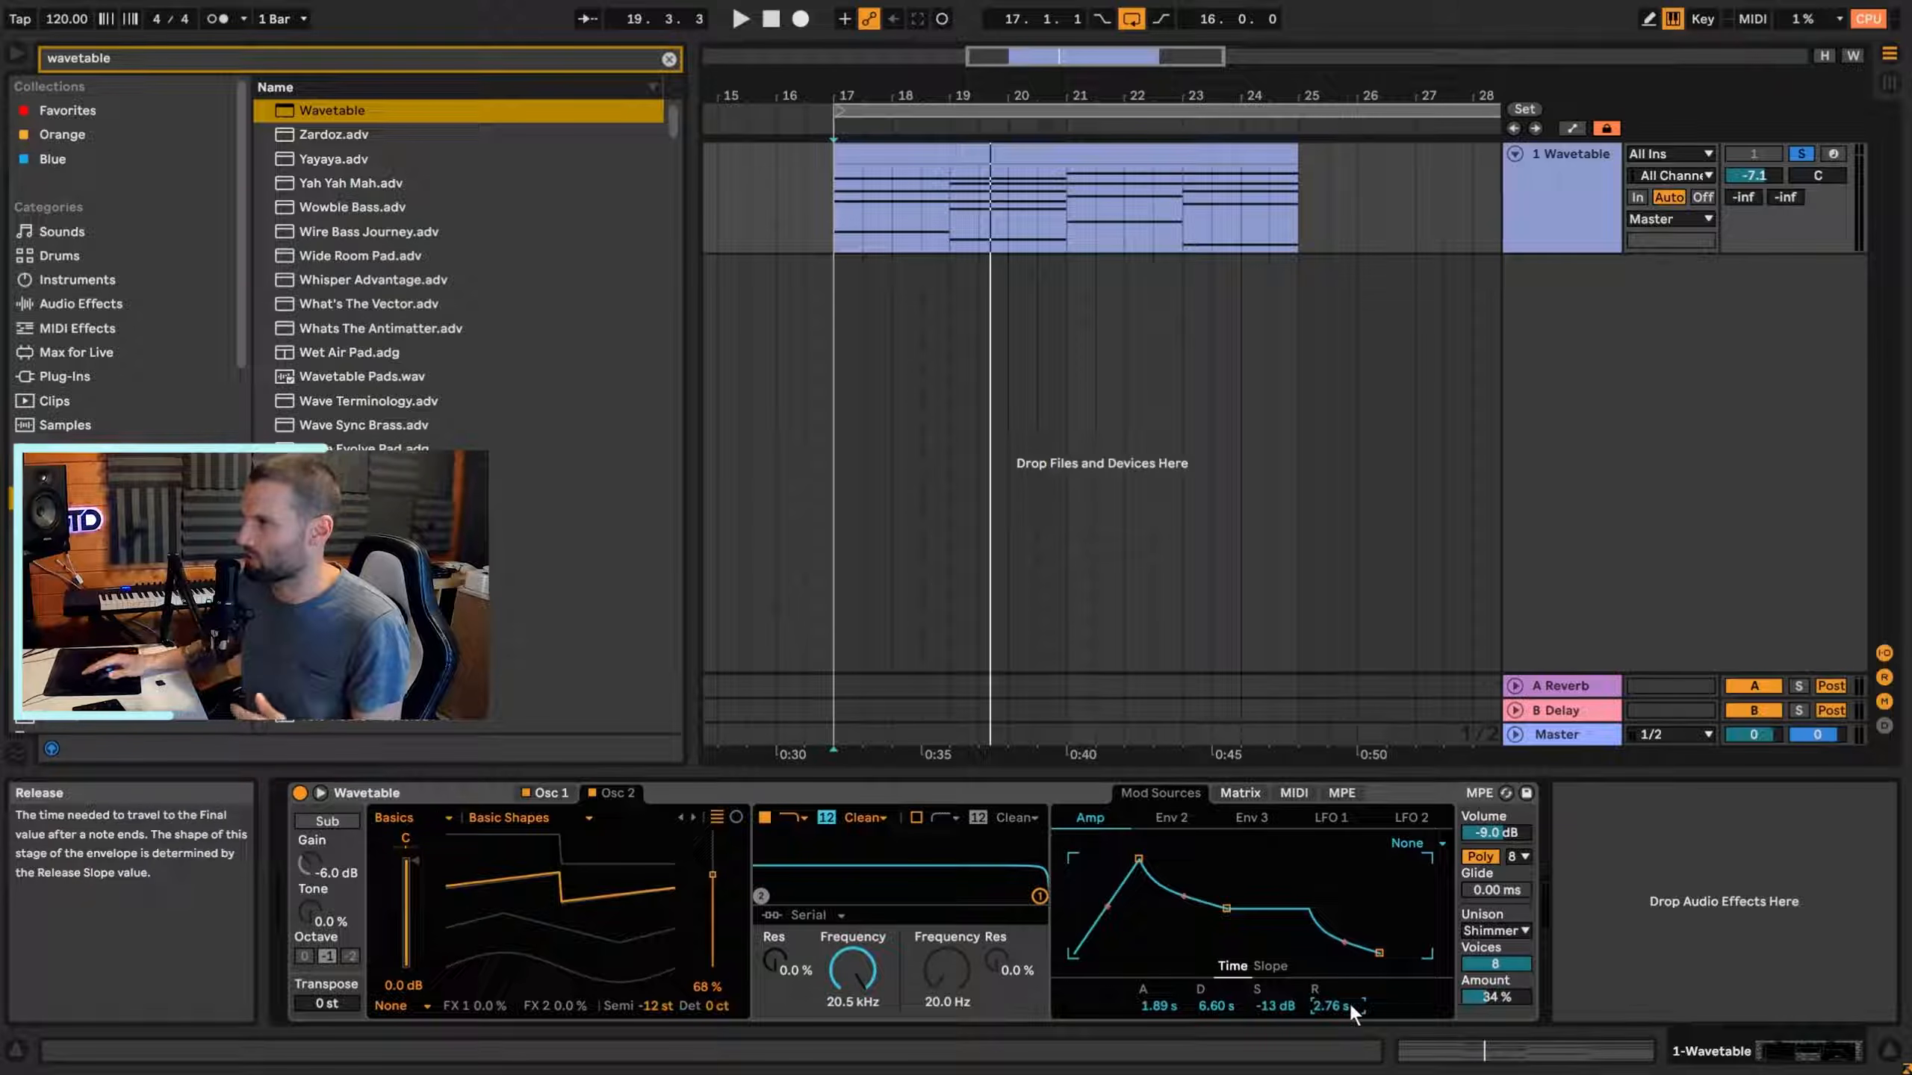
click(920, 223)
mouse_move(1347, 1008)
mouse_down()
mouse_move(1347, 1069)
mouse_move(1341, 961)
mouse_up()
key(space)
key(space)
key(space)
key(space)
key(space)
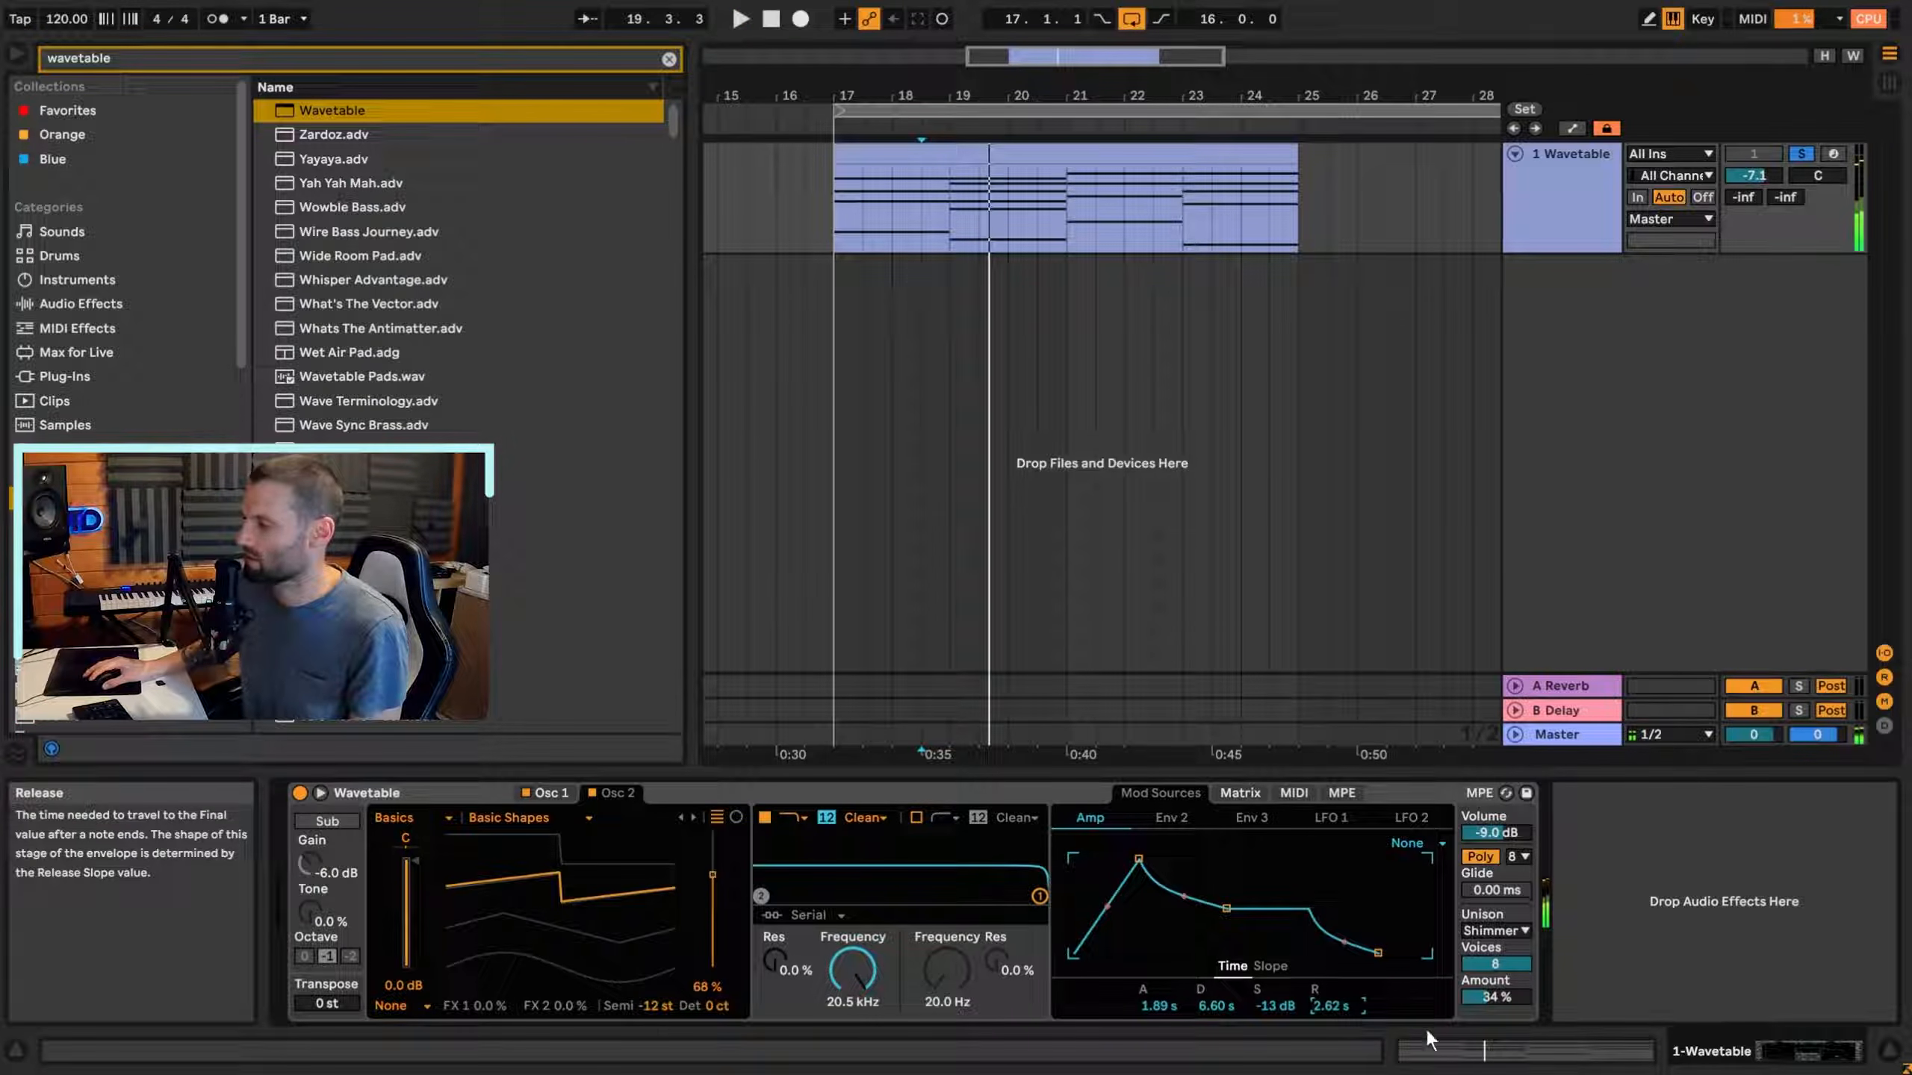
Set Envelope 2's attack to 0 ms and filter 1 to a 215 Hz cutoff with 16% resonance.
click(1173, 819)
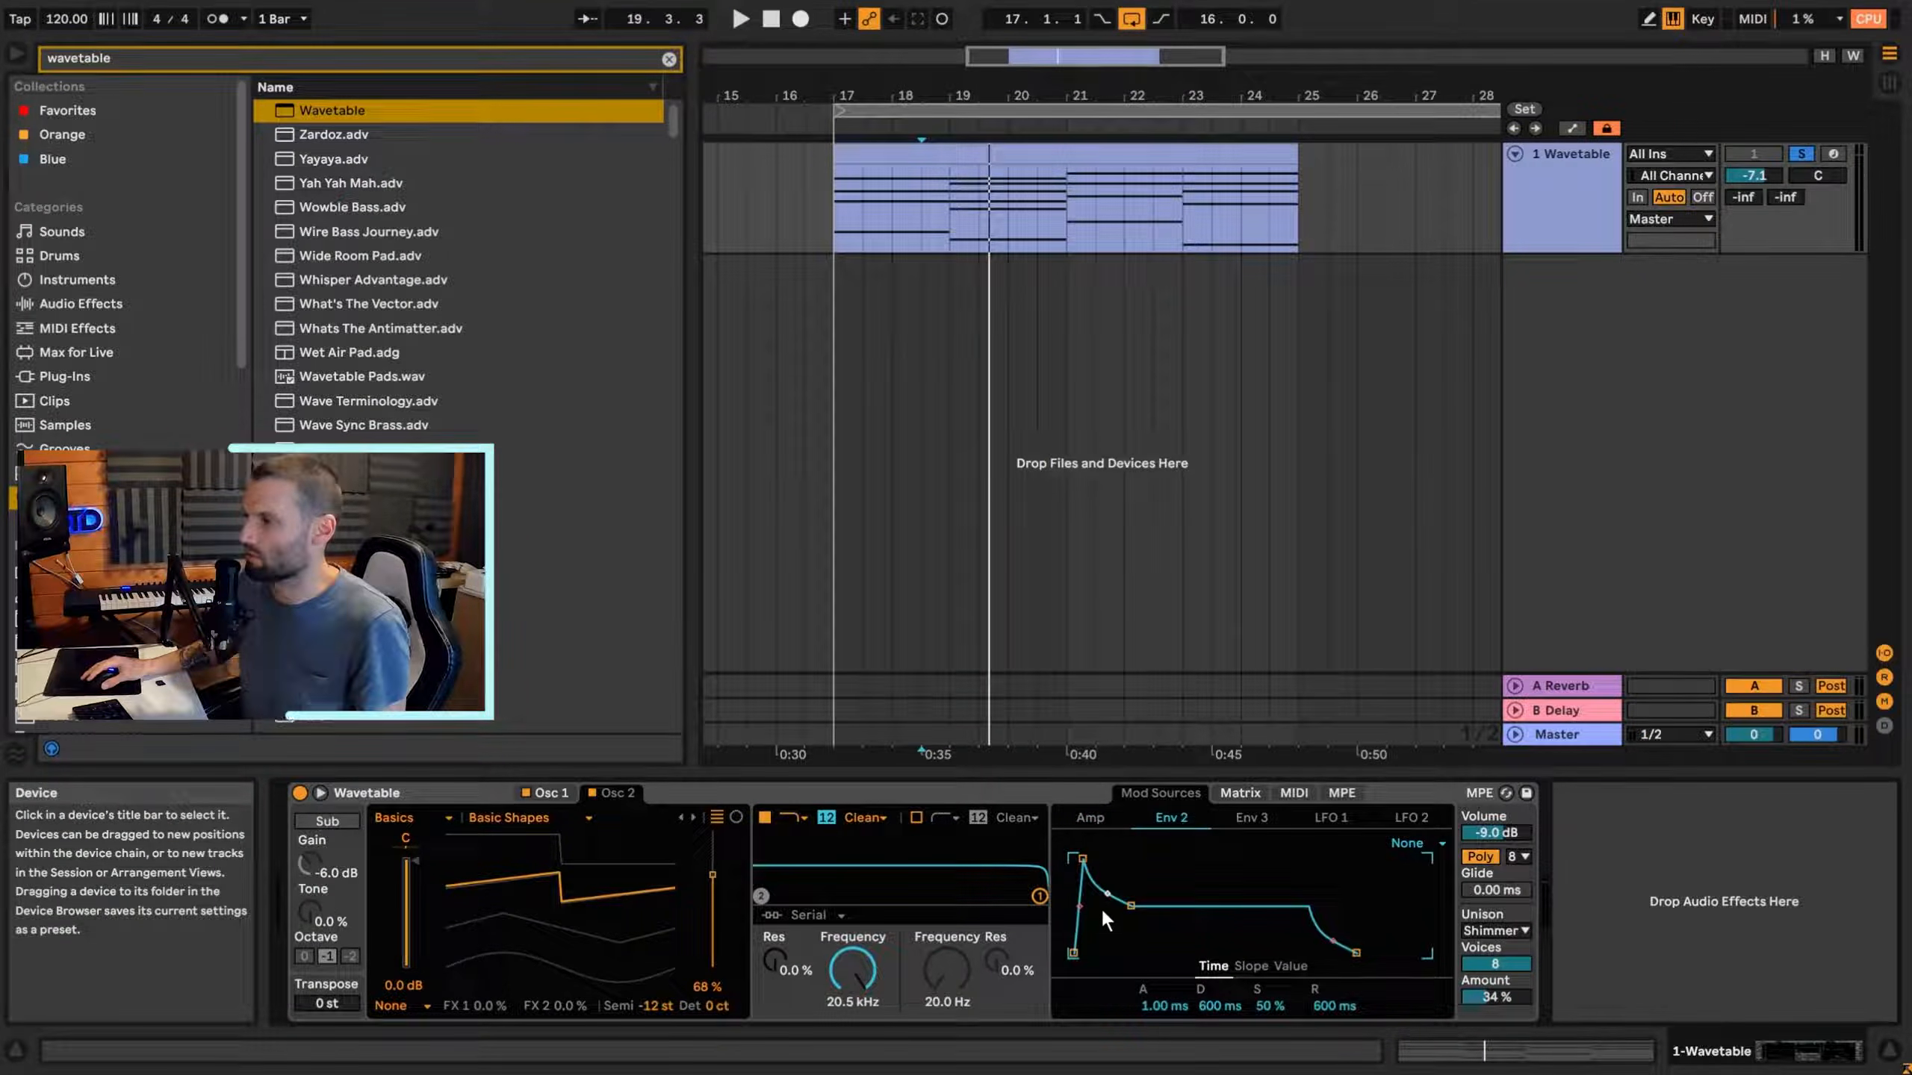
drag(1081, 860, 800, 879)
key(space)
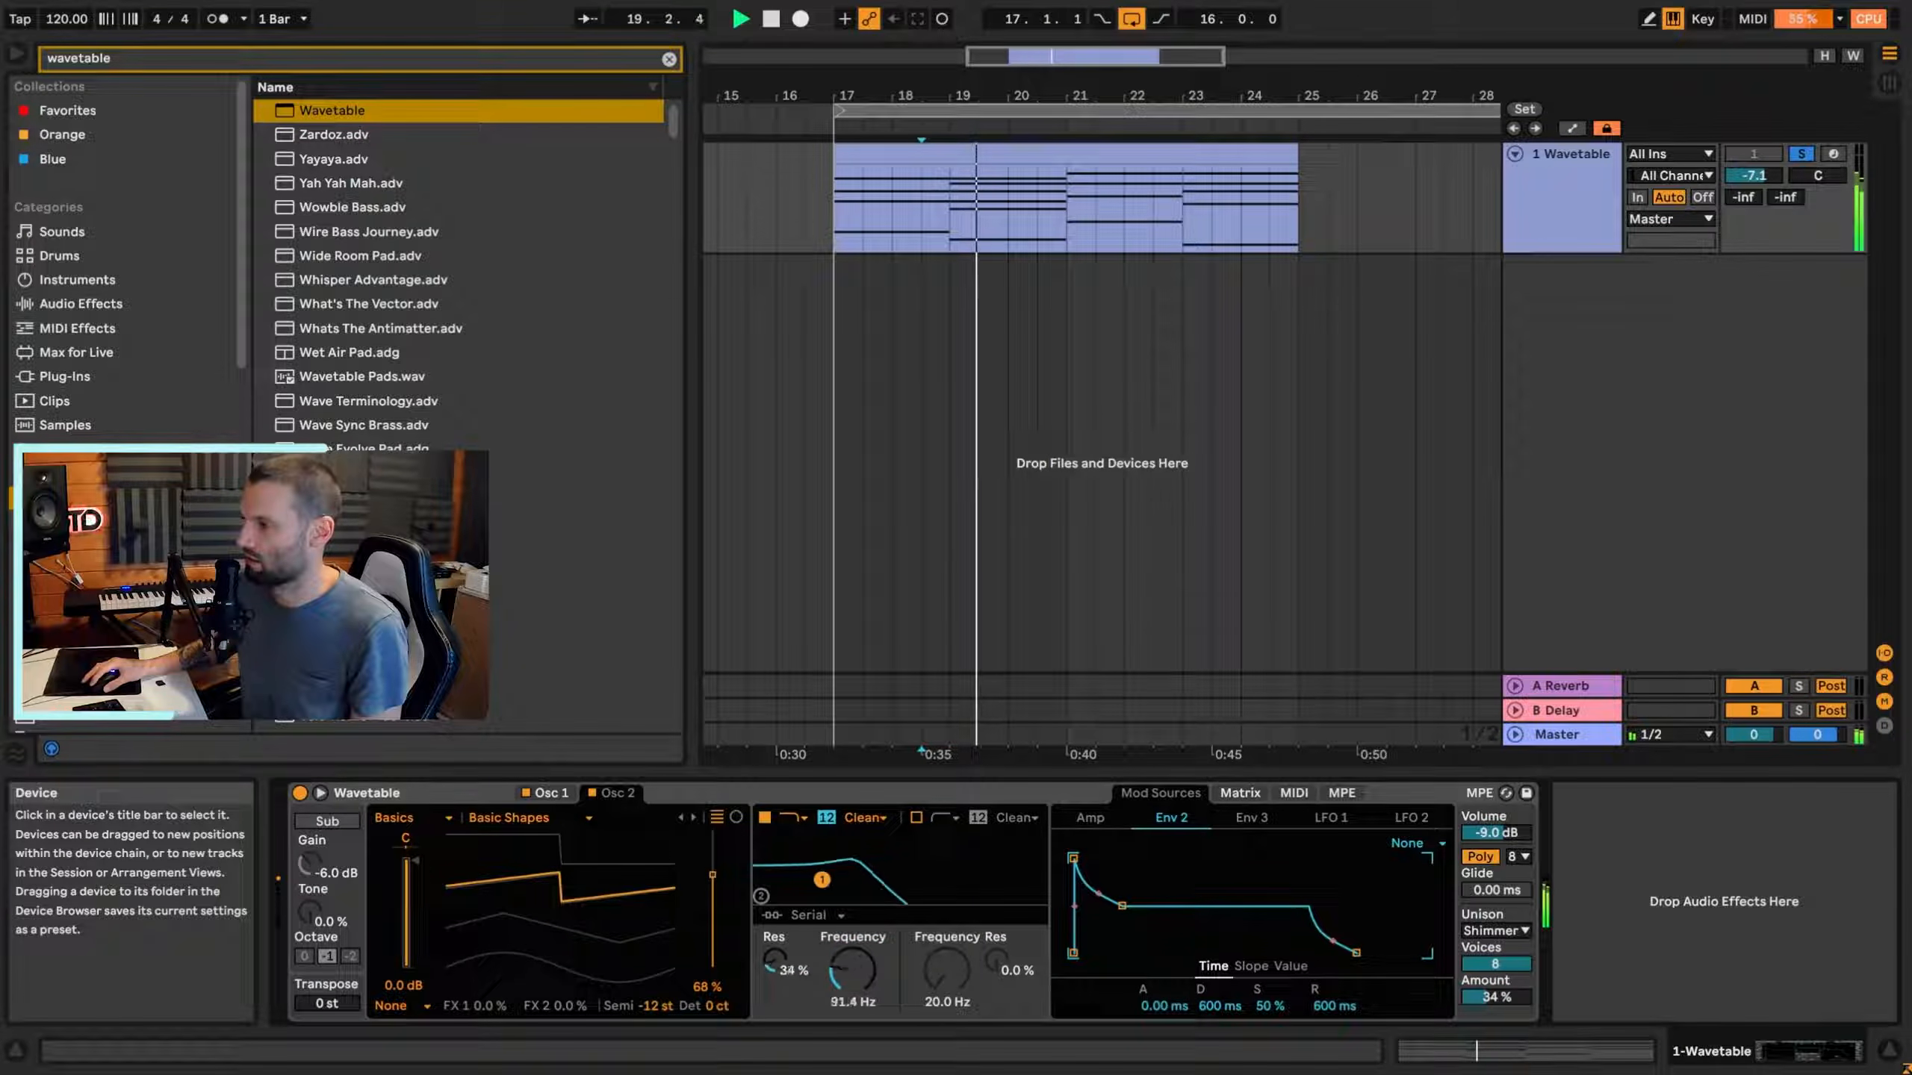
drag(884, 884, 891, 886)
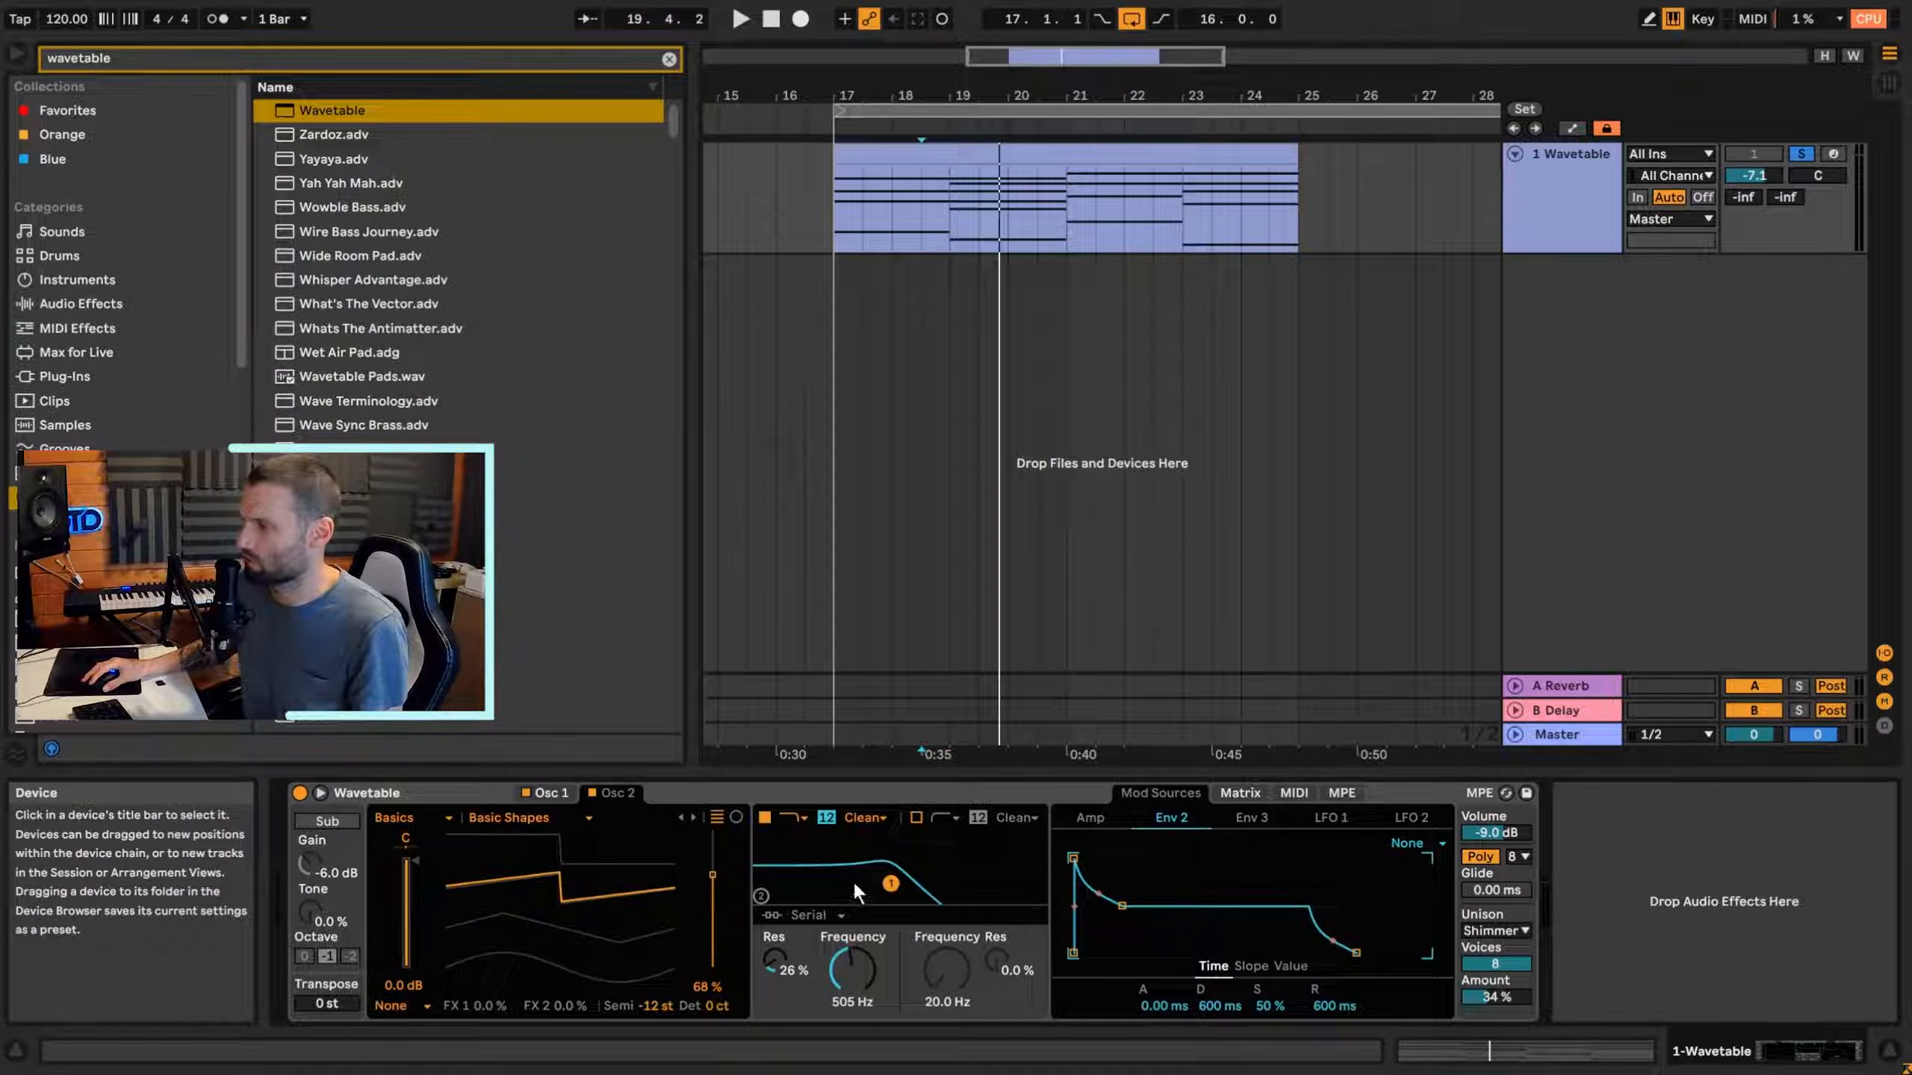
drag(891, 883, 856, 888)
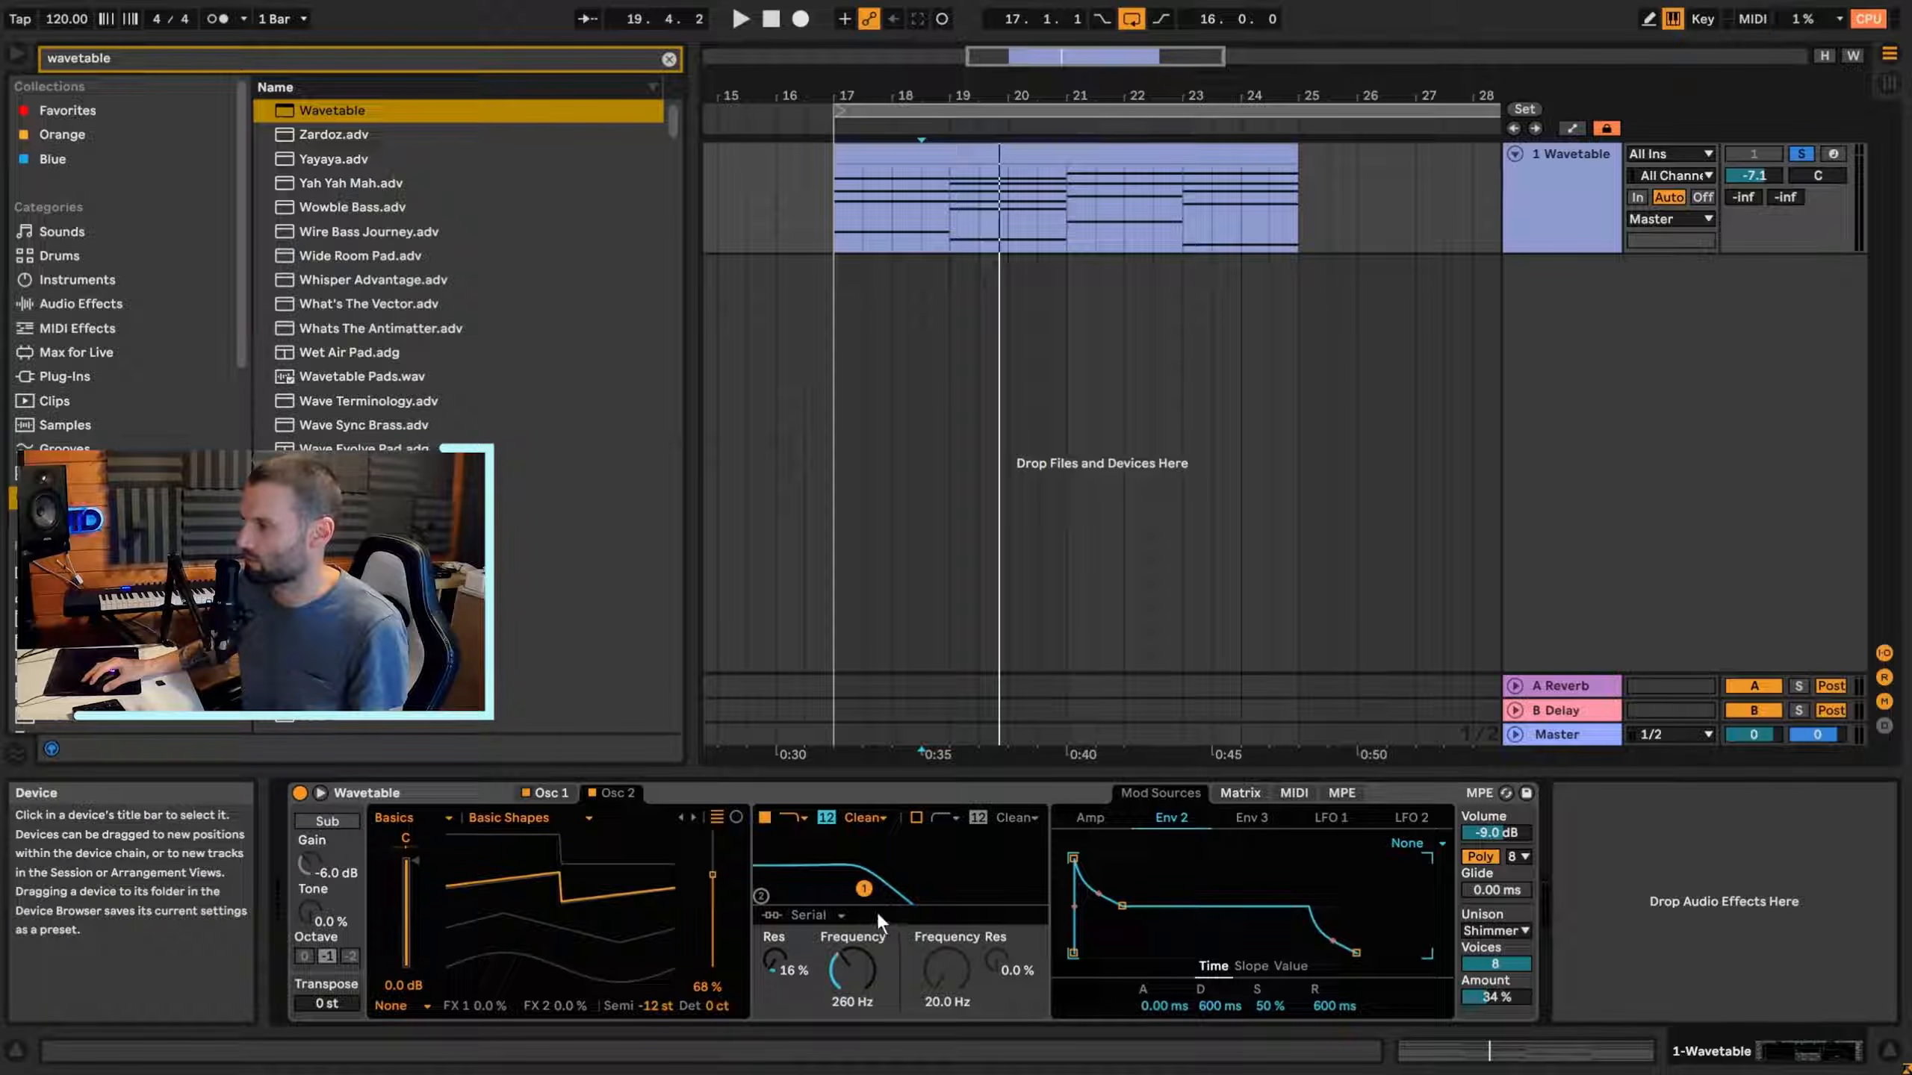
Modulate the filter 1 frequency with Envelope 2 by an amount of 73 in the modulation matrix.
click(1239, 793)
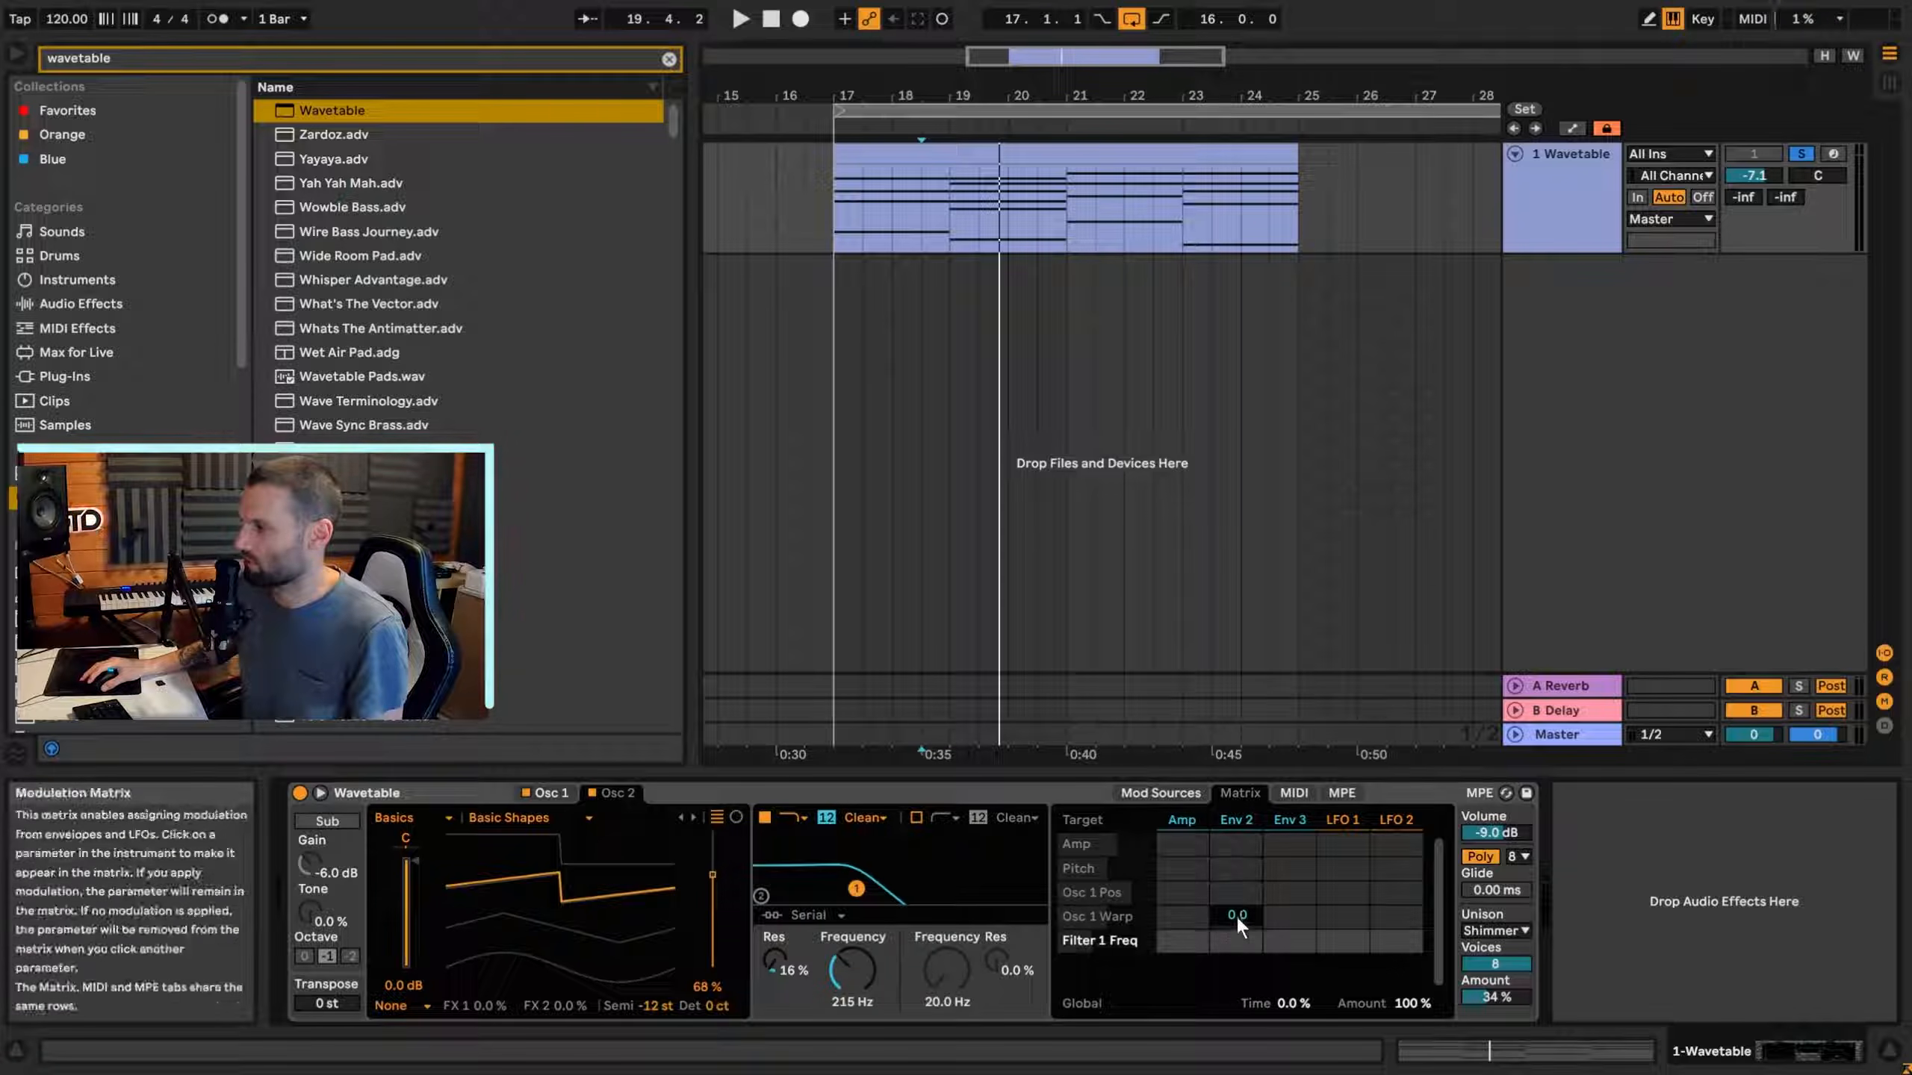
drag(1237, 941, 1237, 893)
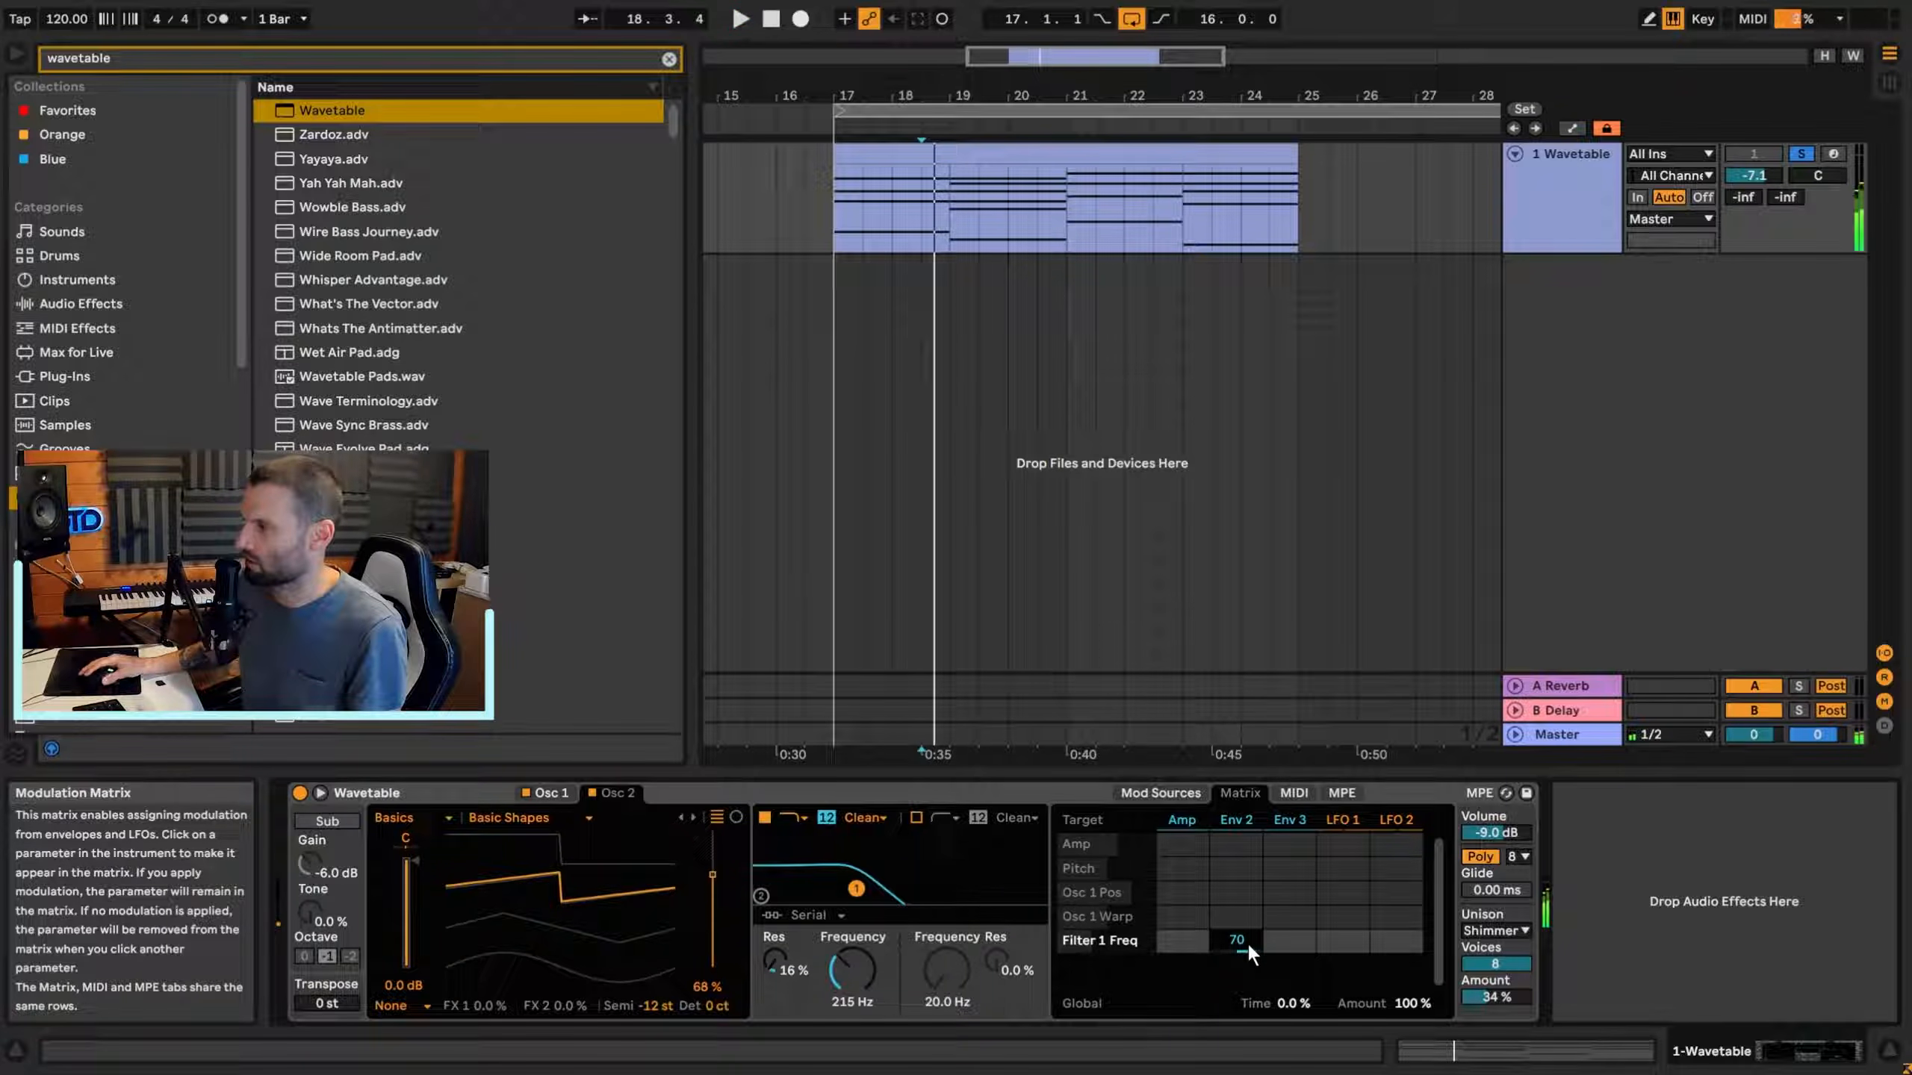
drag(1246, 932, 1246, 929)
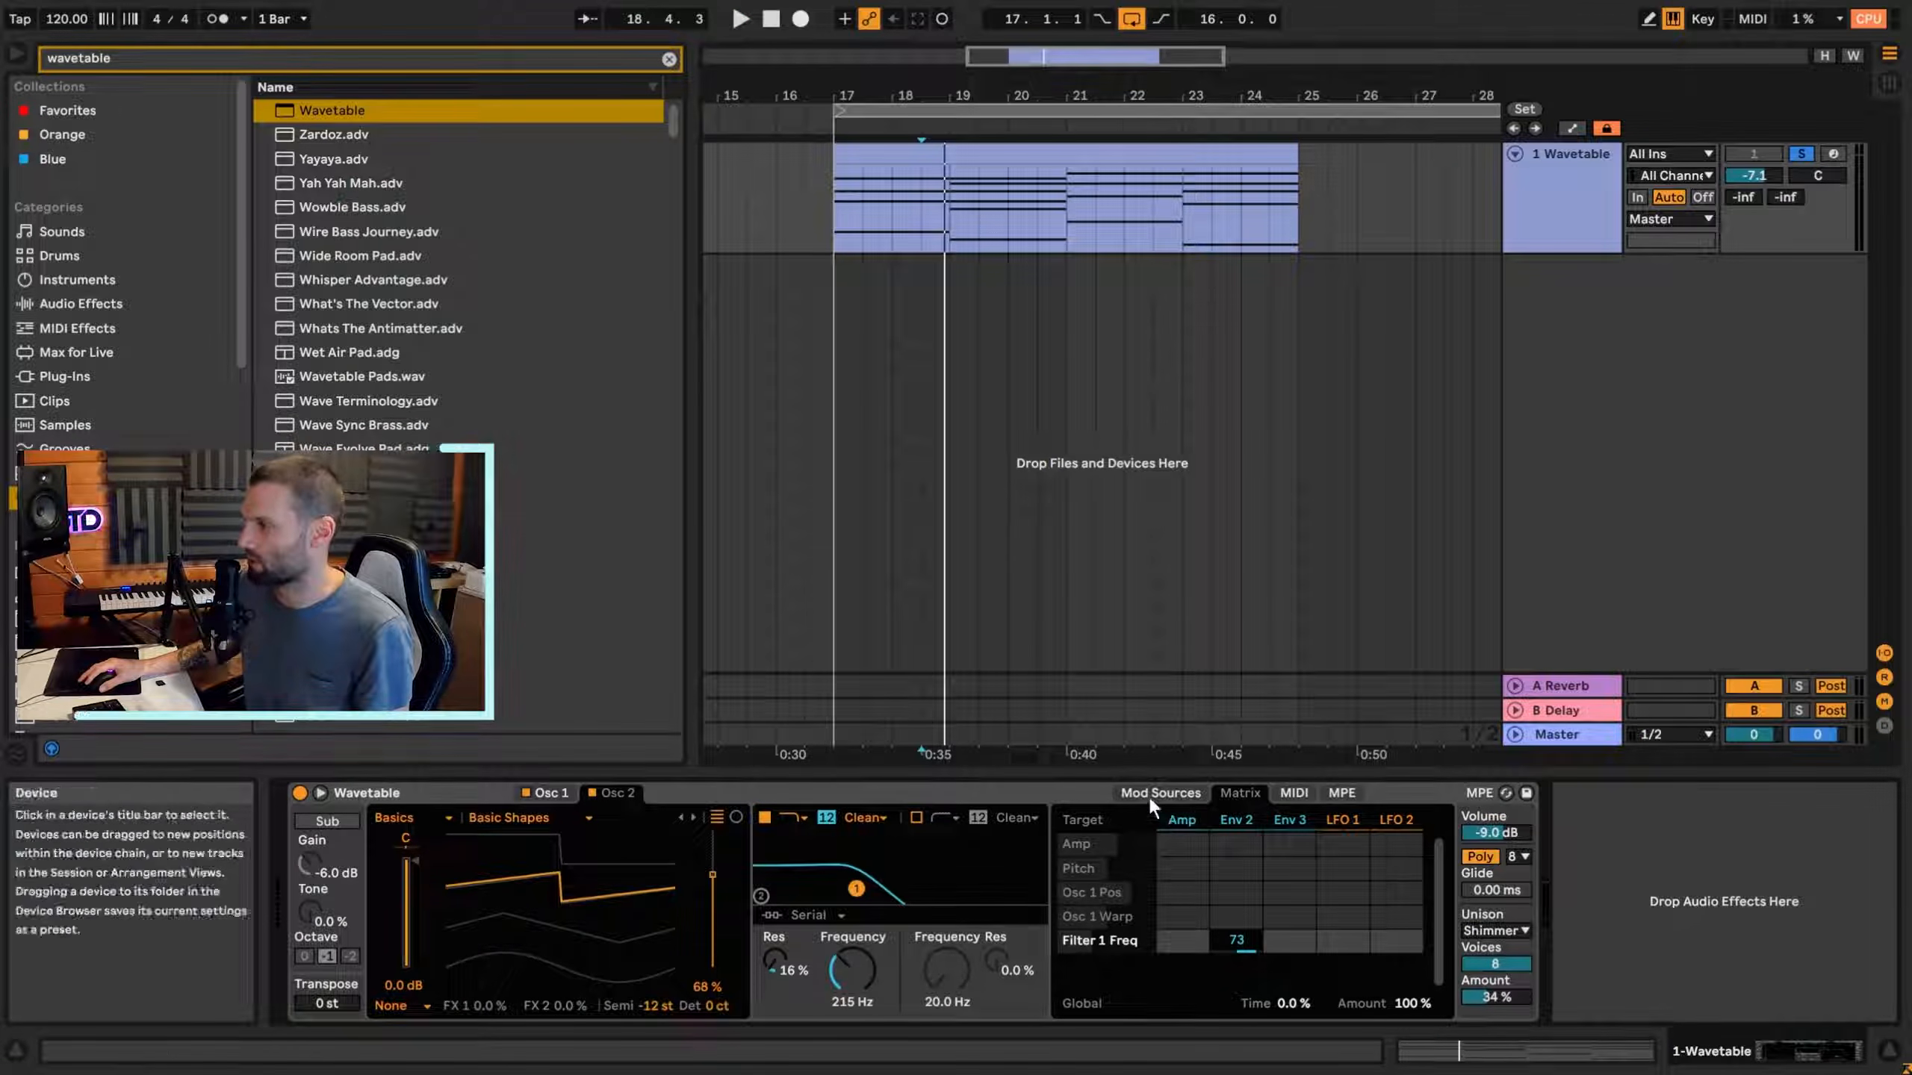
Lengthen Envelope 2's attack to 2.95 s and audition the filter sweep from the start of the clip.
click(1242, 820)
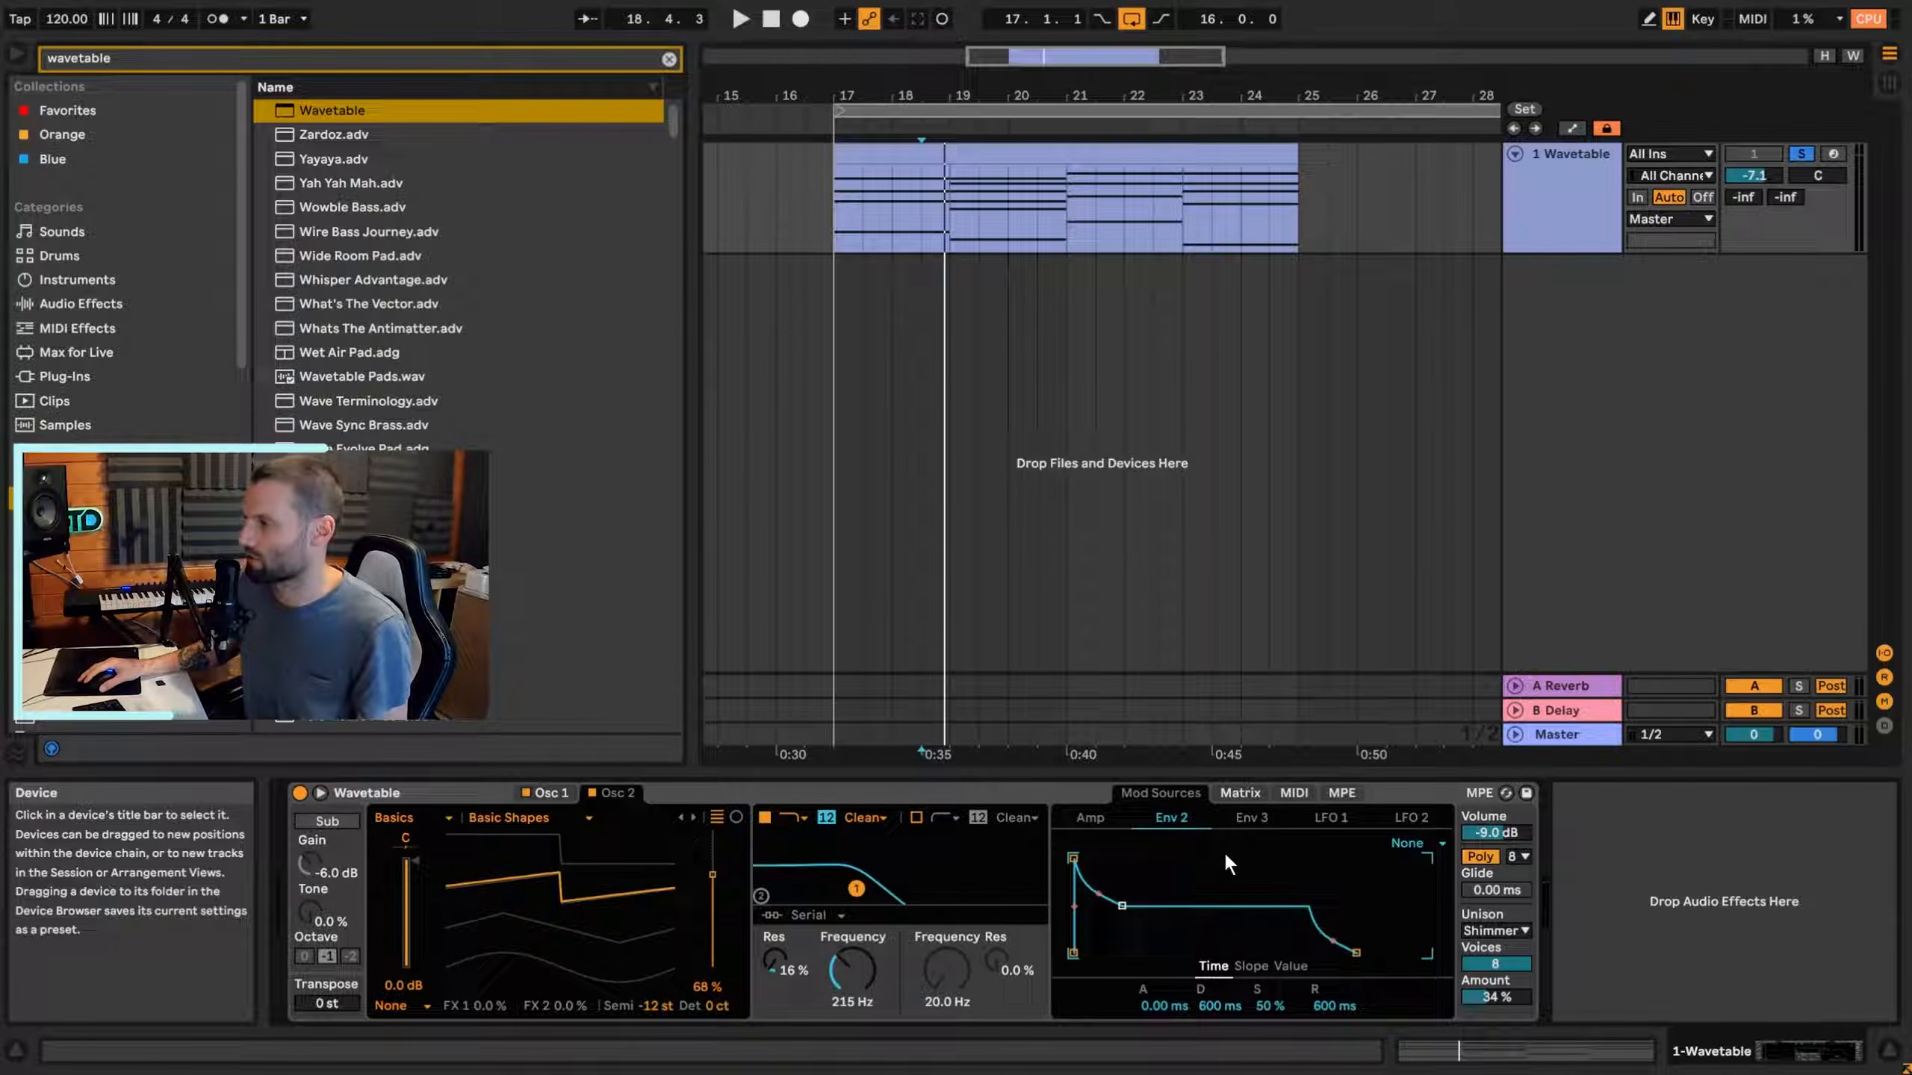
drag(1073, 859, 1144, 861)
key(space)
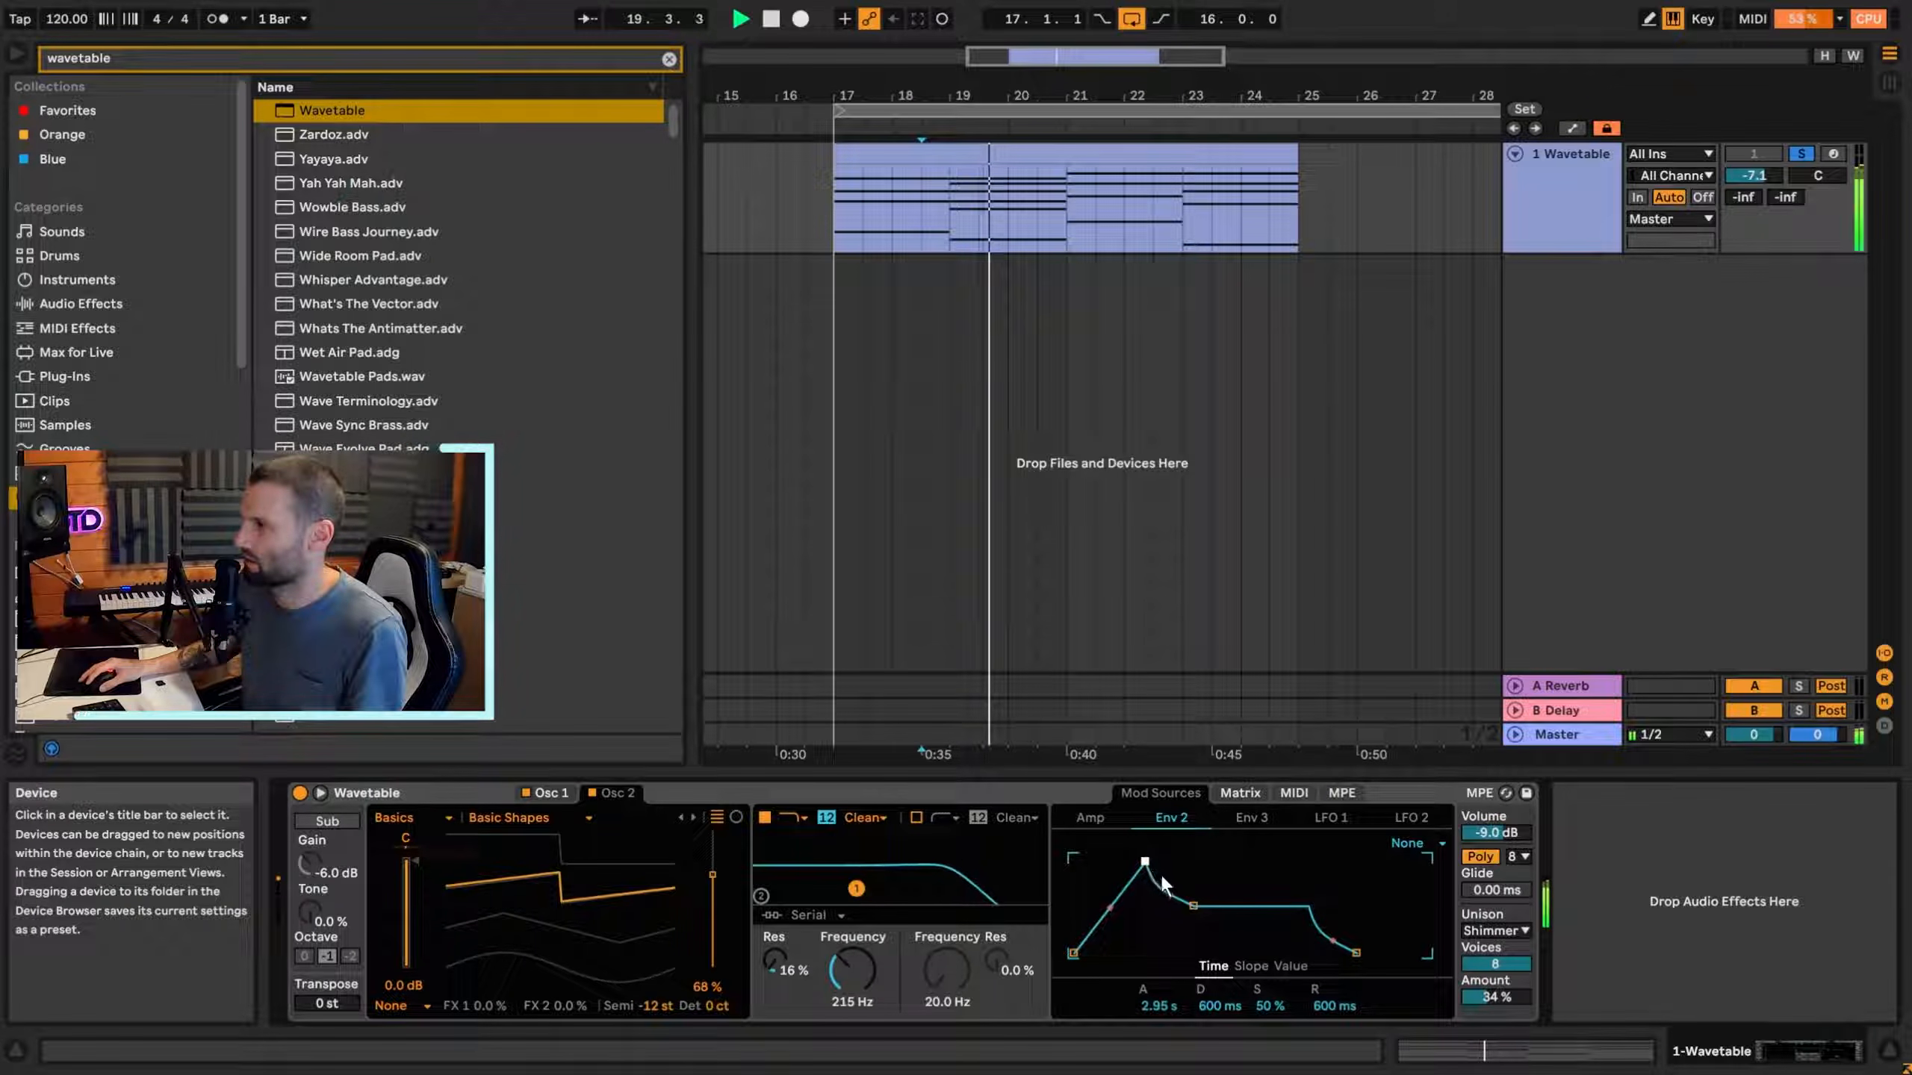
key(space)
click(834, 234)
key(space)
key(space)
Set Envelope 2's decay to 8.83 s, sustain to 54% and release to 4.68 s, and audition the chords.
drag(1193, 905, 1240, 902)
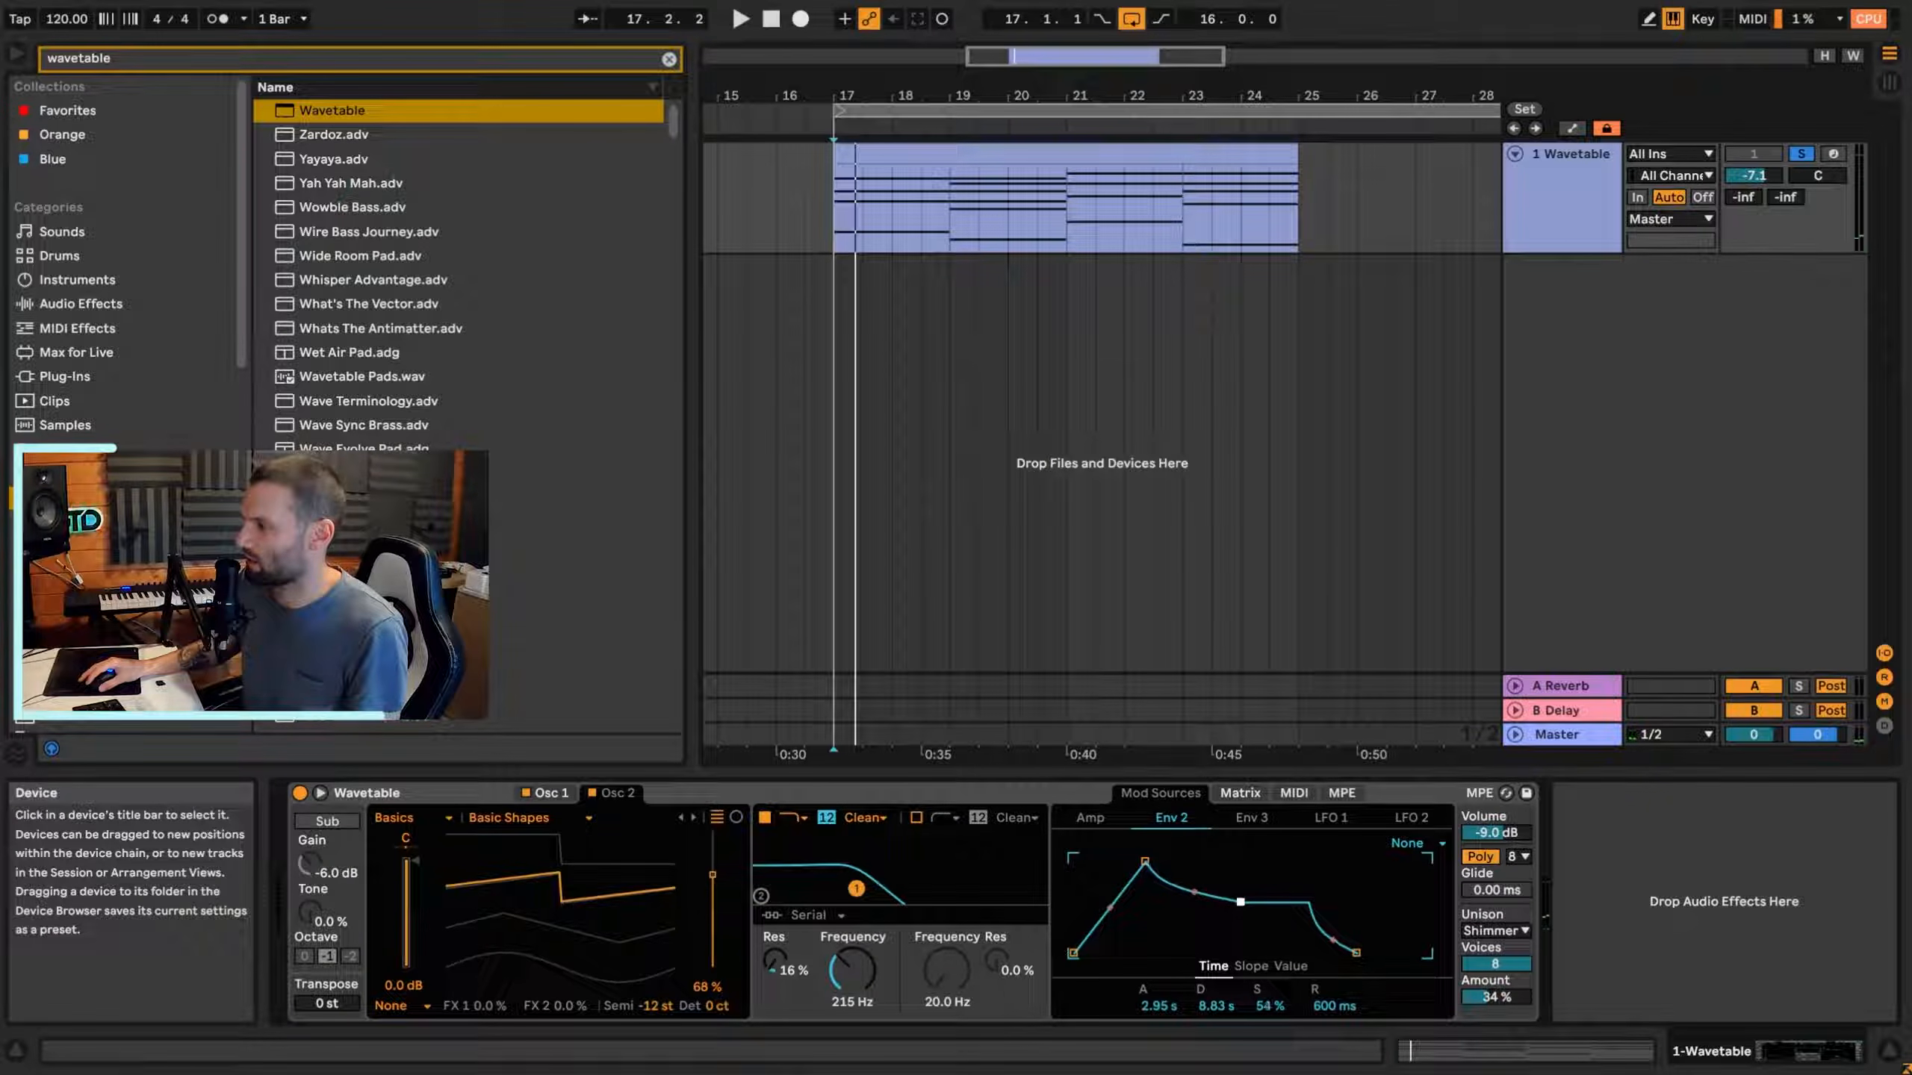
drag(1362, 953, 1390, 953)
key(space)
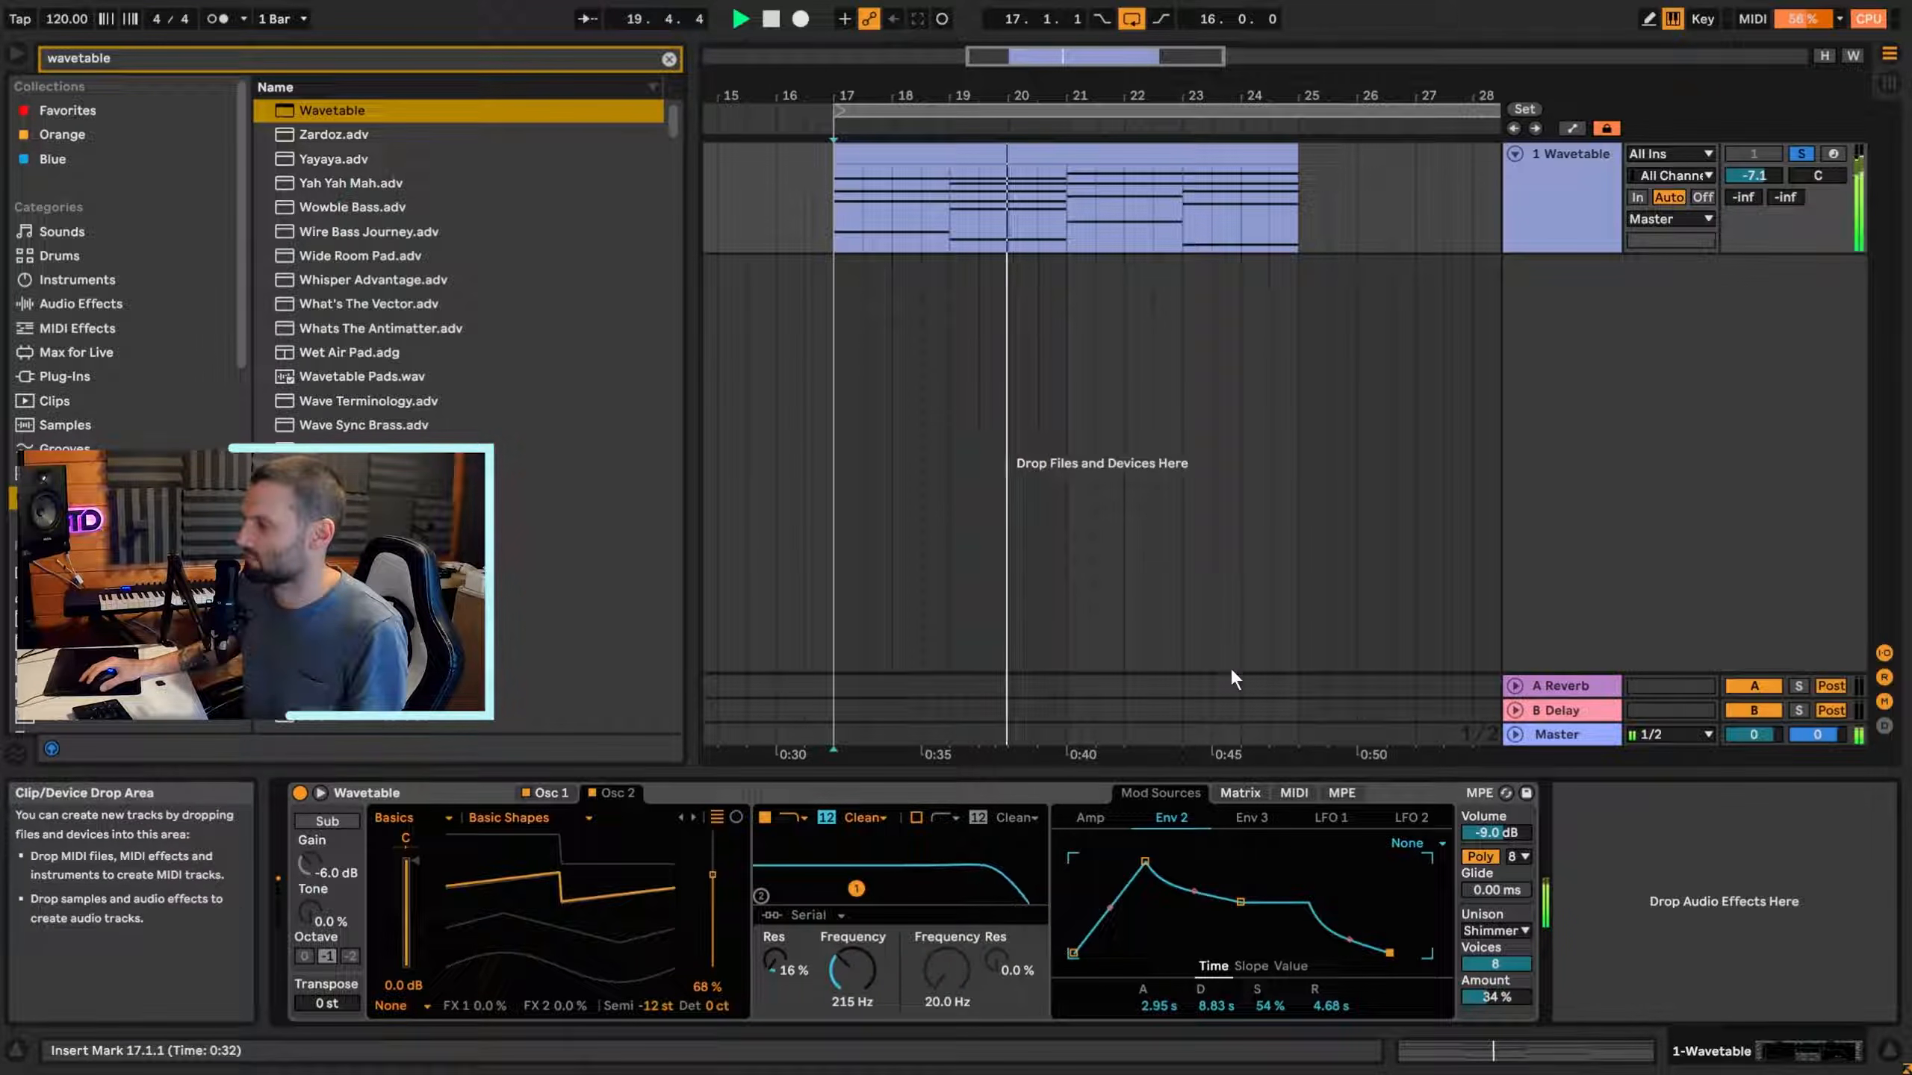
key(space)
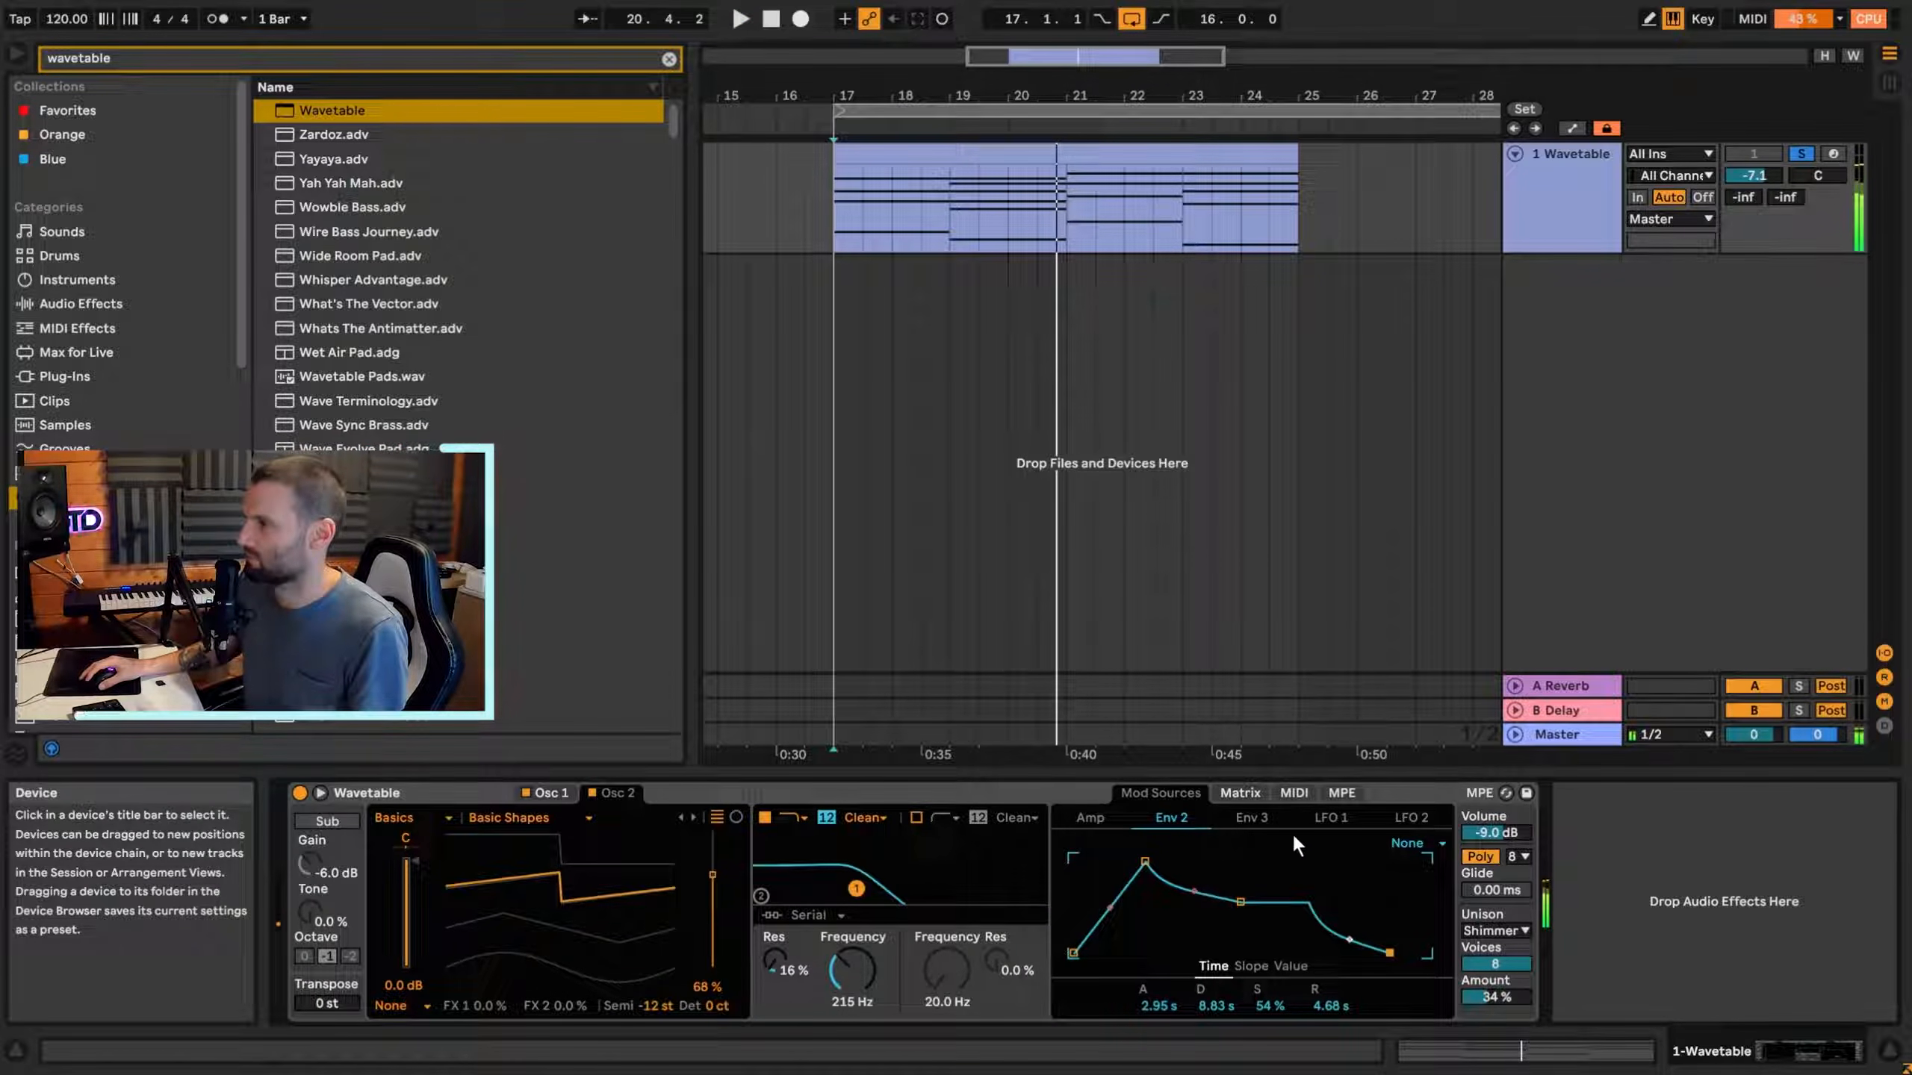
click(848, 234)
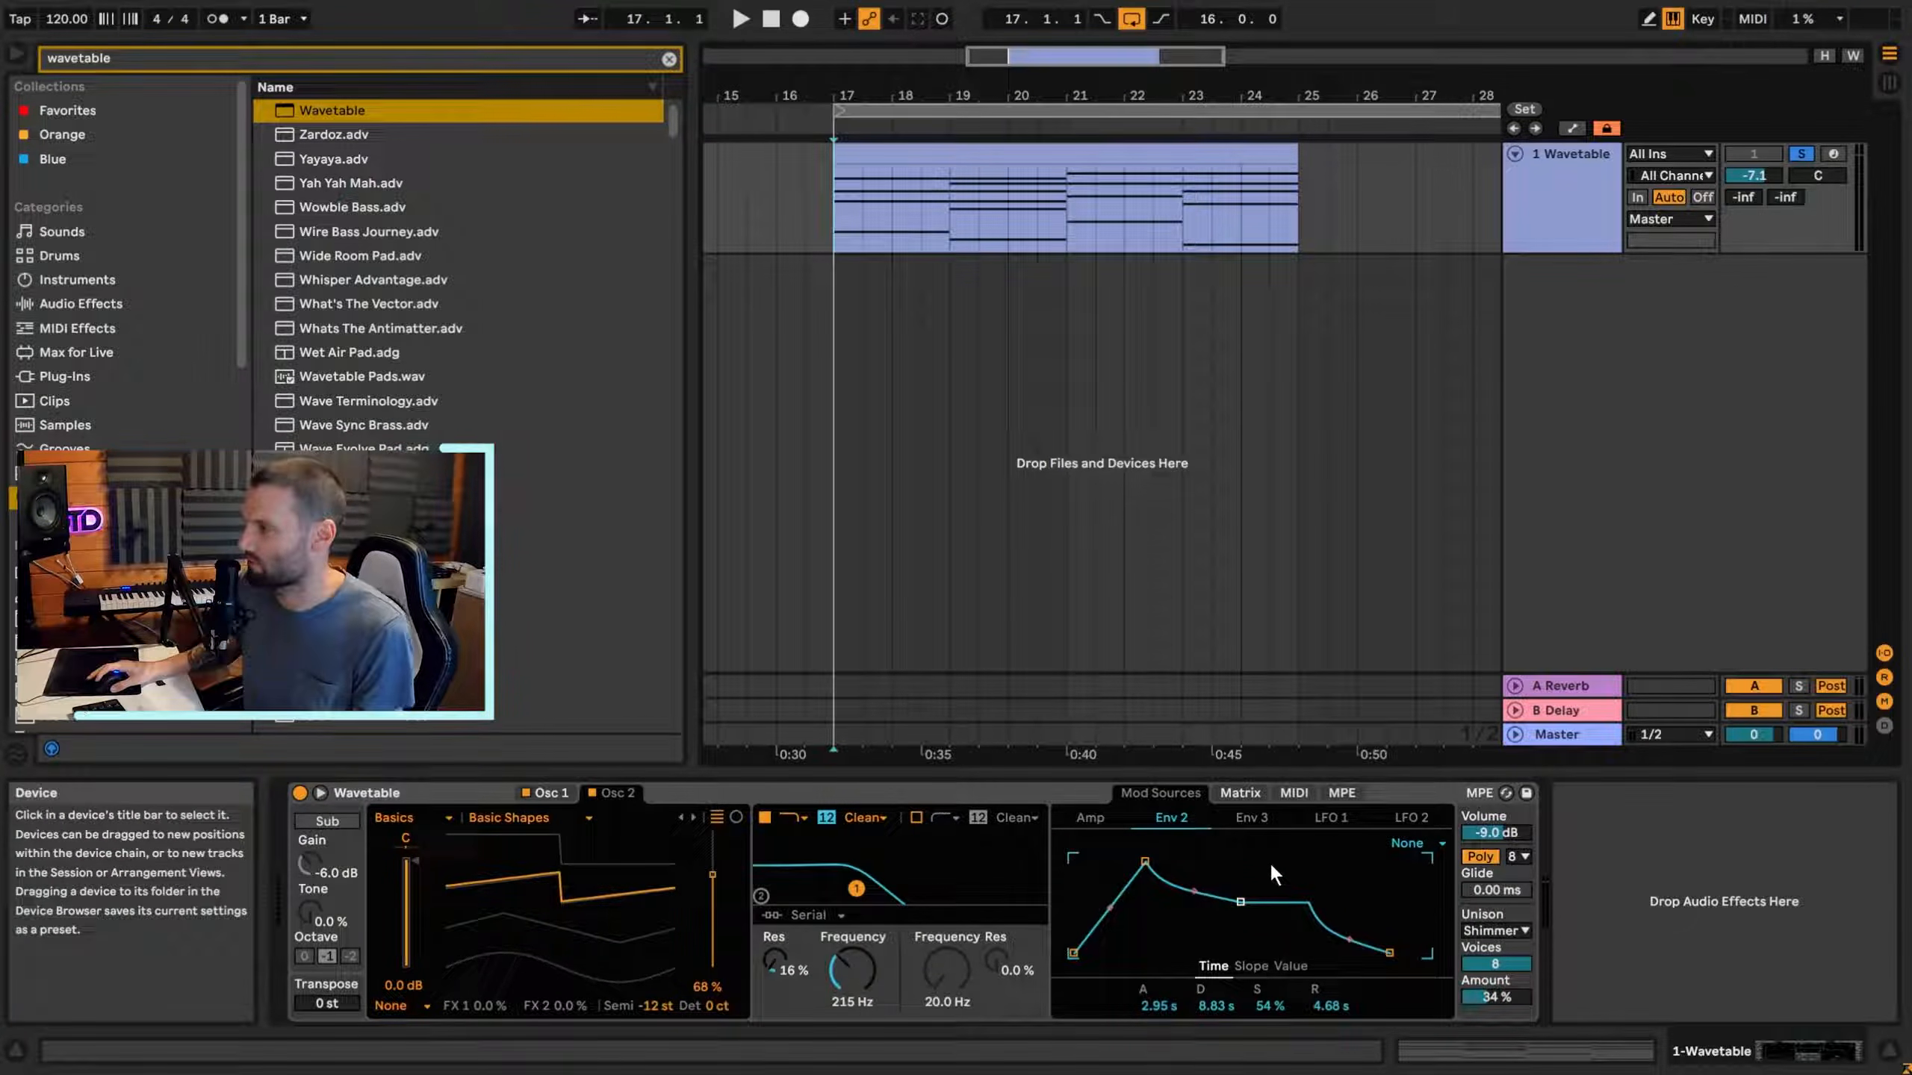
Modulate the filter 1 frequency with LFO 1 by an amount of 42 in the modulation matrix and audition the chords.
click(1331, 821)
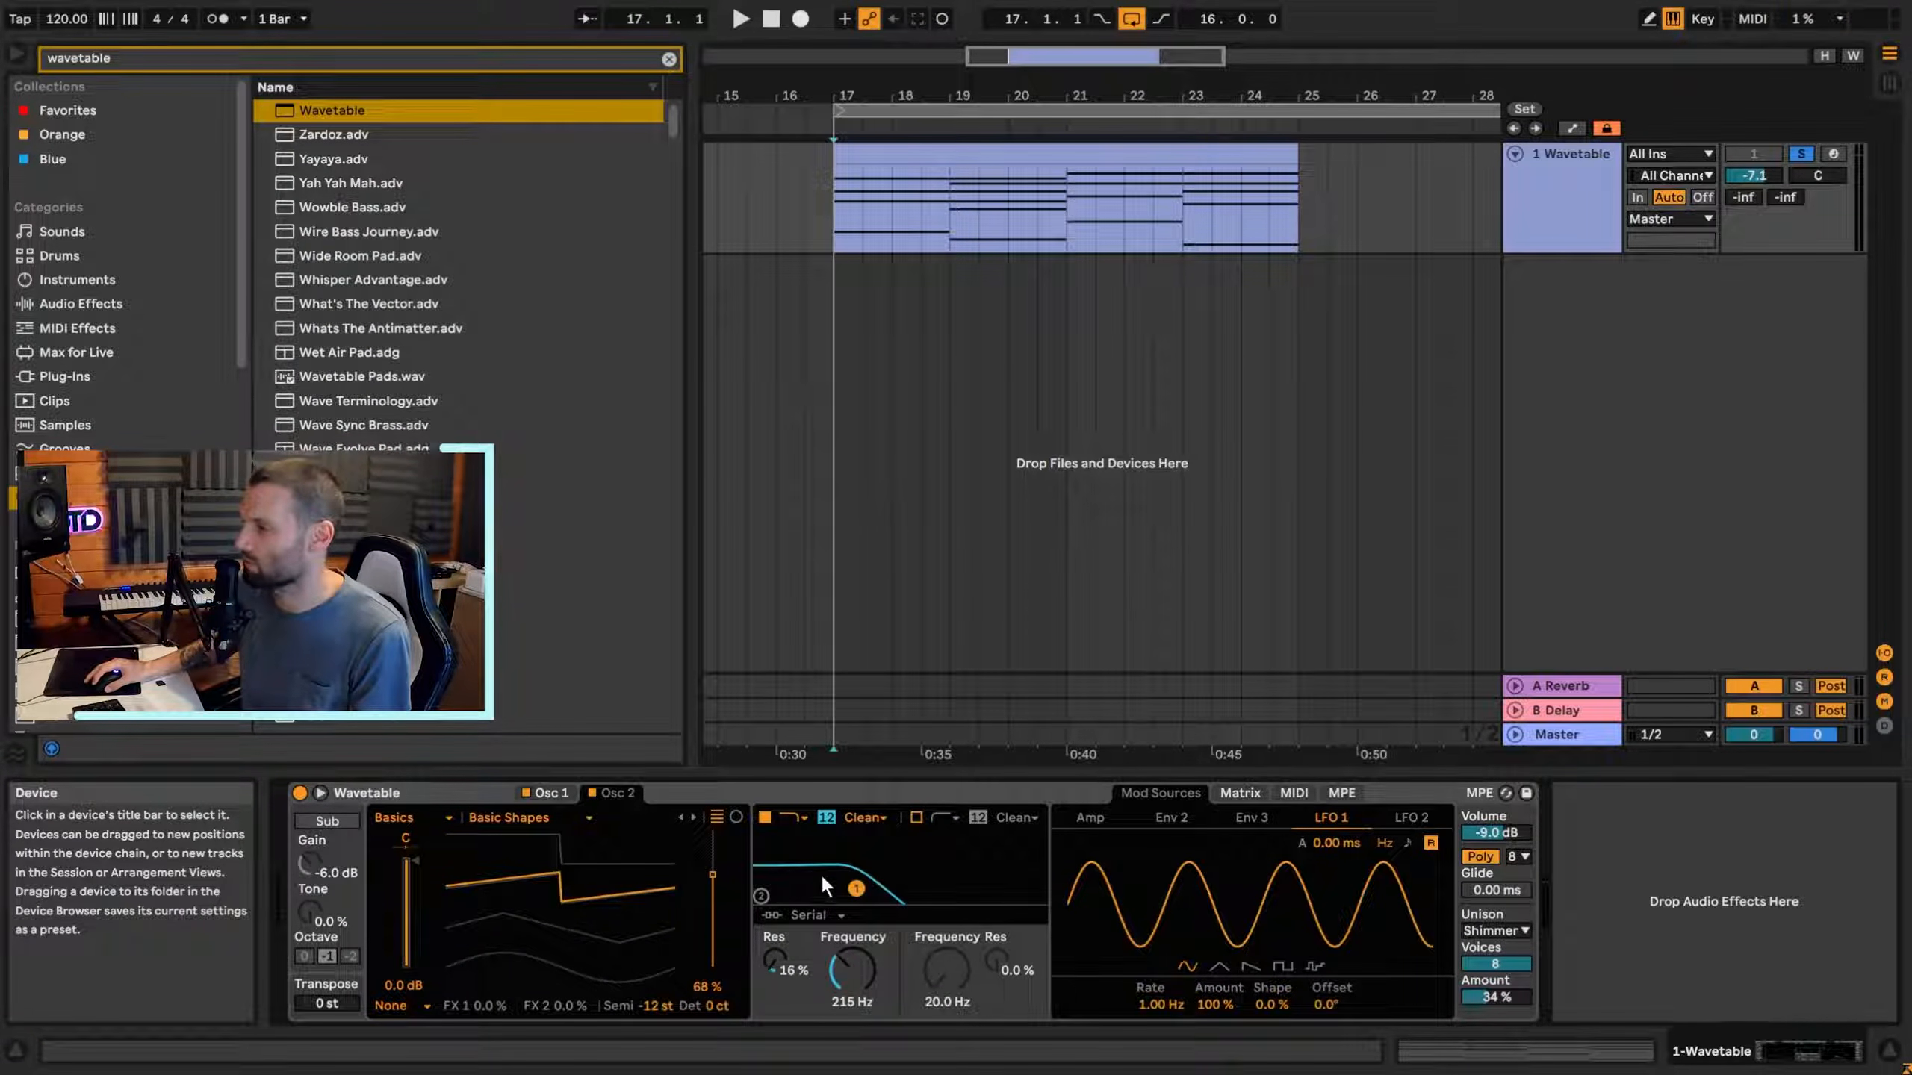
click(1242, 795)
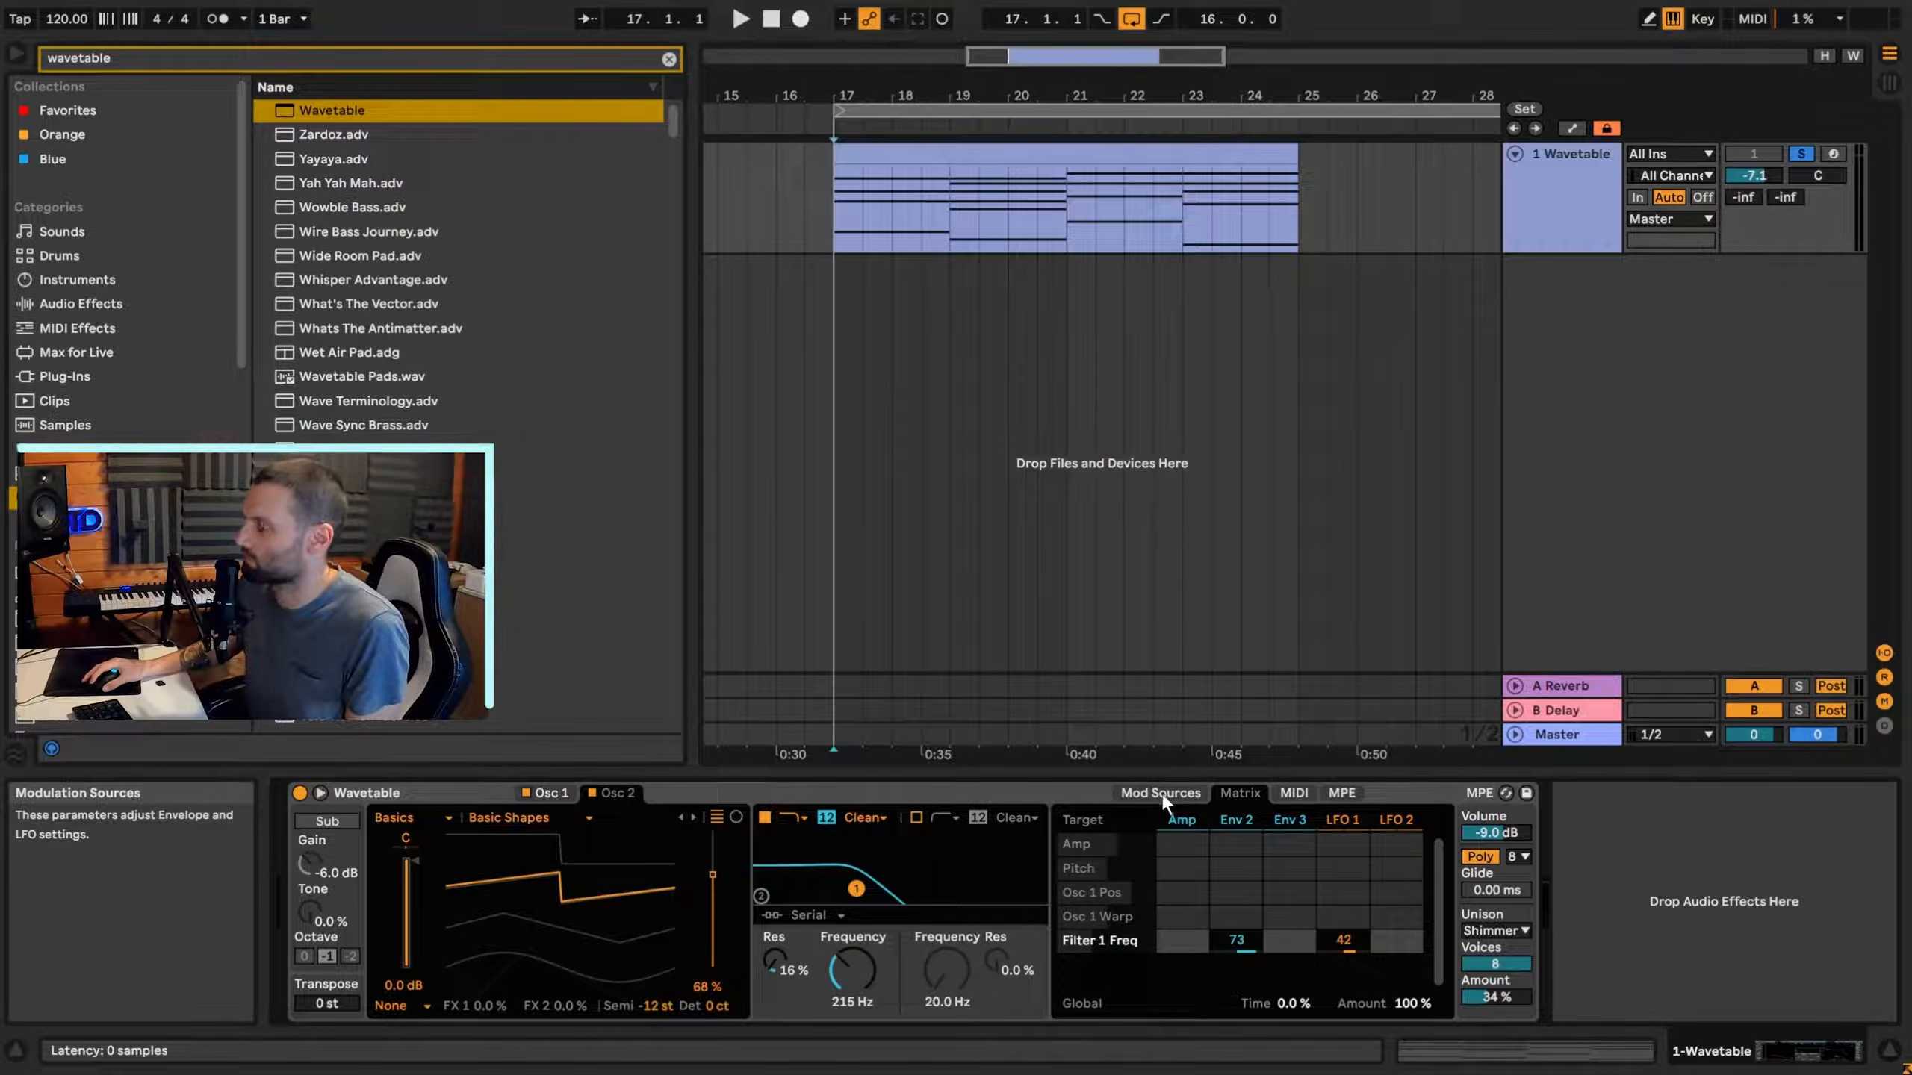
key(space)
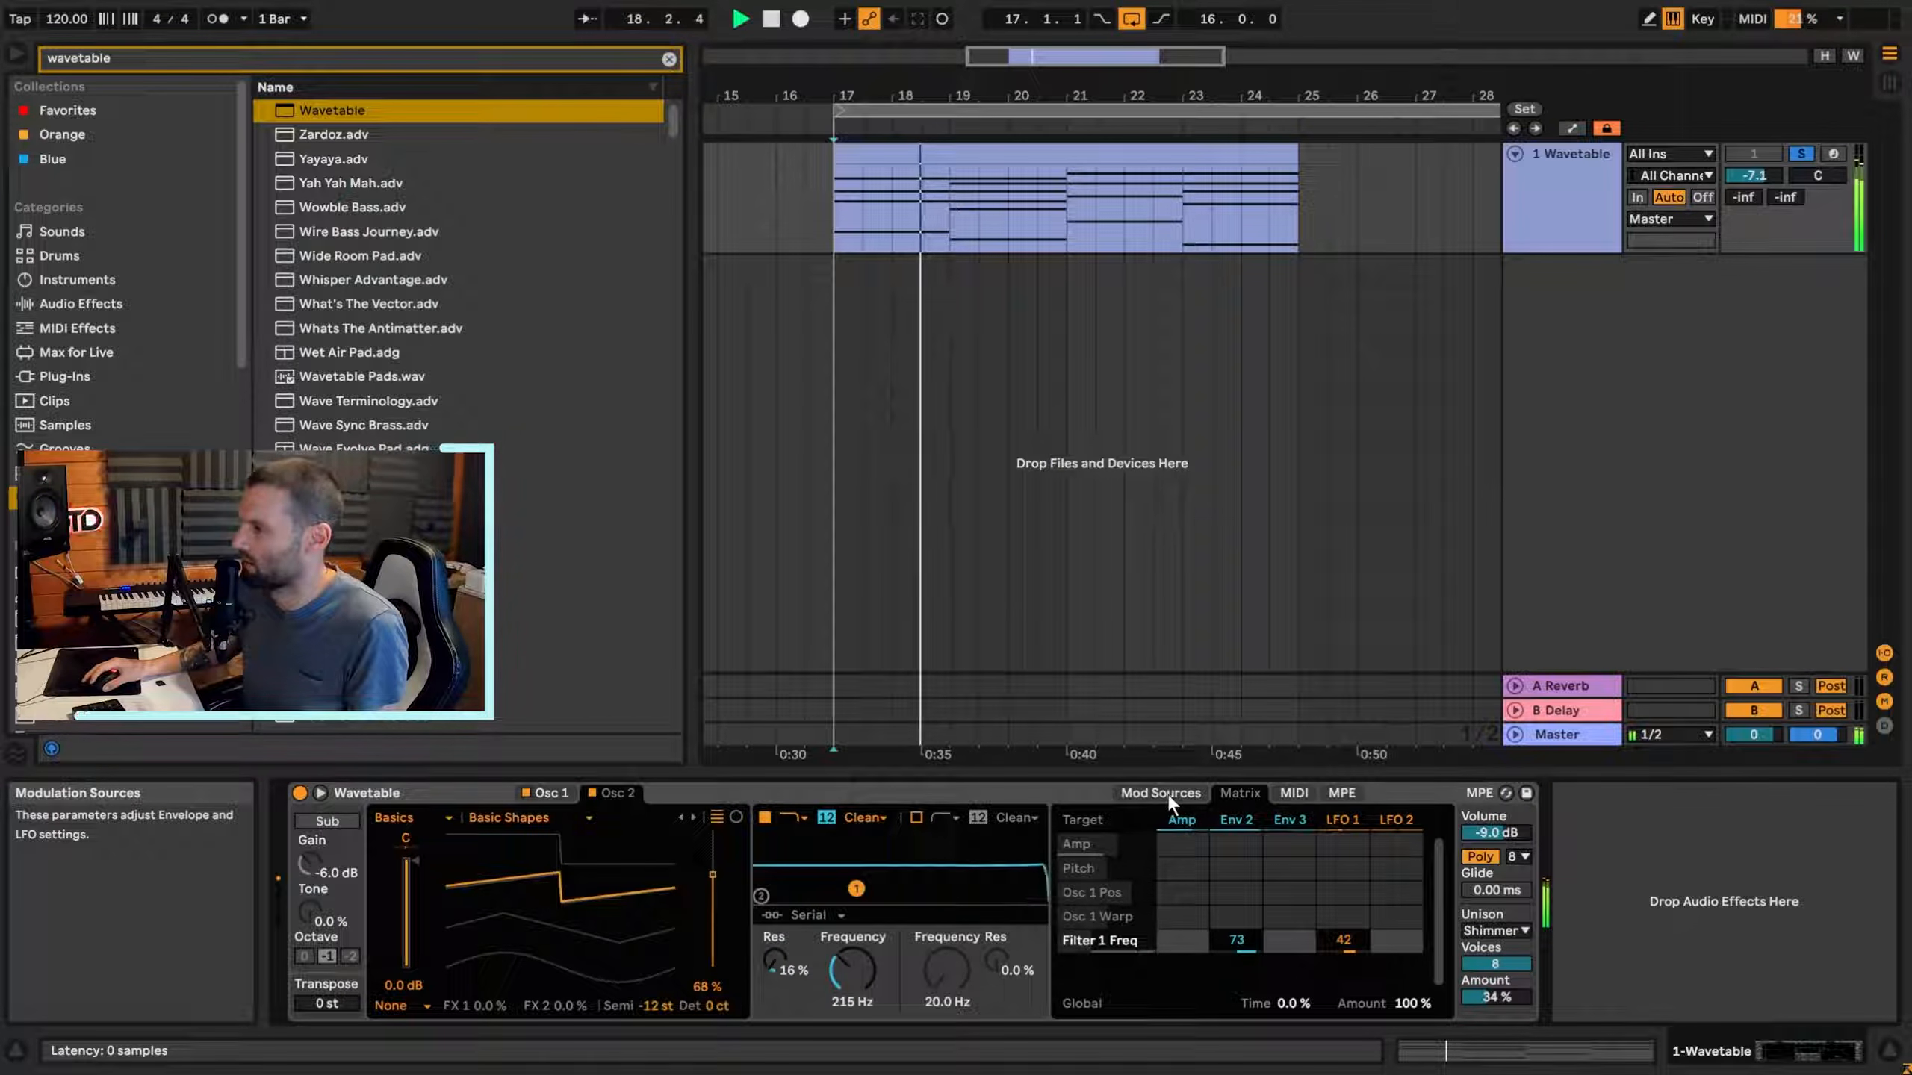
key(space)
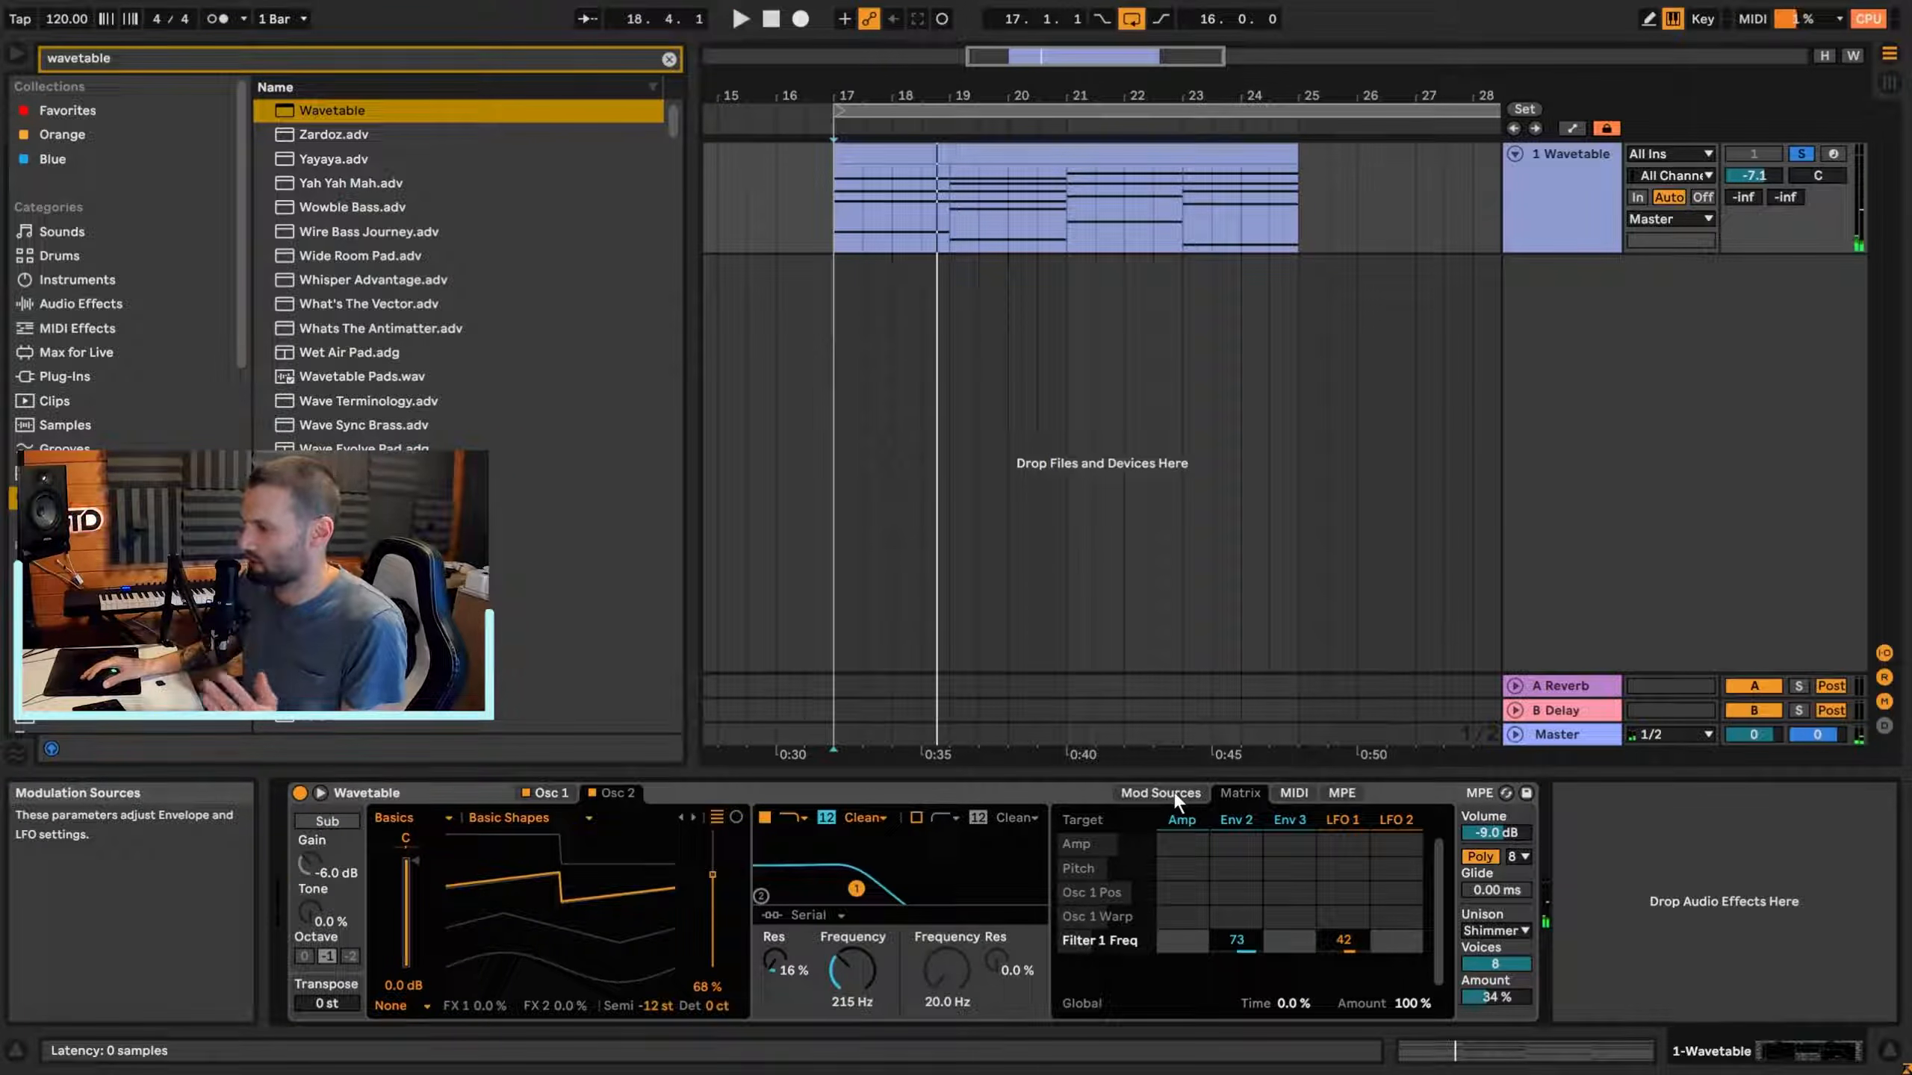
Sync LFO 1 to the song tempo and audition it at a rate of 1/16.
click(1336, 819)
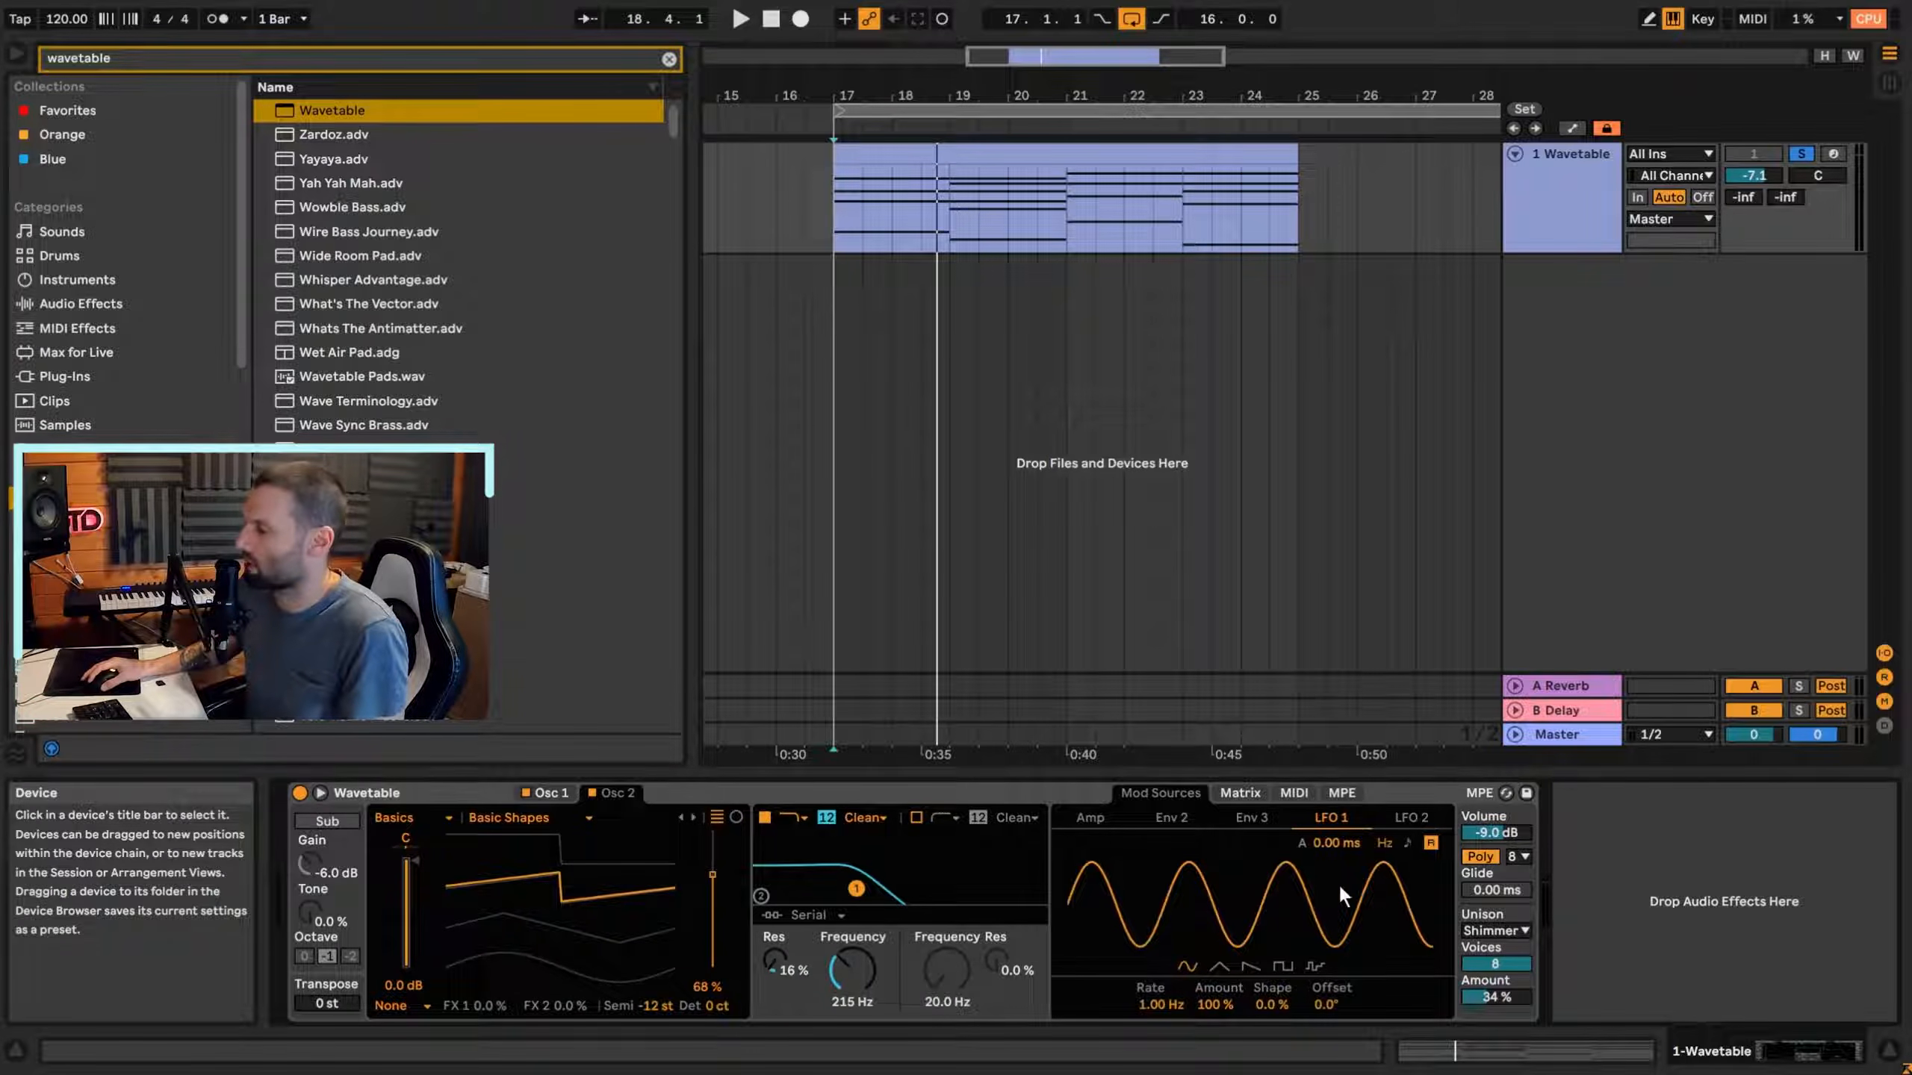
click(1406, 843)
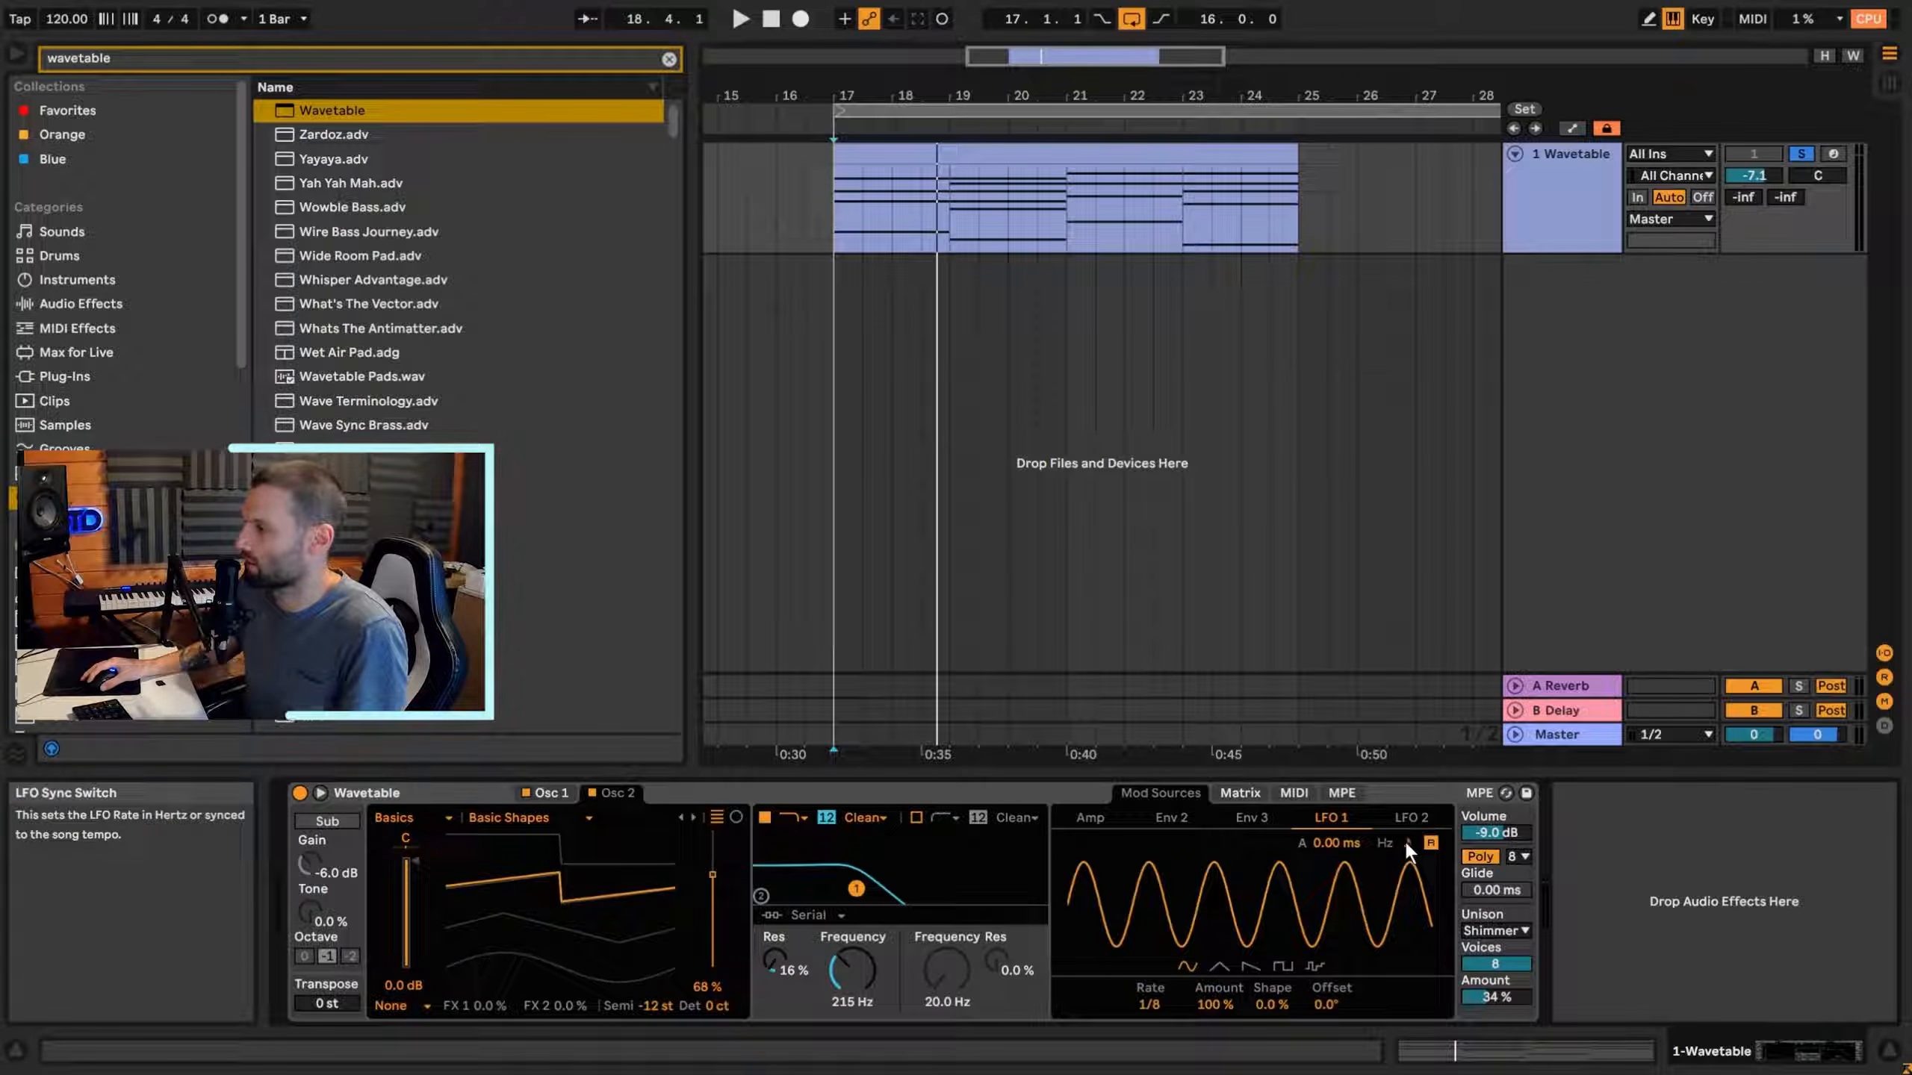
click(1388, 844)
click(1402, 846)
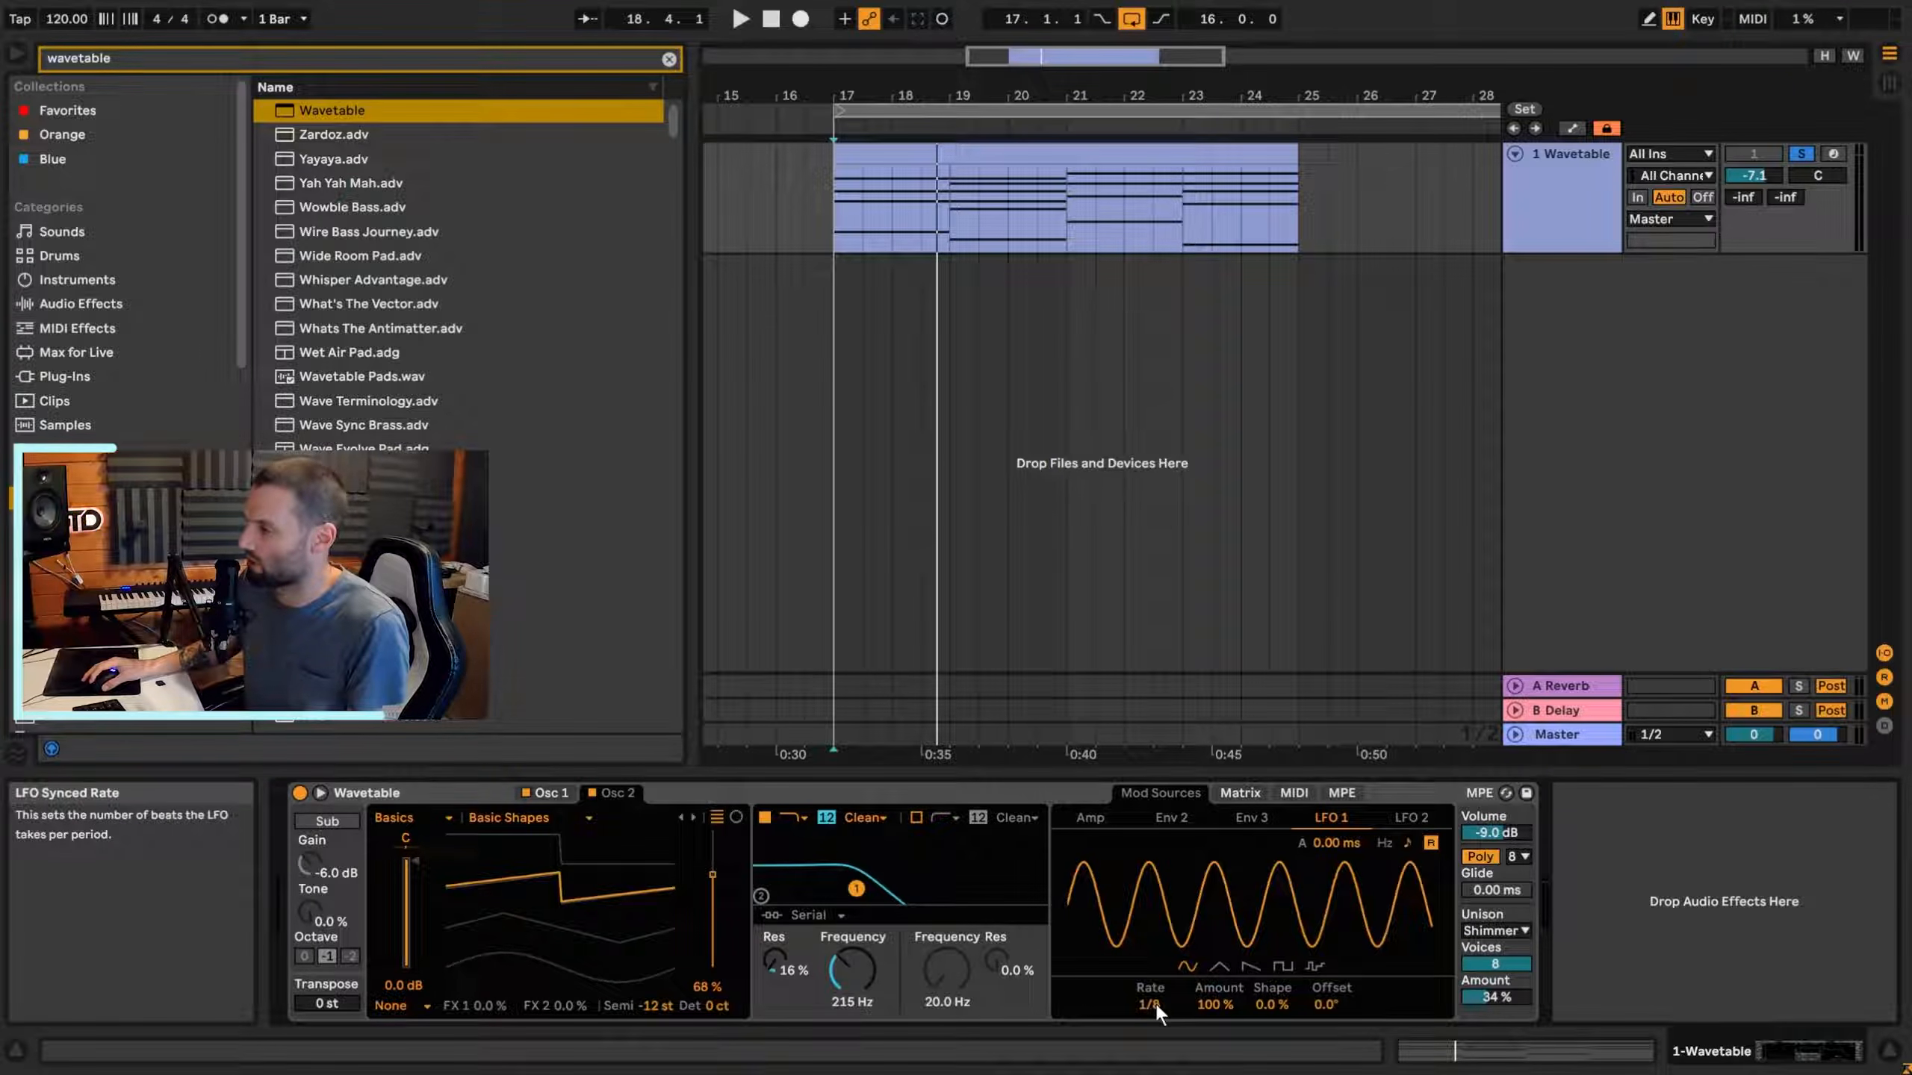
drag(1152, 1005, 1151, 1011)
key(Up)
key(Up)
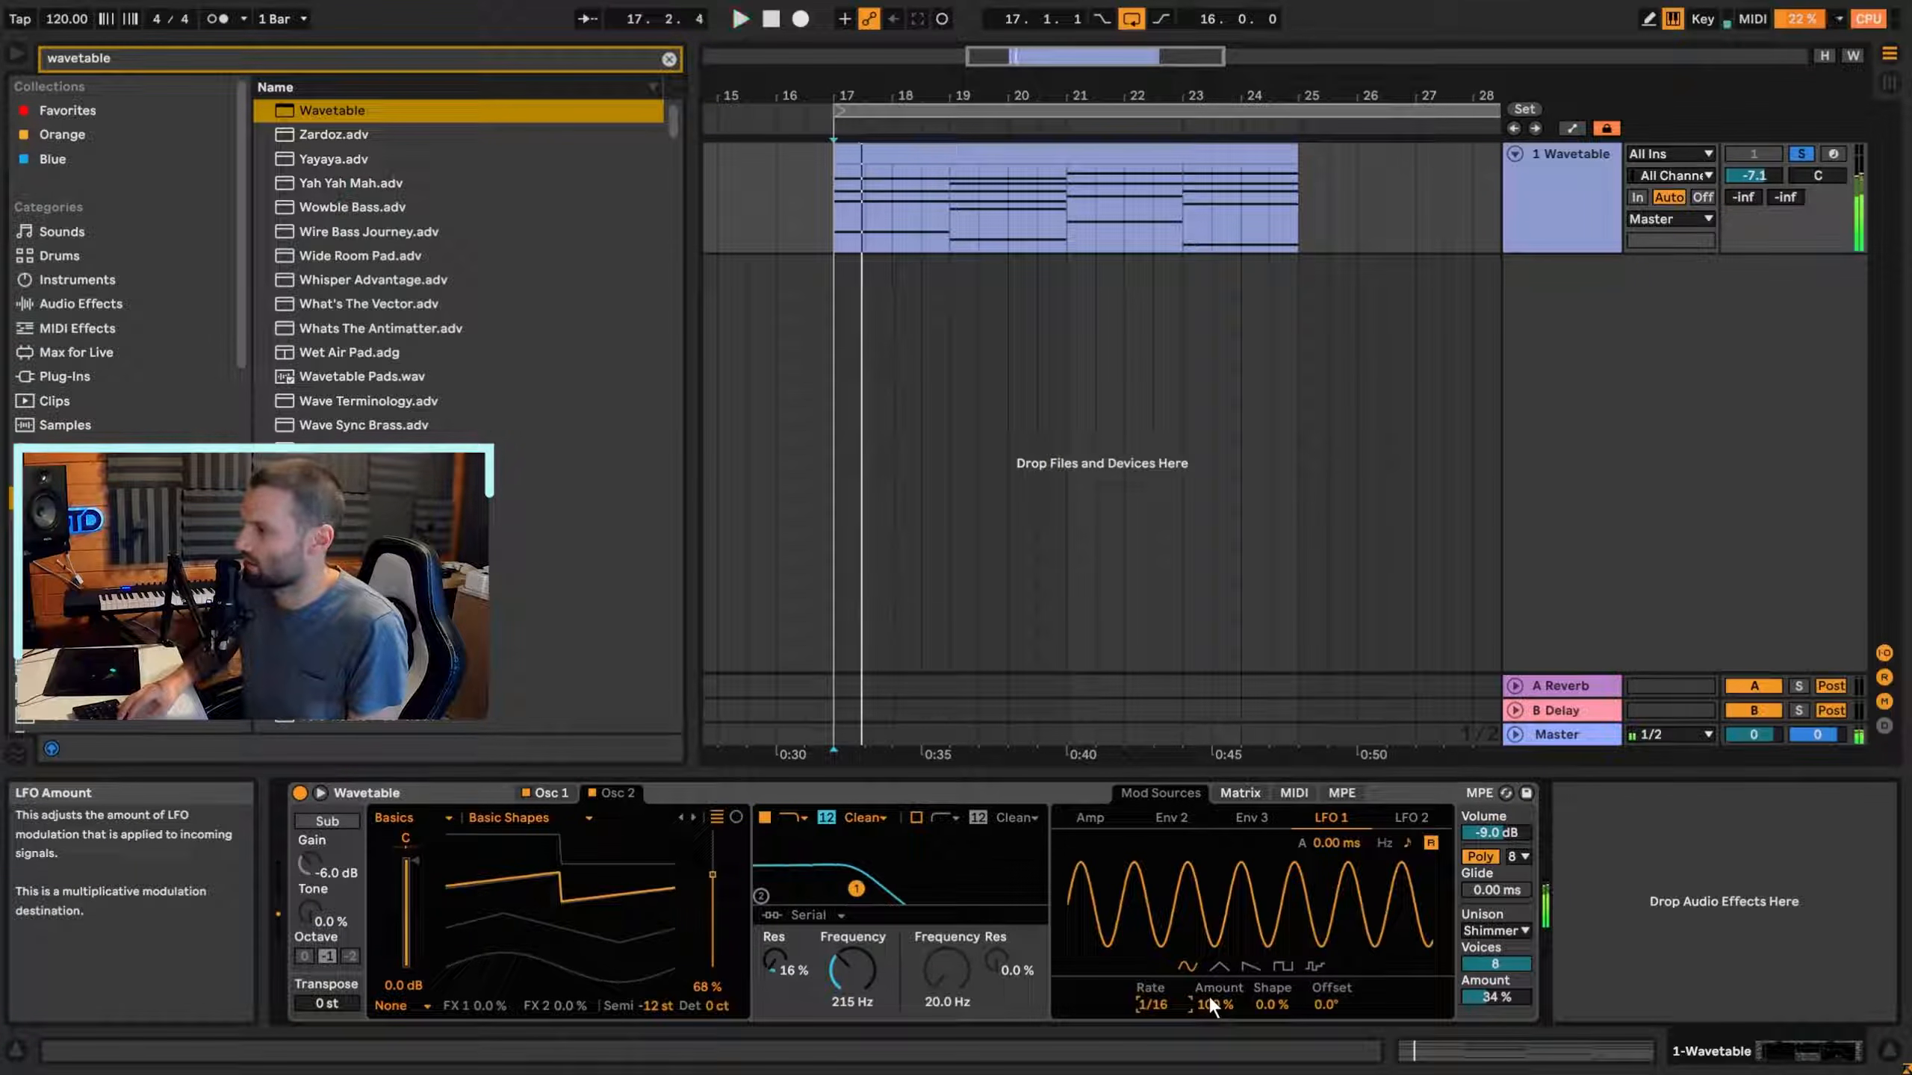
Slow LFO 1's synced rate to 1.5.
key(Down)
key(Down)
key(Down)
key(Down)
key(Down)
key(Down)
key(Down)
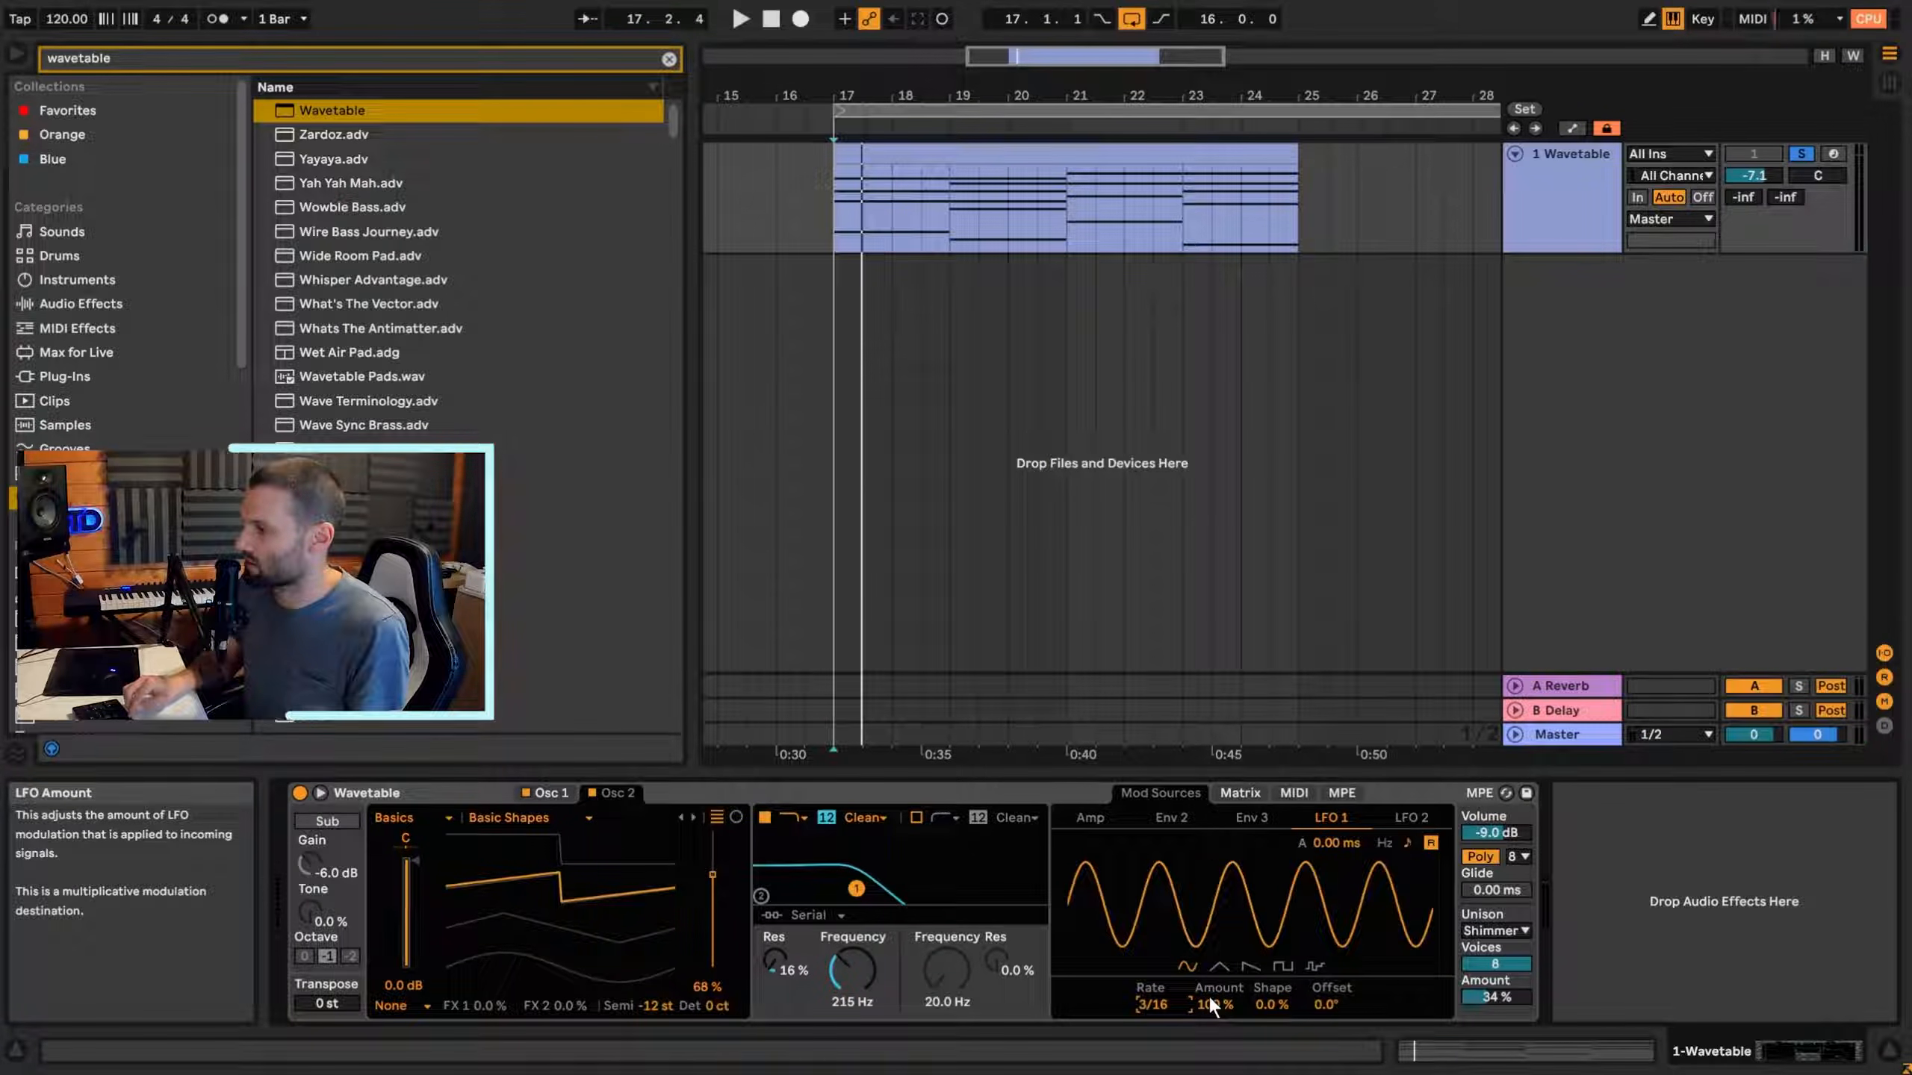
key(Down)
key(Down)
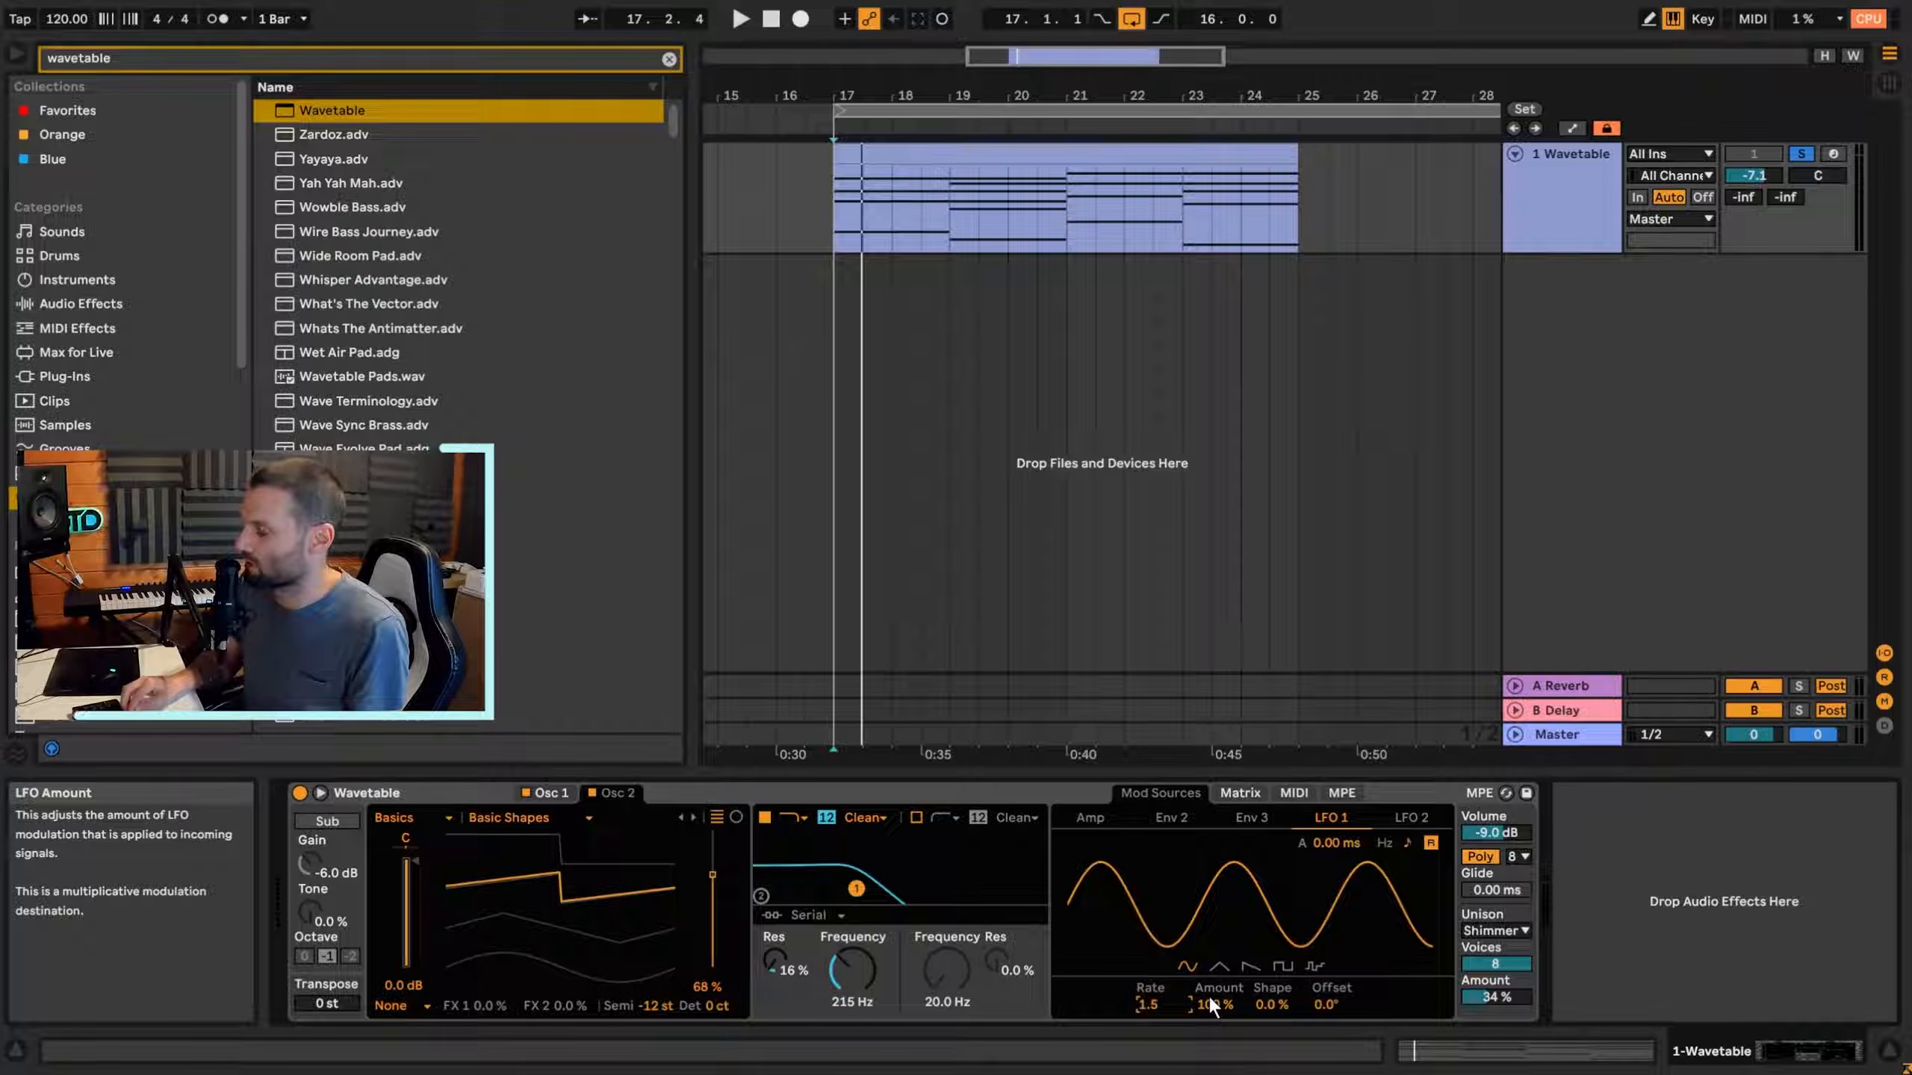
key(Up)
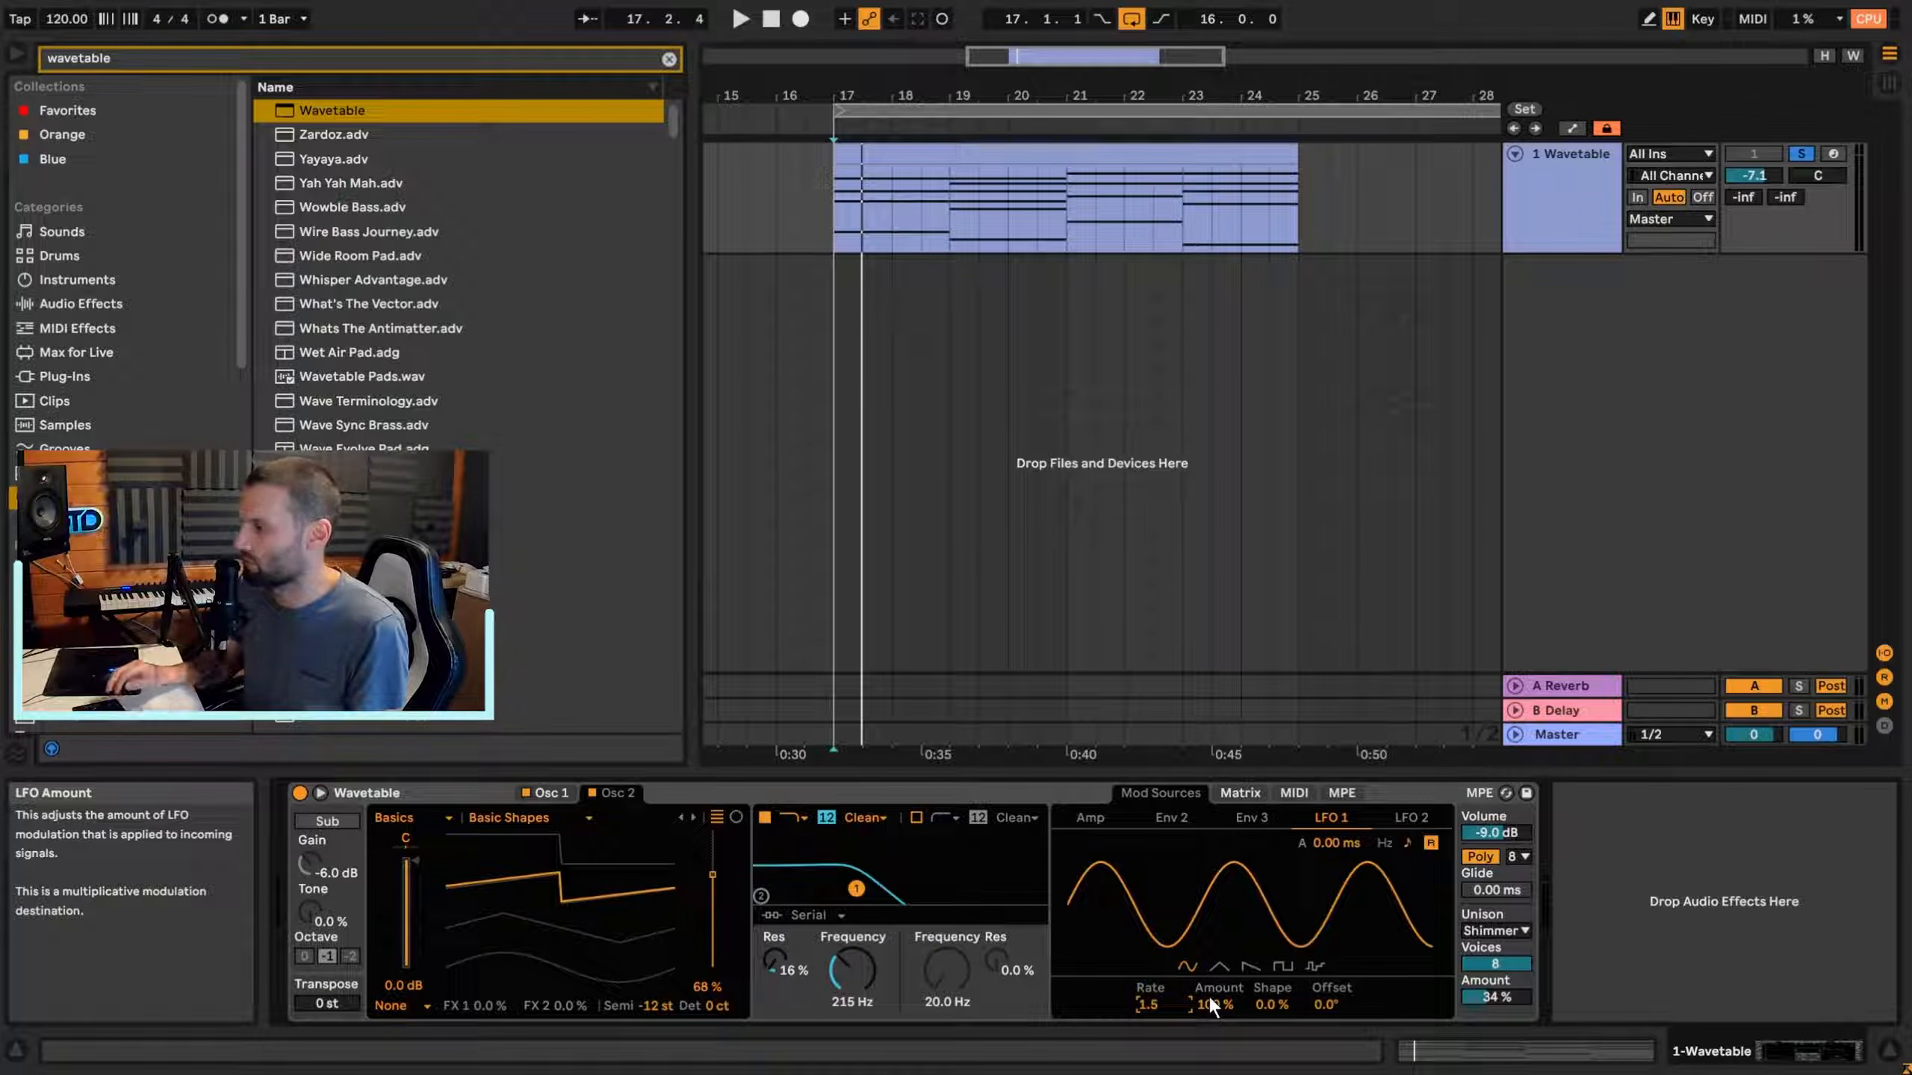
Audition the filter movement and slow LFO 1's rate further to 3 during playback.
key(space)
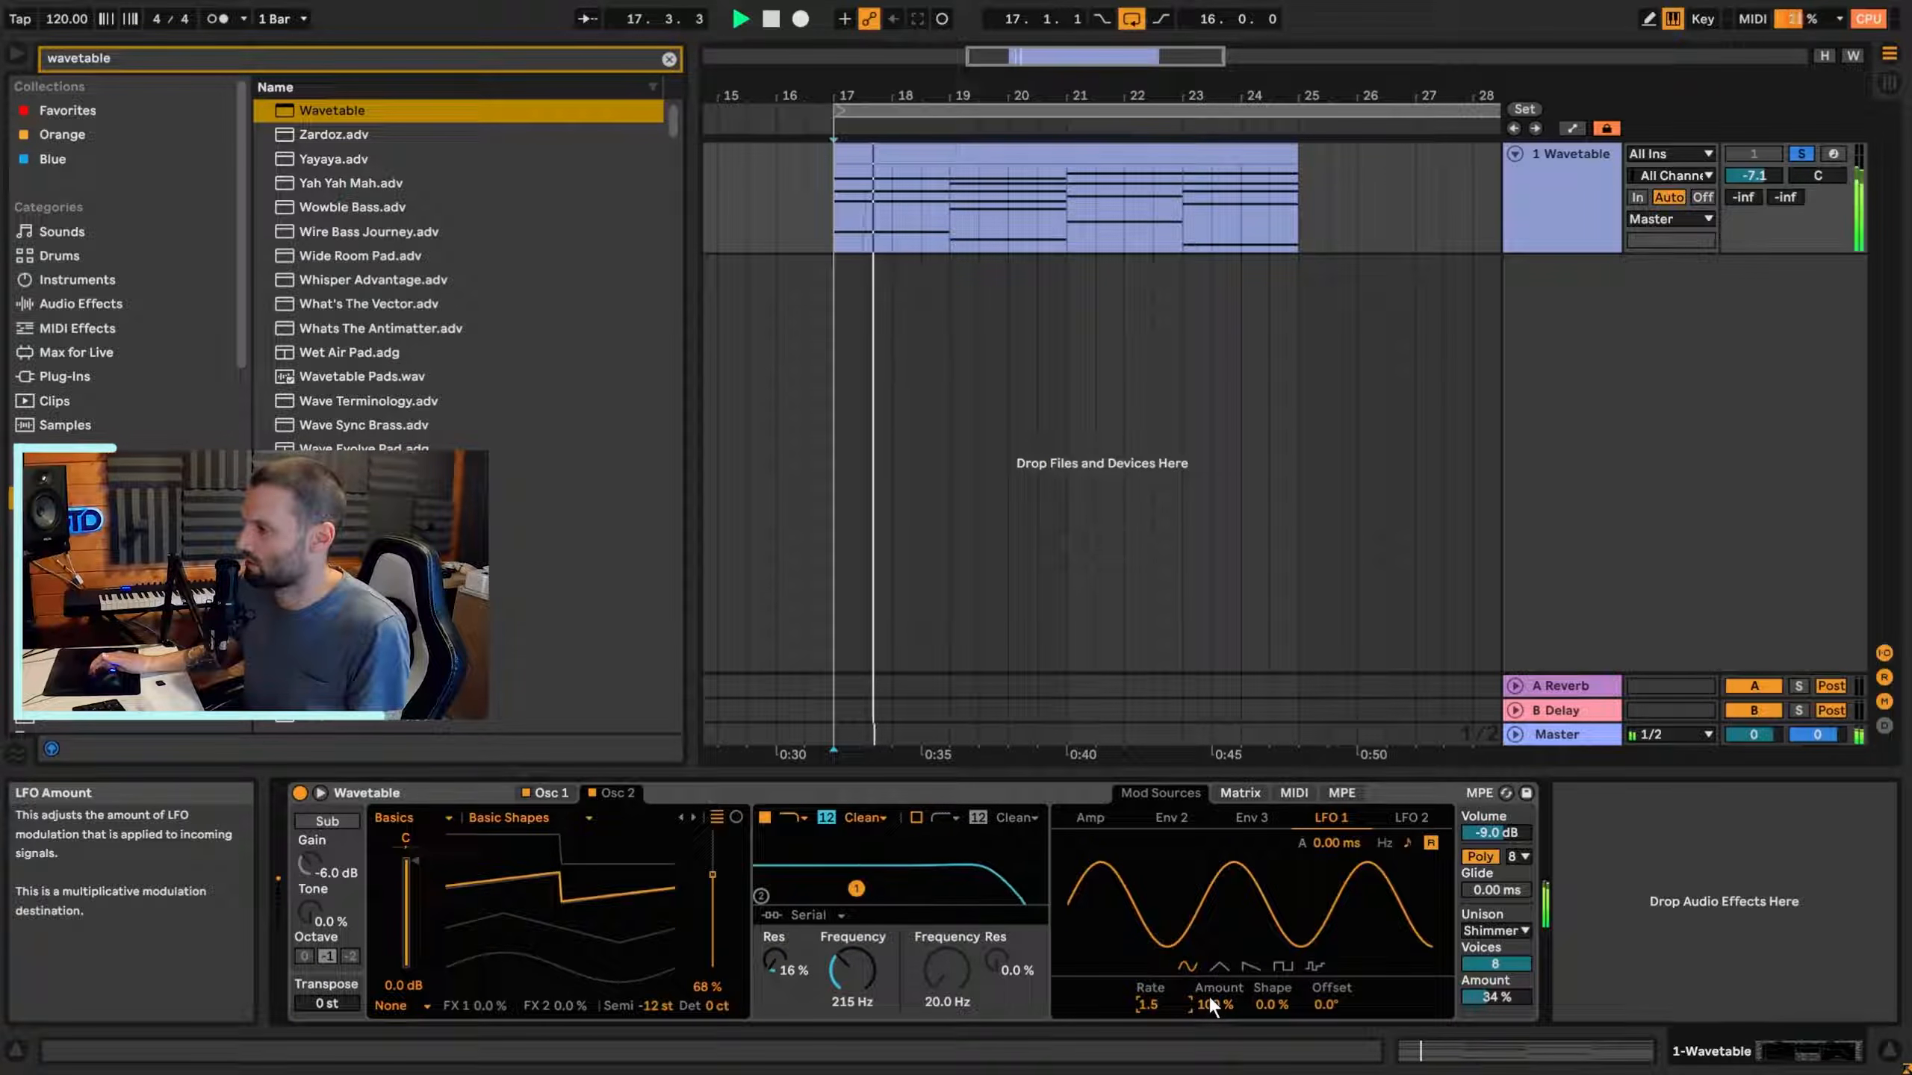
key(Down)
key(Down)
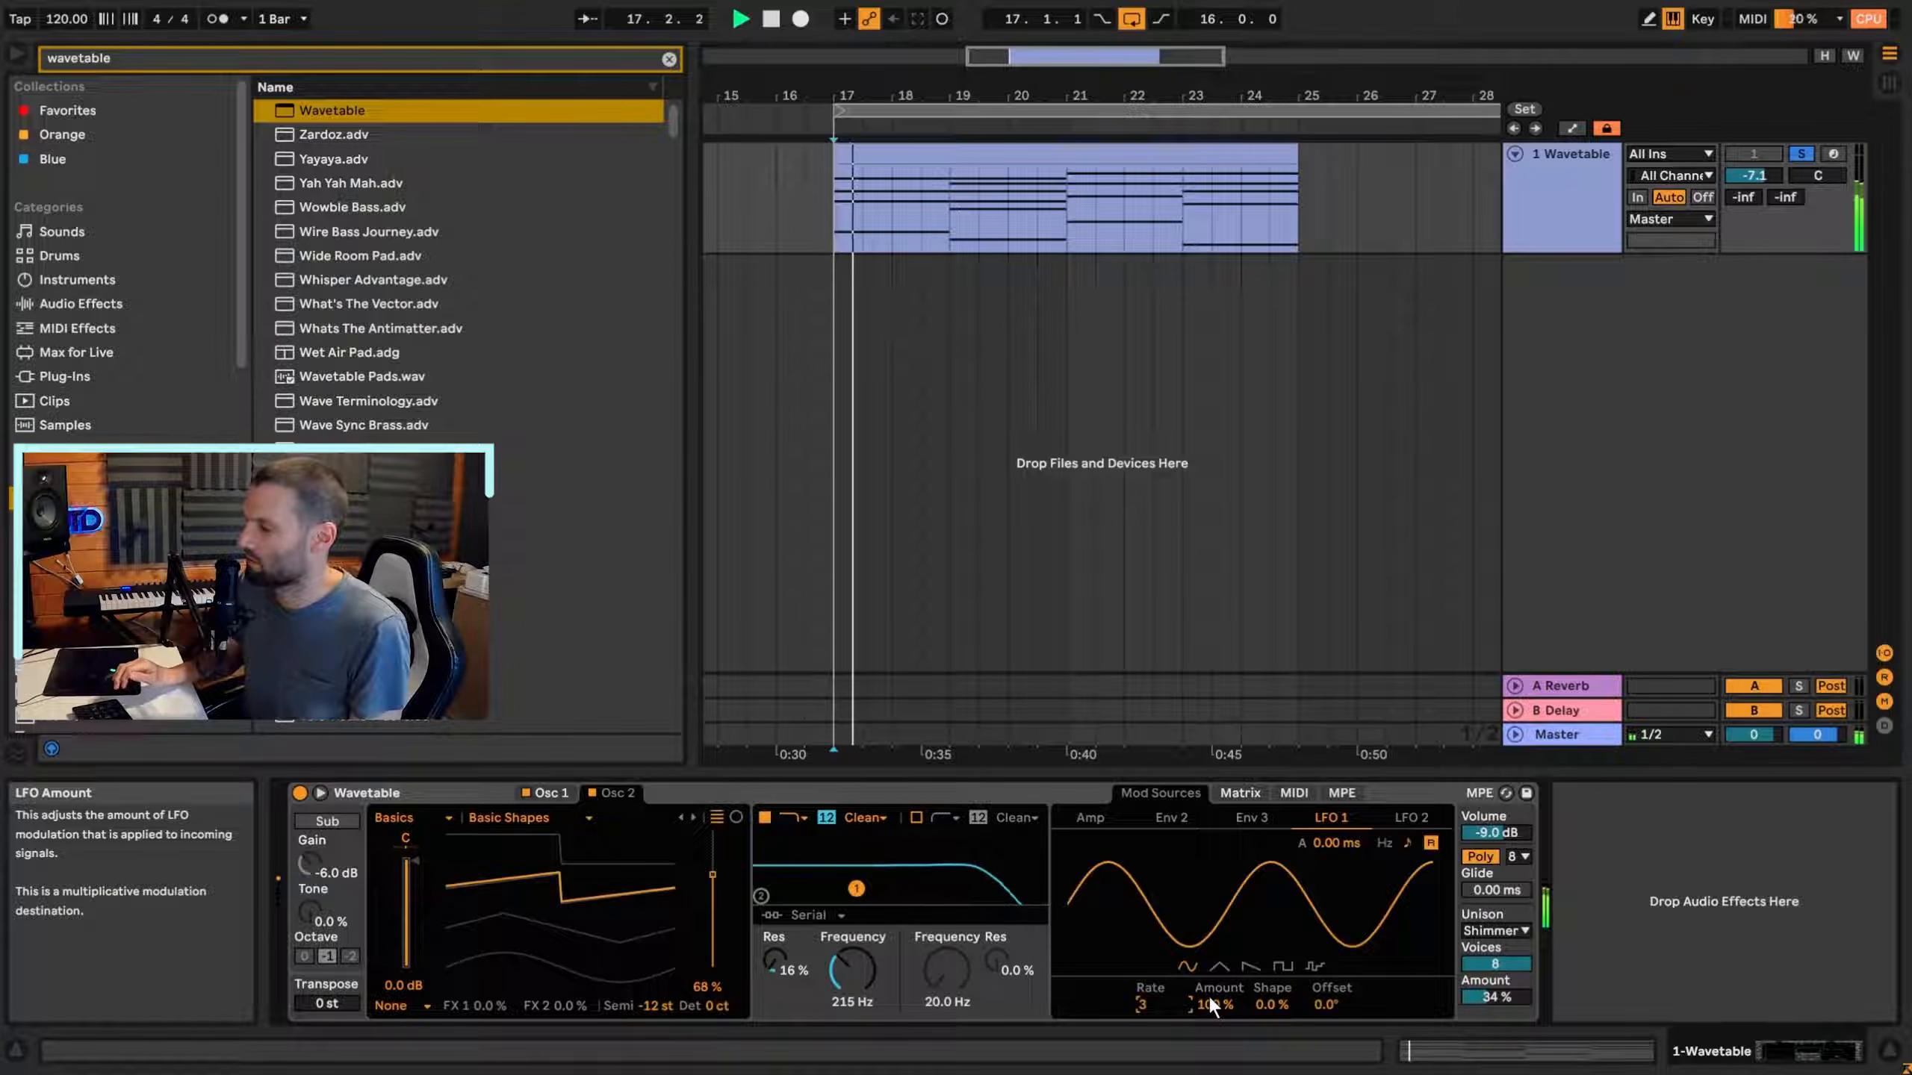
key(space)
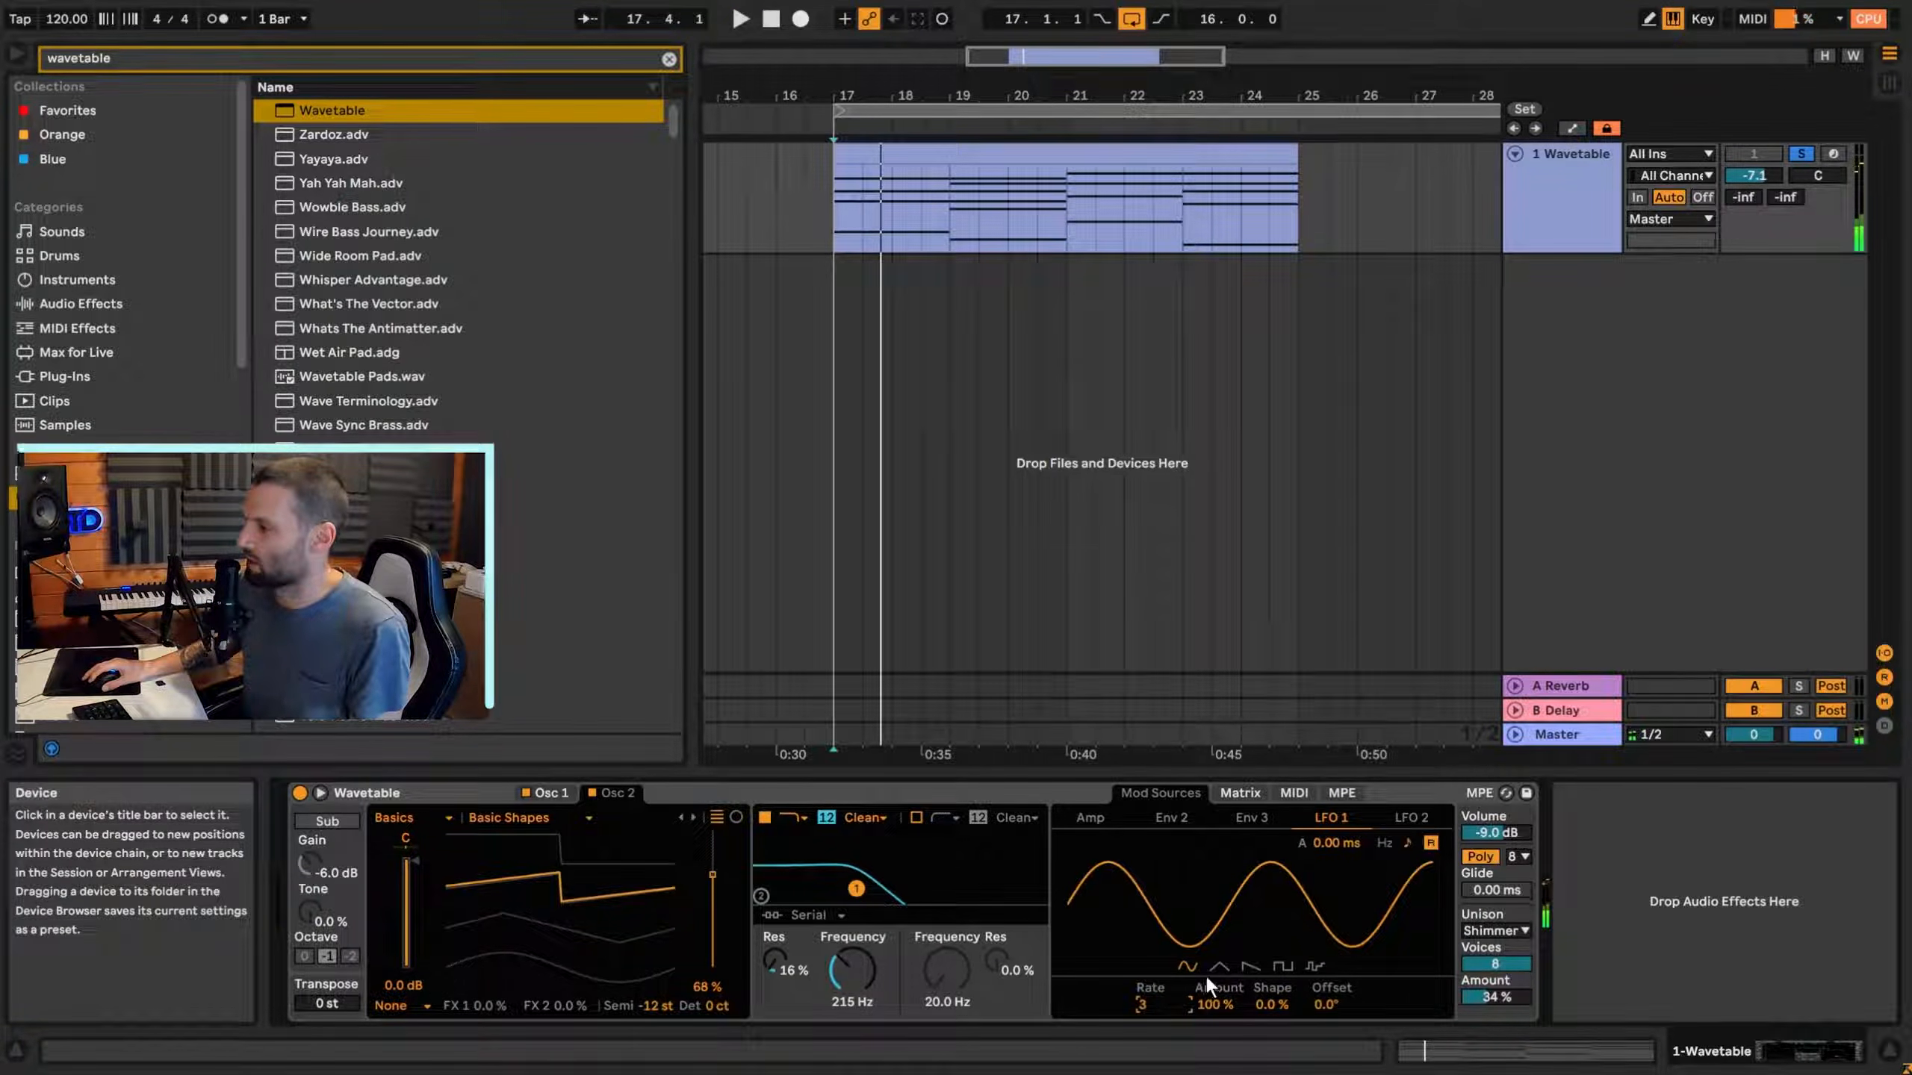
Change LFO 1's waveform to triangle and audition the chord progression from the start of the clip.
click(1220, 964)
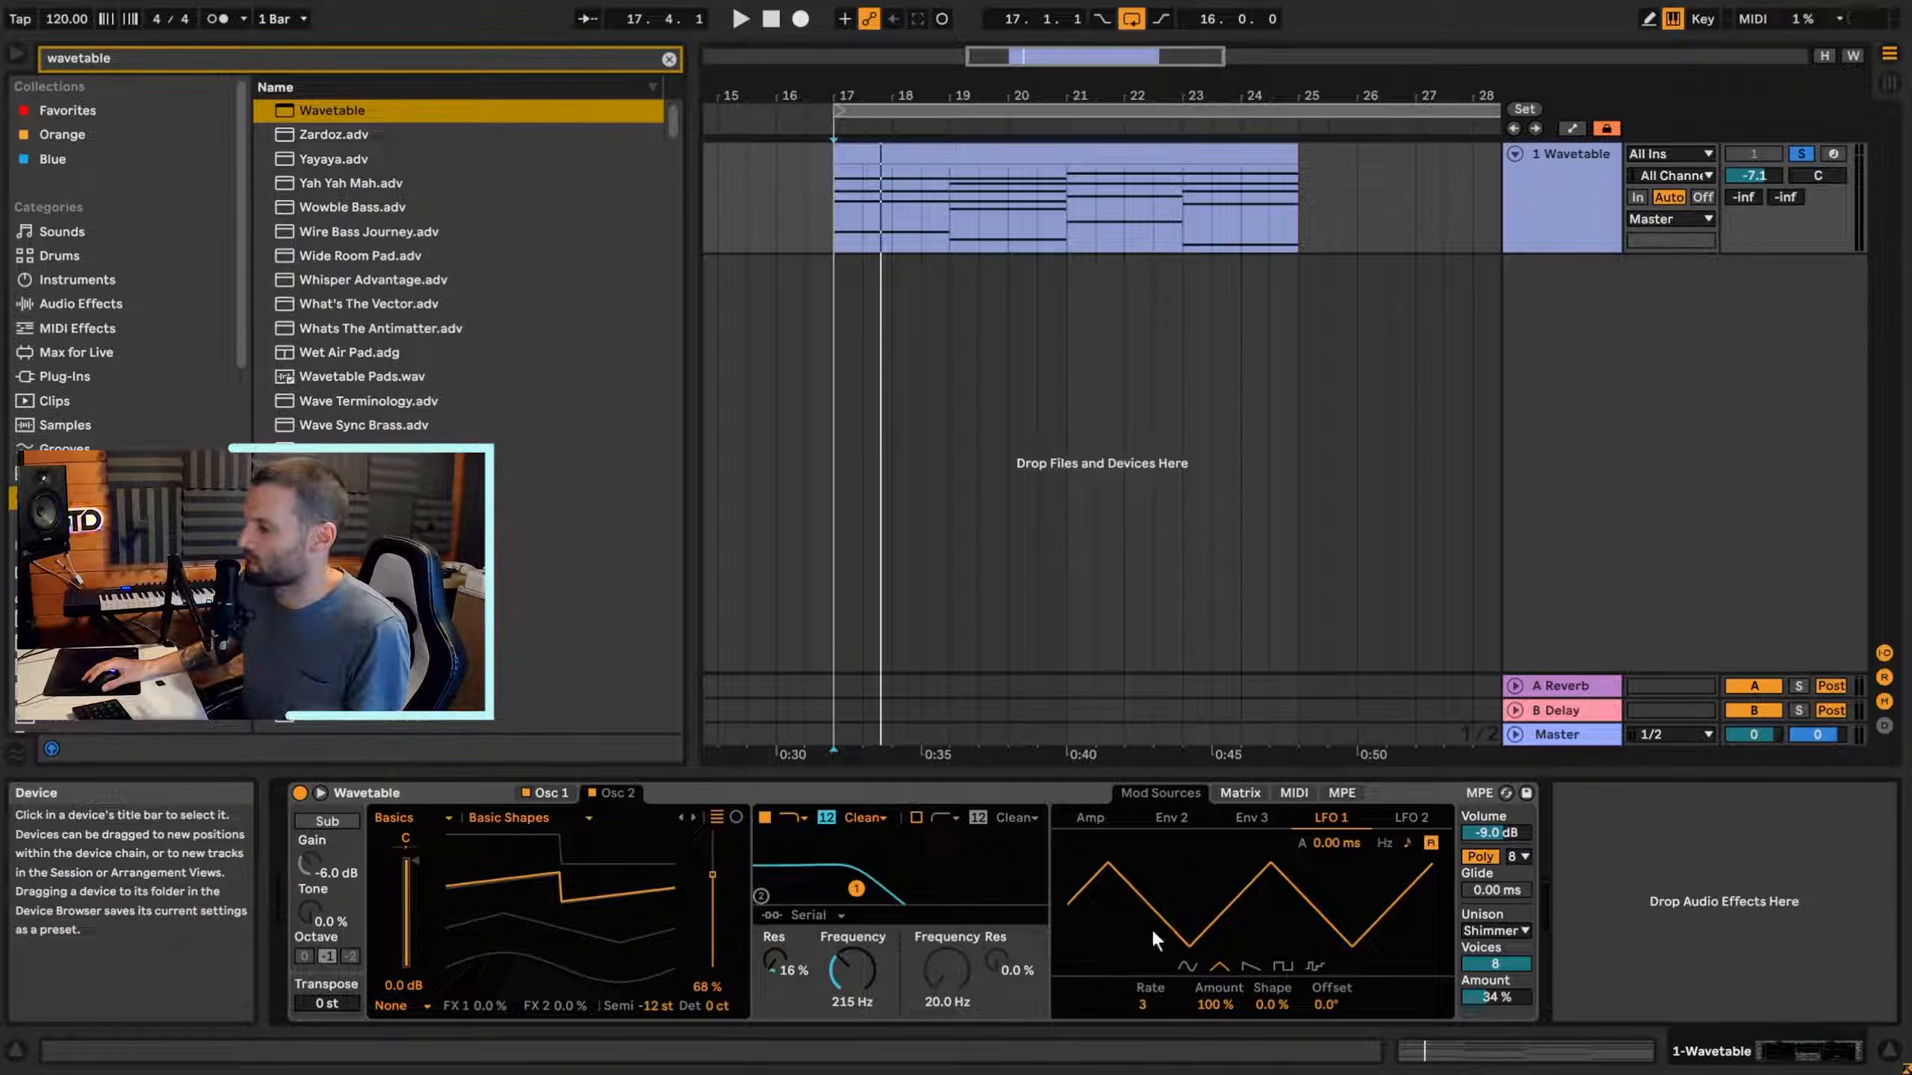
key(space)
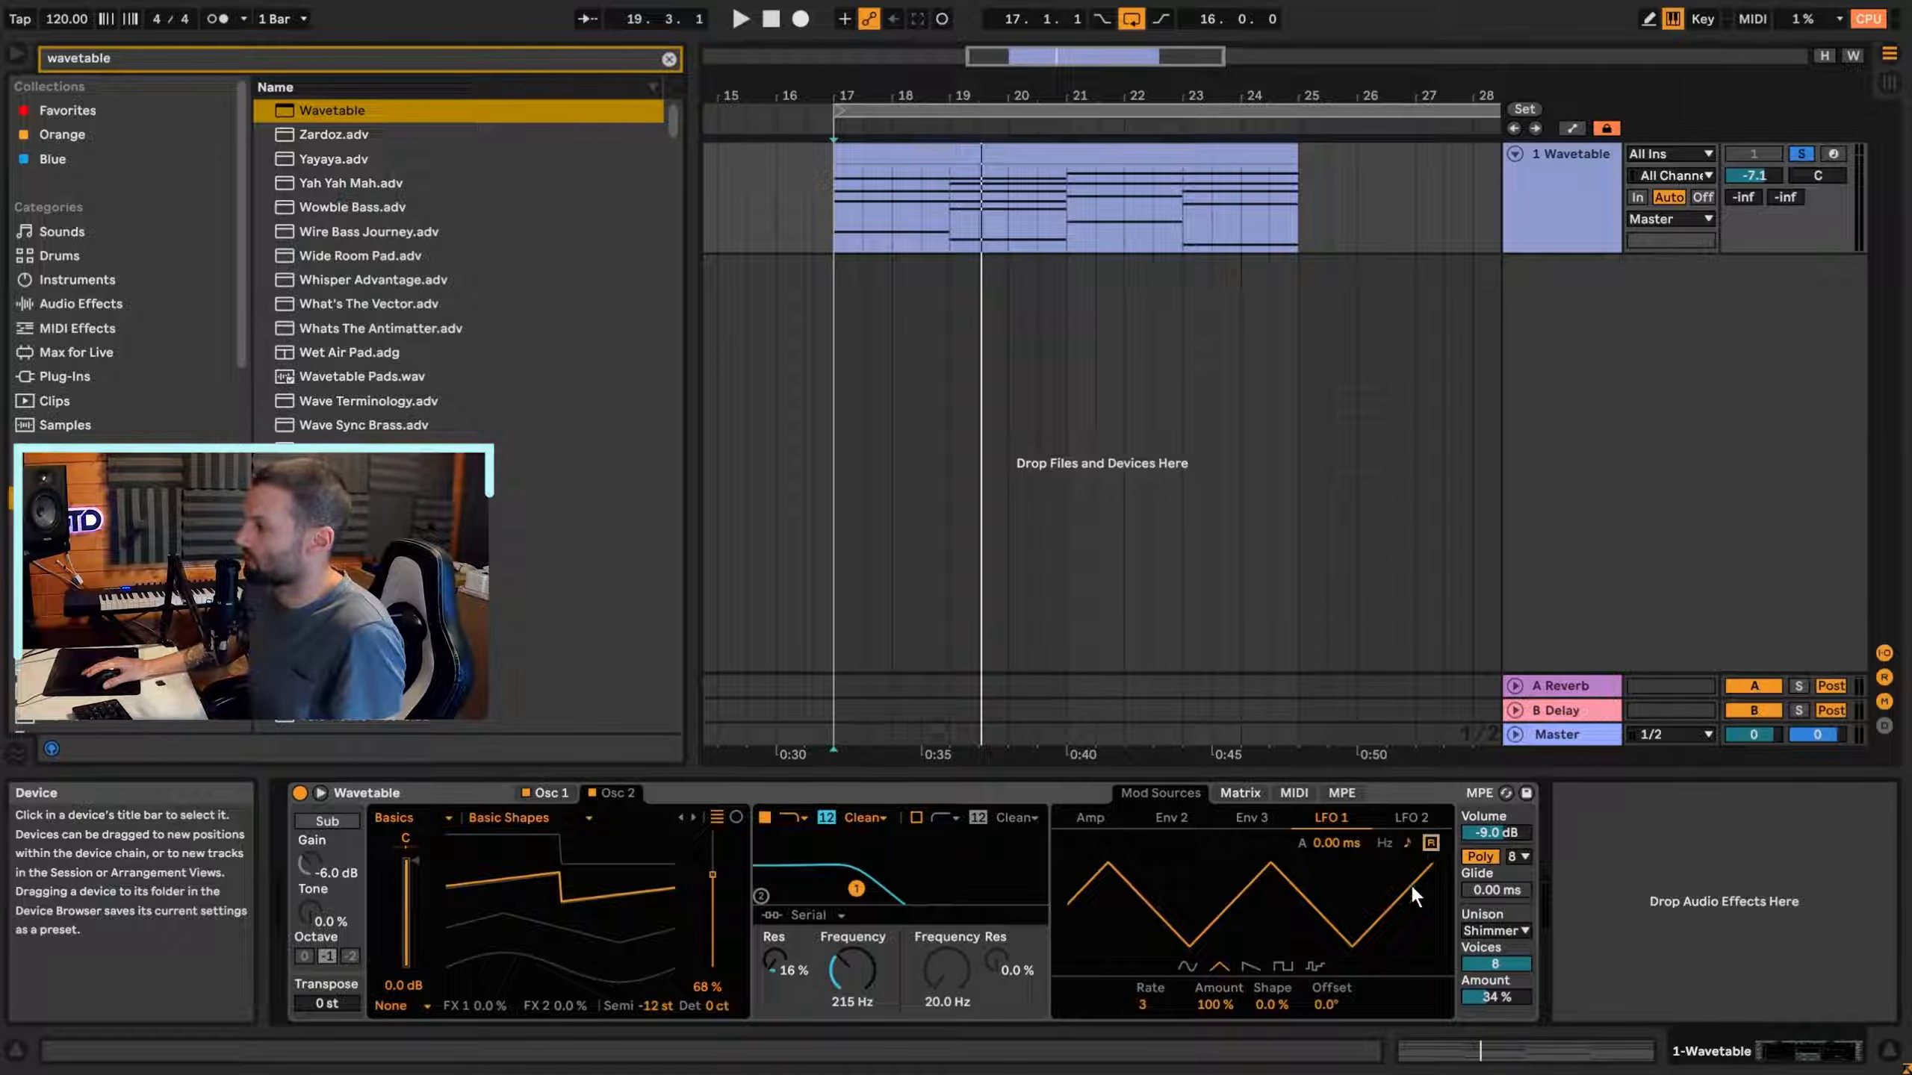
click(842, 228)
key(space)
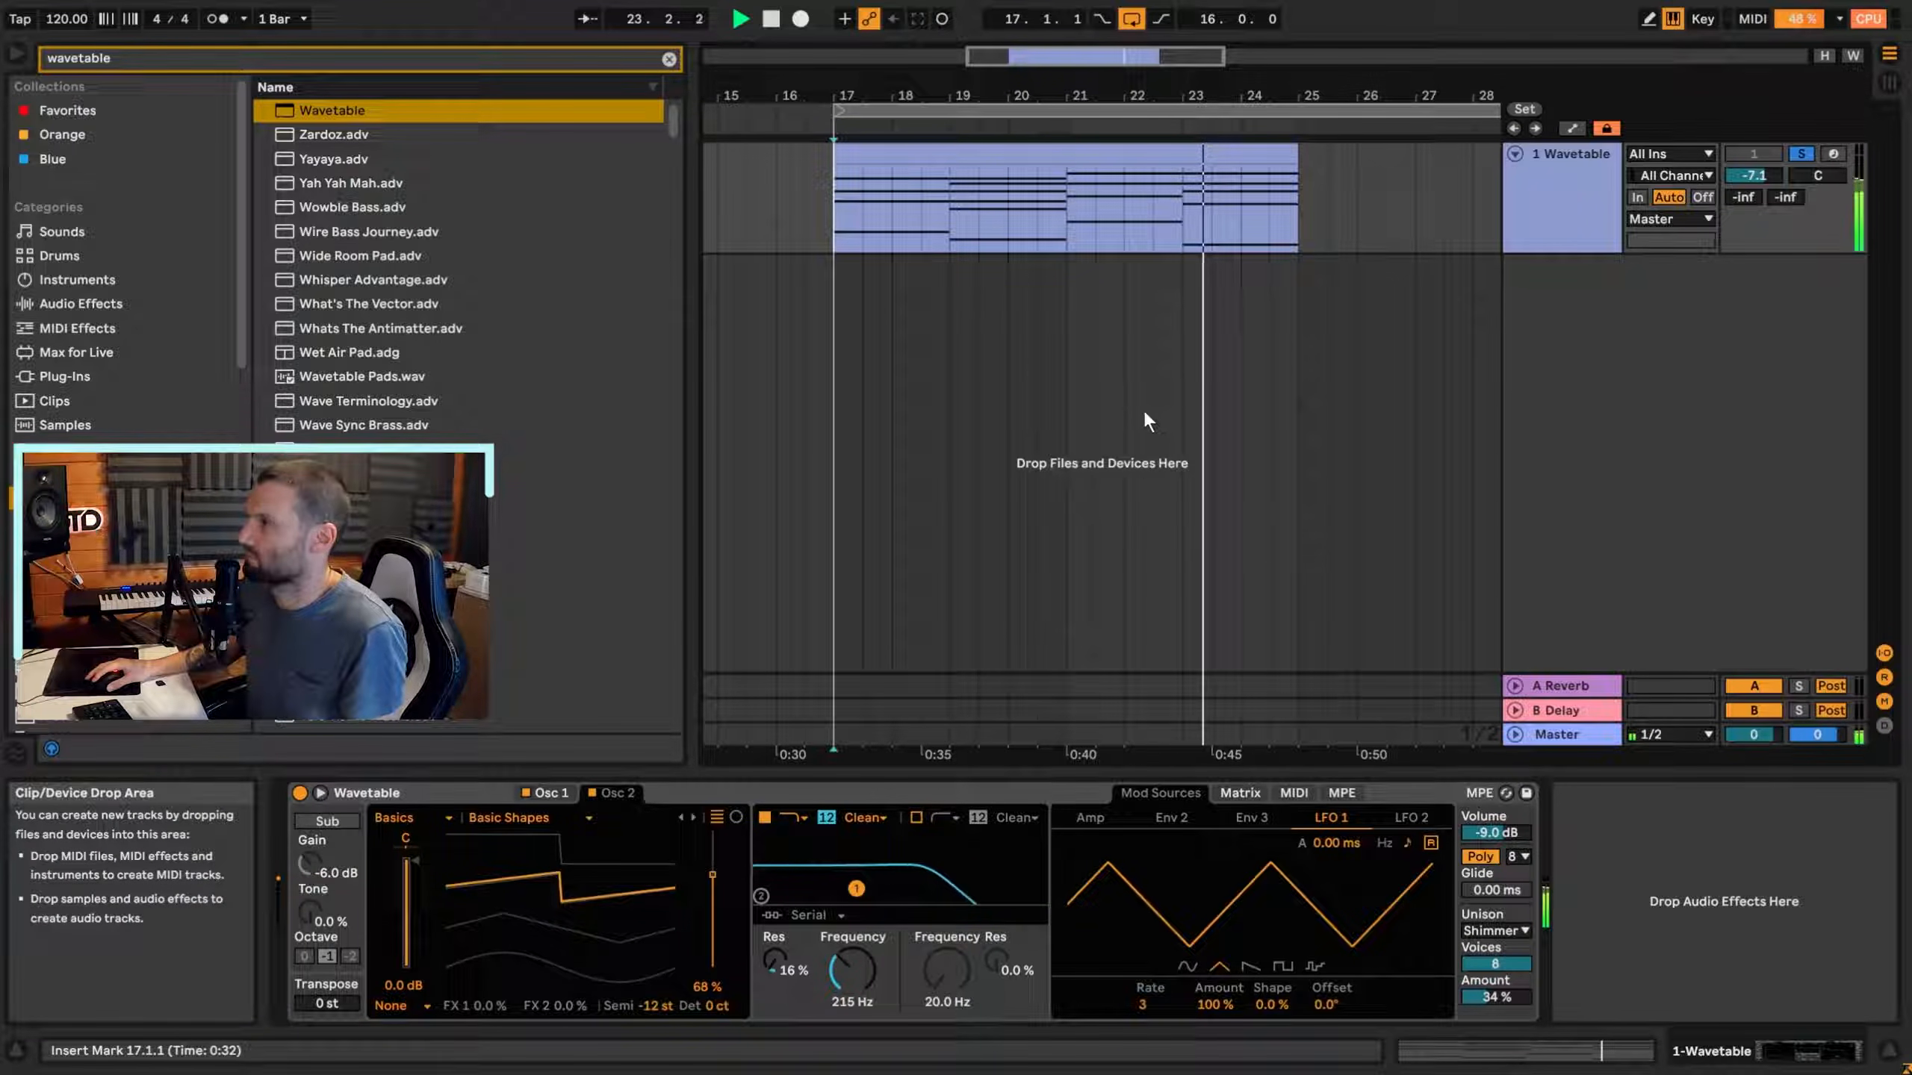
key(space)
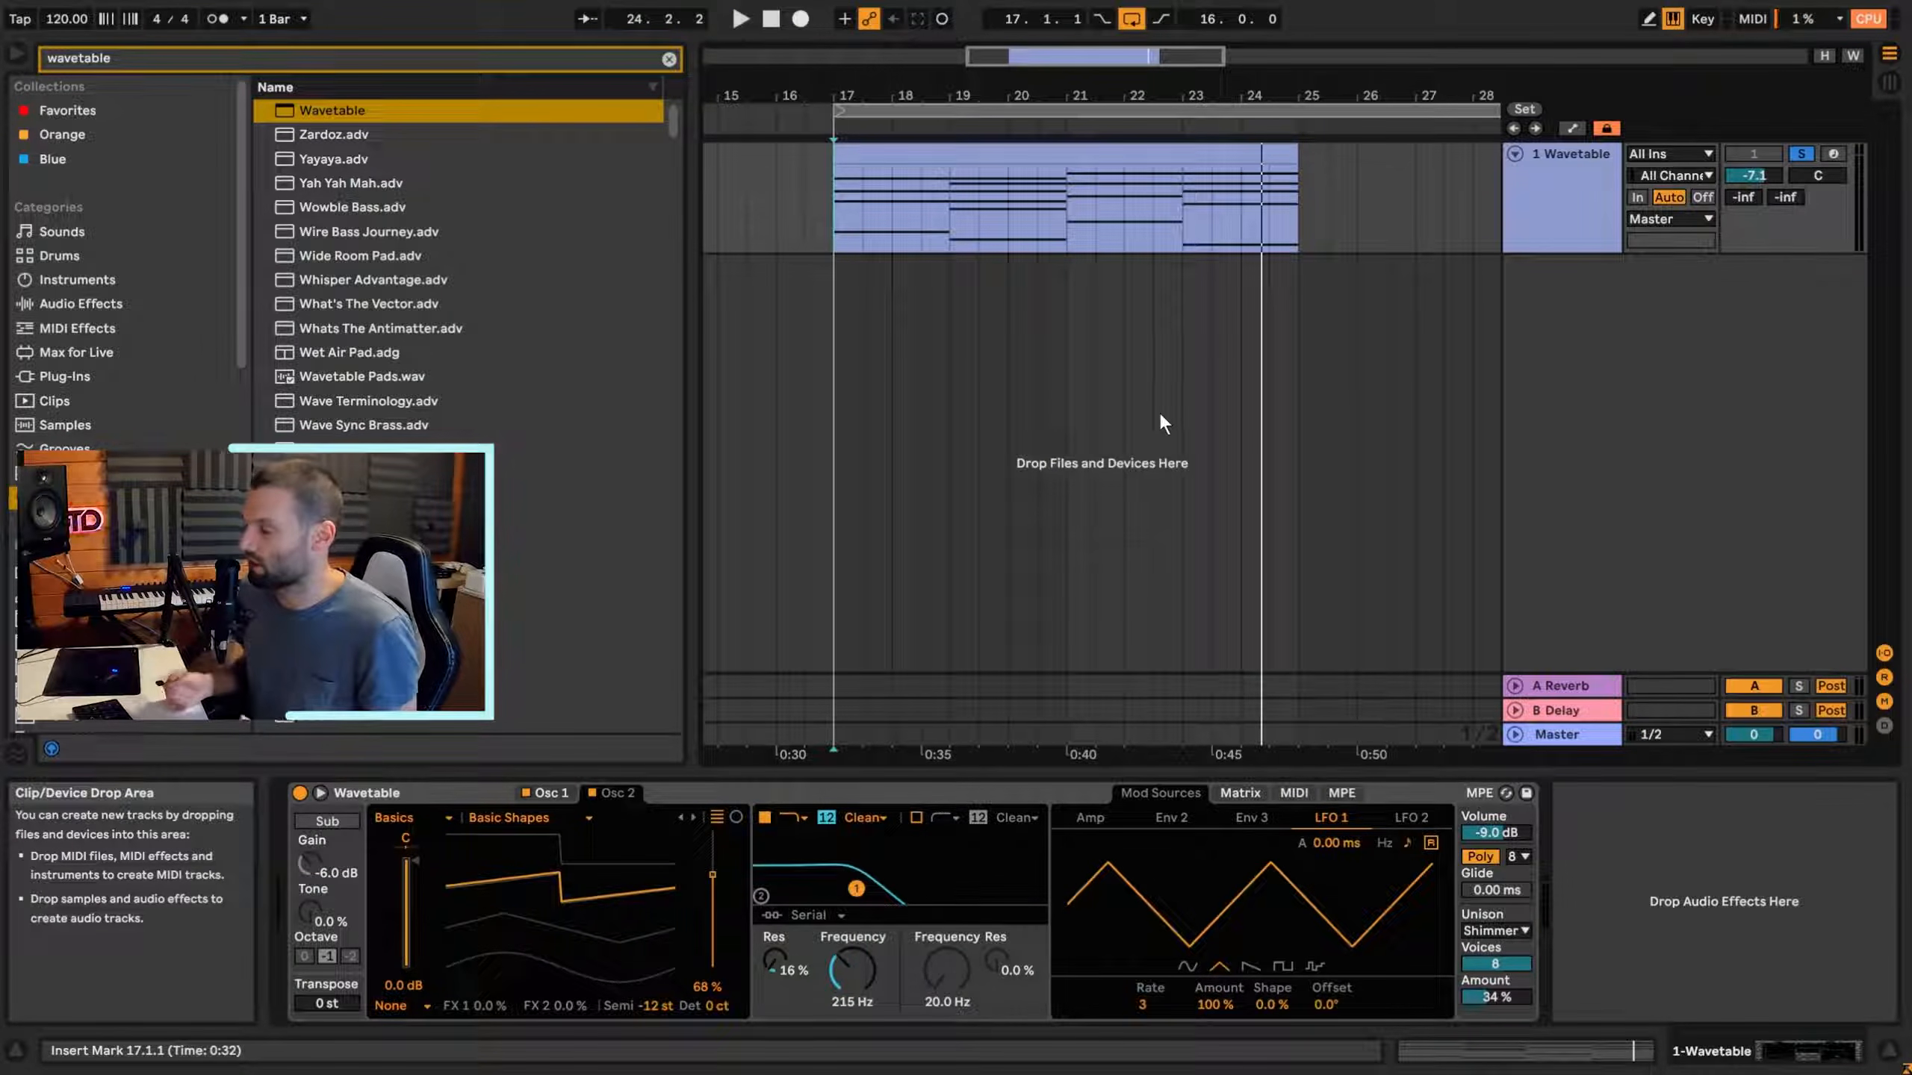
Place the insert mark at bar 19, where the second chord of the clip begins.
click(888, 200)
click(939, 214)
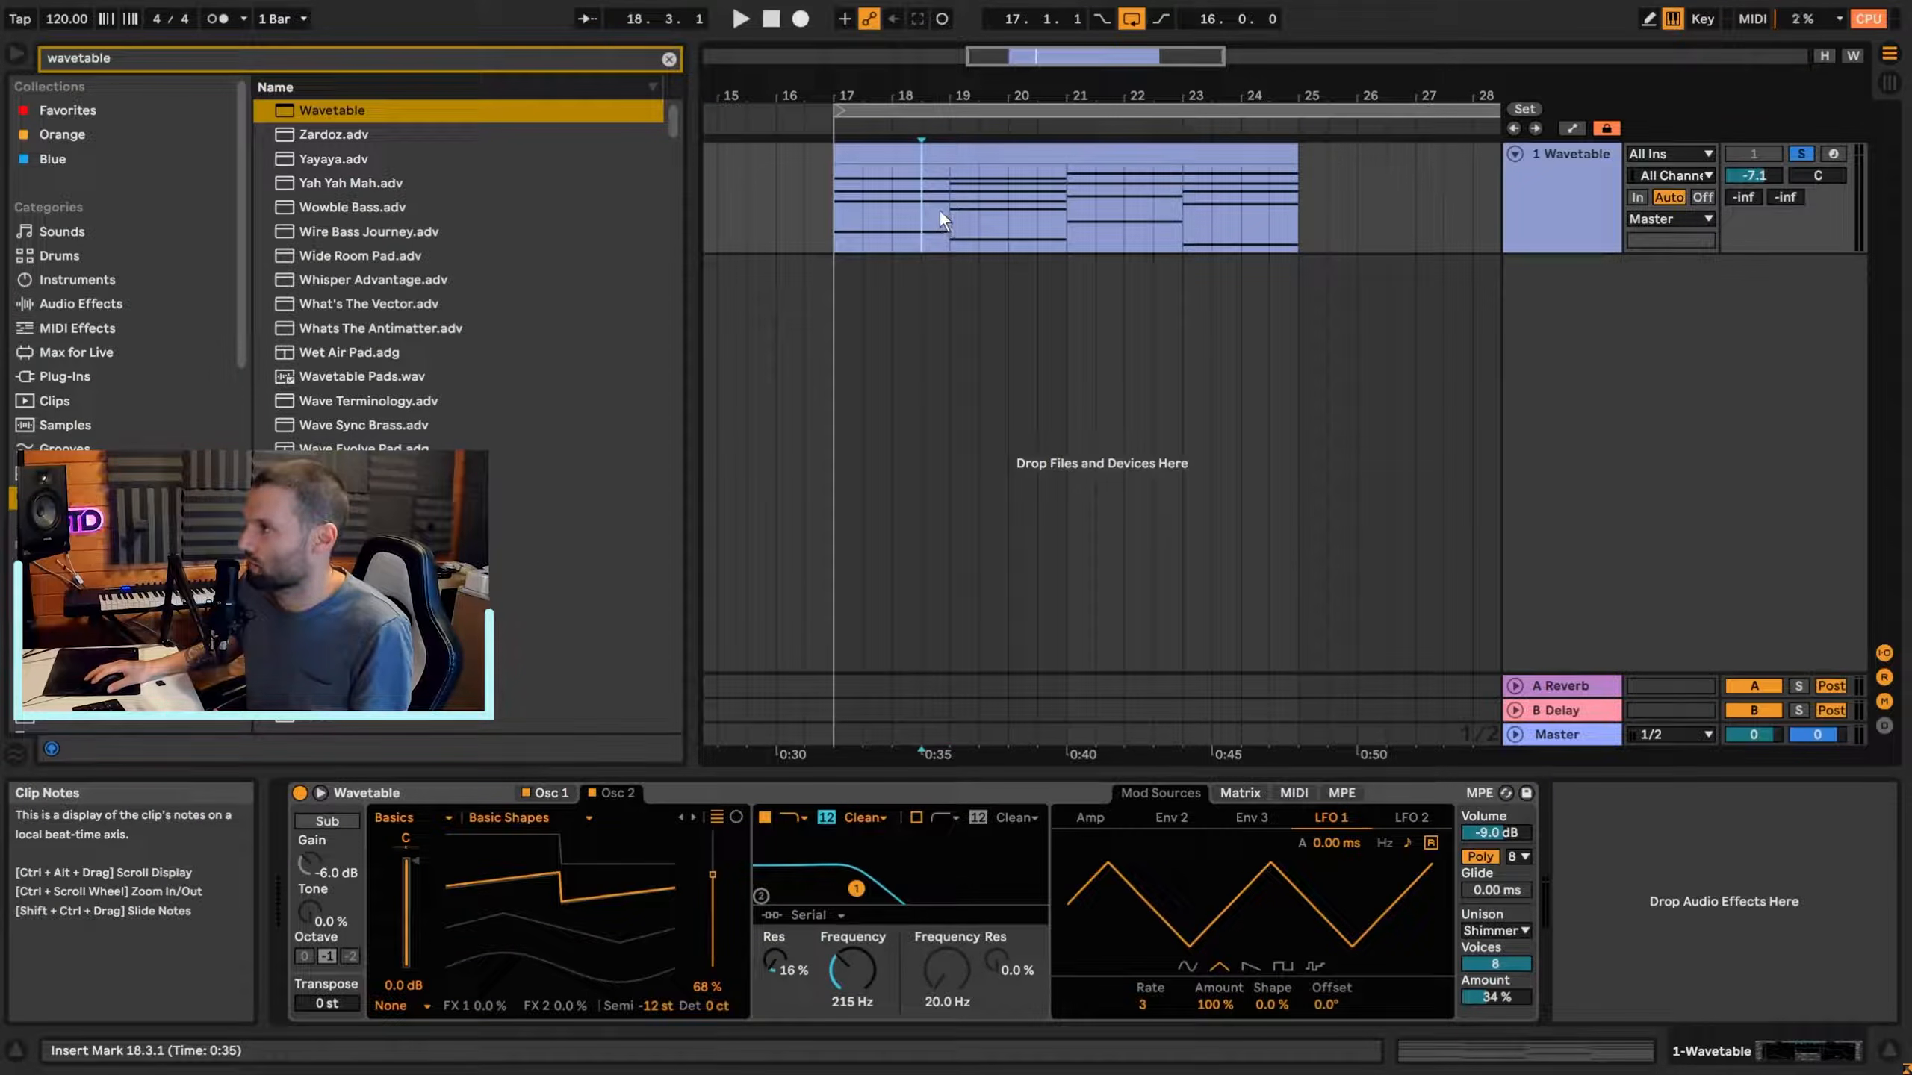
drag(945, 215, 979, 211)
click(950, 213)
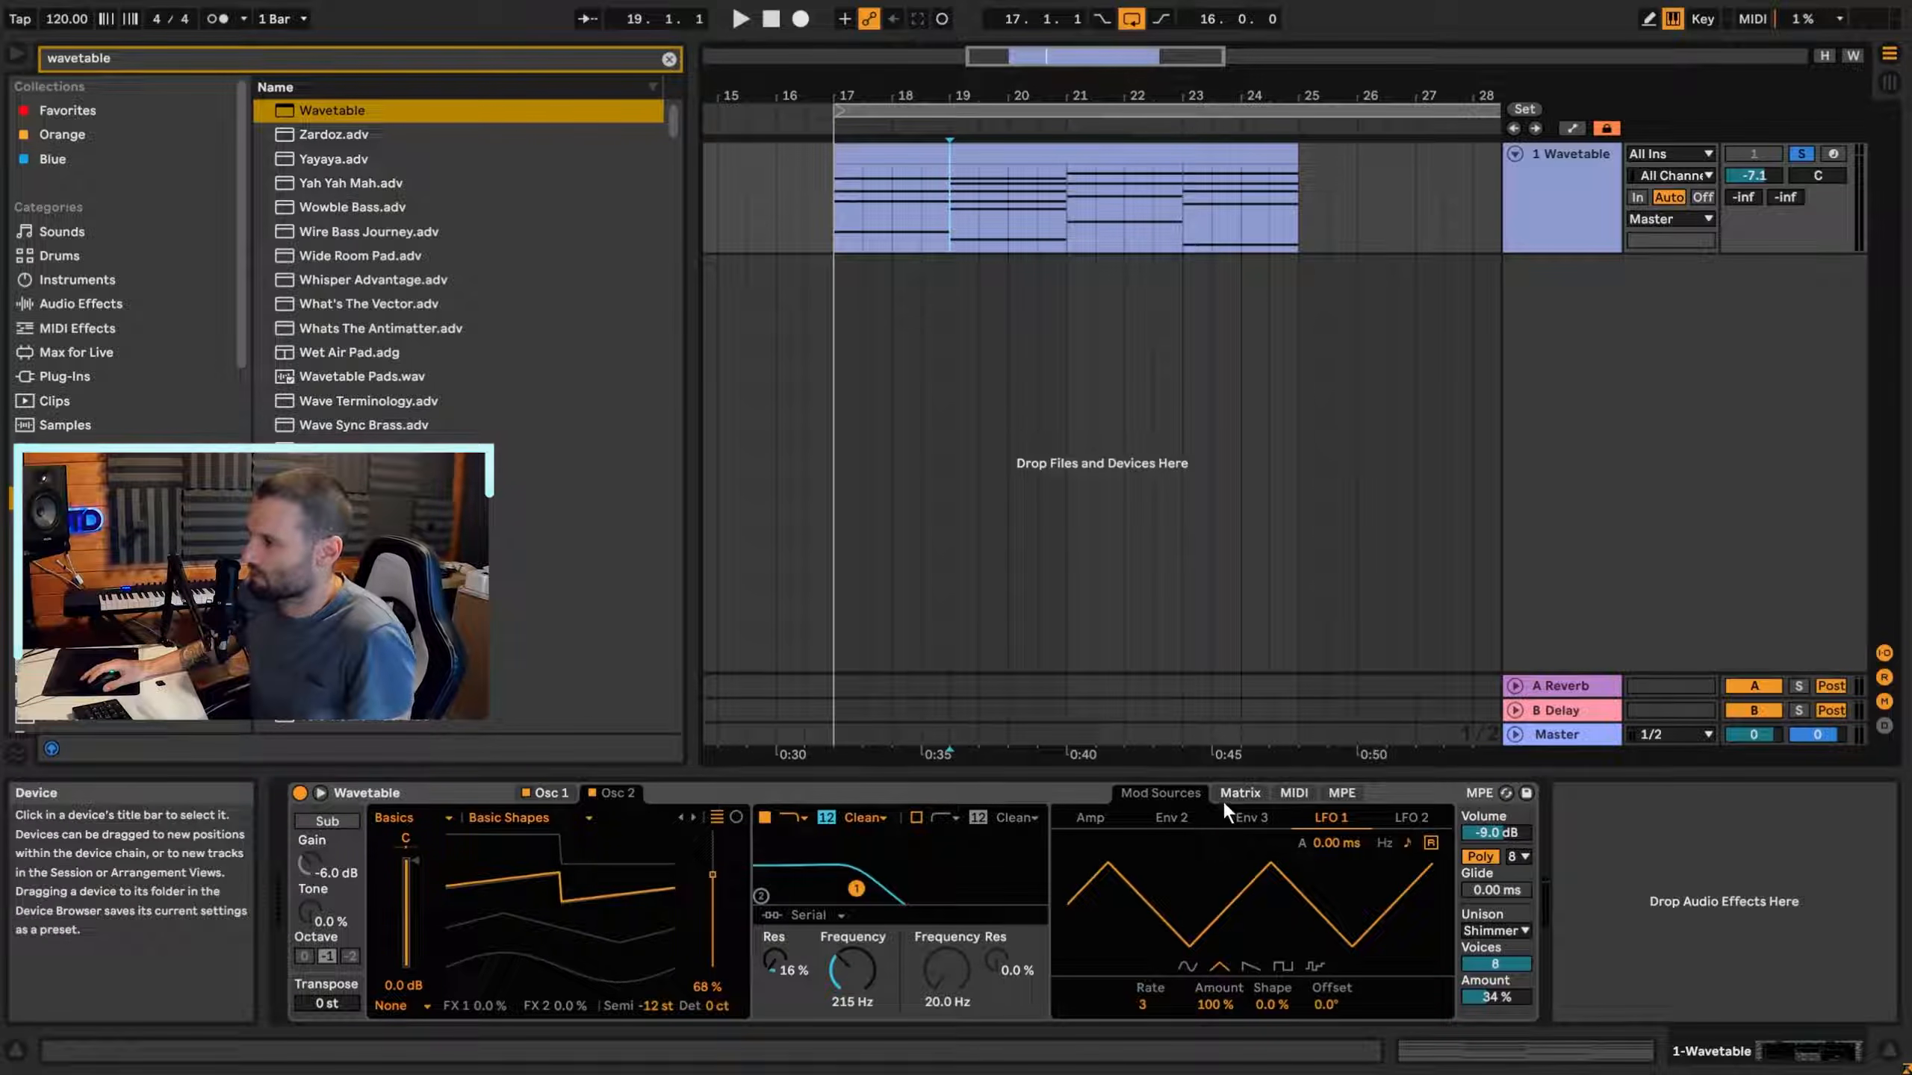
Modulate the pitch with LFO 2 by an amount of 6.8 in the modulation matrix and audition the vibrato.
click(1406, 816)
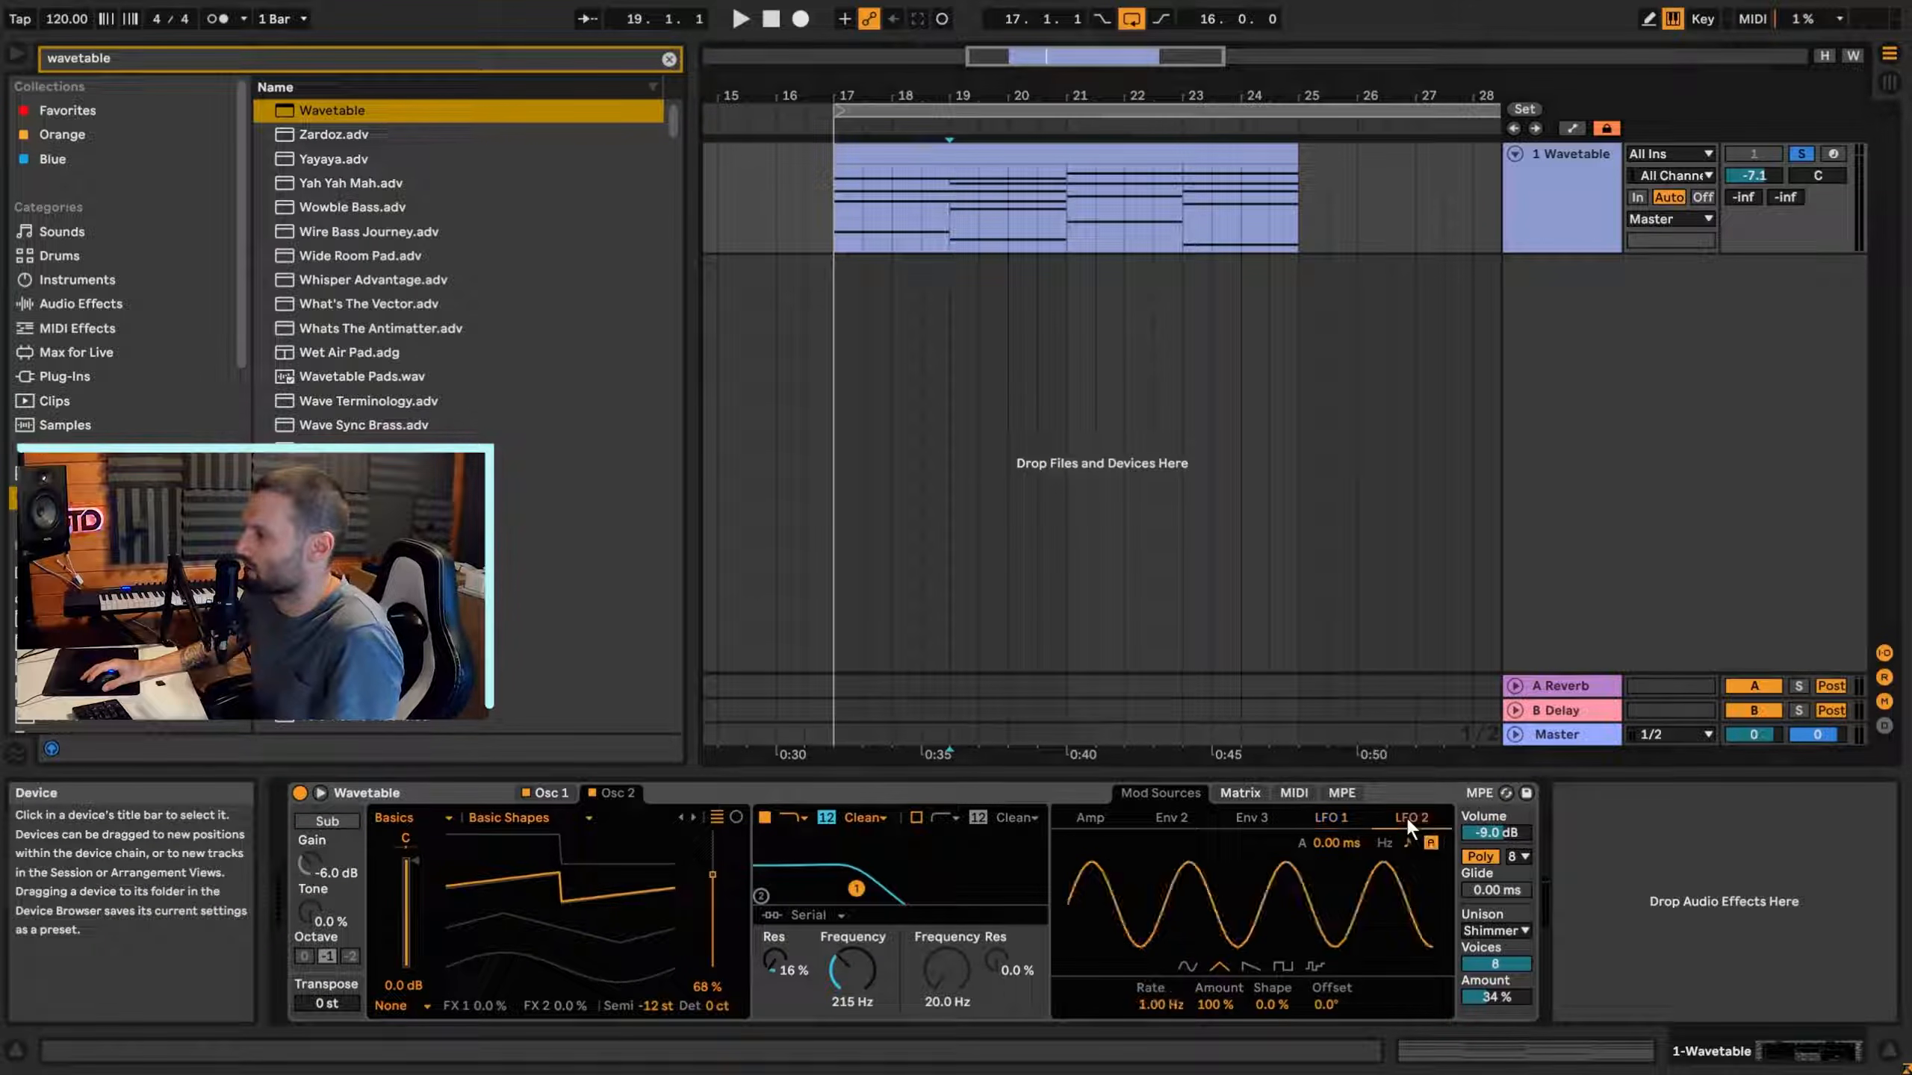
click(1243, 796)
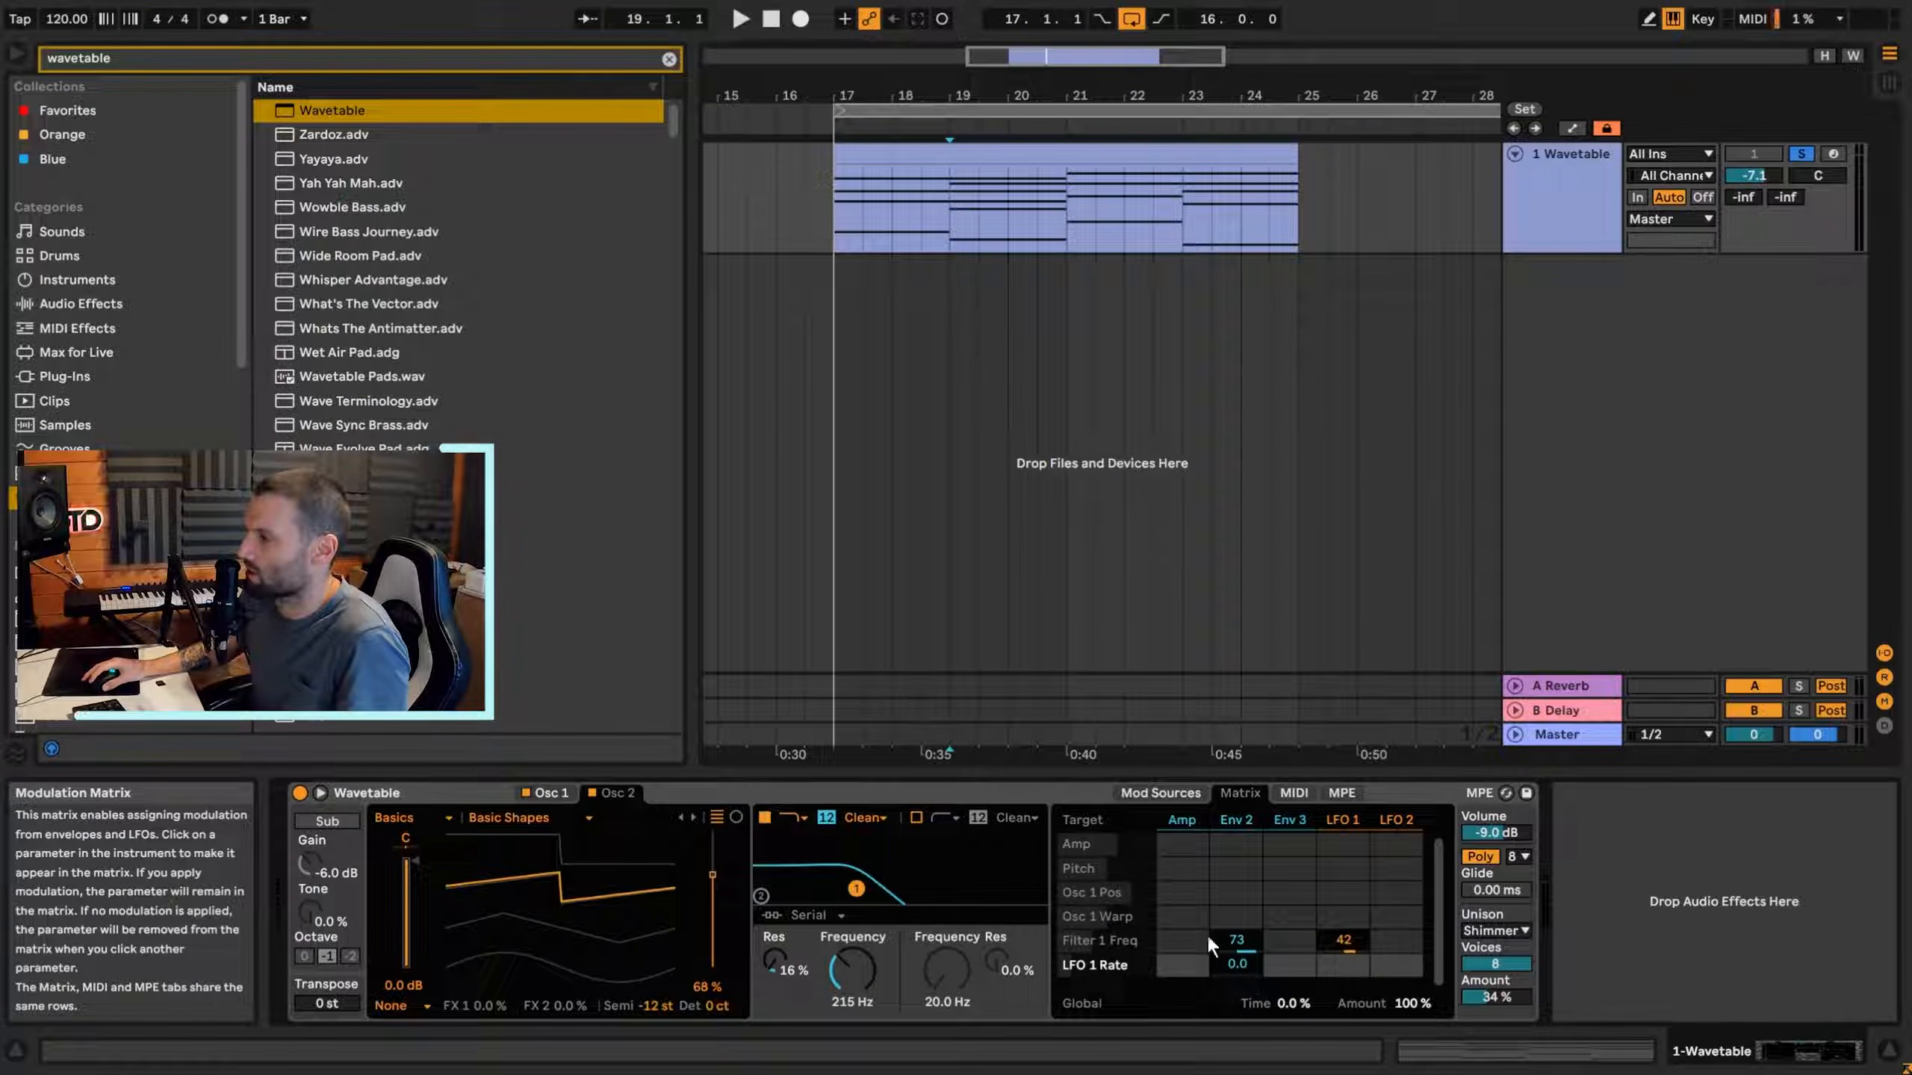
drag(1401, 867, 1401, 856)
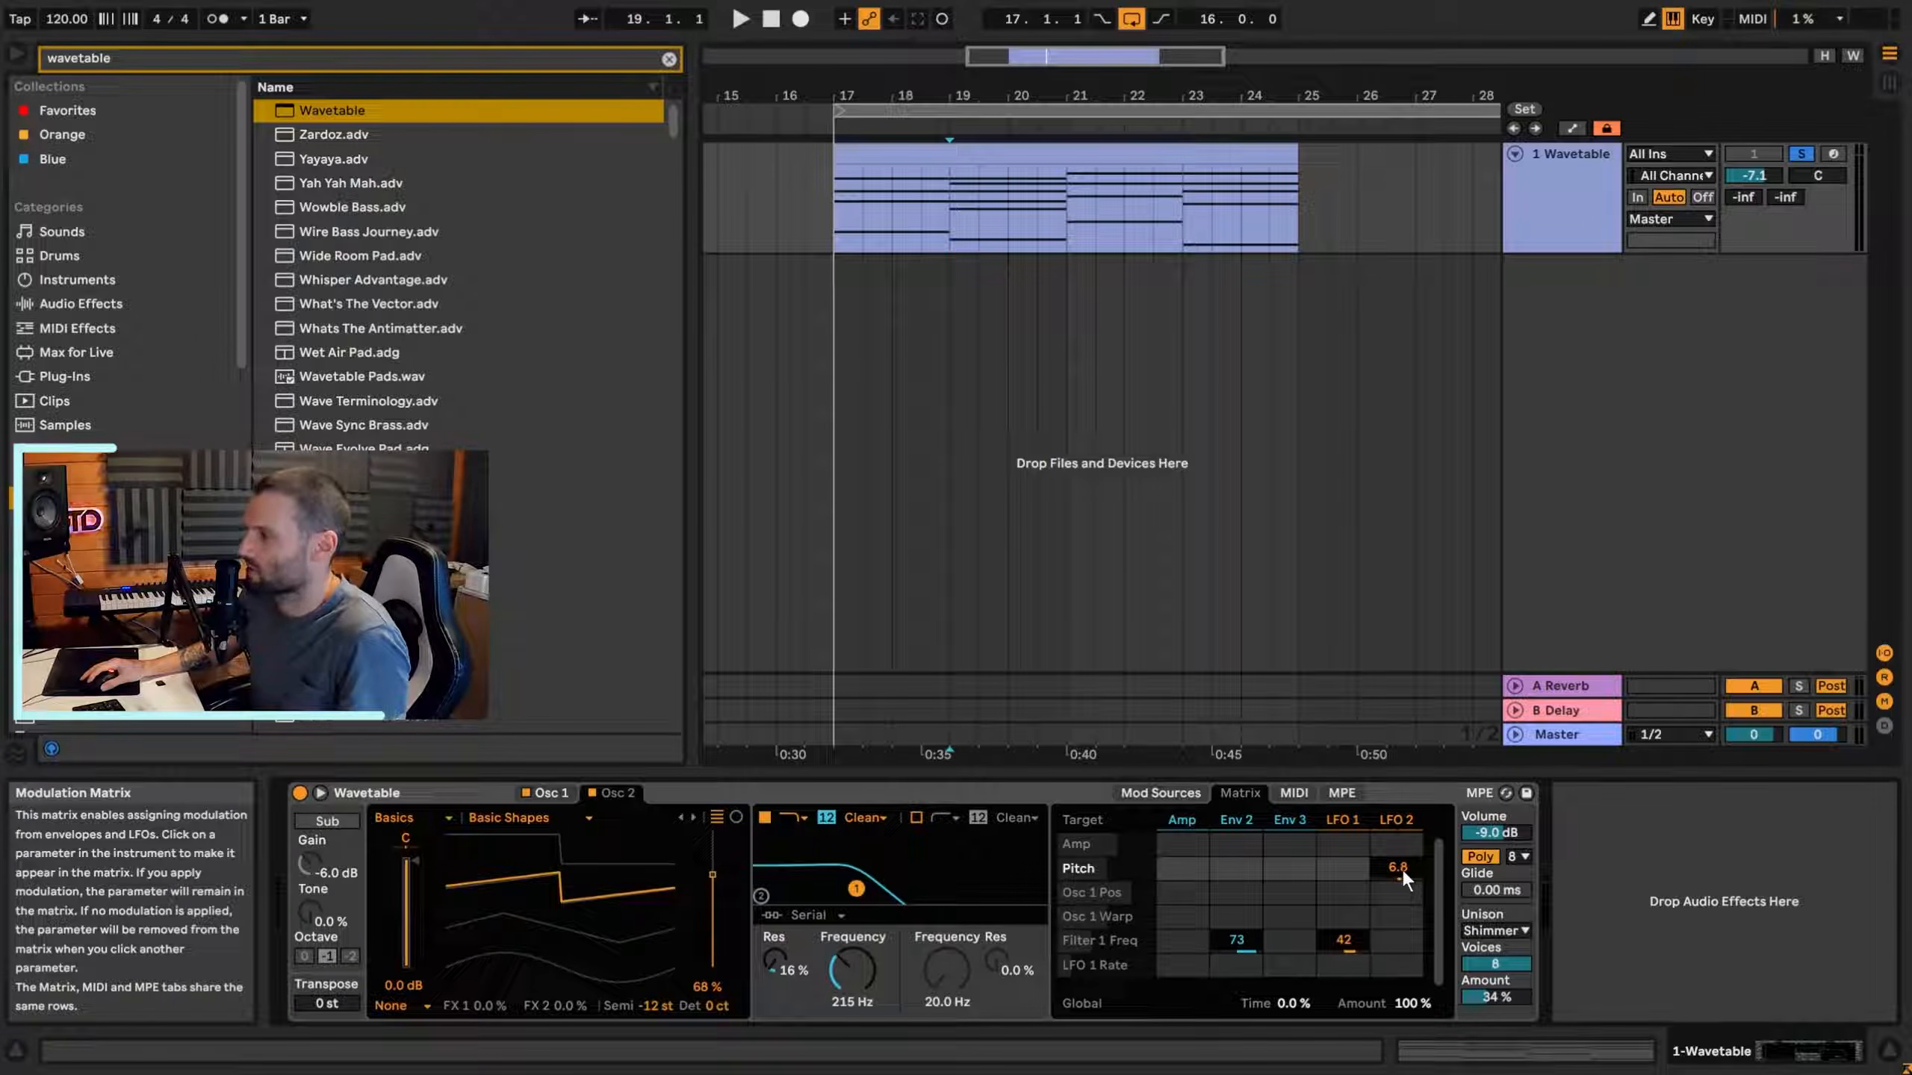
key(space)
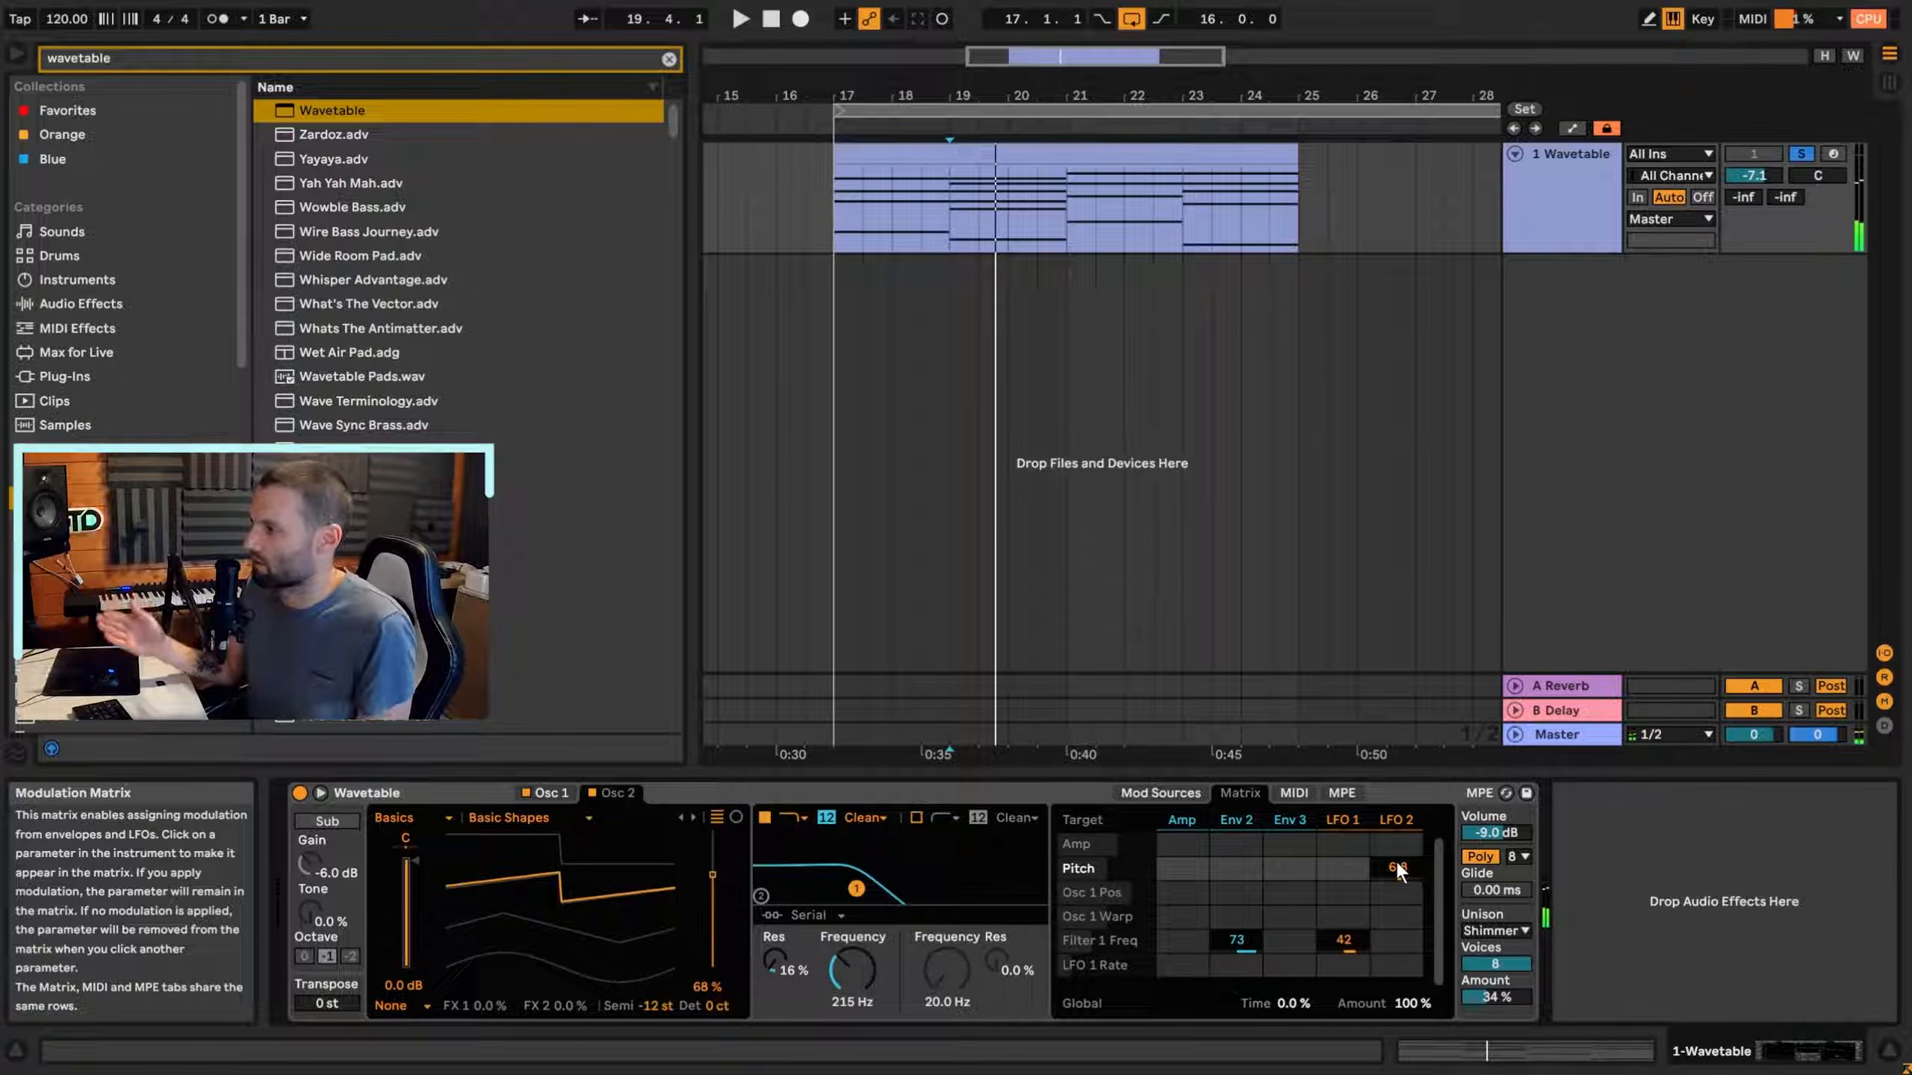
Reduce LFO 2's amount to 3.1% and audition the subtler pitch movement from the second chord.
click(1174, 802)
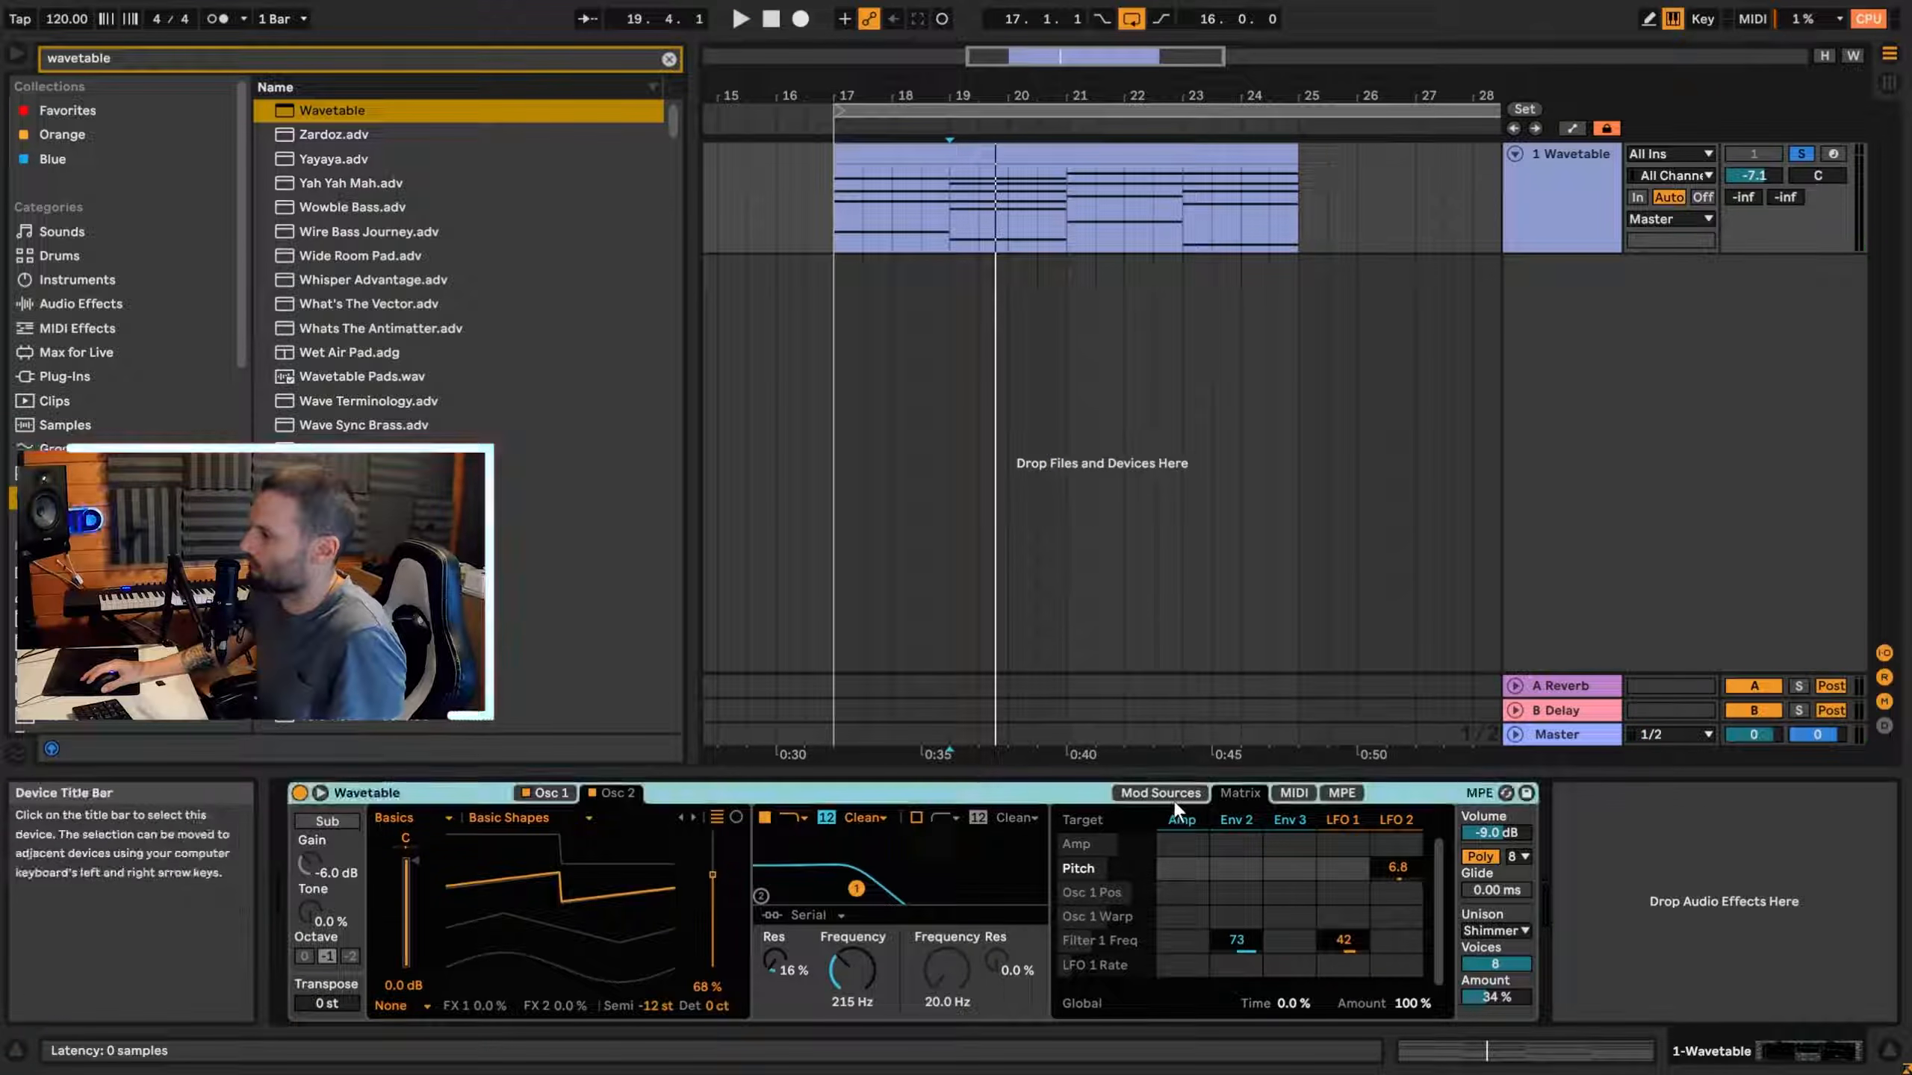
click(1400, 819)
drag(1205, 1004, 1205, 1074)
key(space)
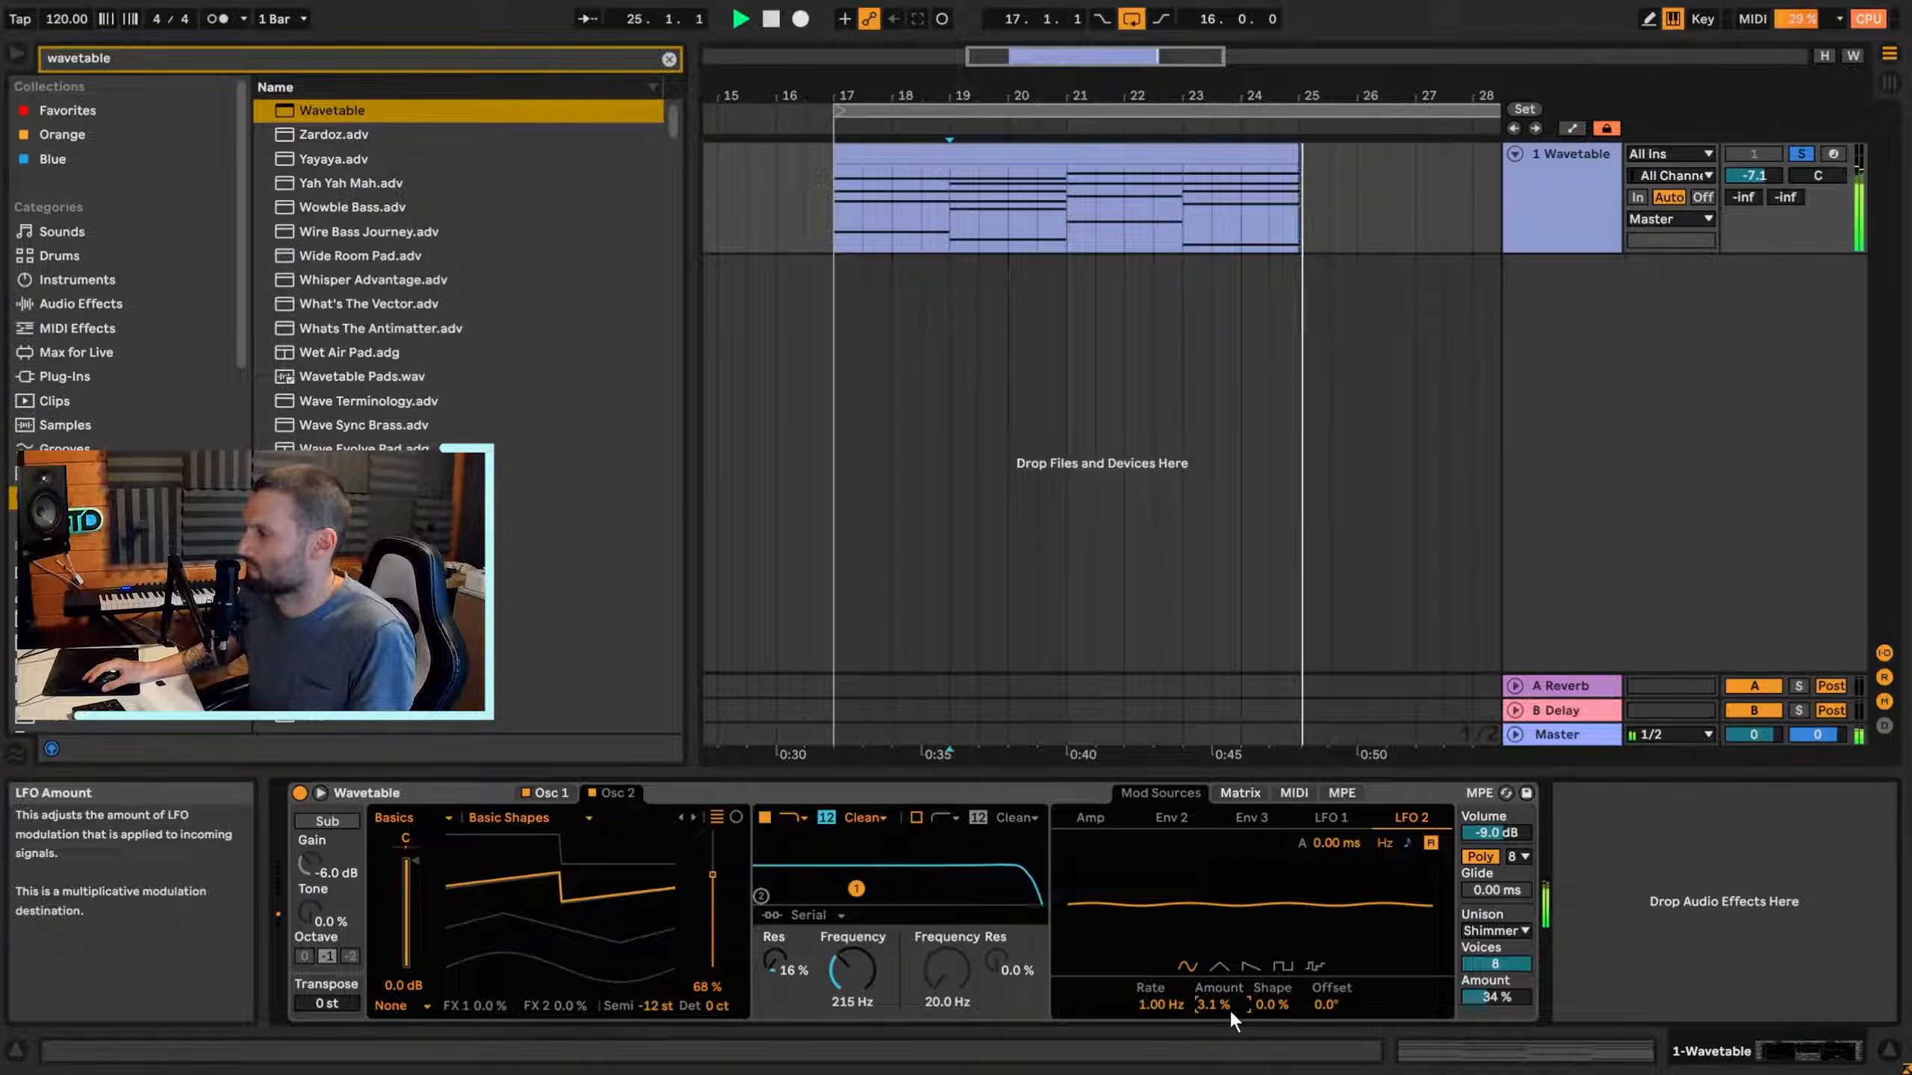
key(space)
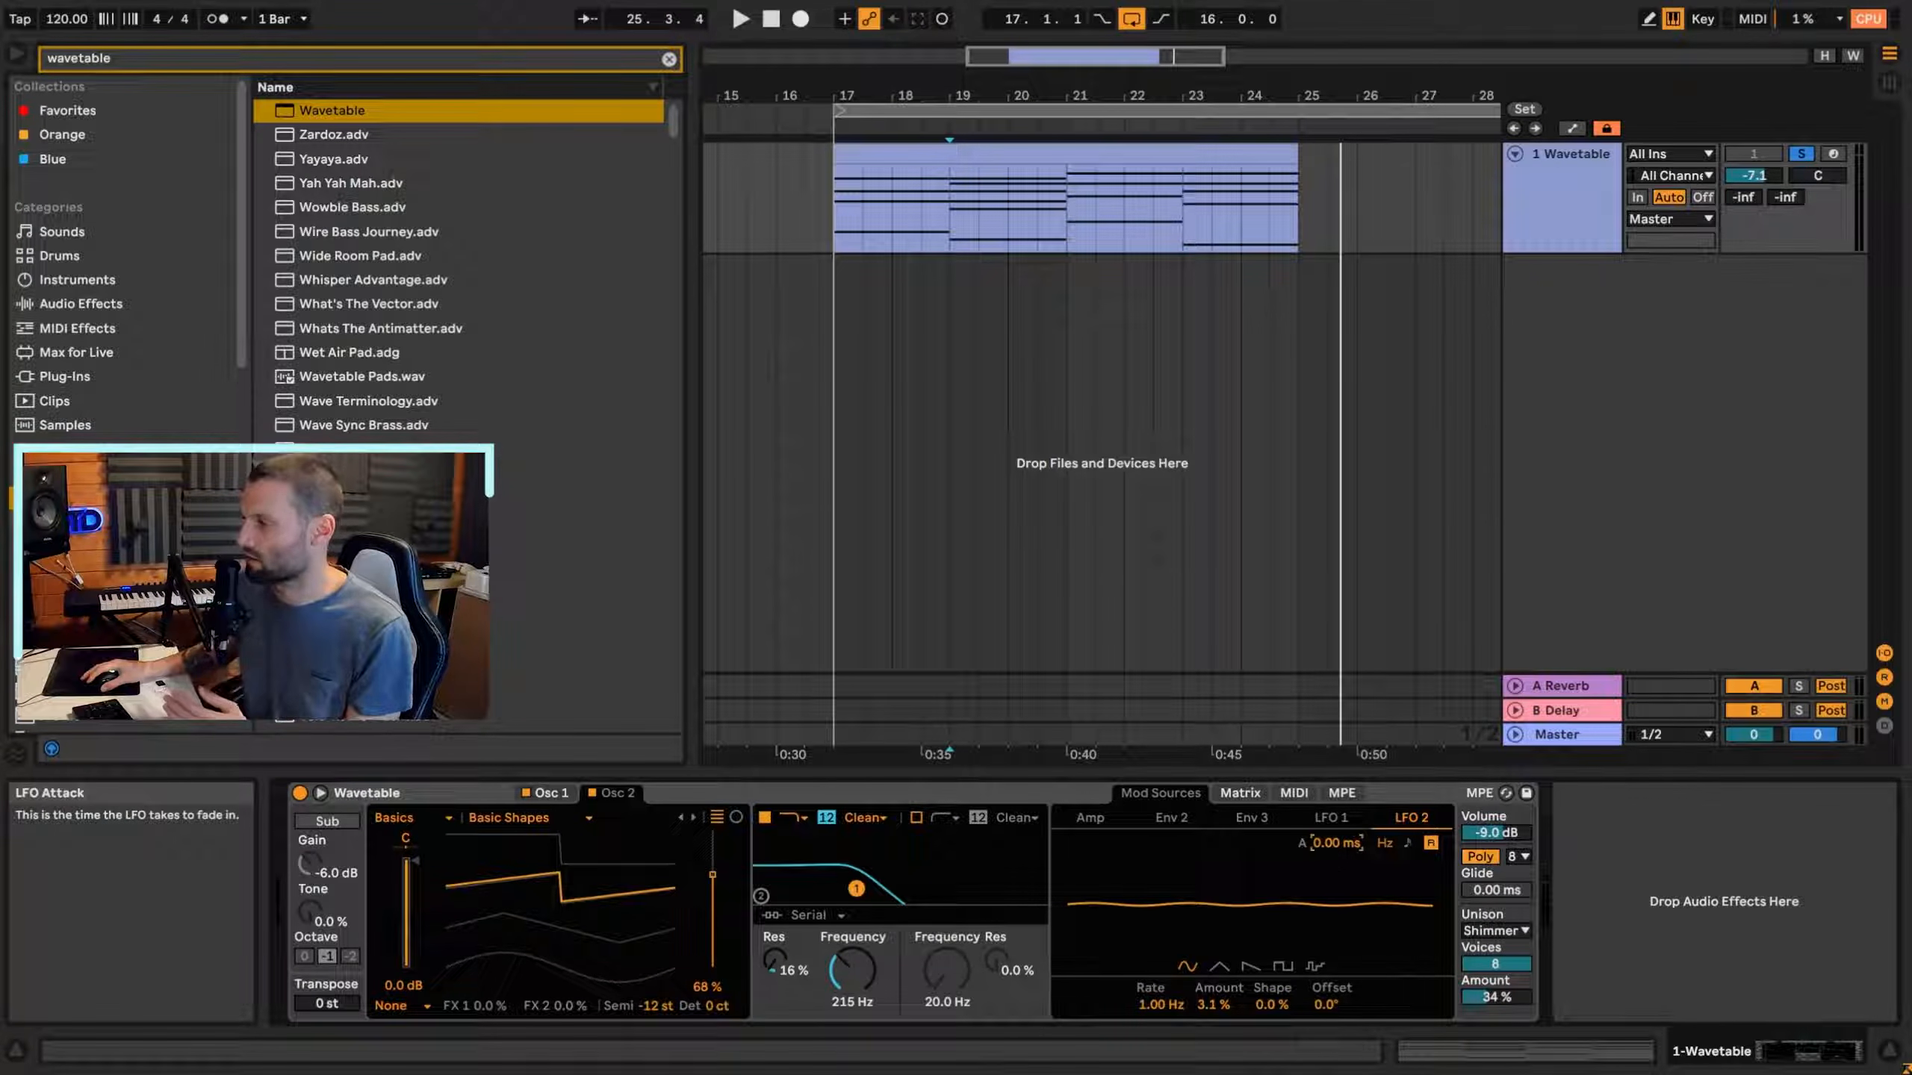
Set LFO 2's attack to 545 ms so the vibrato fades in, and audition the chords.
drag(1326, 842, 1327, 828)
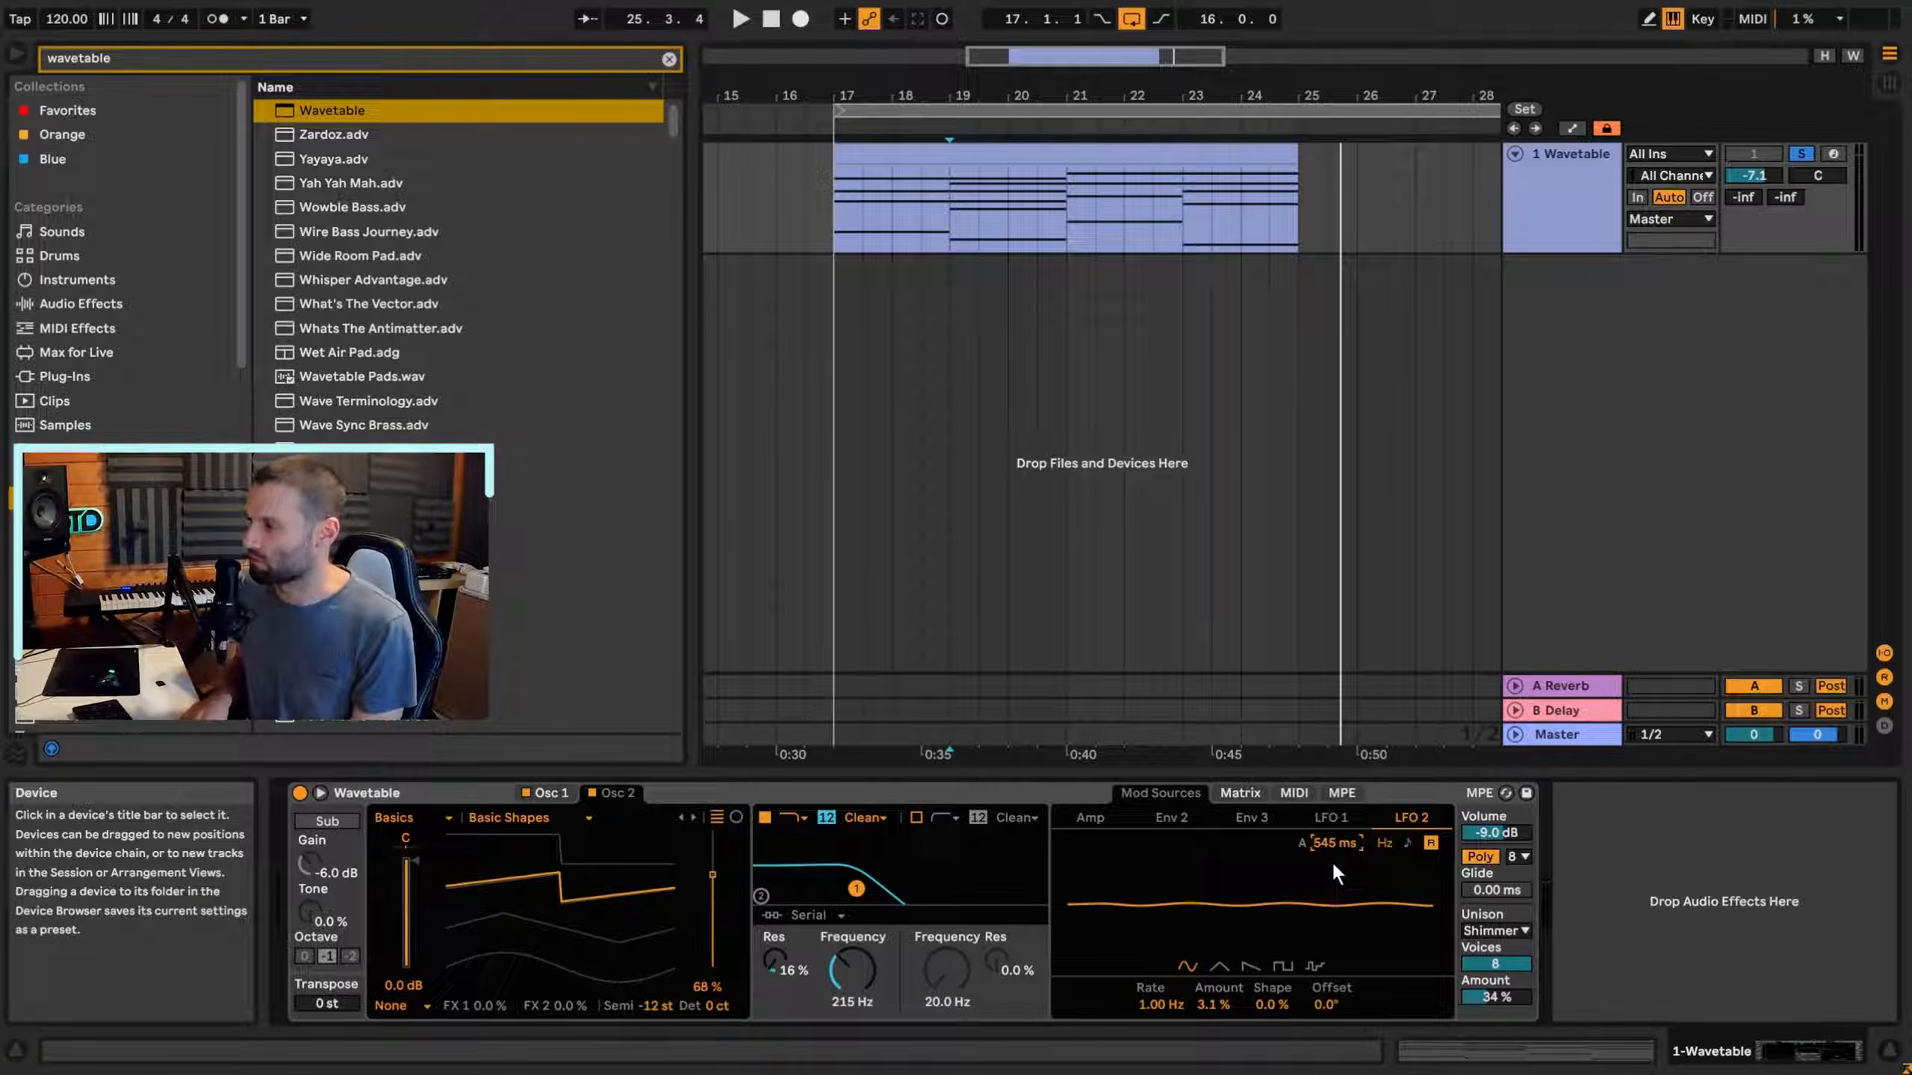
key(space)
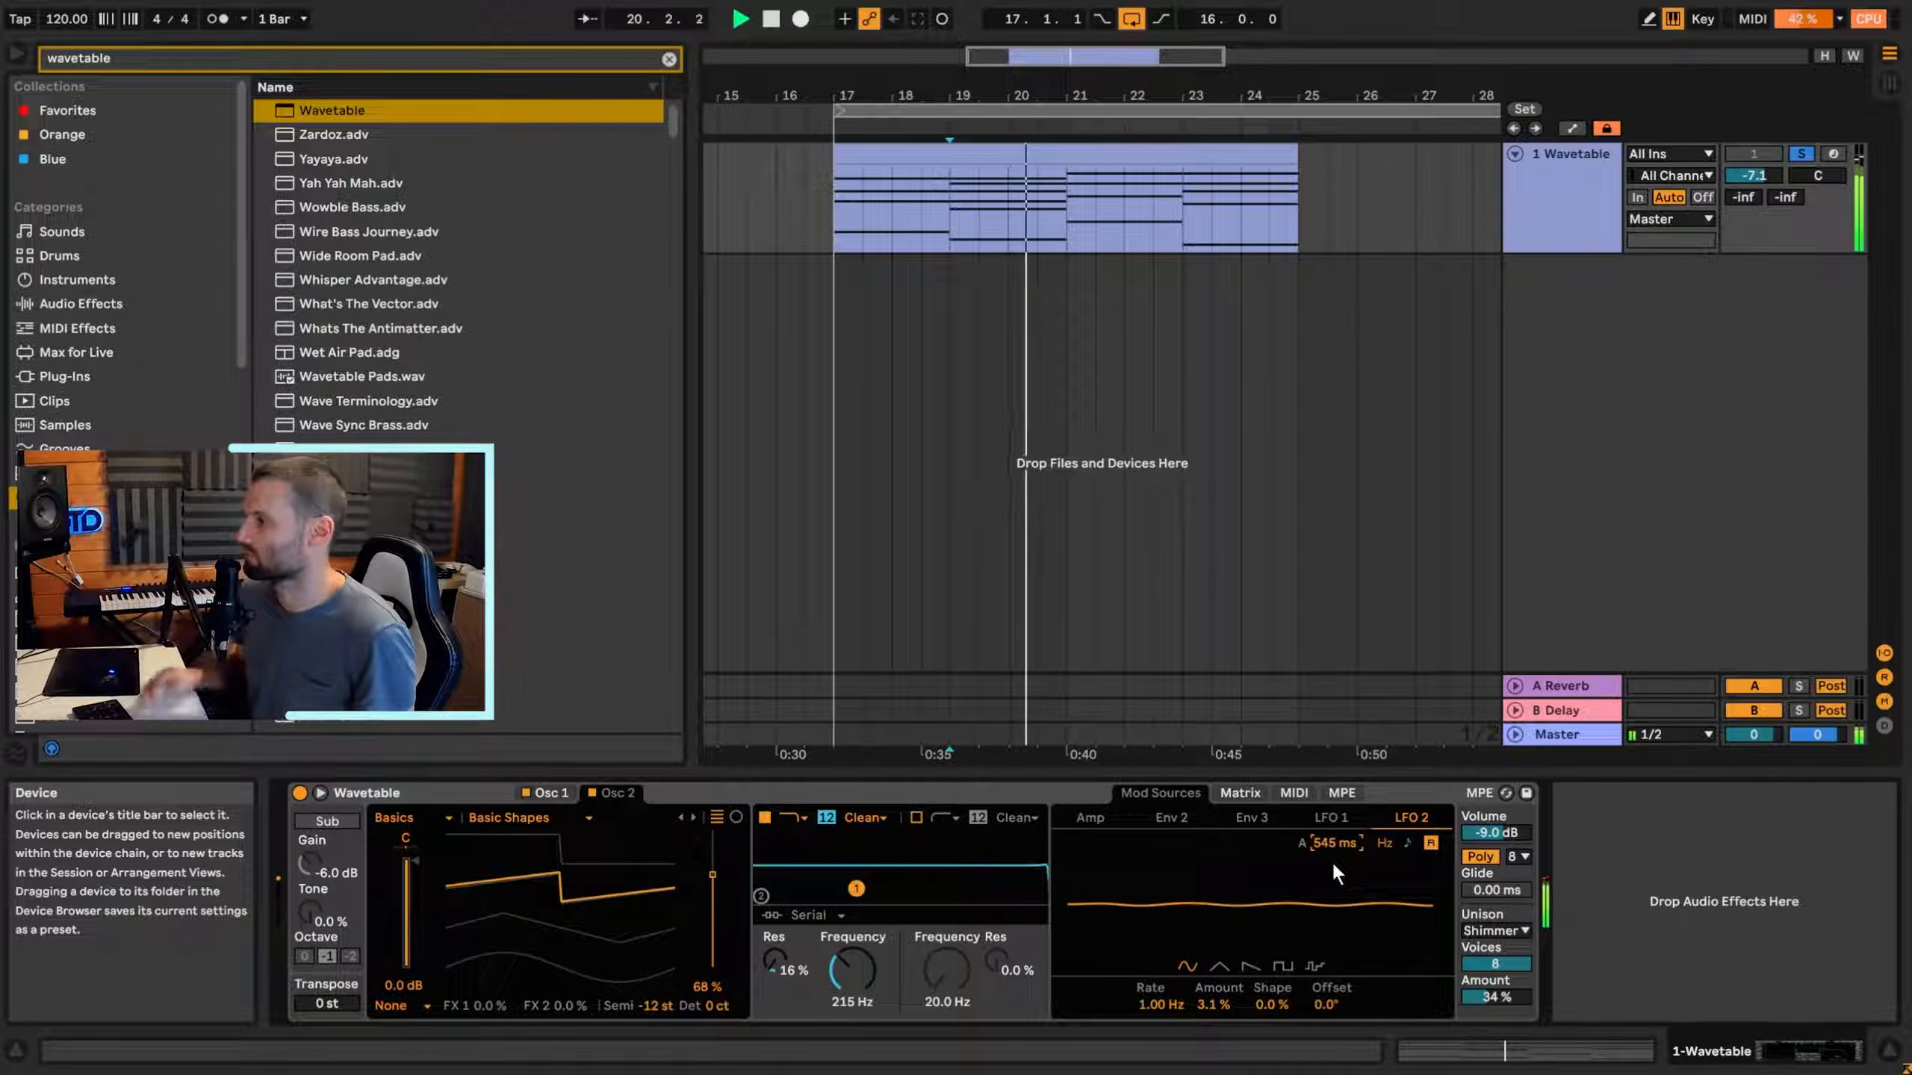
key(space)
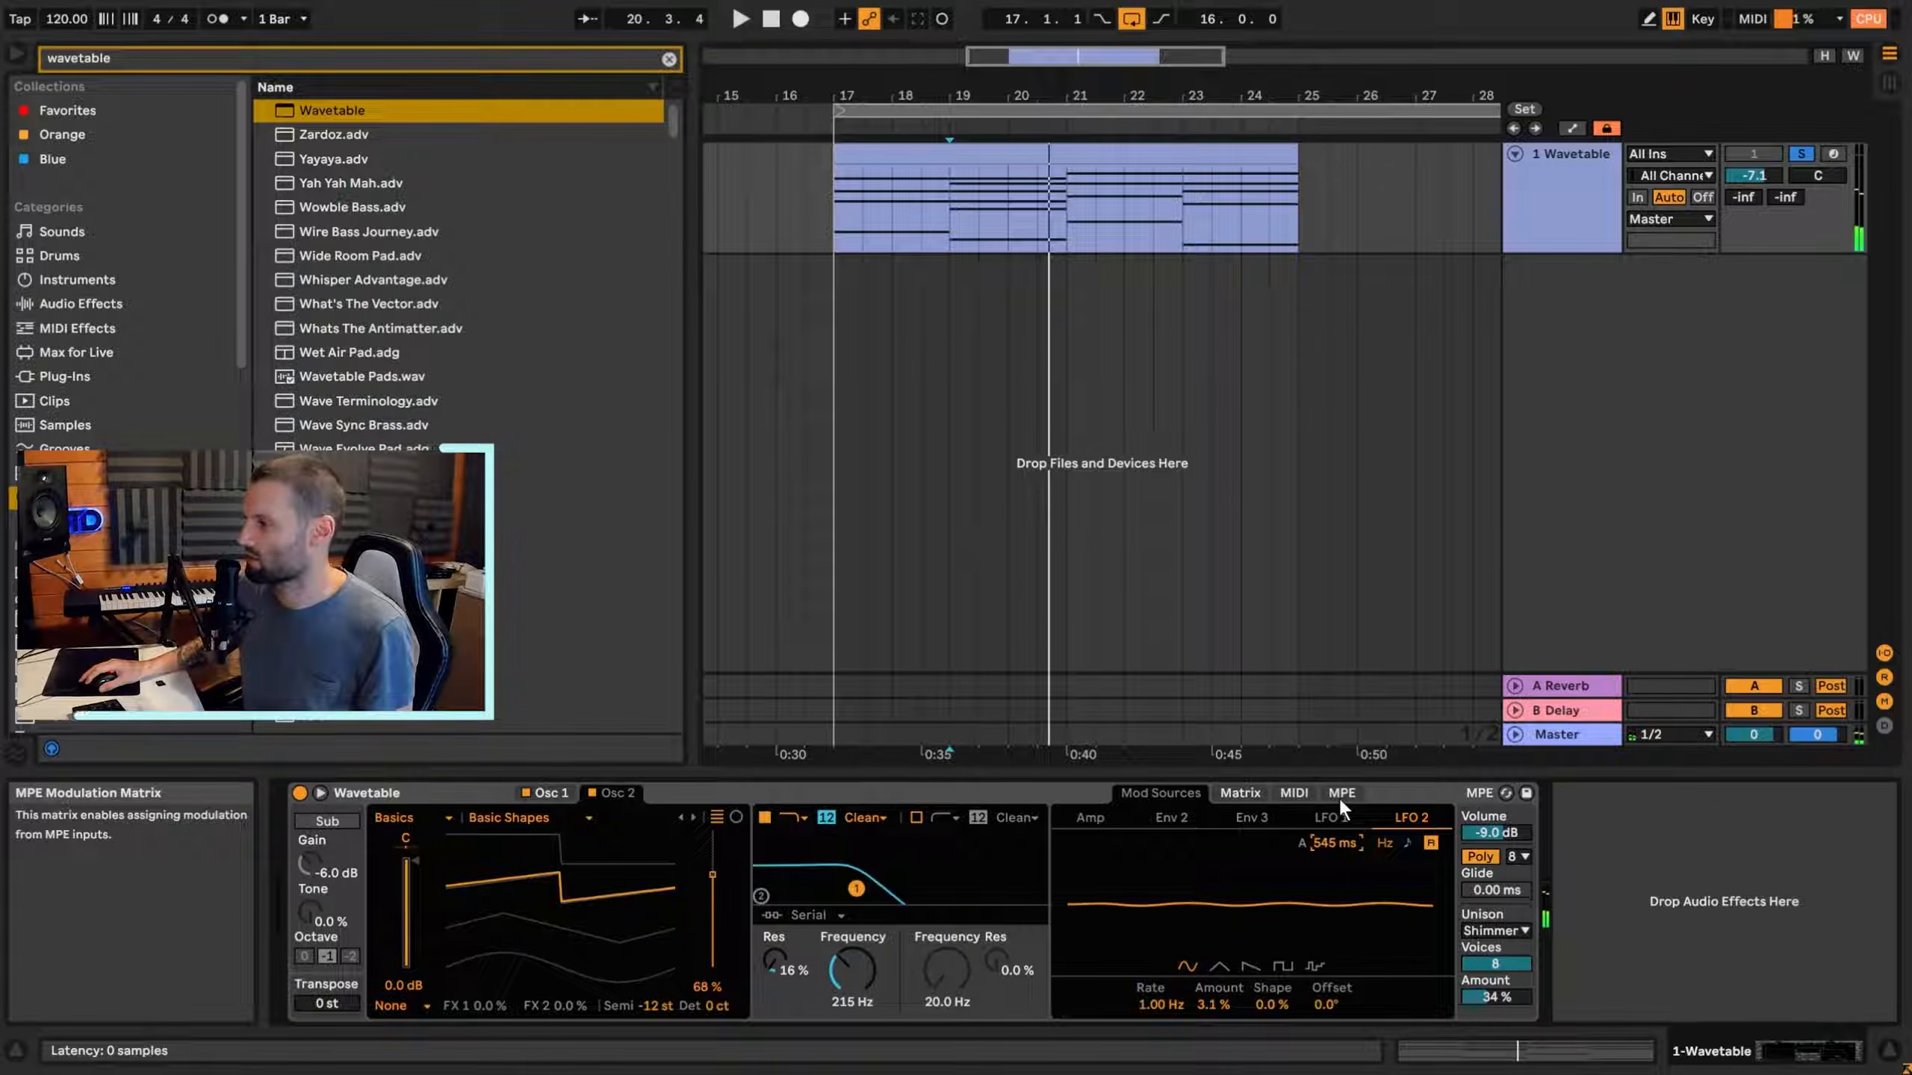
Lower LFO 2's pitch modulation to 1.5 in the modulation matrix and audition the chords.
double_click(1411, 818)
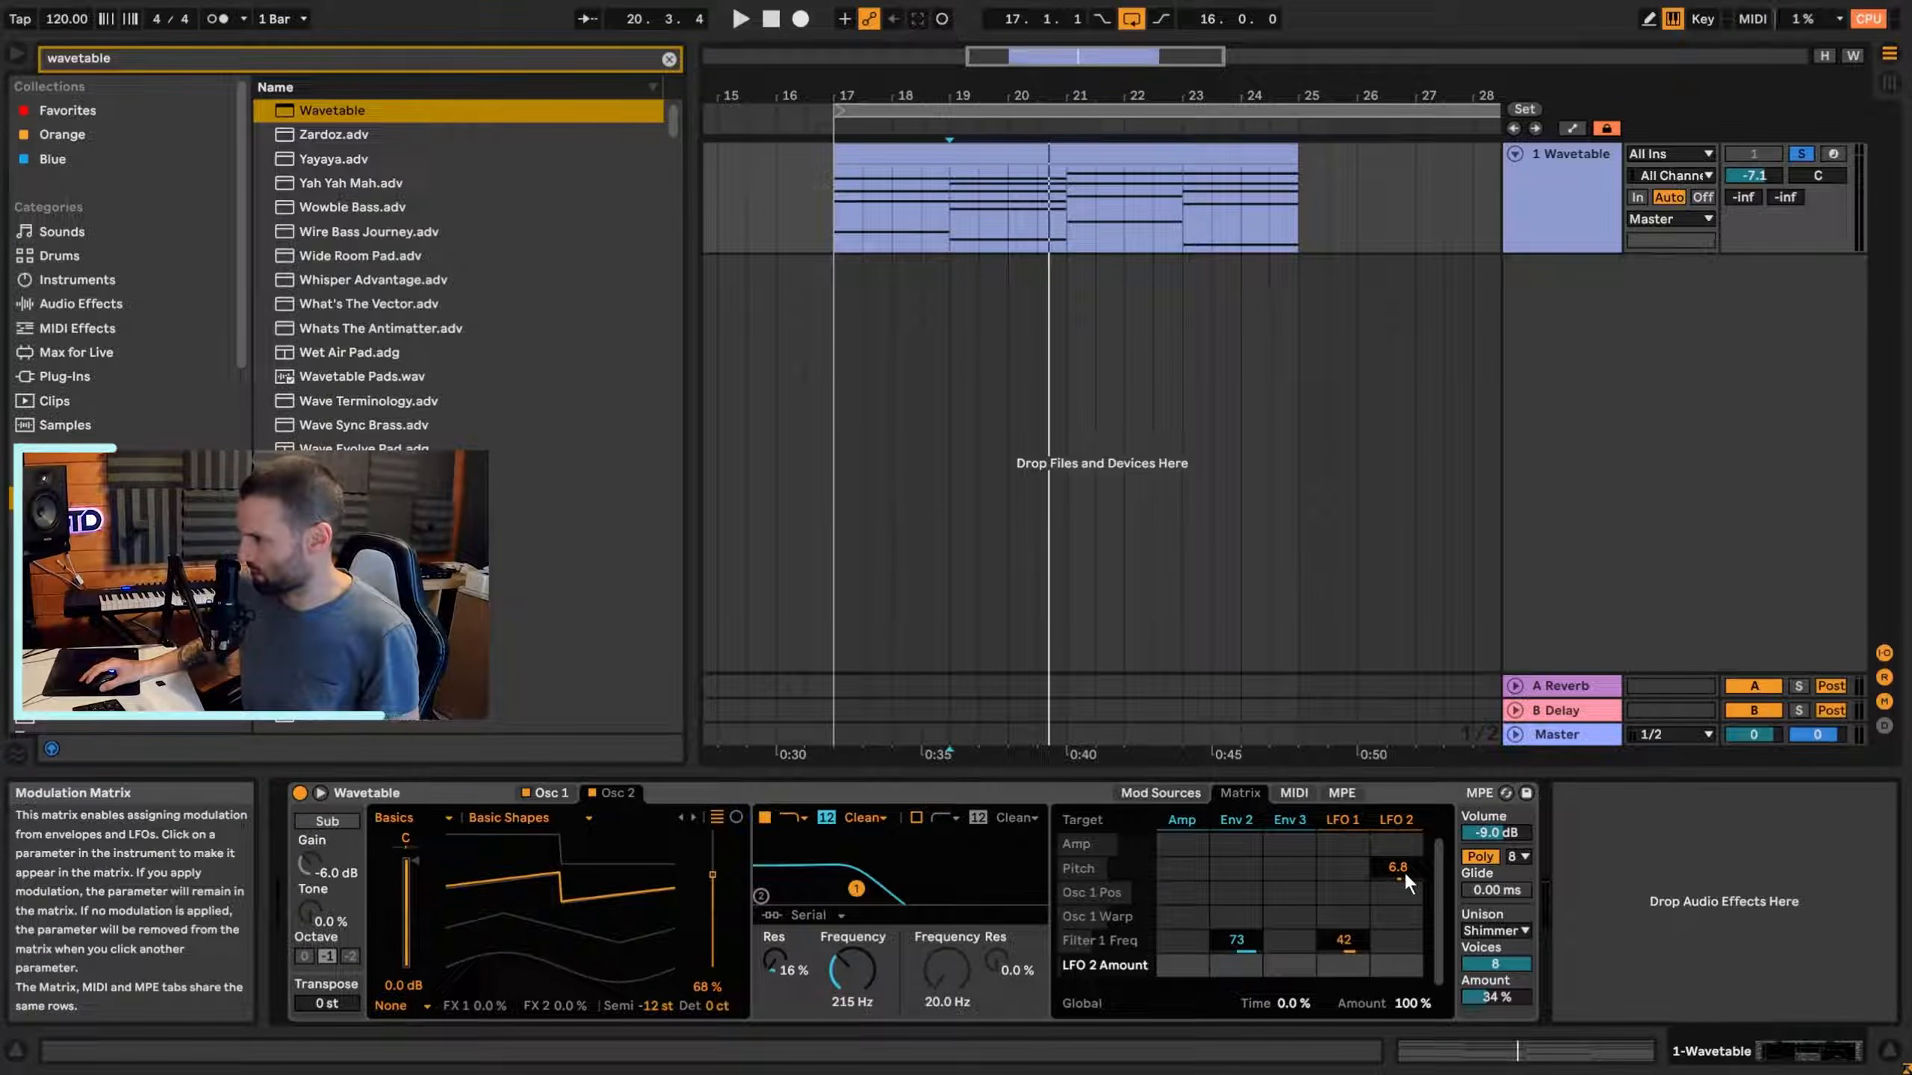
drag(1400, 873, 1401, 879)
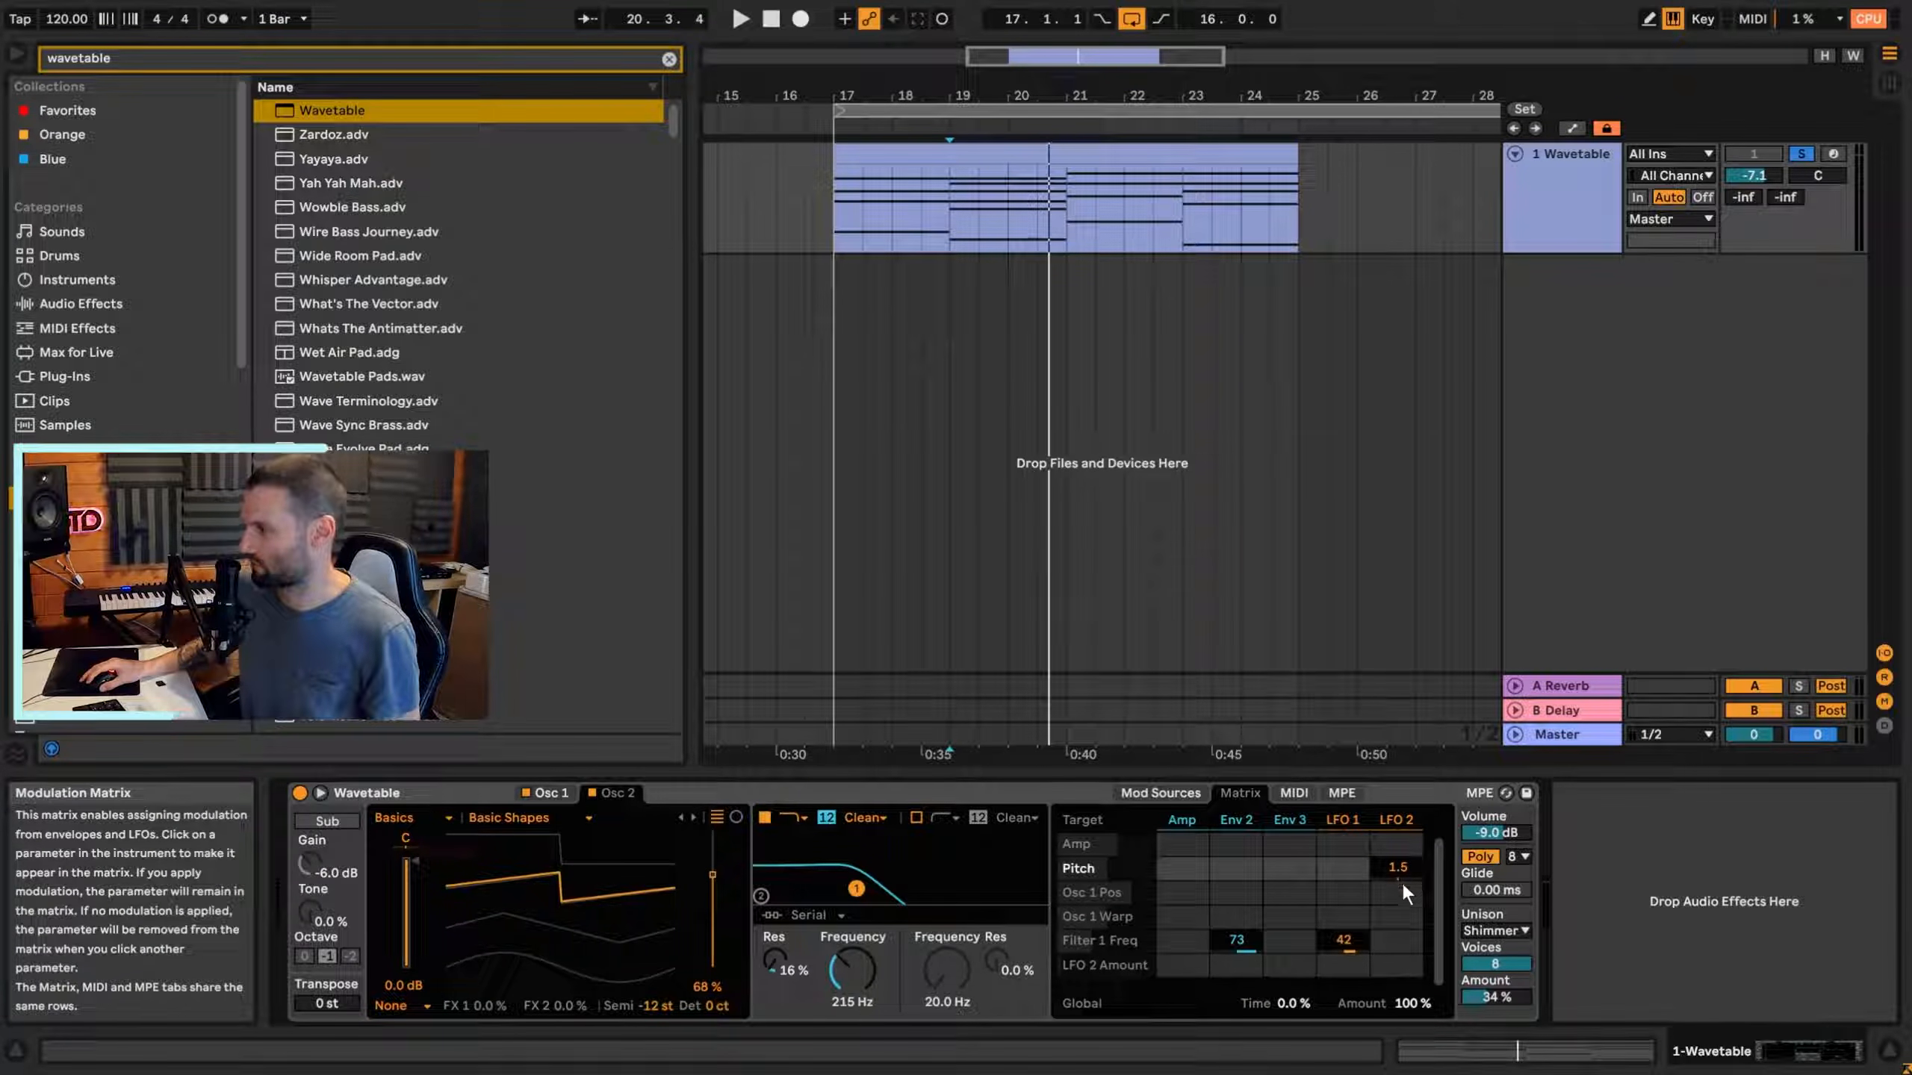
key(space)
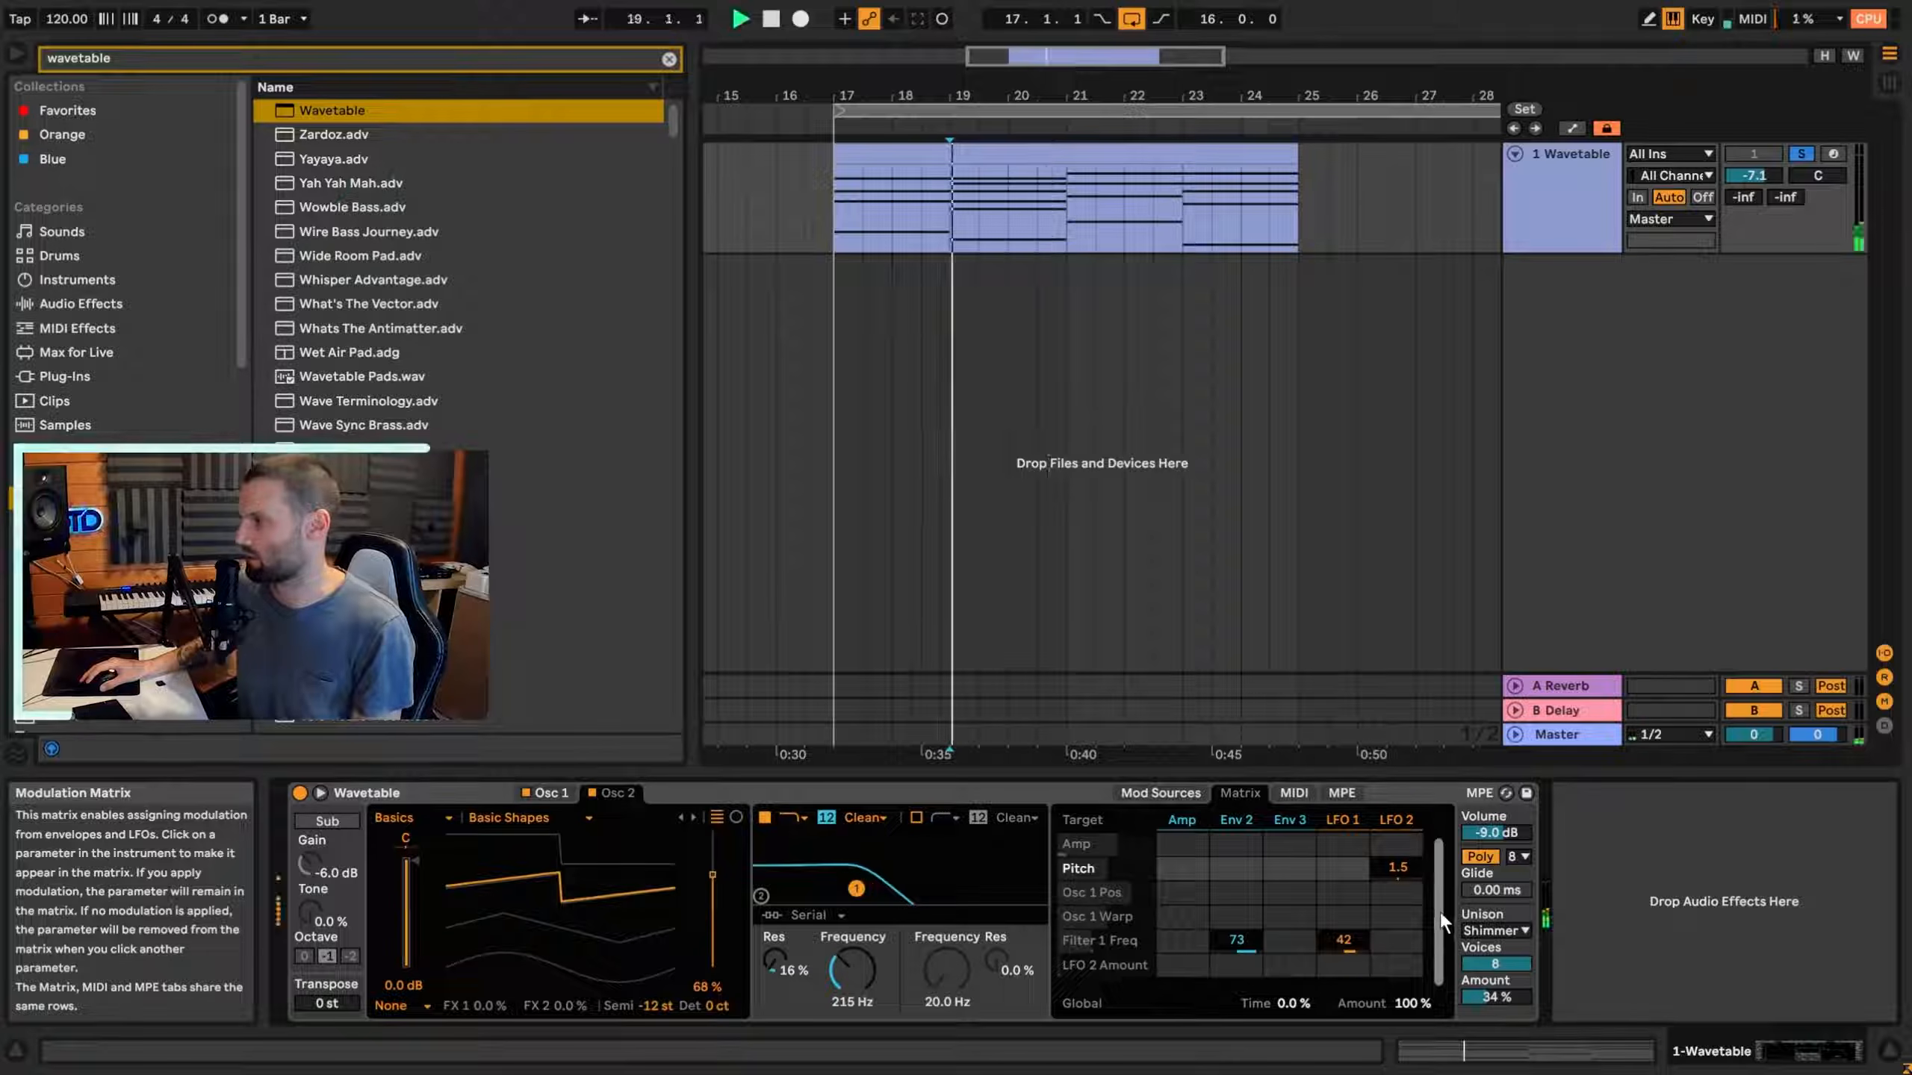
click(1171, 791)
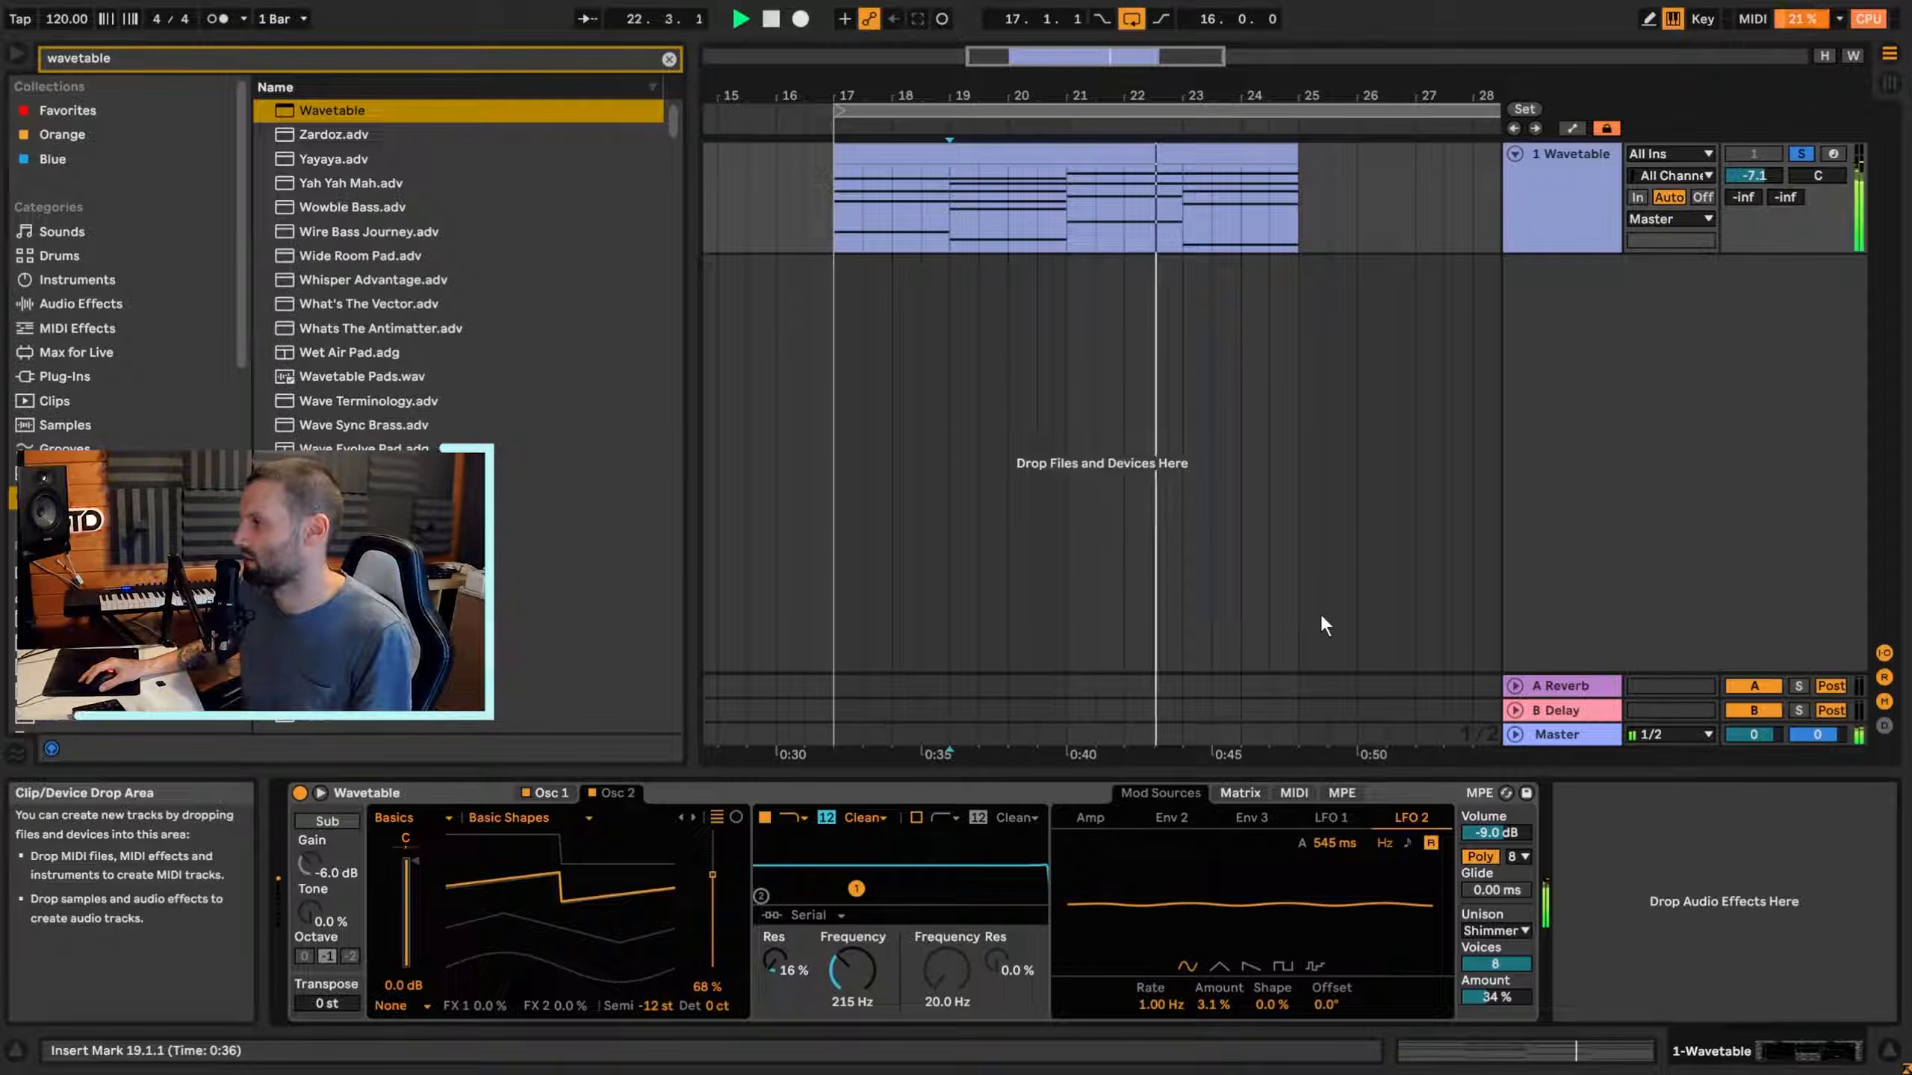
key(space)
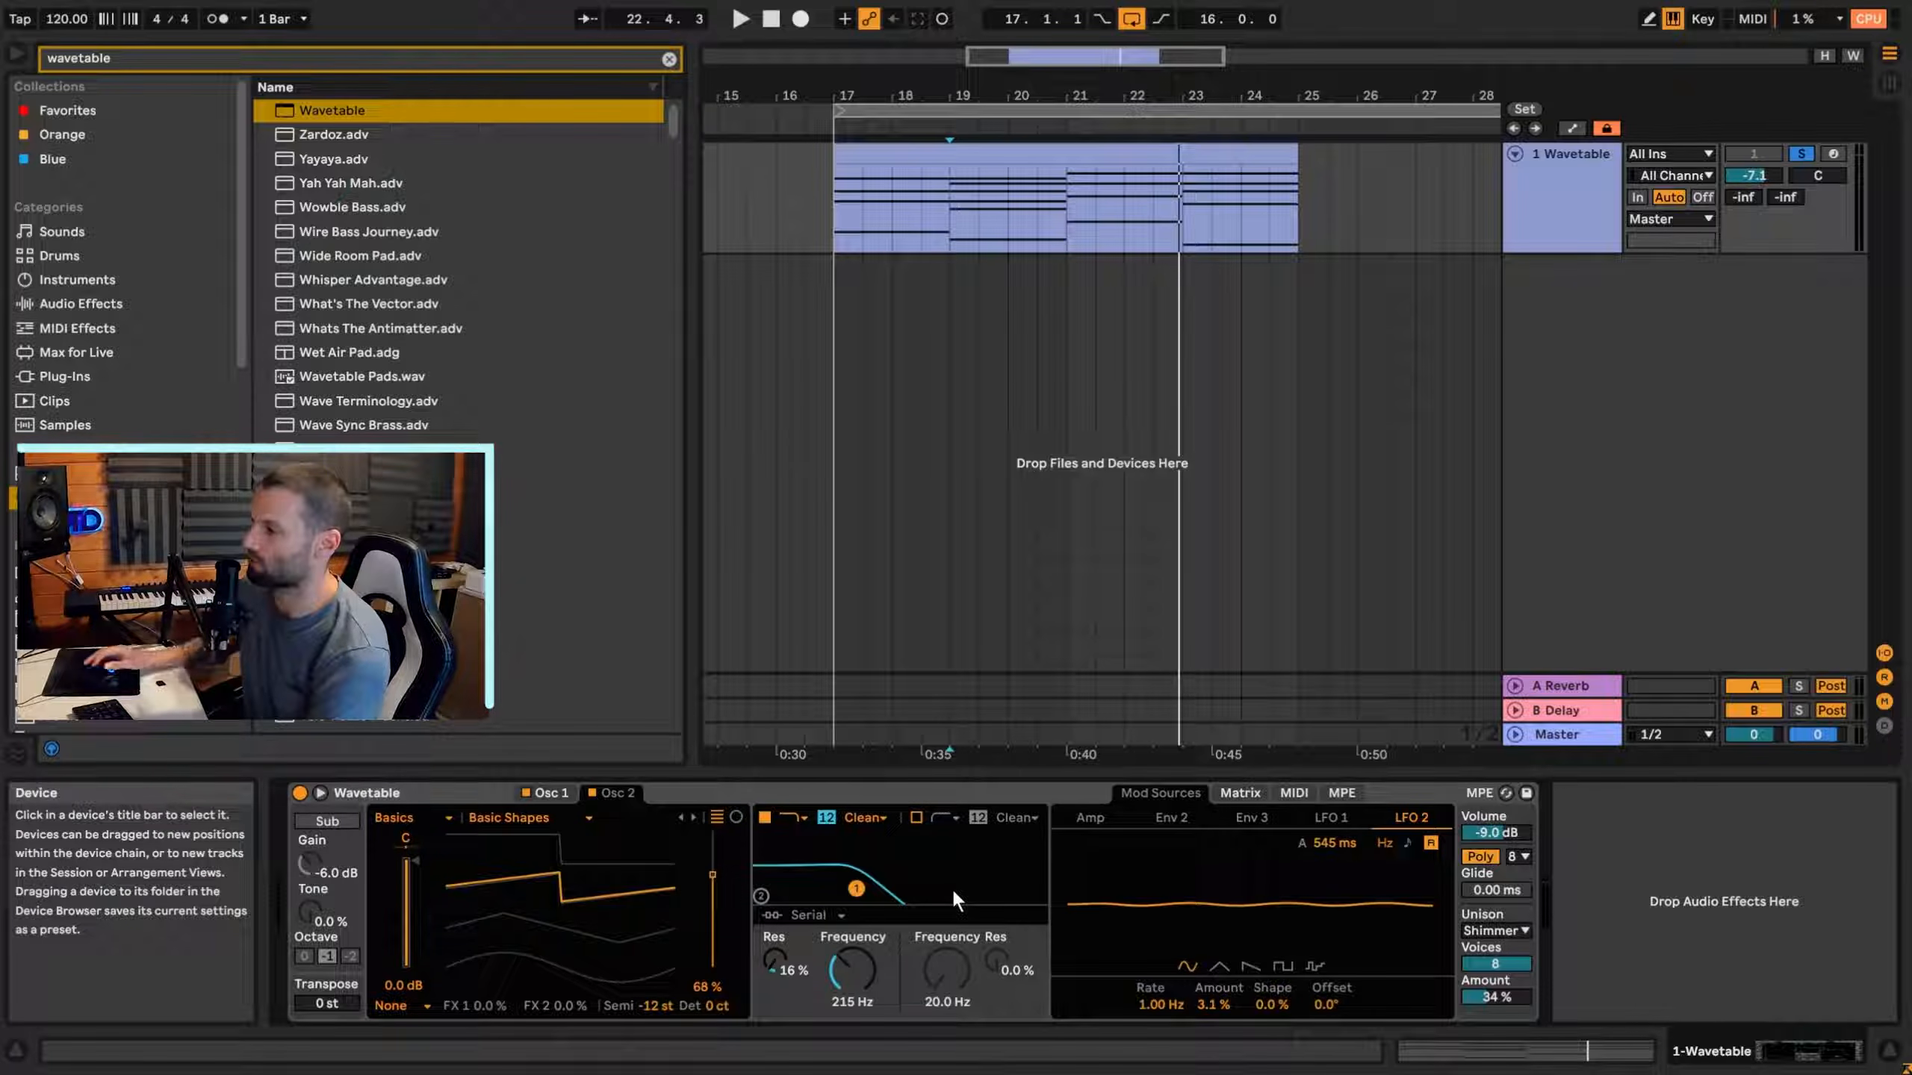
Set filter 1's circuit type to PRD and lower its cutoff frequency to 172 Hz.
click(871, 814)
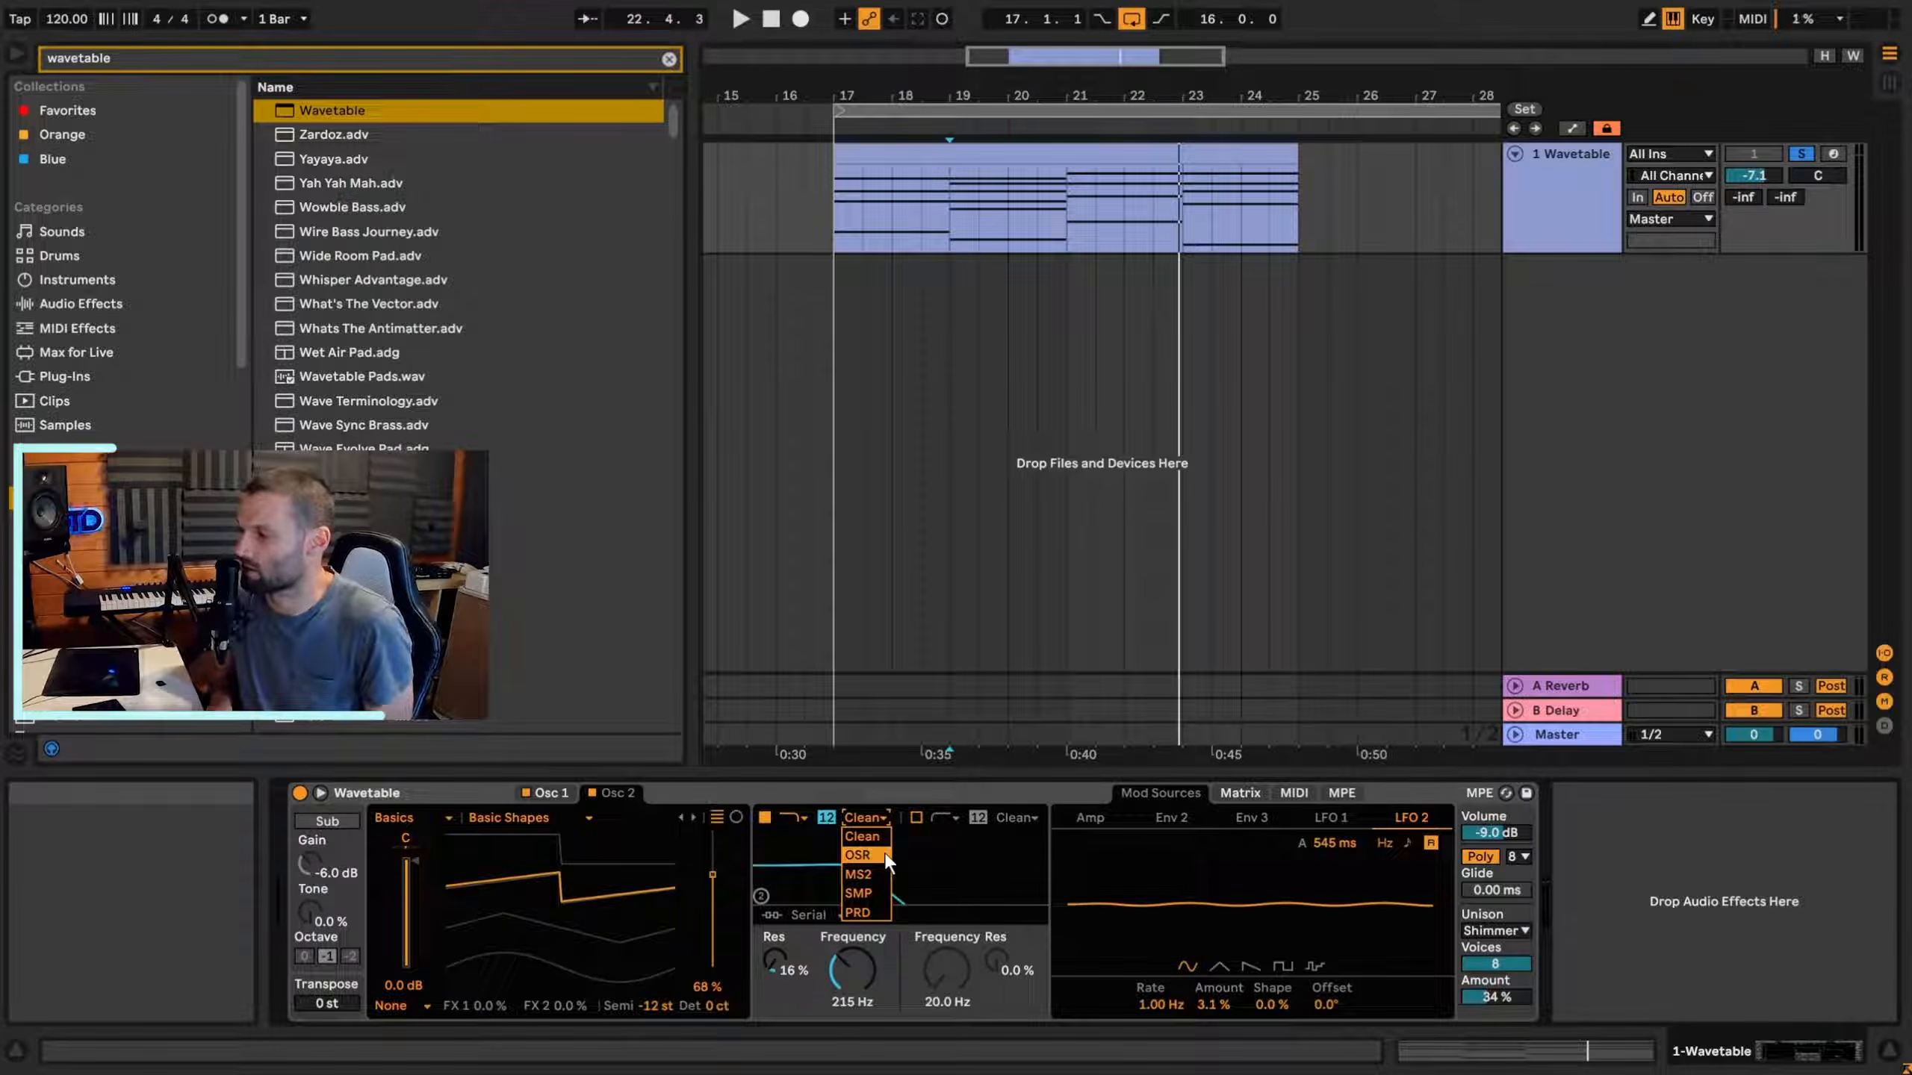
click(858, 912)
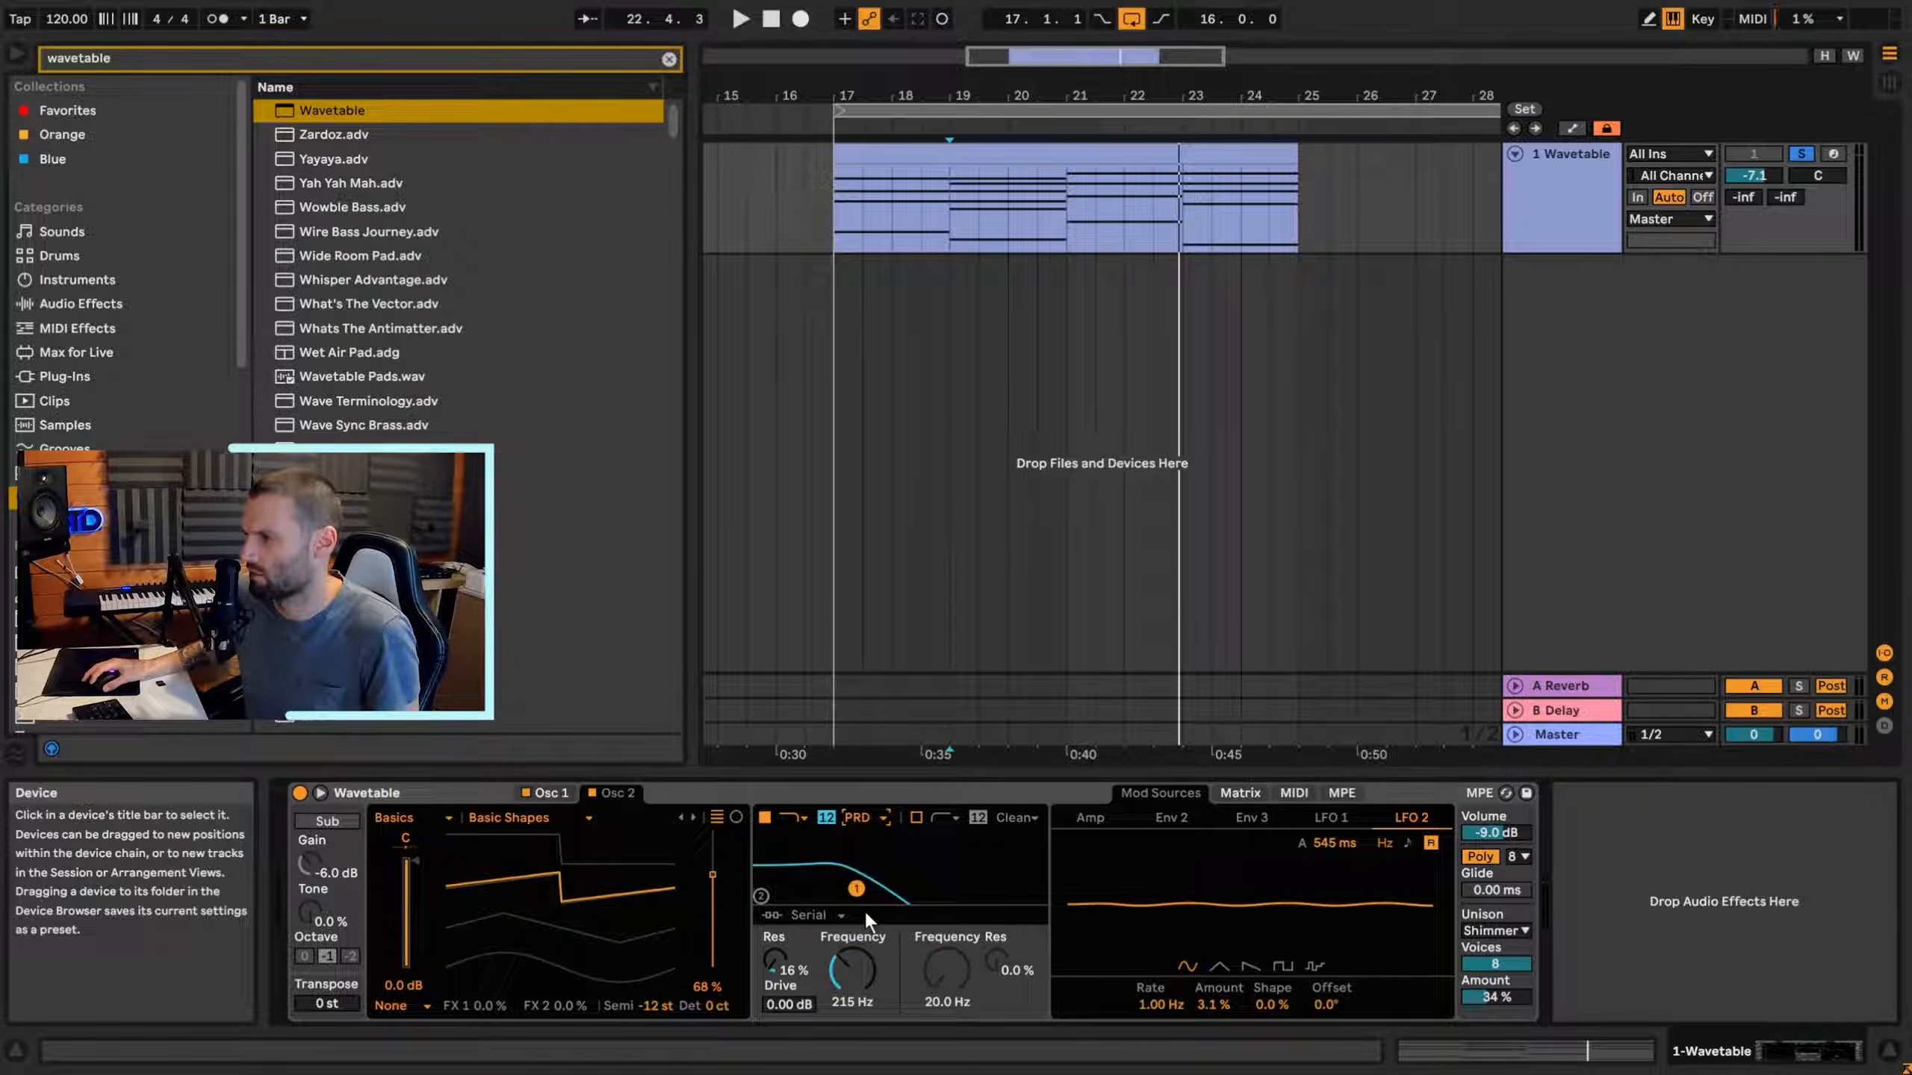
drag(863, 910, 848, 894)
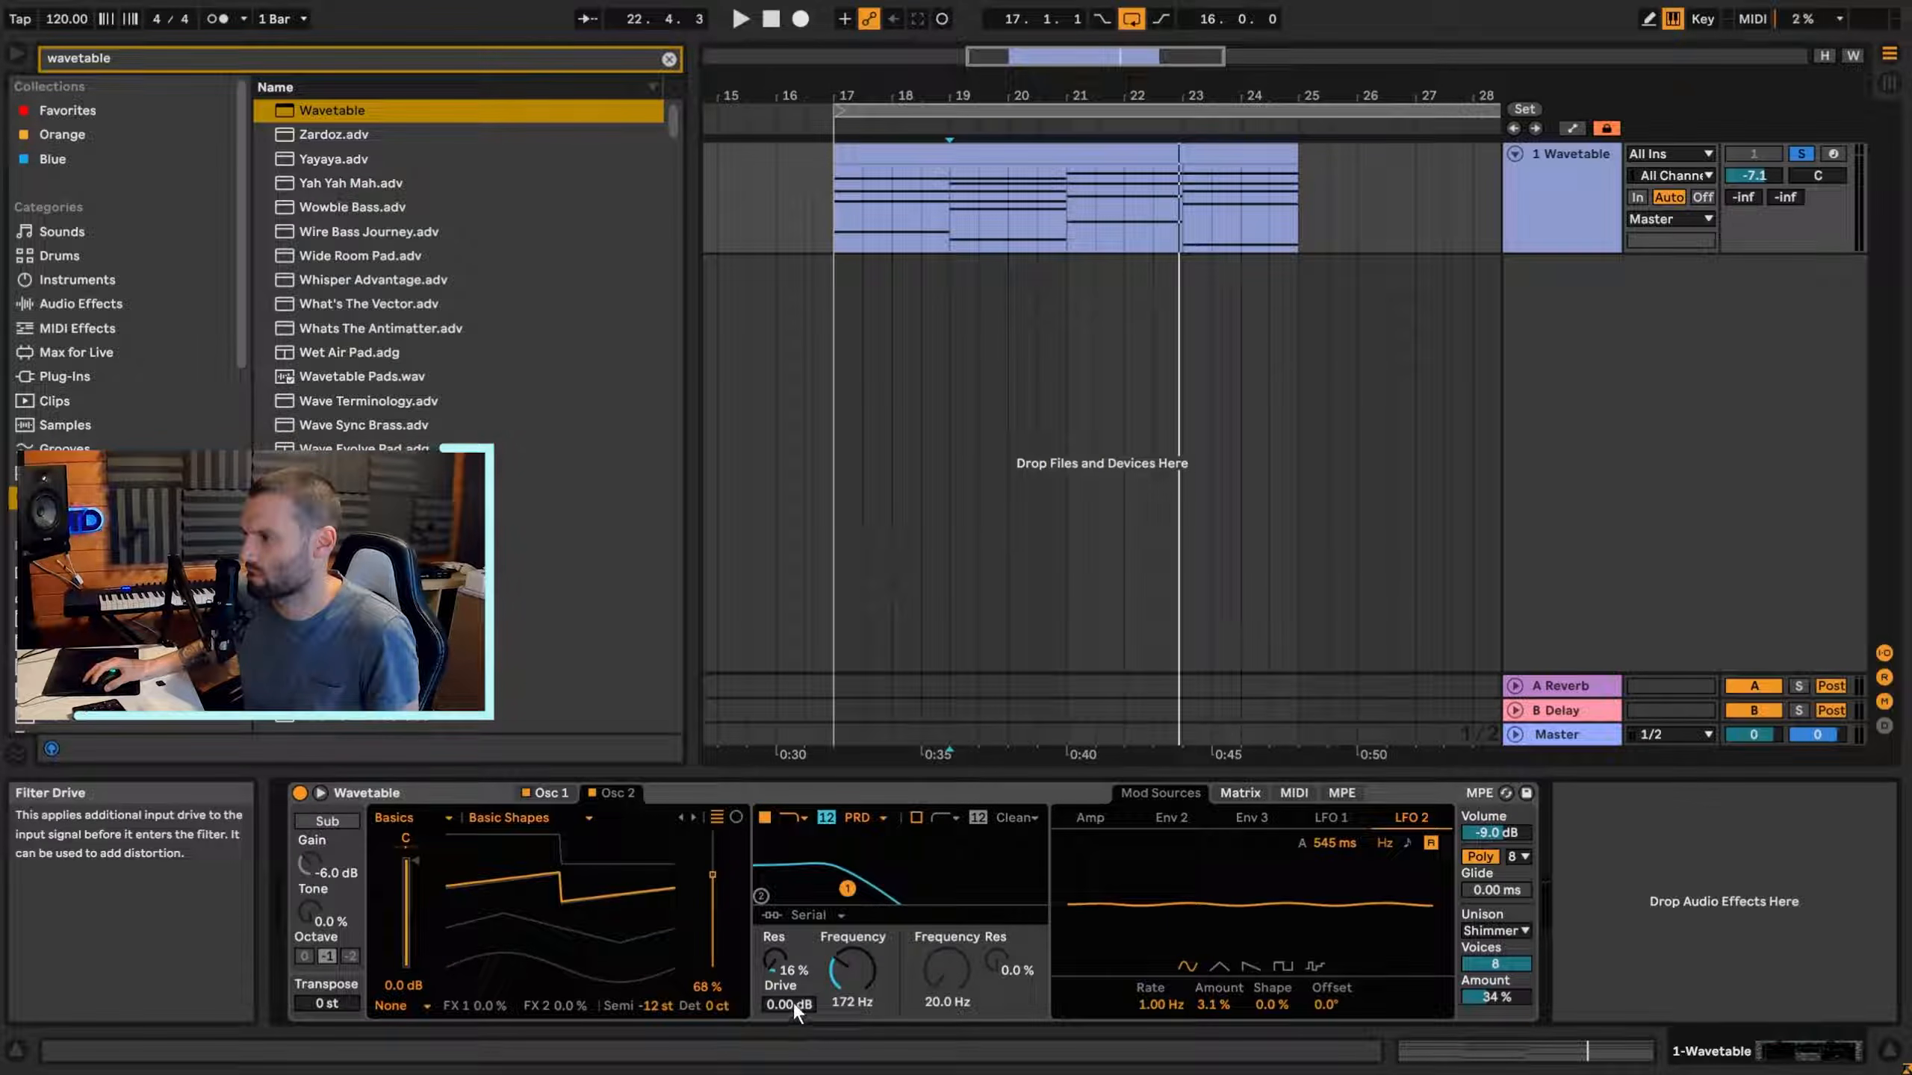
Switch filter 1 to the Clean circuit and back to PRD to compare their controls.
click(881, 818)
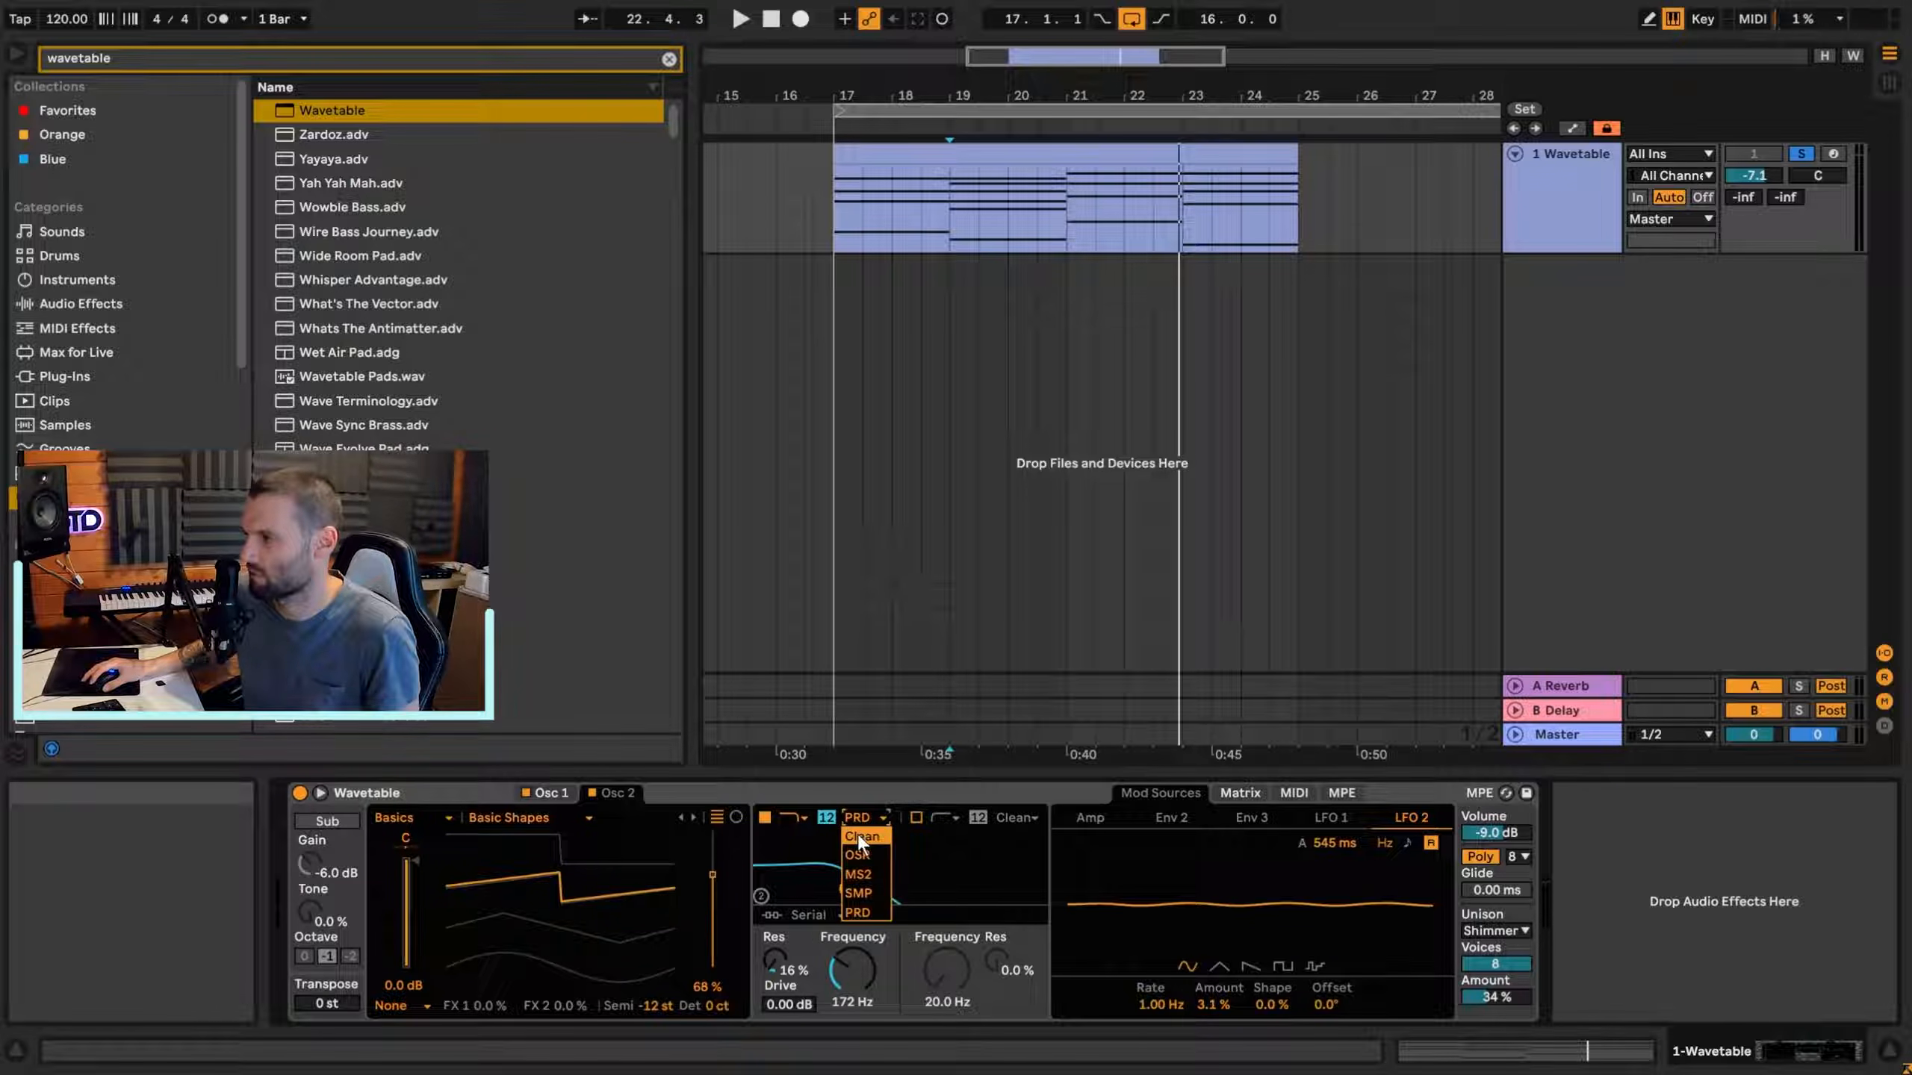
click(857, 832)
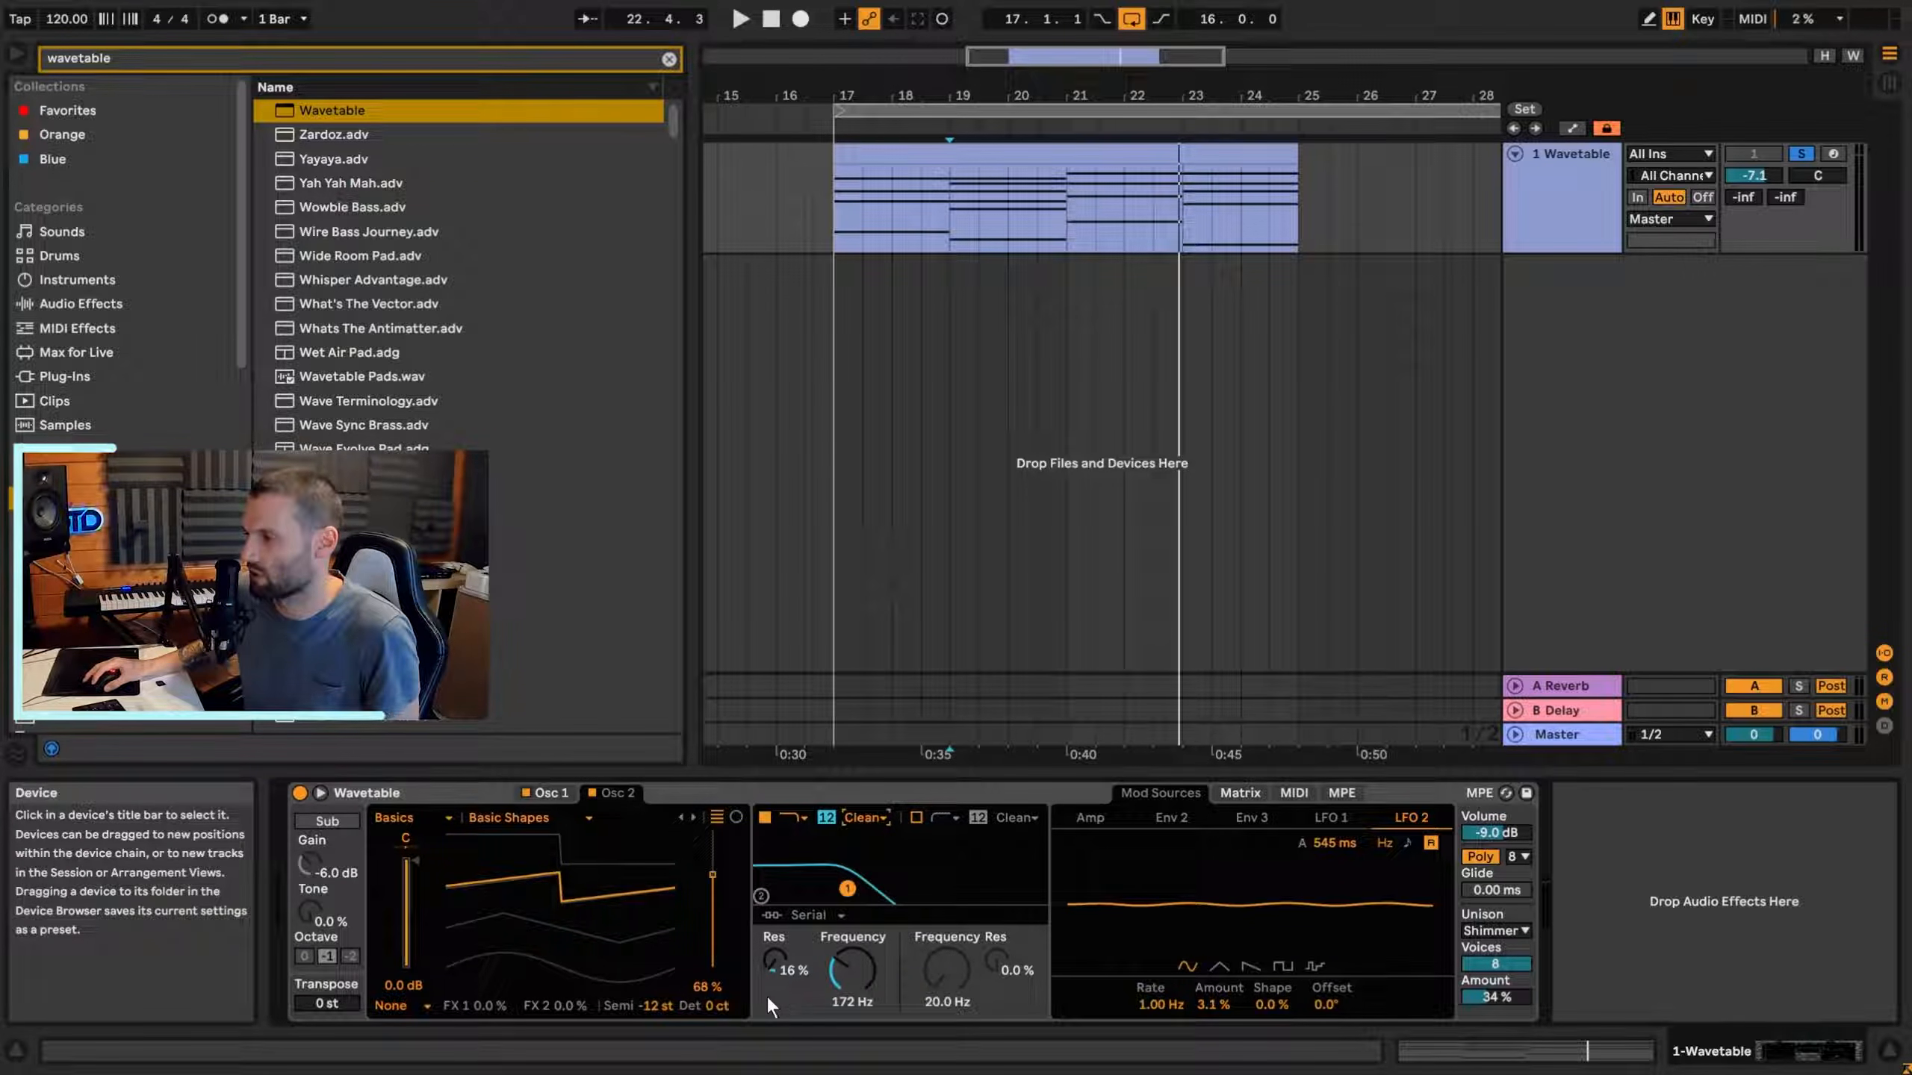
click(864, 816)
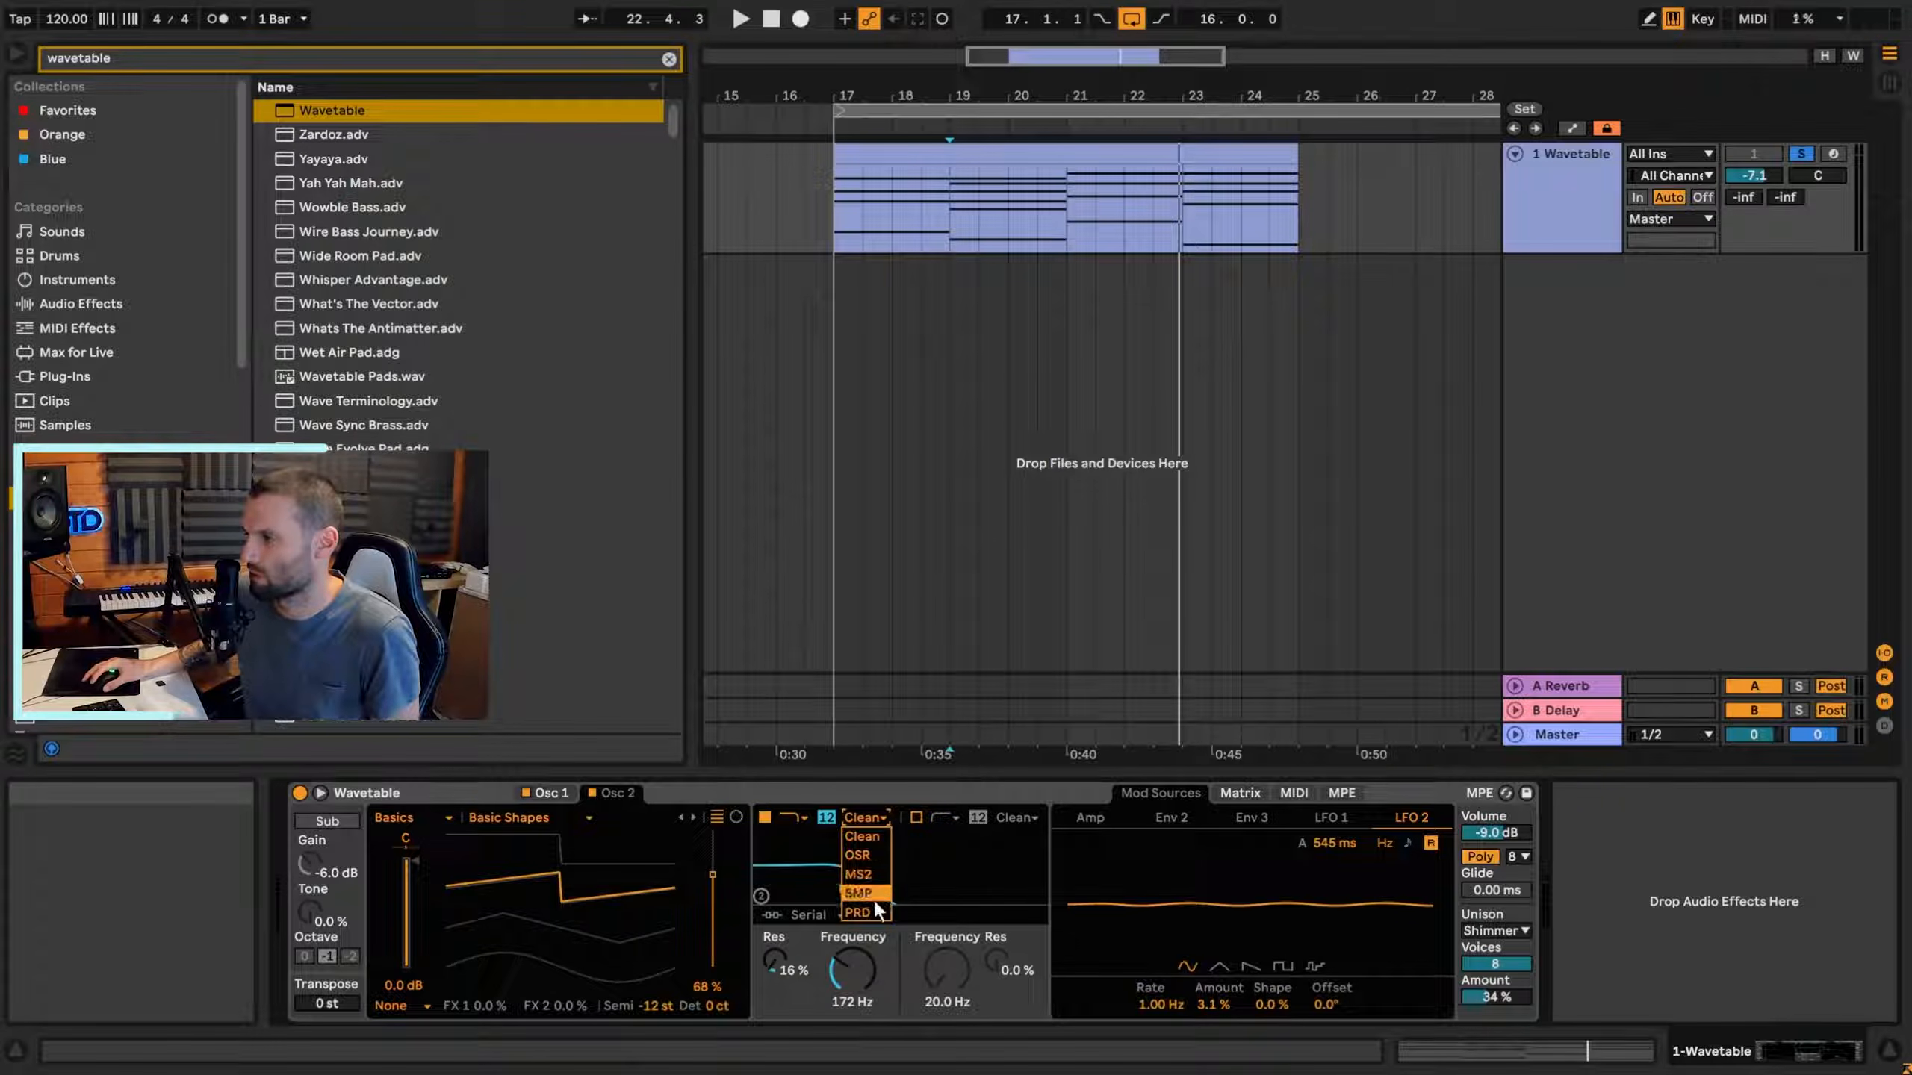
click(866, 913)
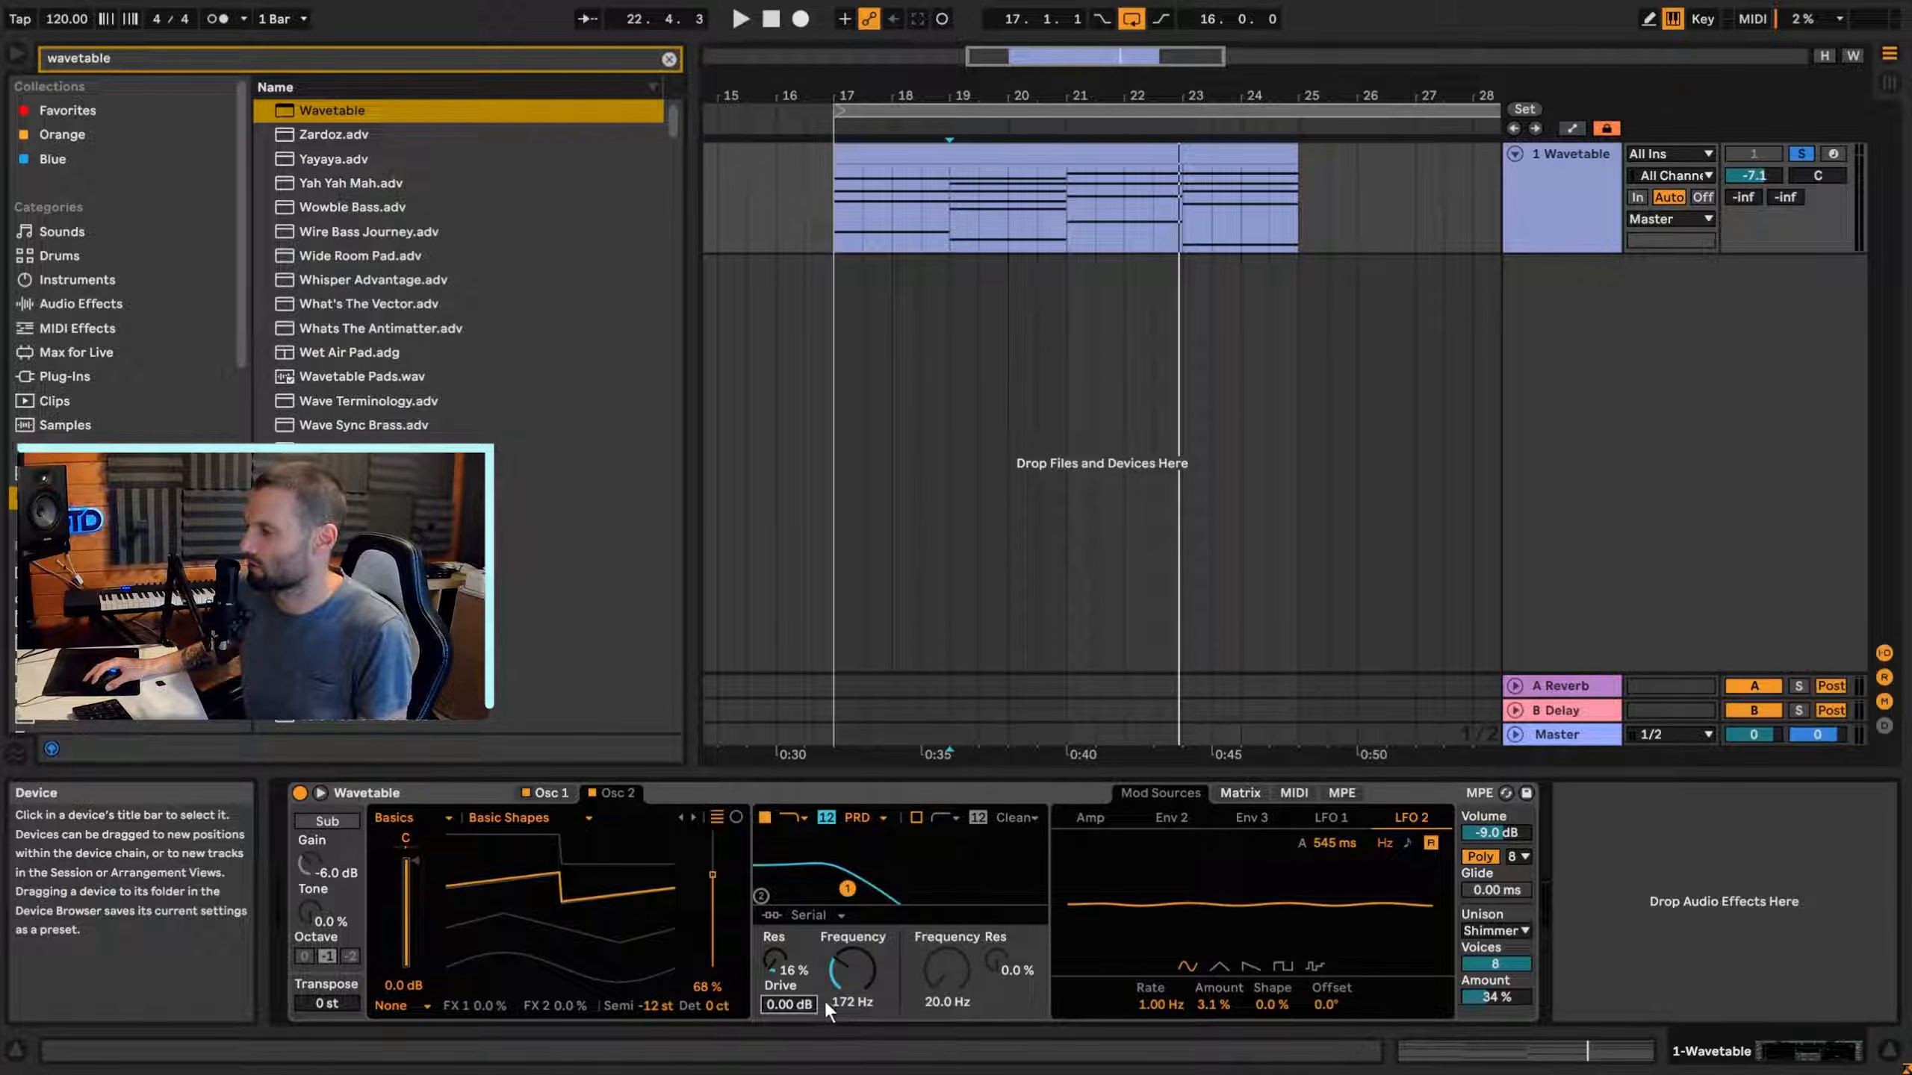
Raise filter 1's drive to 7.12 dB while auditioning the chords and lower Wavetable's volume to -29 dB.
key(space)
drag(795, 1004, 795, 963)
key(space)
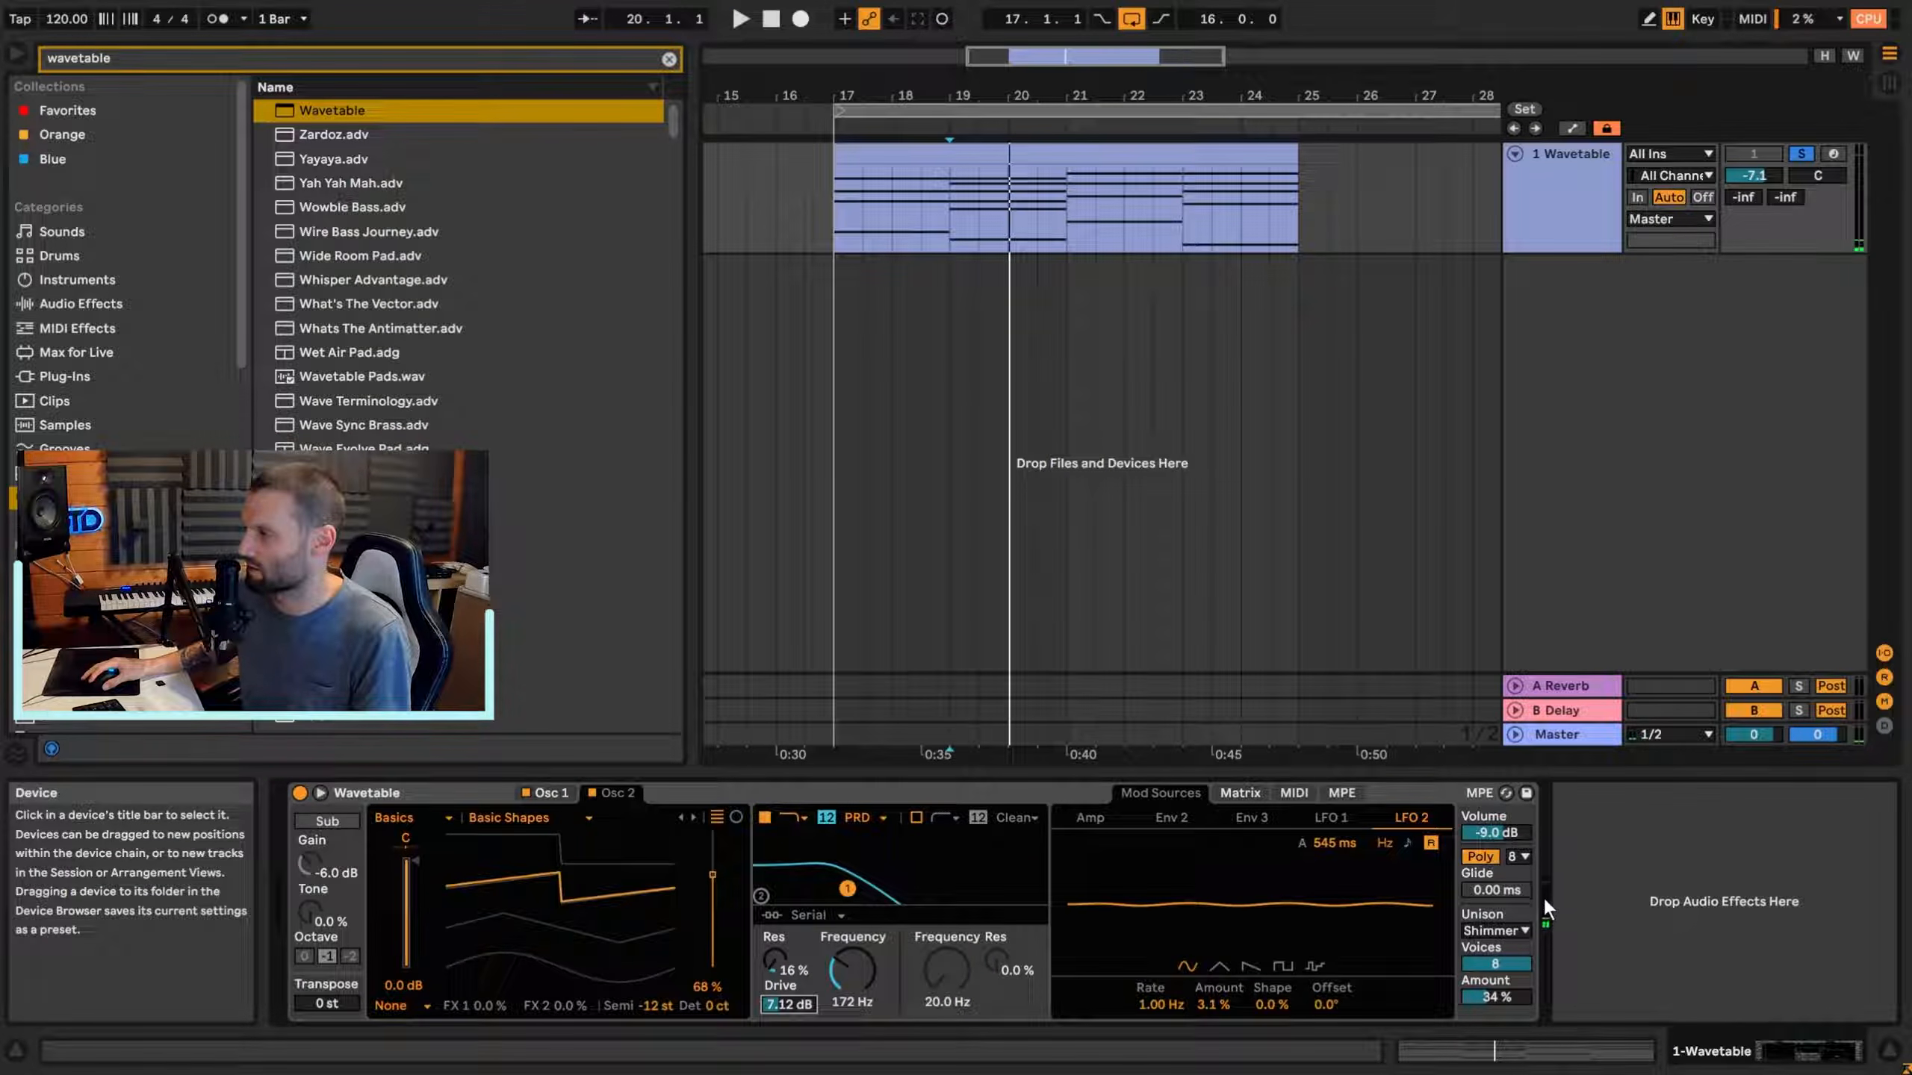
drag(1493, 838, 1493, 881)
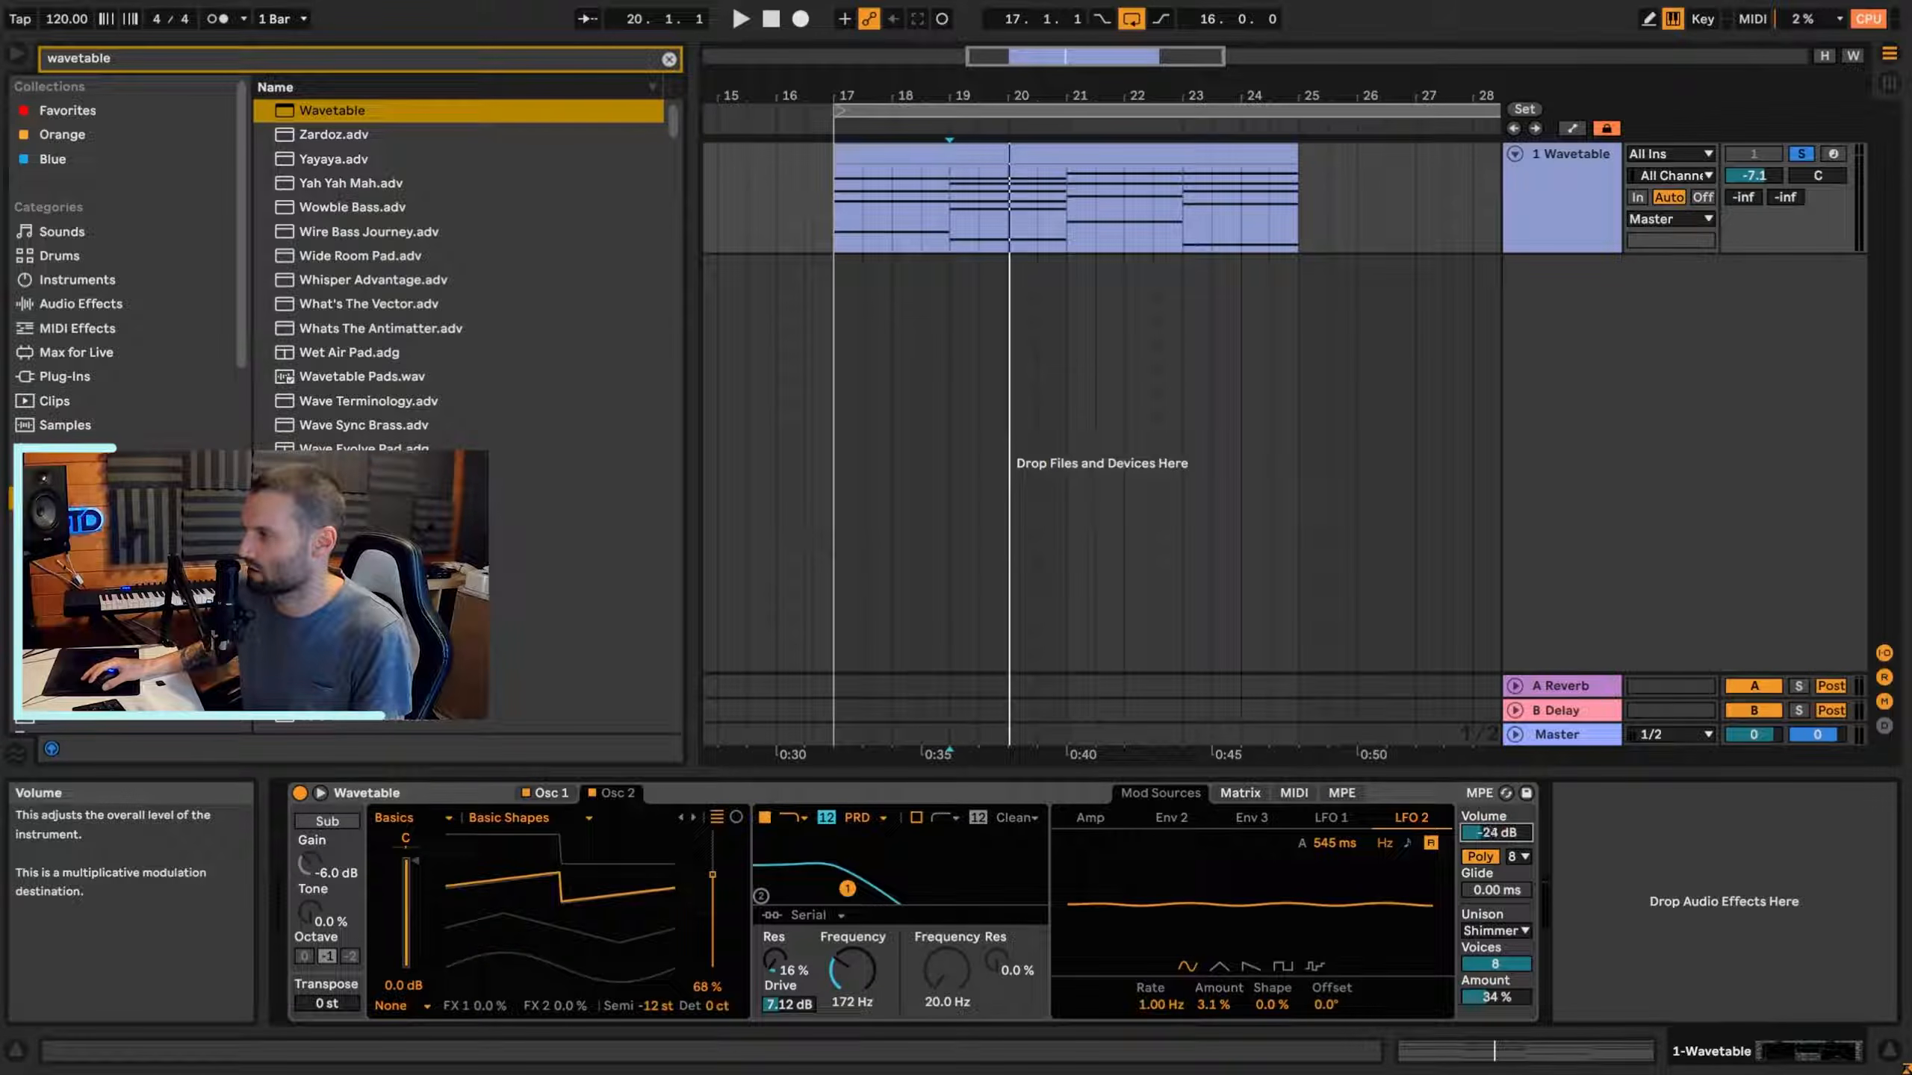
key(space)
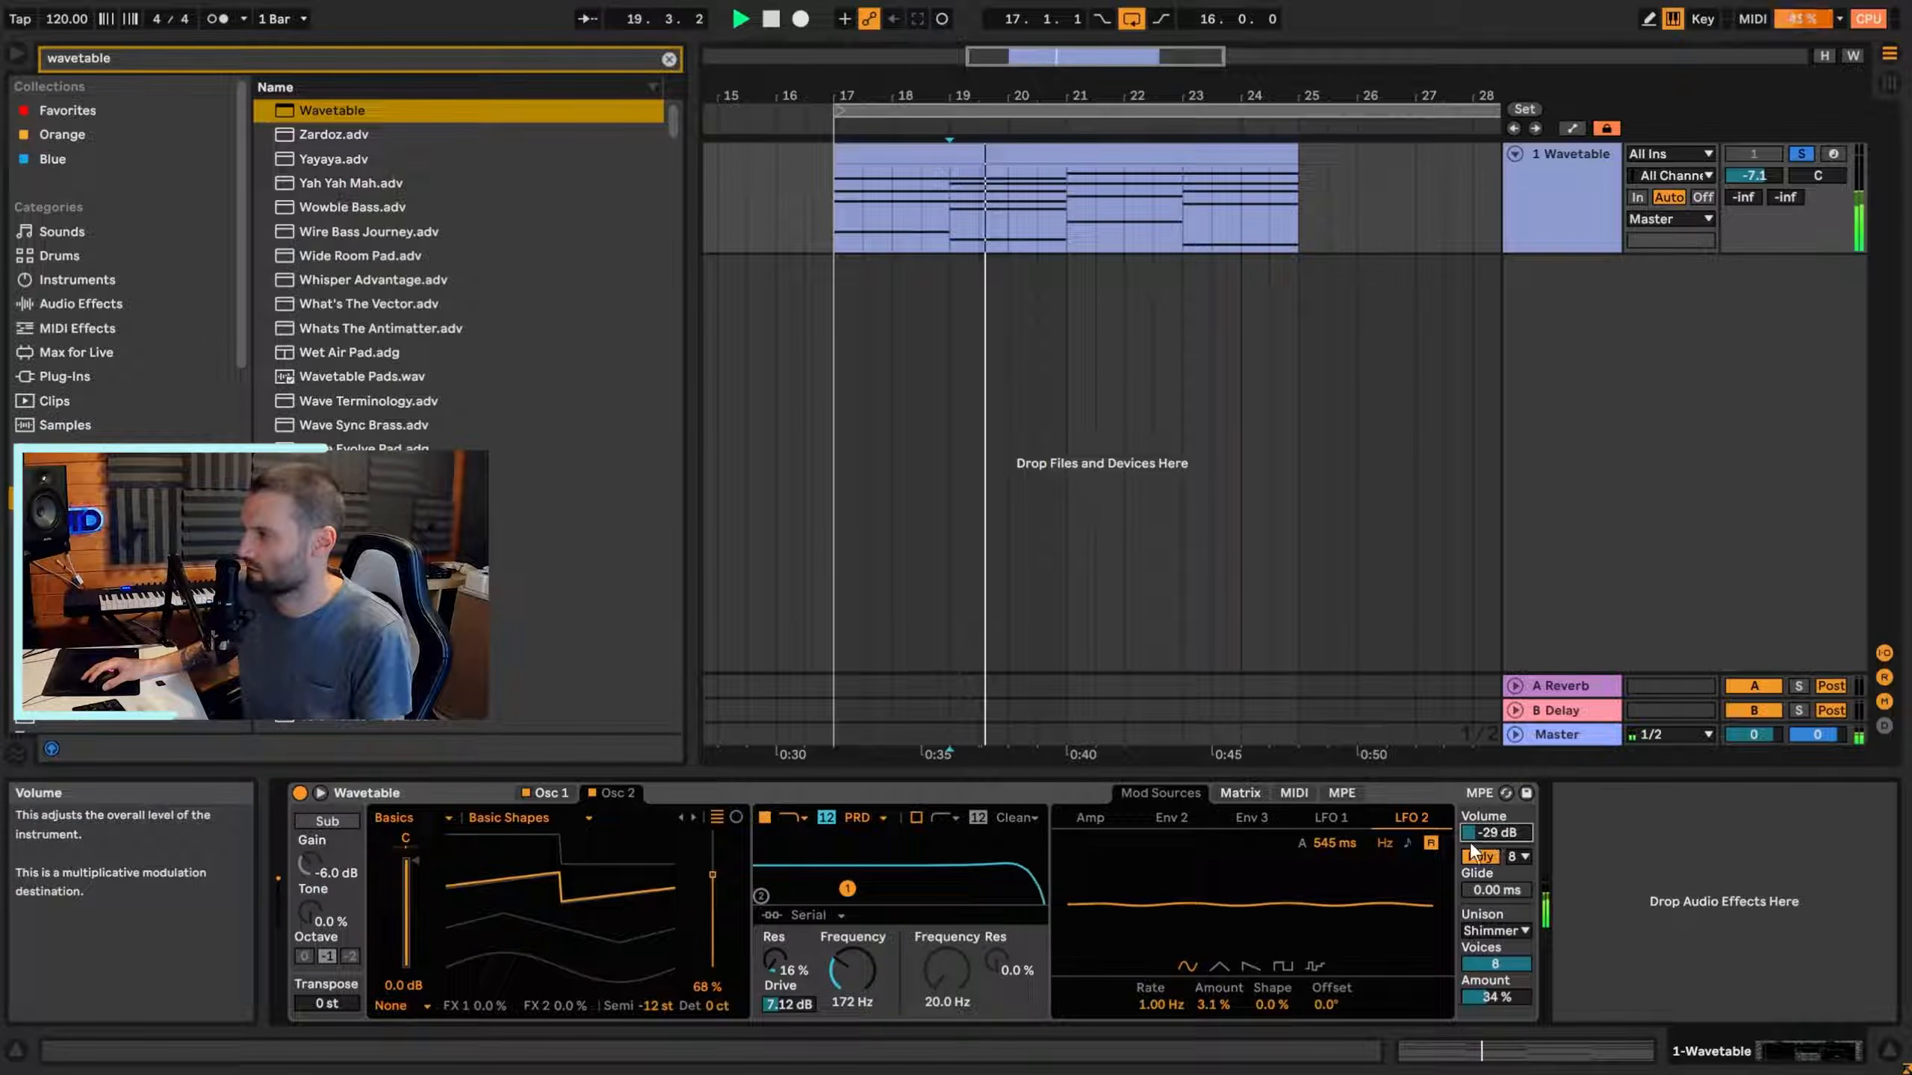
Raise filter 1's drive to 19.1 dB and lower Wavetable's volume to -34 dB while the chords play.
drag(797, 1004, 797, 979)
key(space)
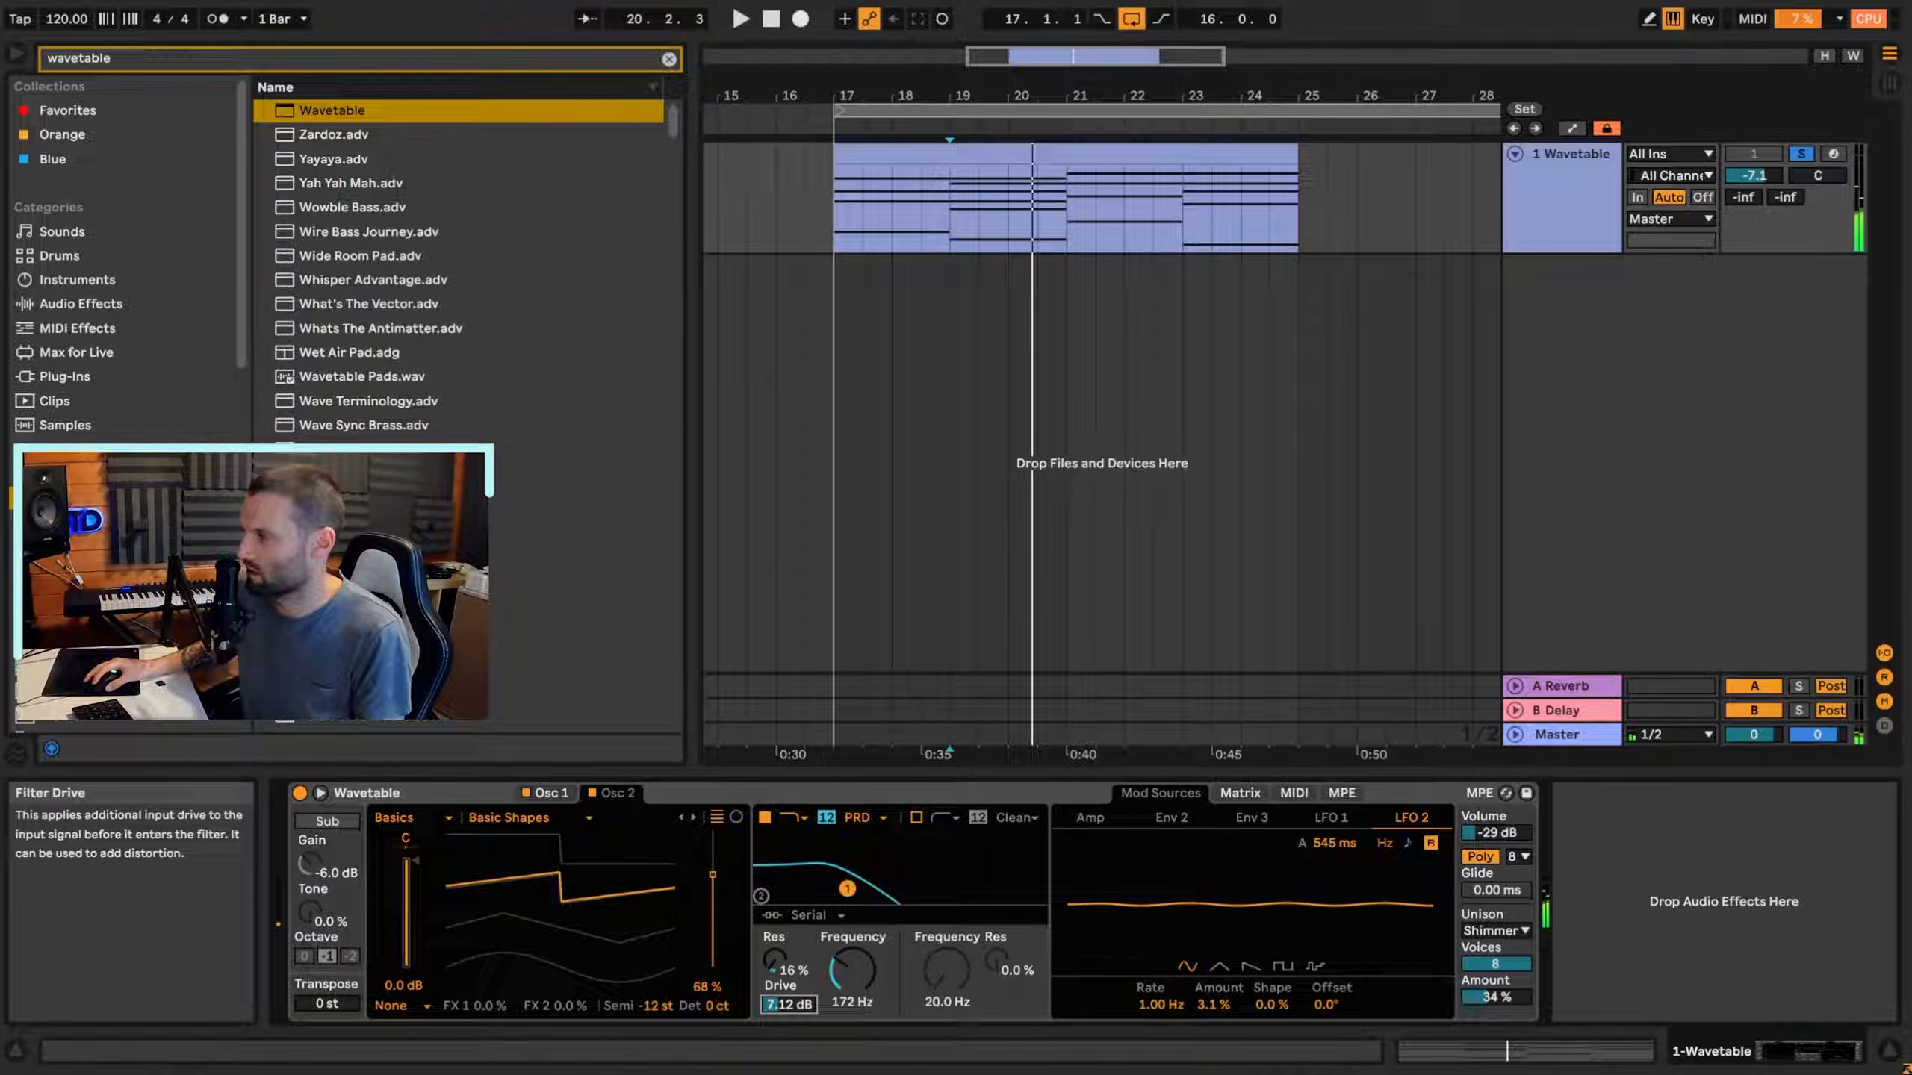
key(space)
drag(787, 1004, 788, 997)
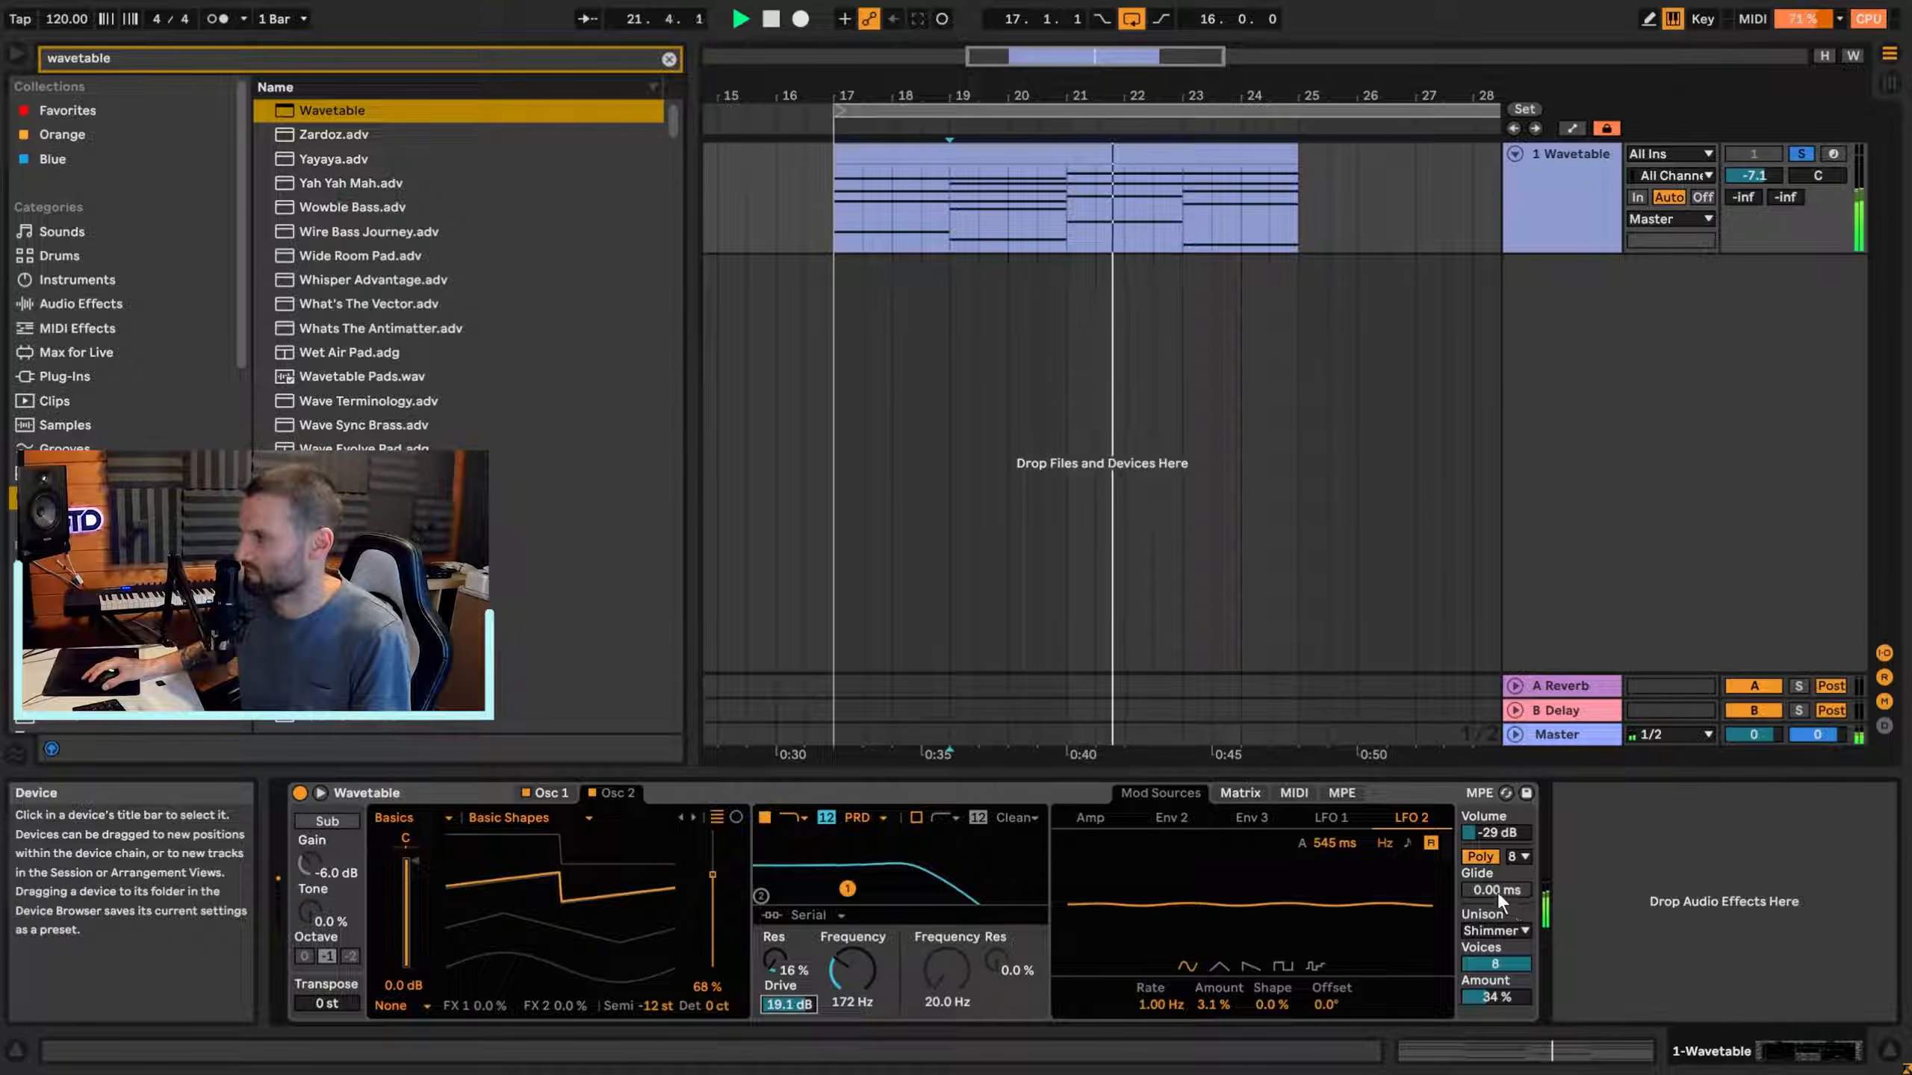
drag(1487, 832, 1486, 843)
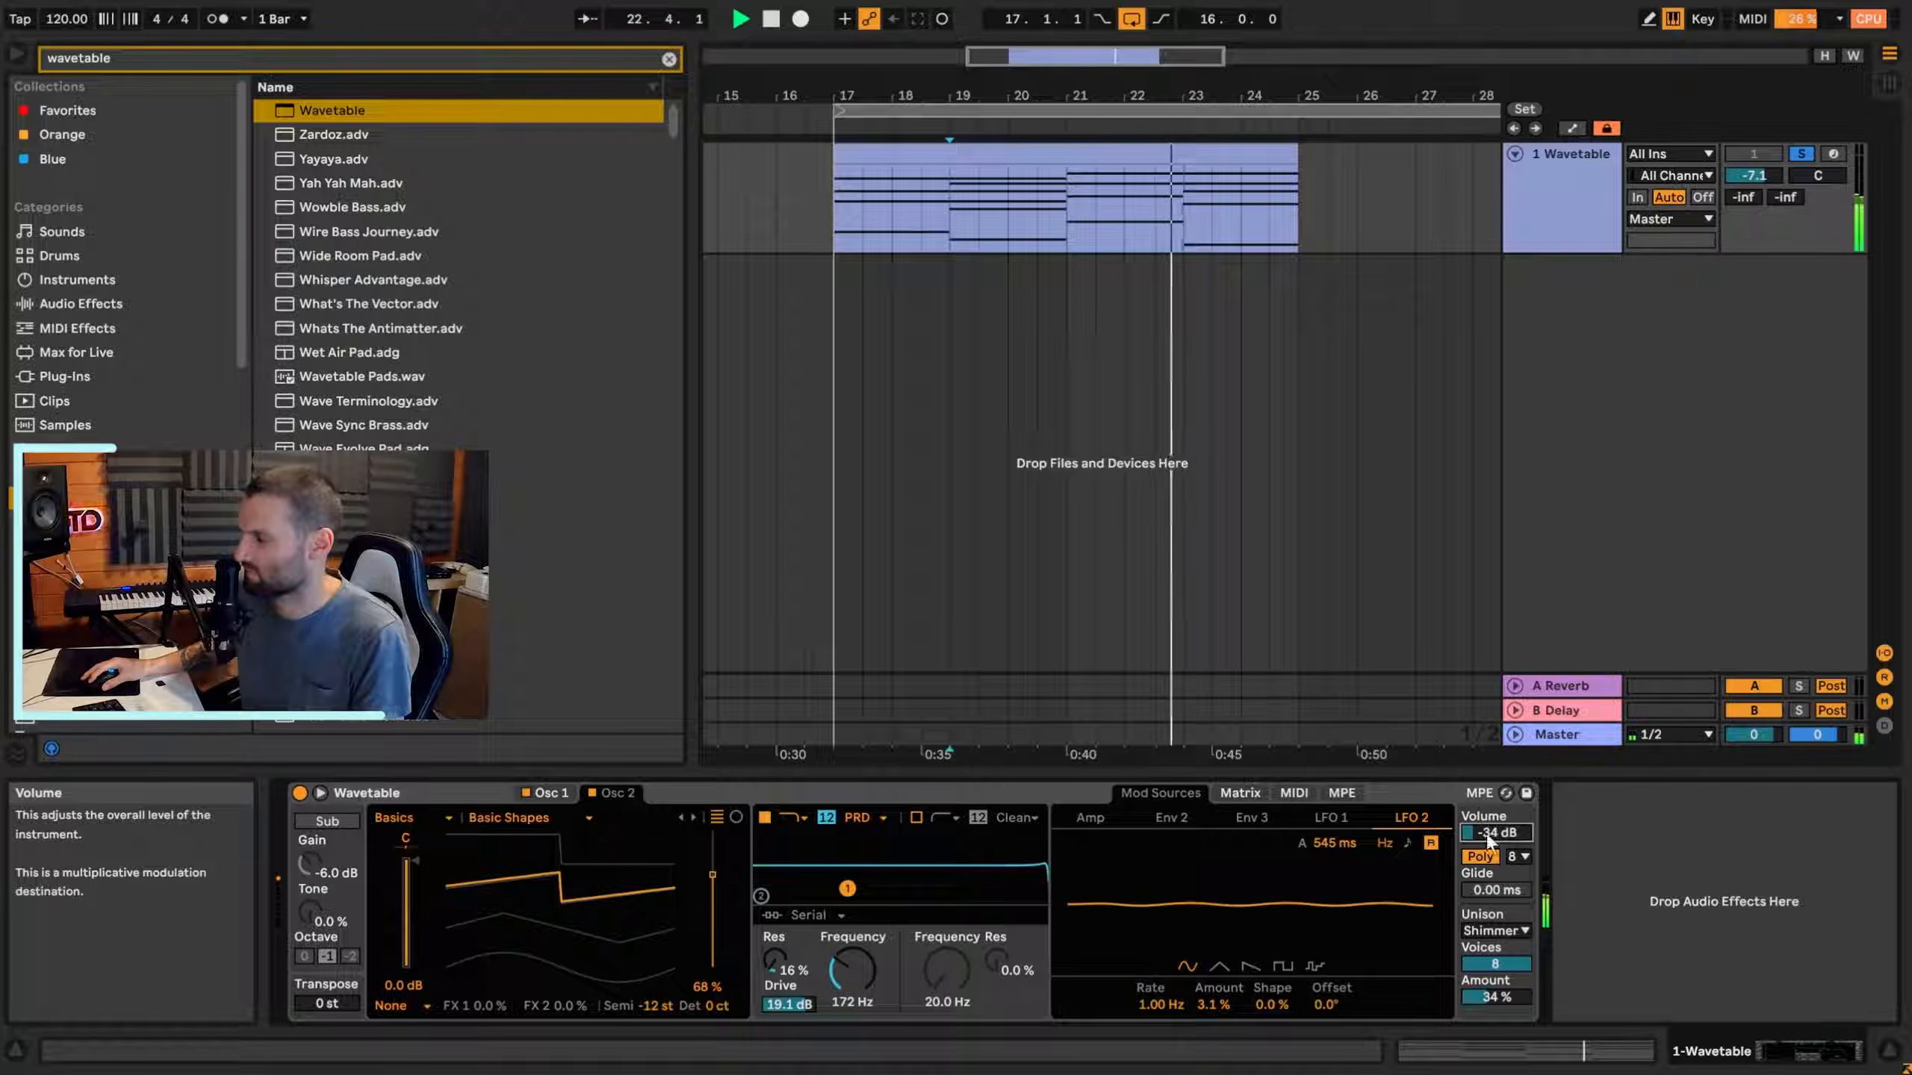
key(space)
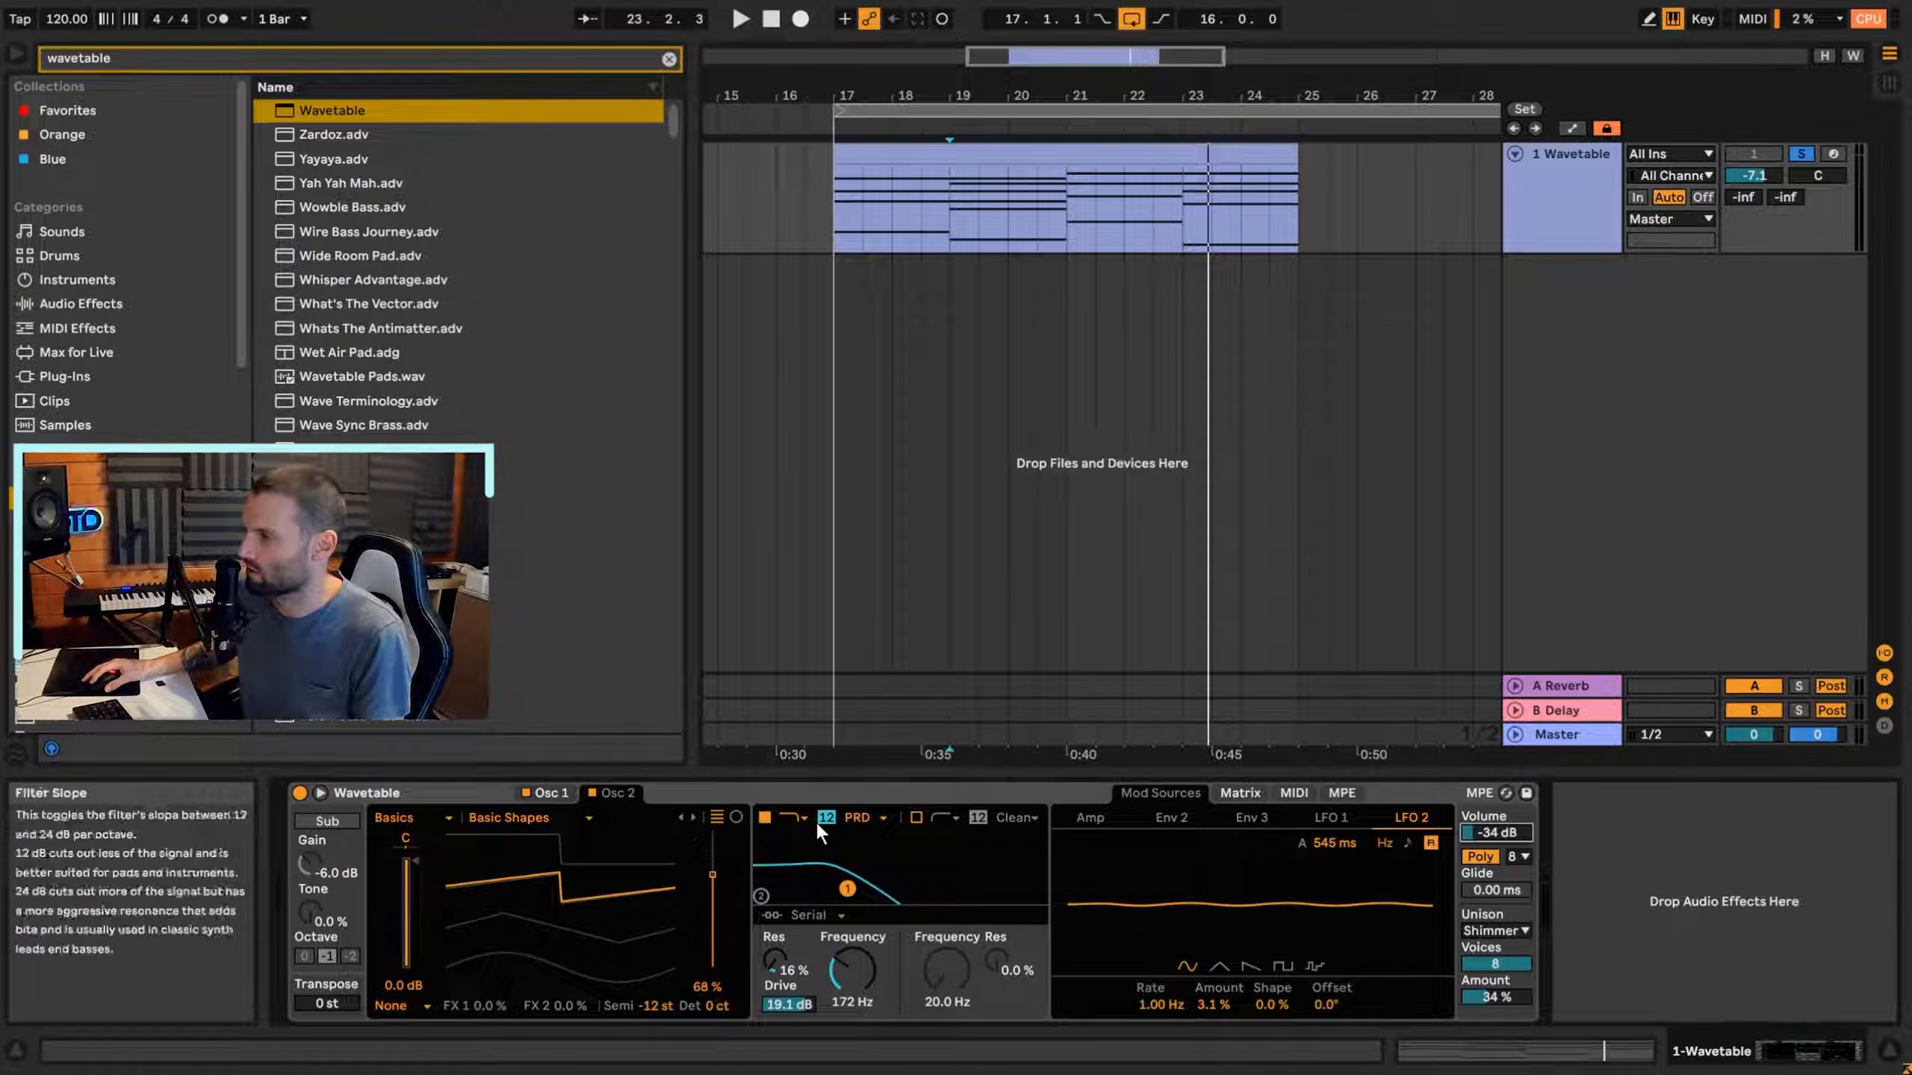
Audition different filter 1 resonance amounts, settling on 57% resonance with 24.0 dB of drive.
drag(778, 960, 778, 930)
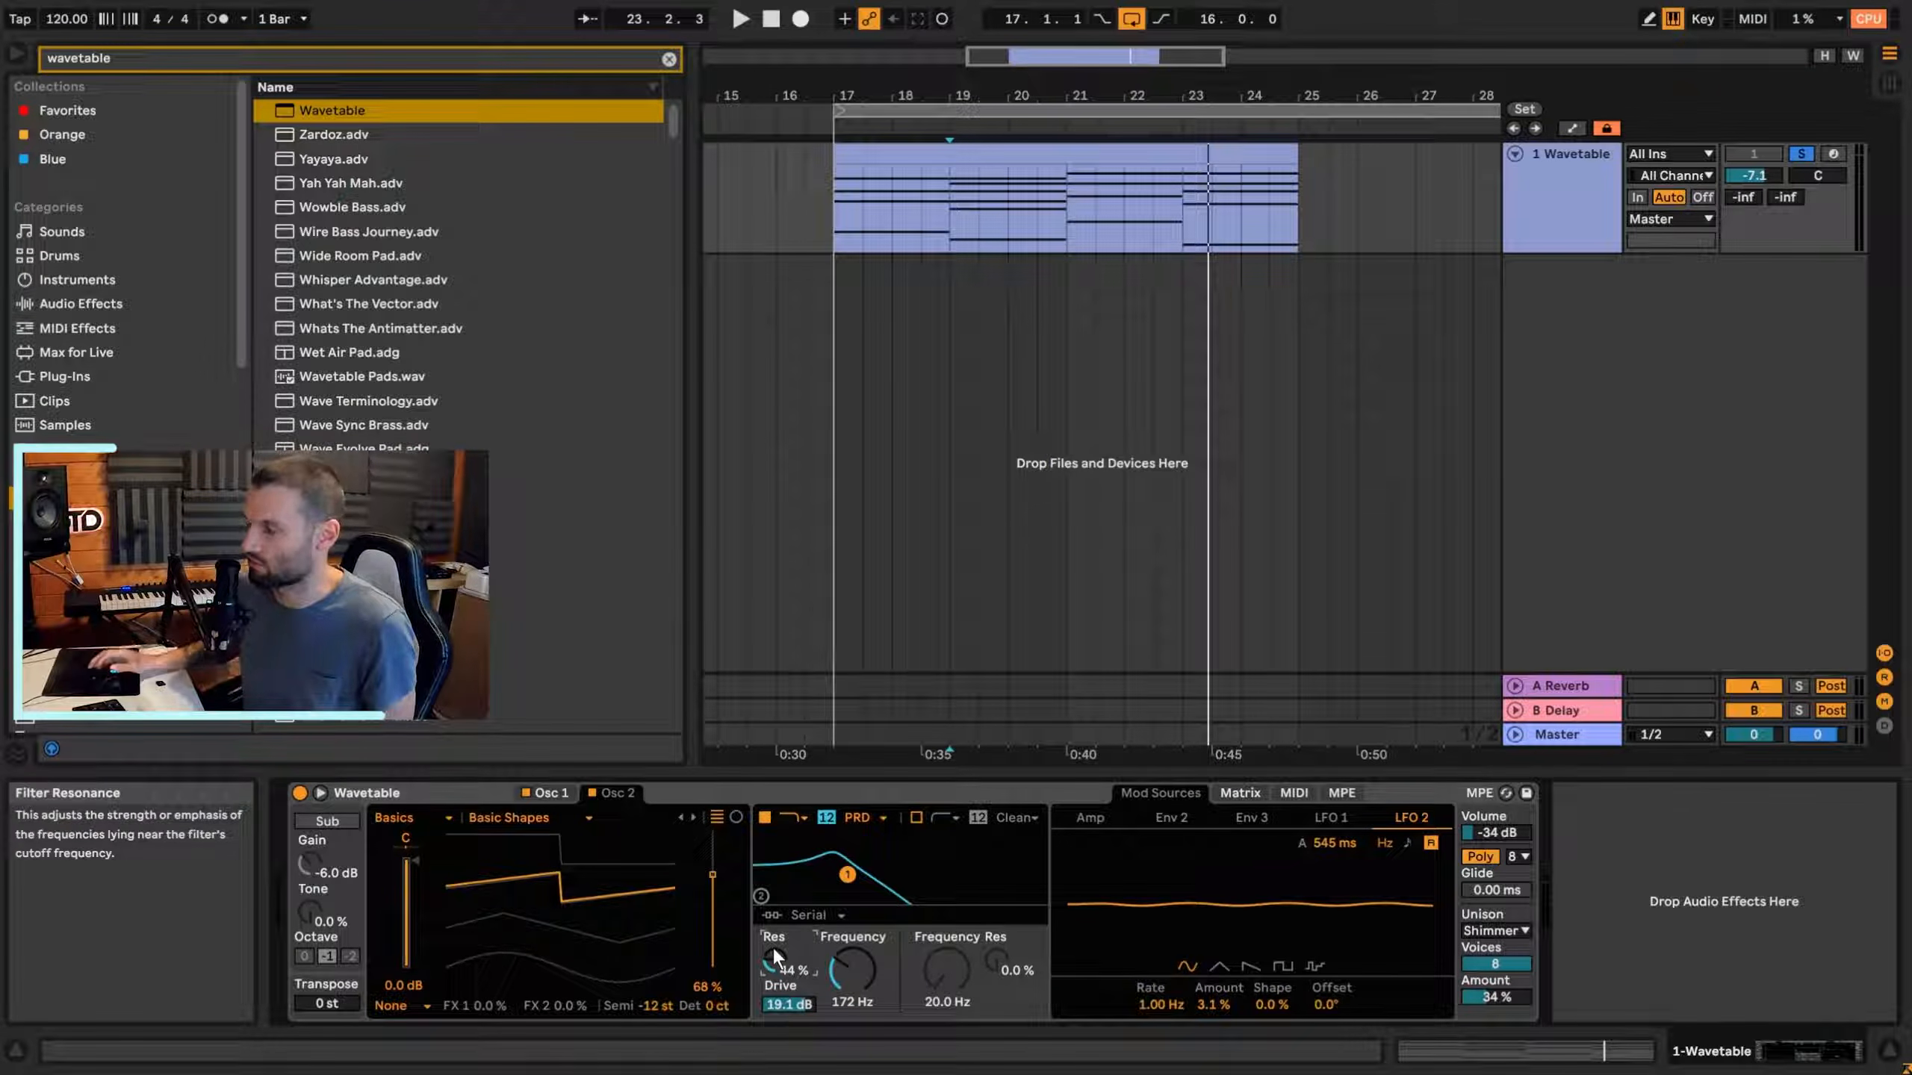
key(space)
mouse_move(781, 962)
mouse_down()
mouse_move(781, 935)
mouse_move(799, 943)
mouse_move(788, 993)
mouse_move(788, 971)
mouse_up()
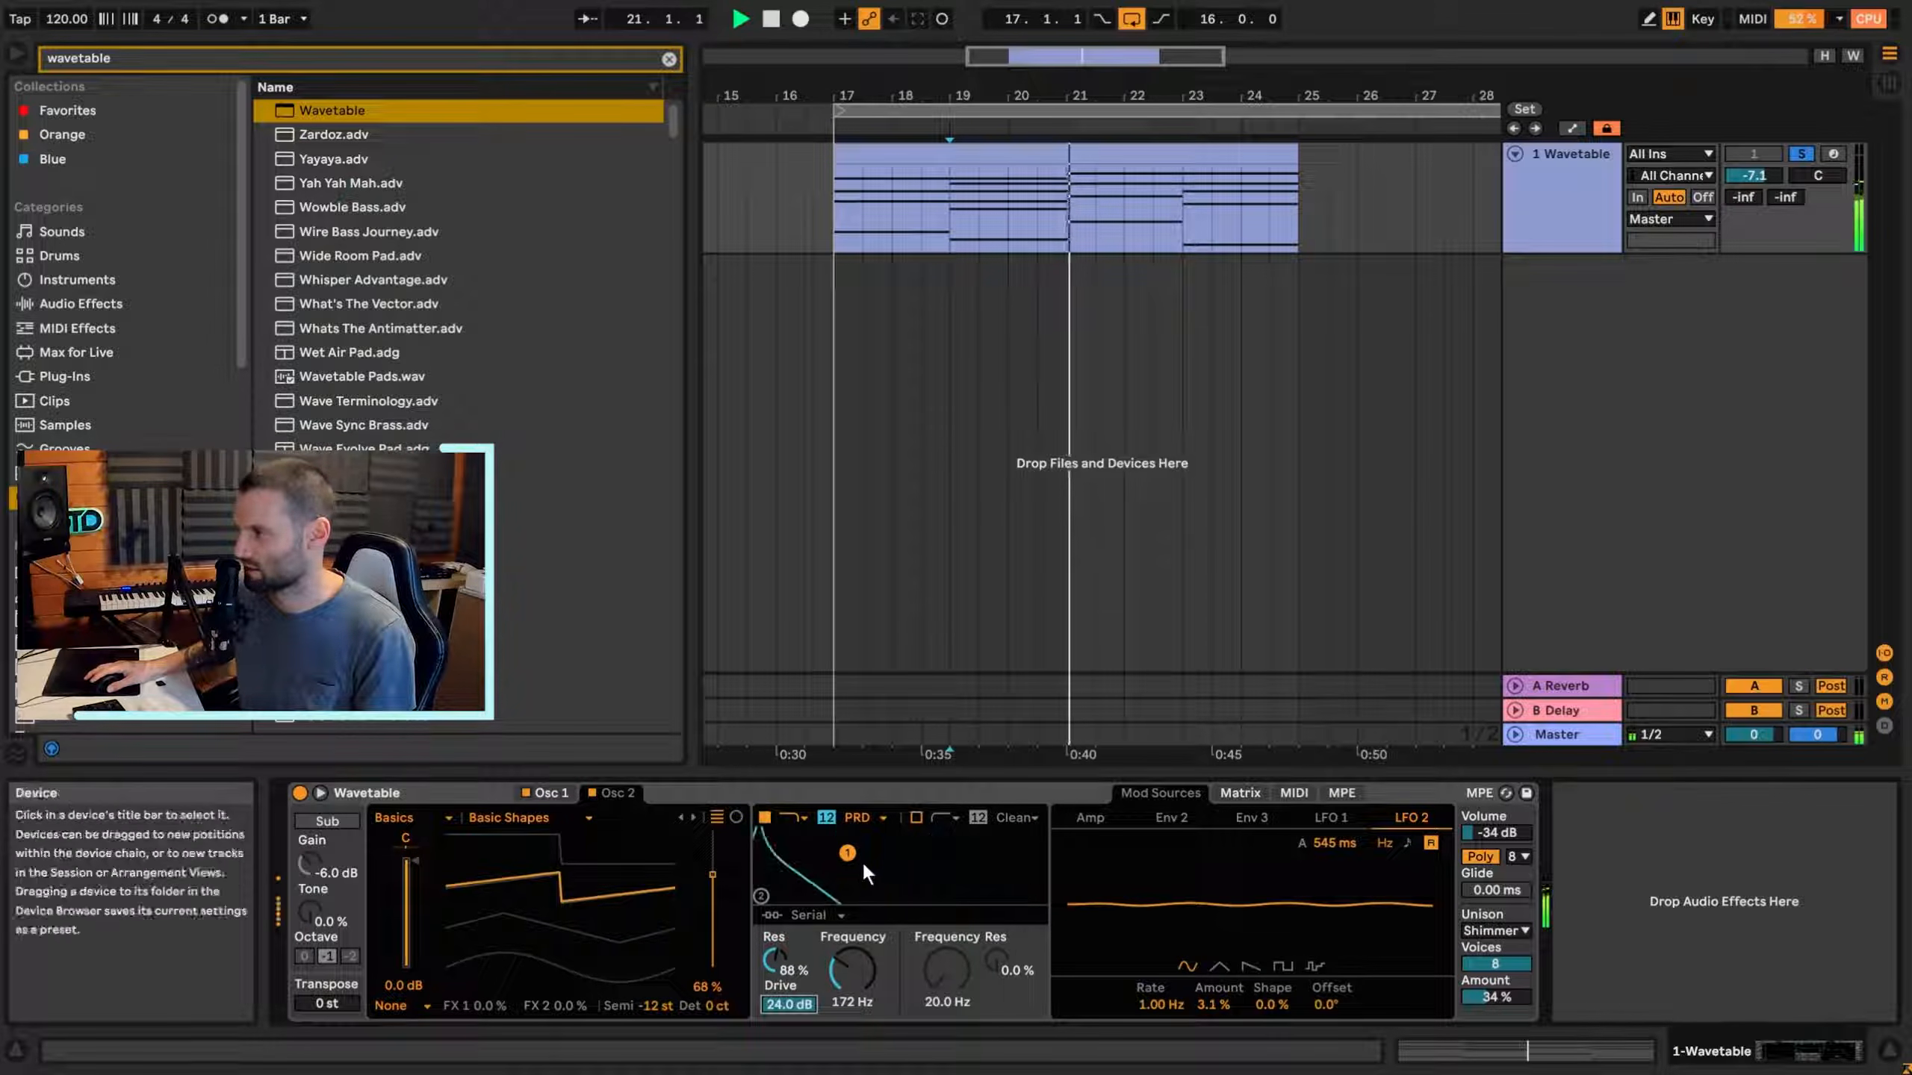
drag(772, 961, 773, 963)
key(space)
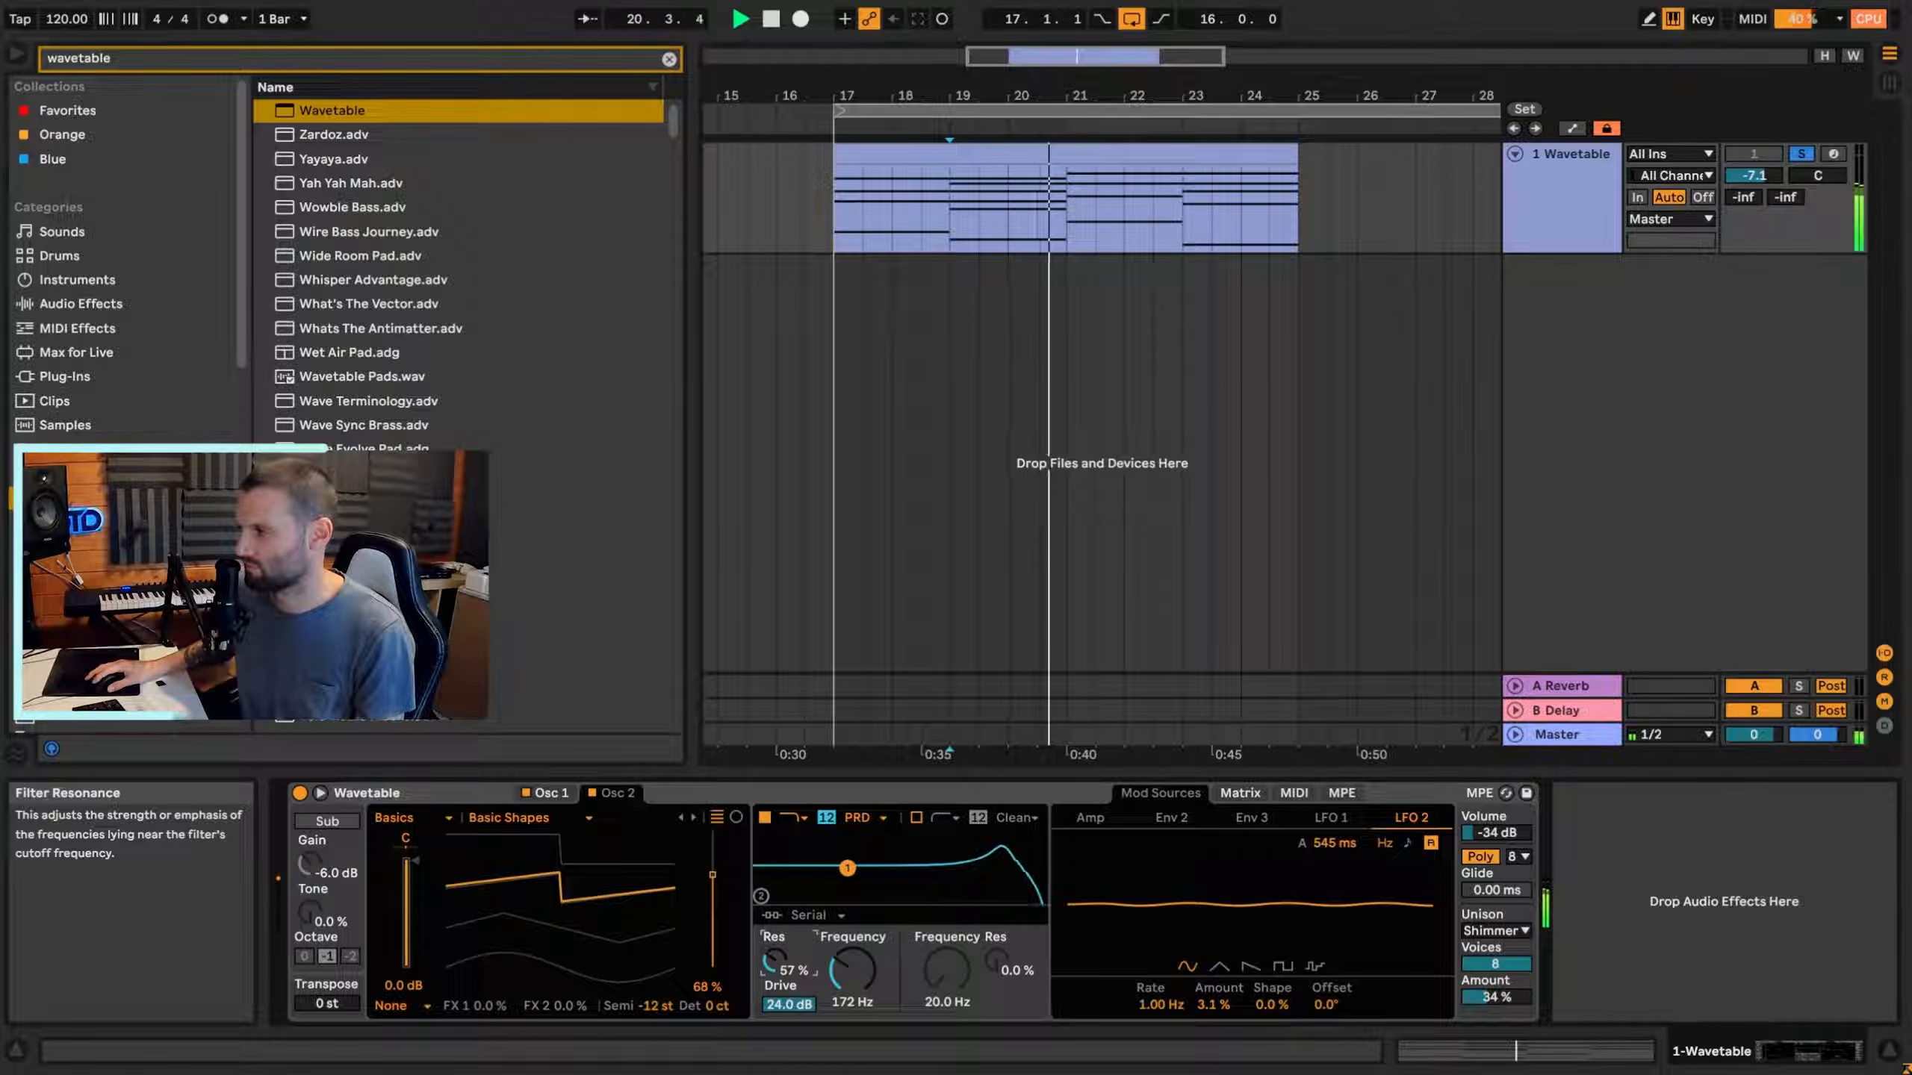
key(space)
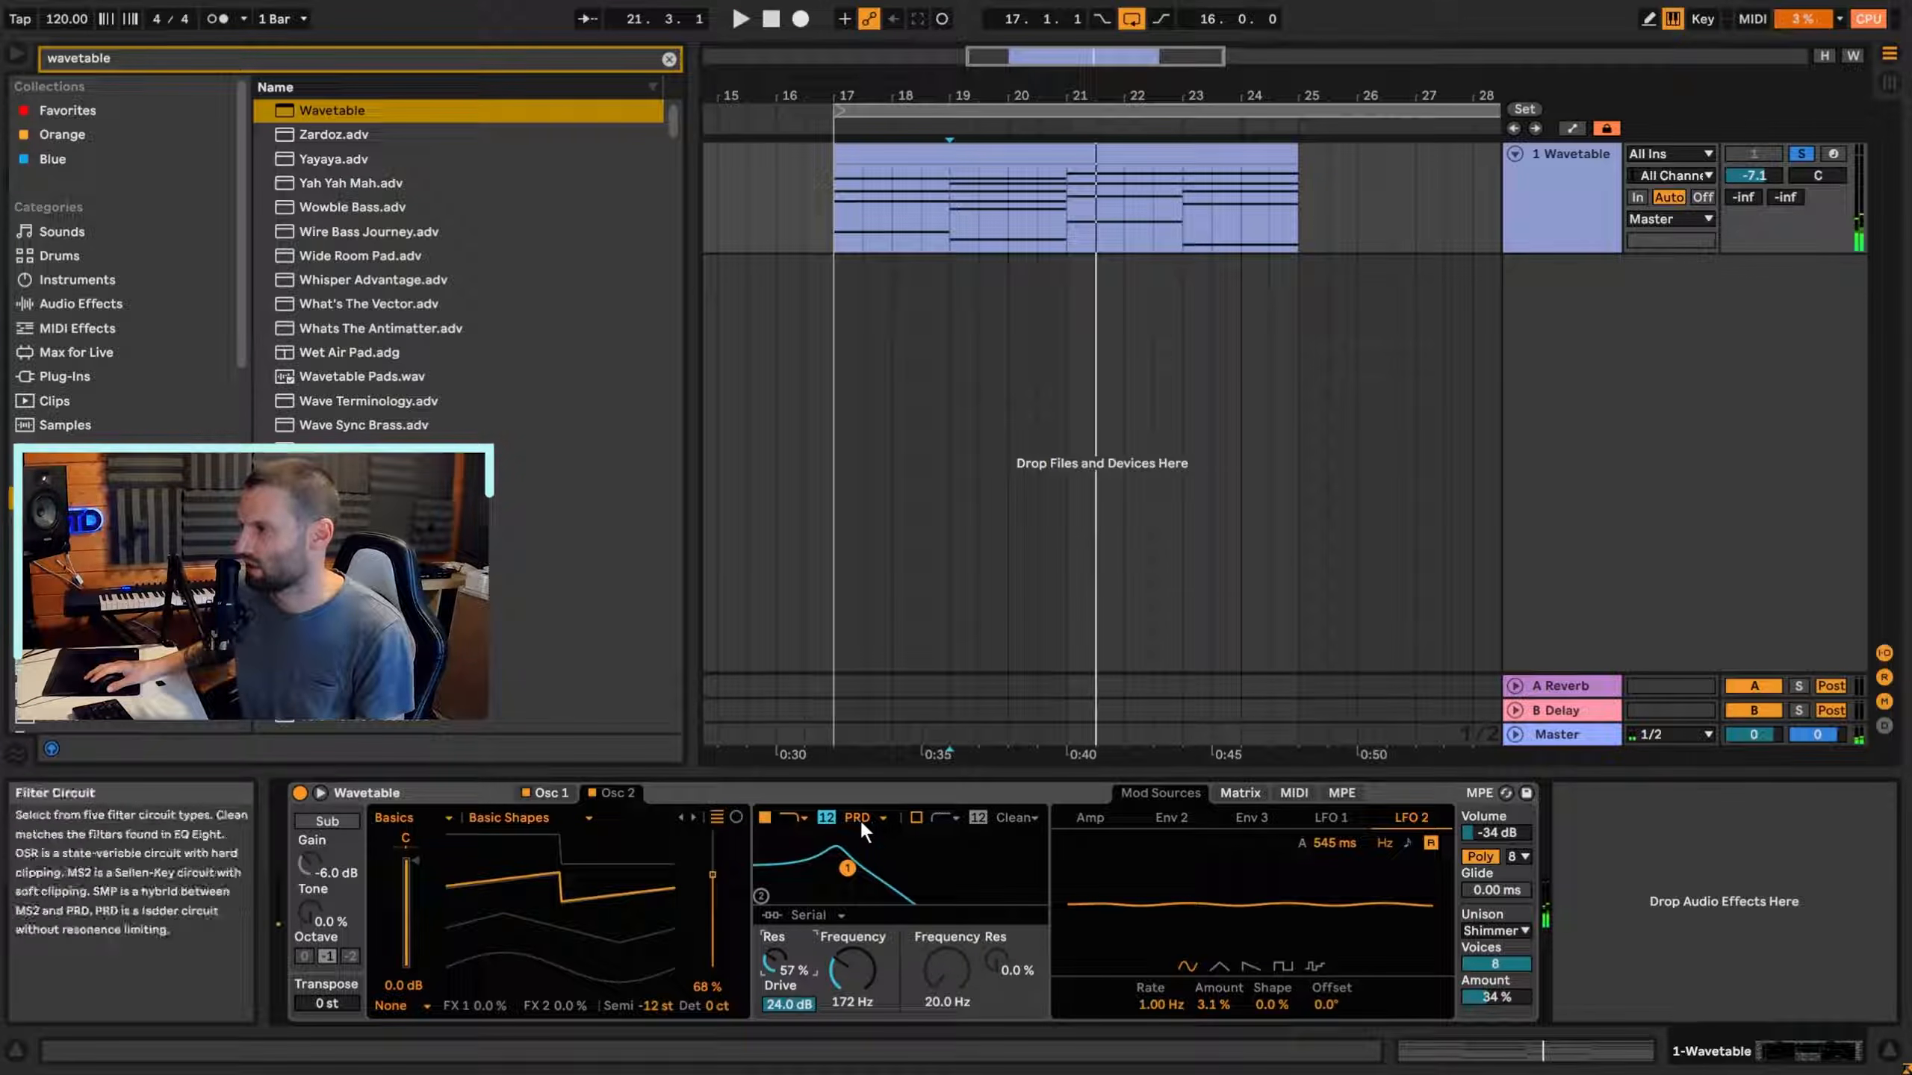
Change filter 1's slope to 24 dB per octave and reduce its drive to 23.1 dB while auditioning the chords.
click(803, 816)
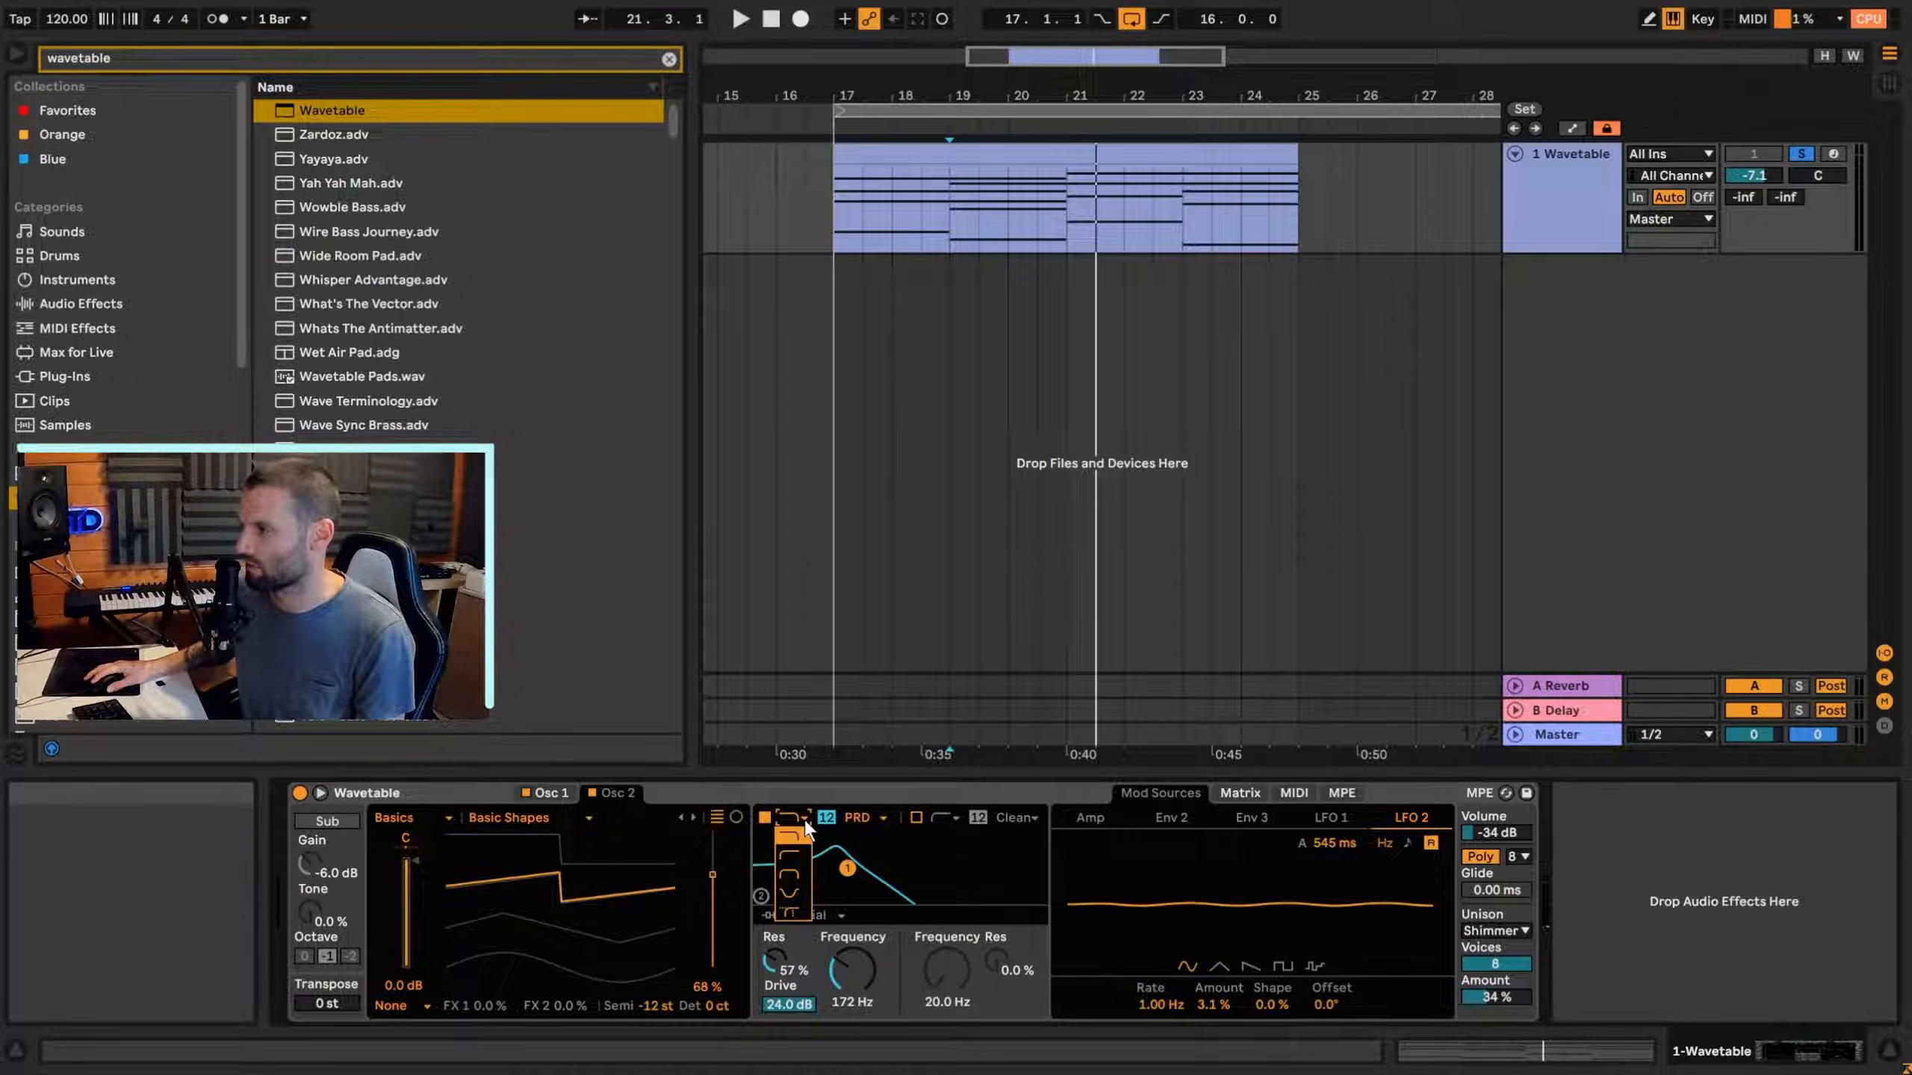
click(806, 821)
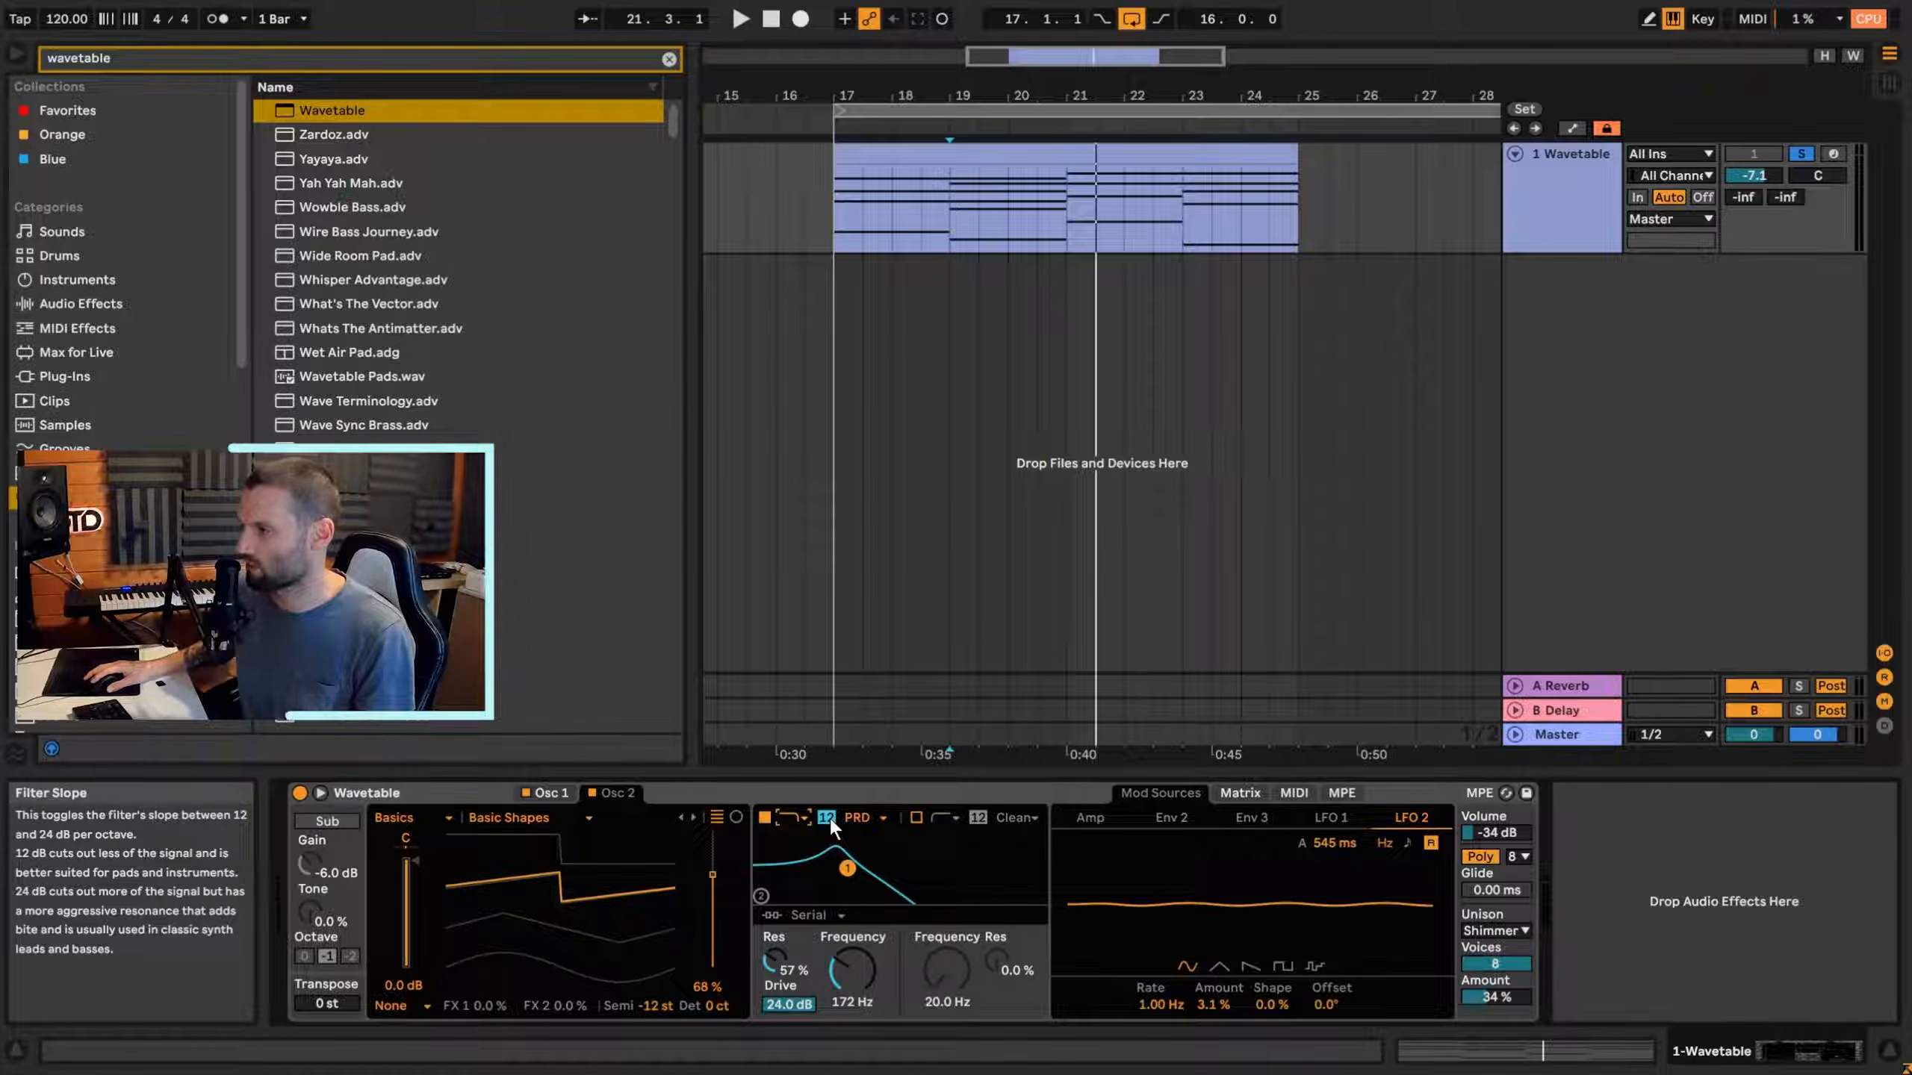
click(828, 816)
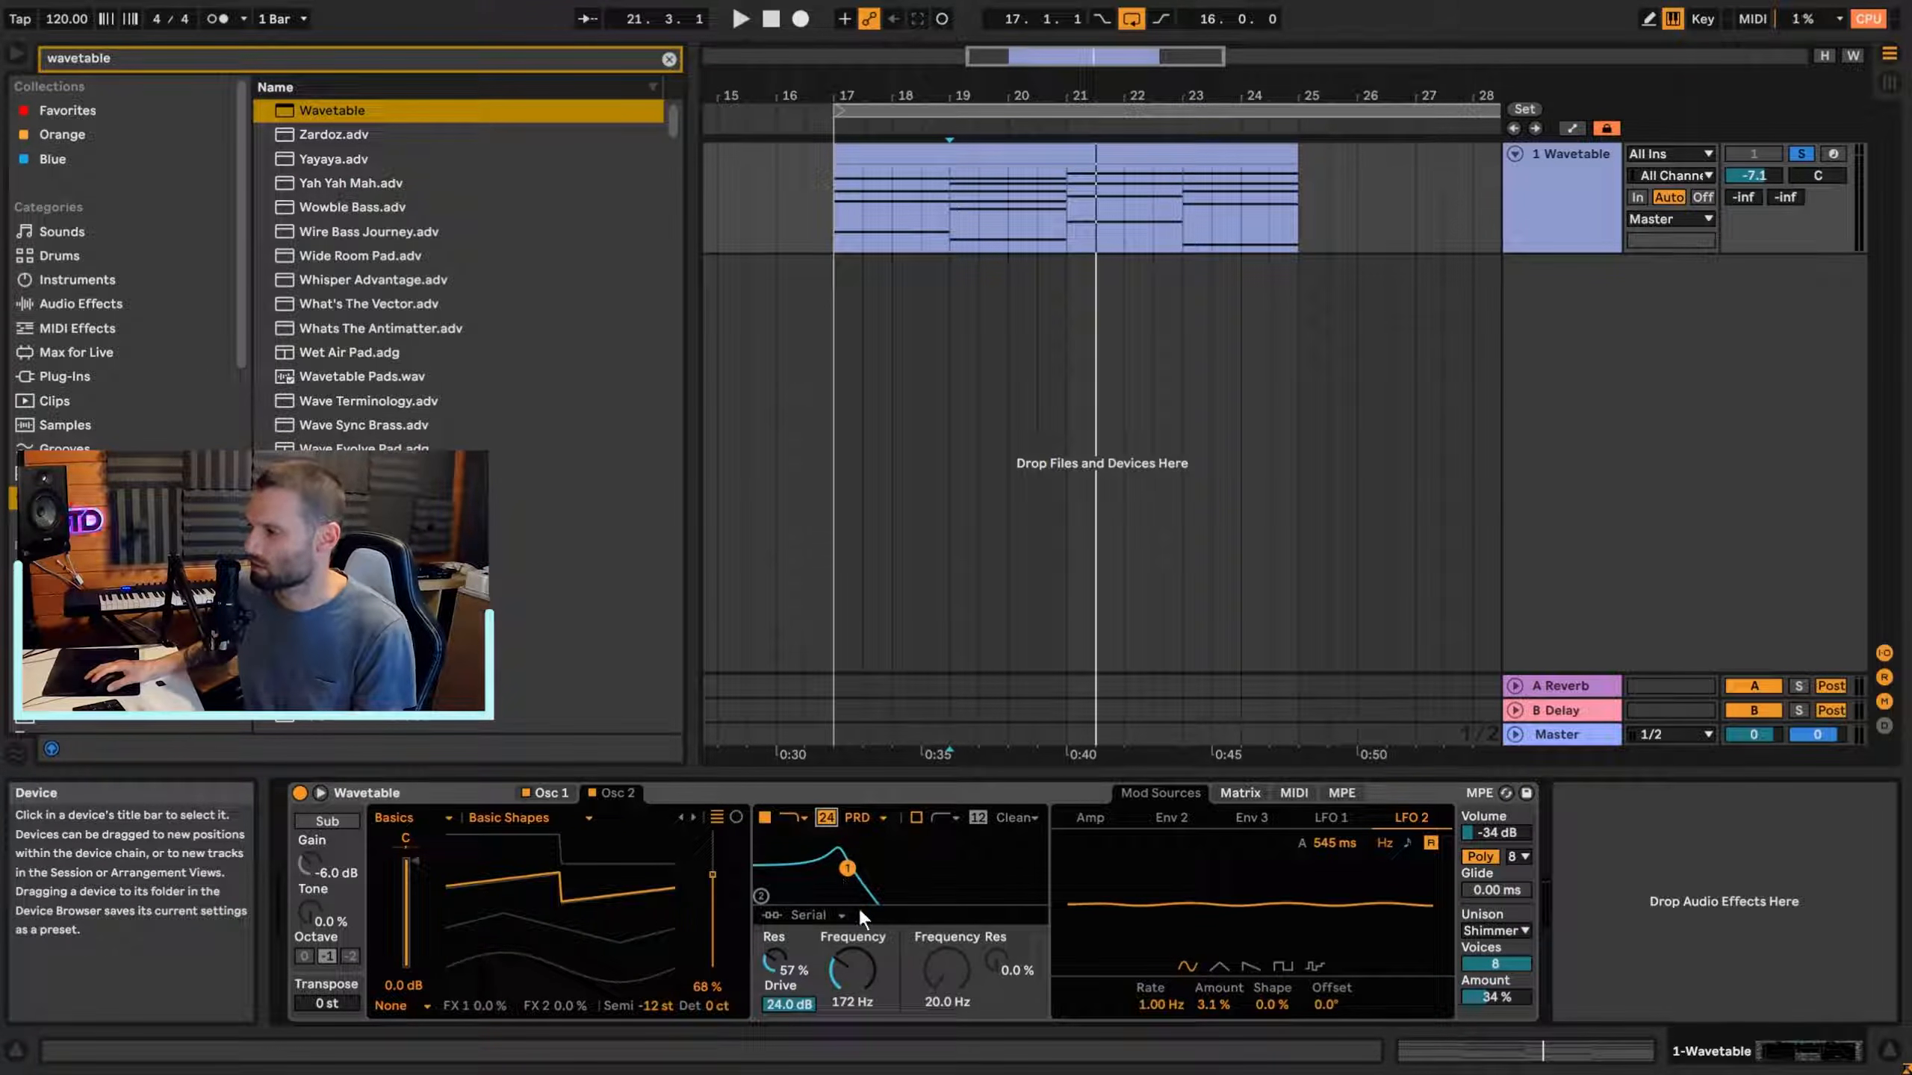
key(space)
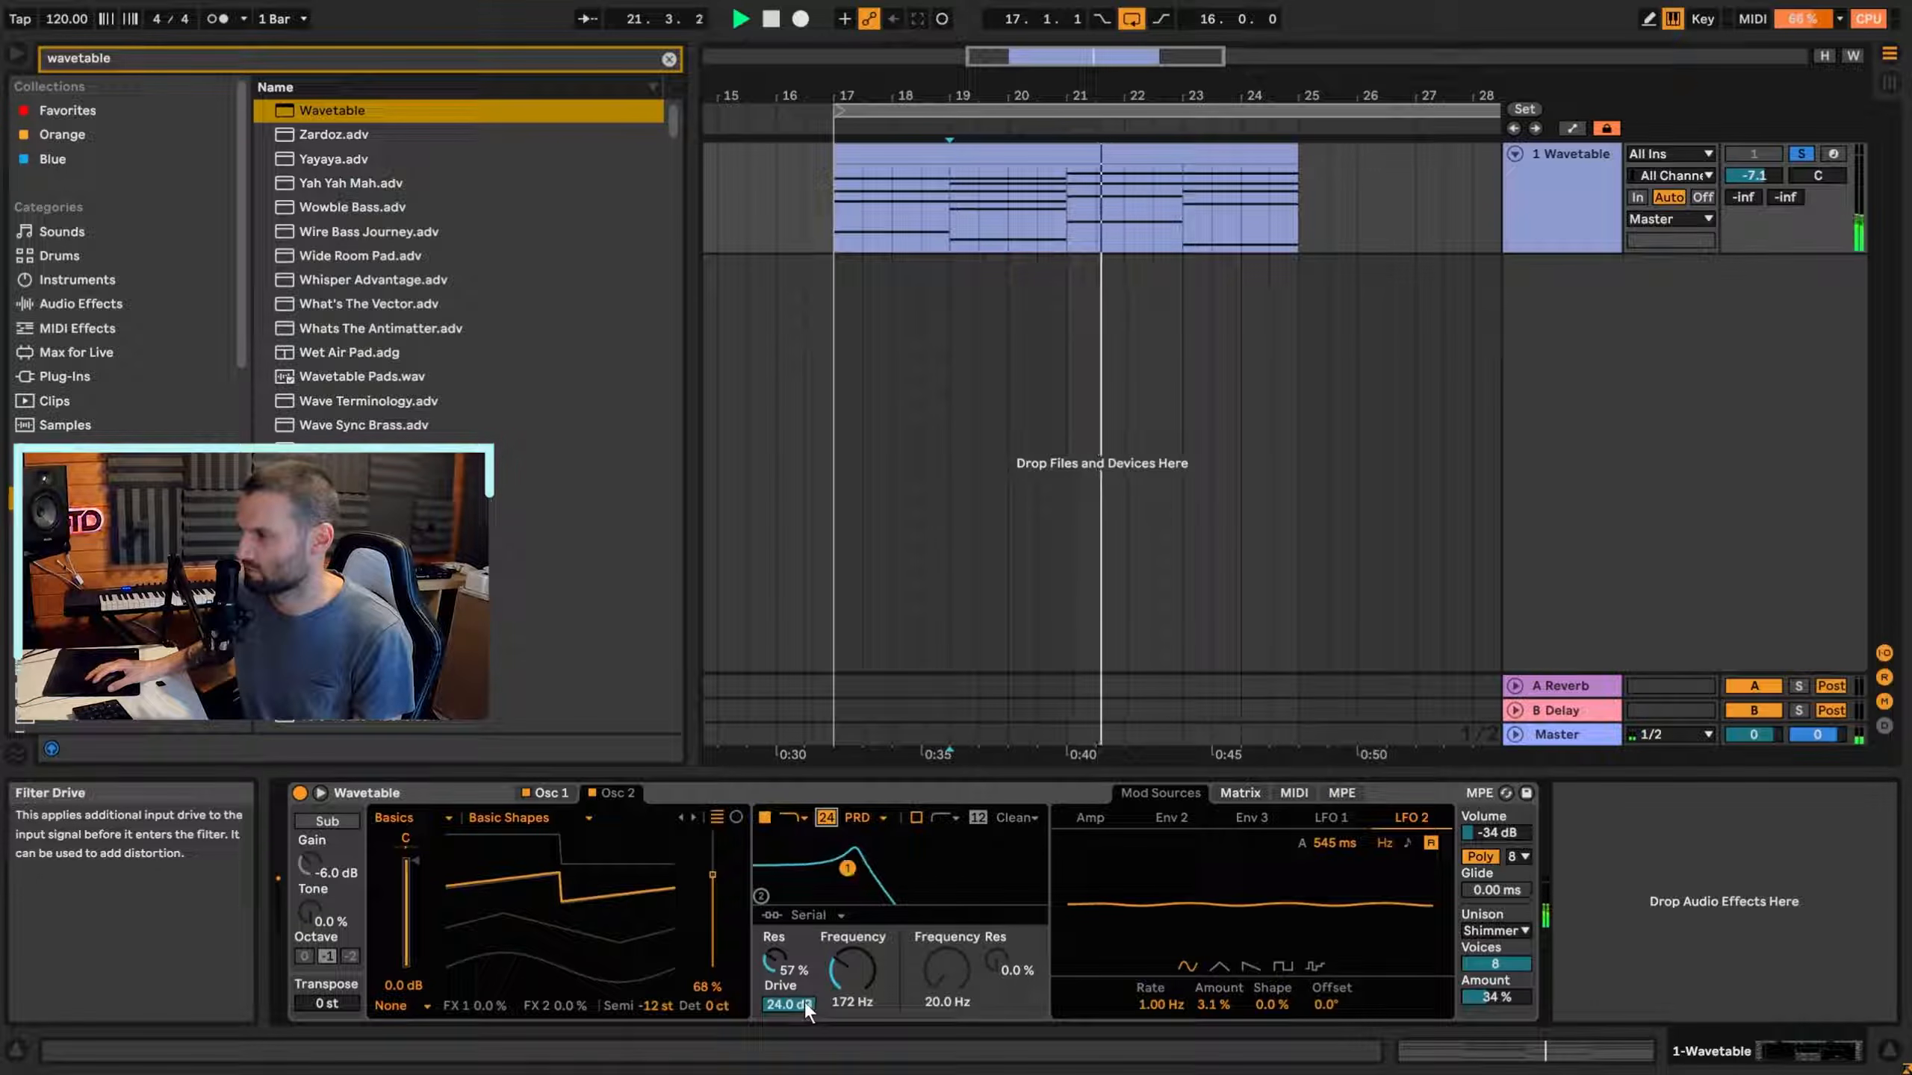
drag(805, 1004, 805, 1011)
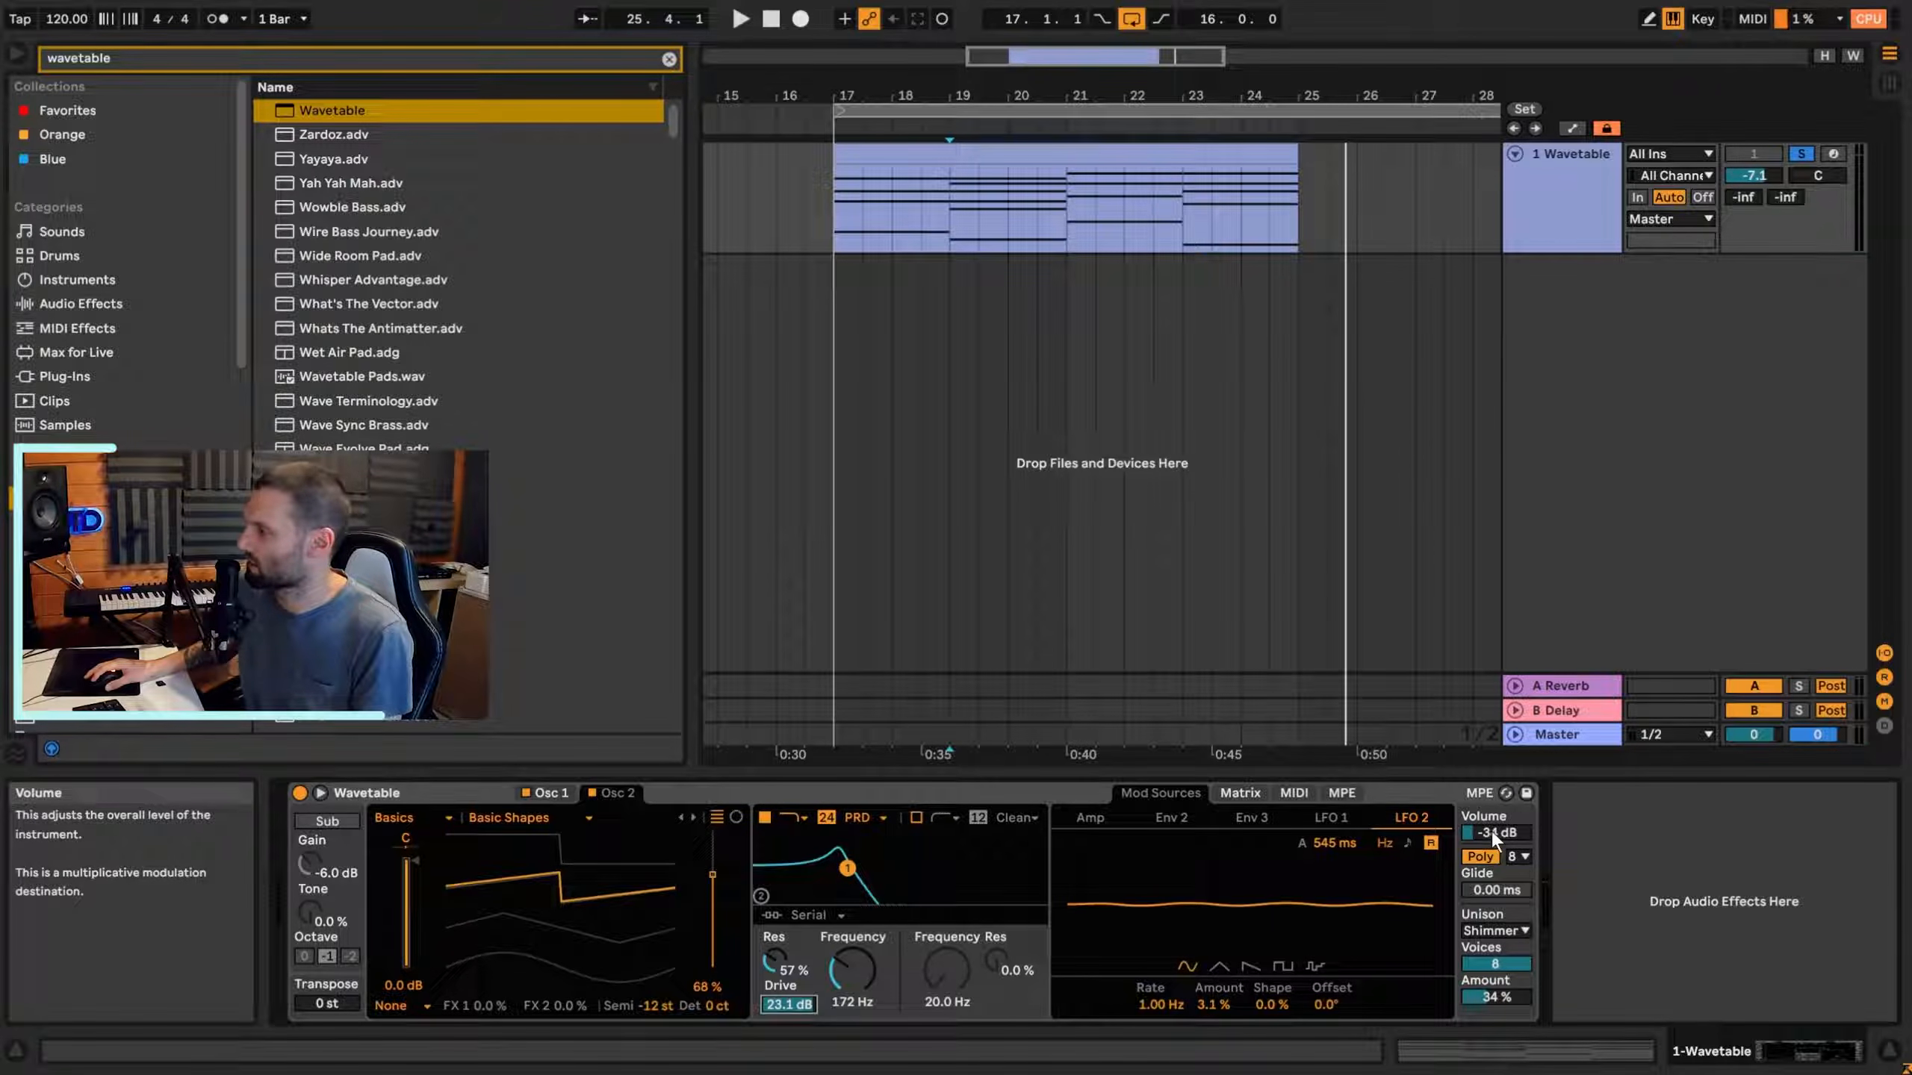
Adjust Wavetable's volume to -36 dB while auditioning the chords.
drag(1496, 833, 1496, 837)
key(space)
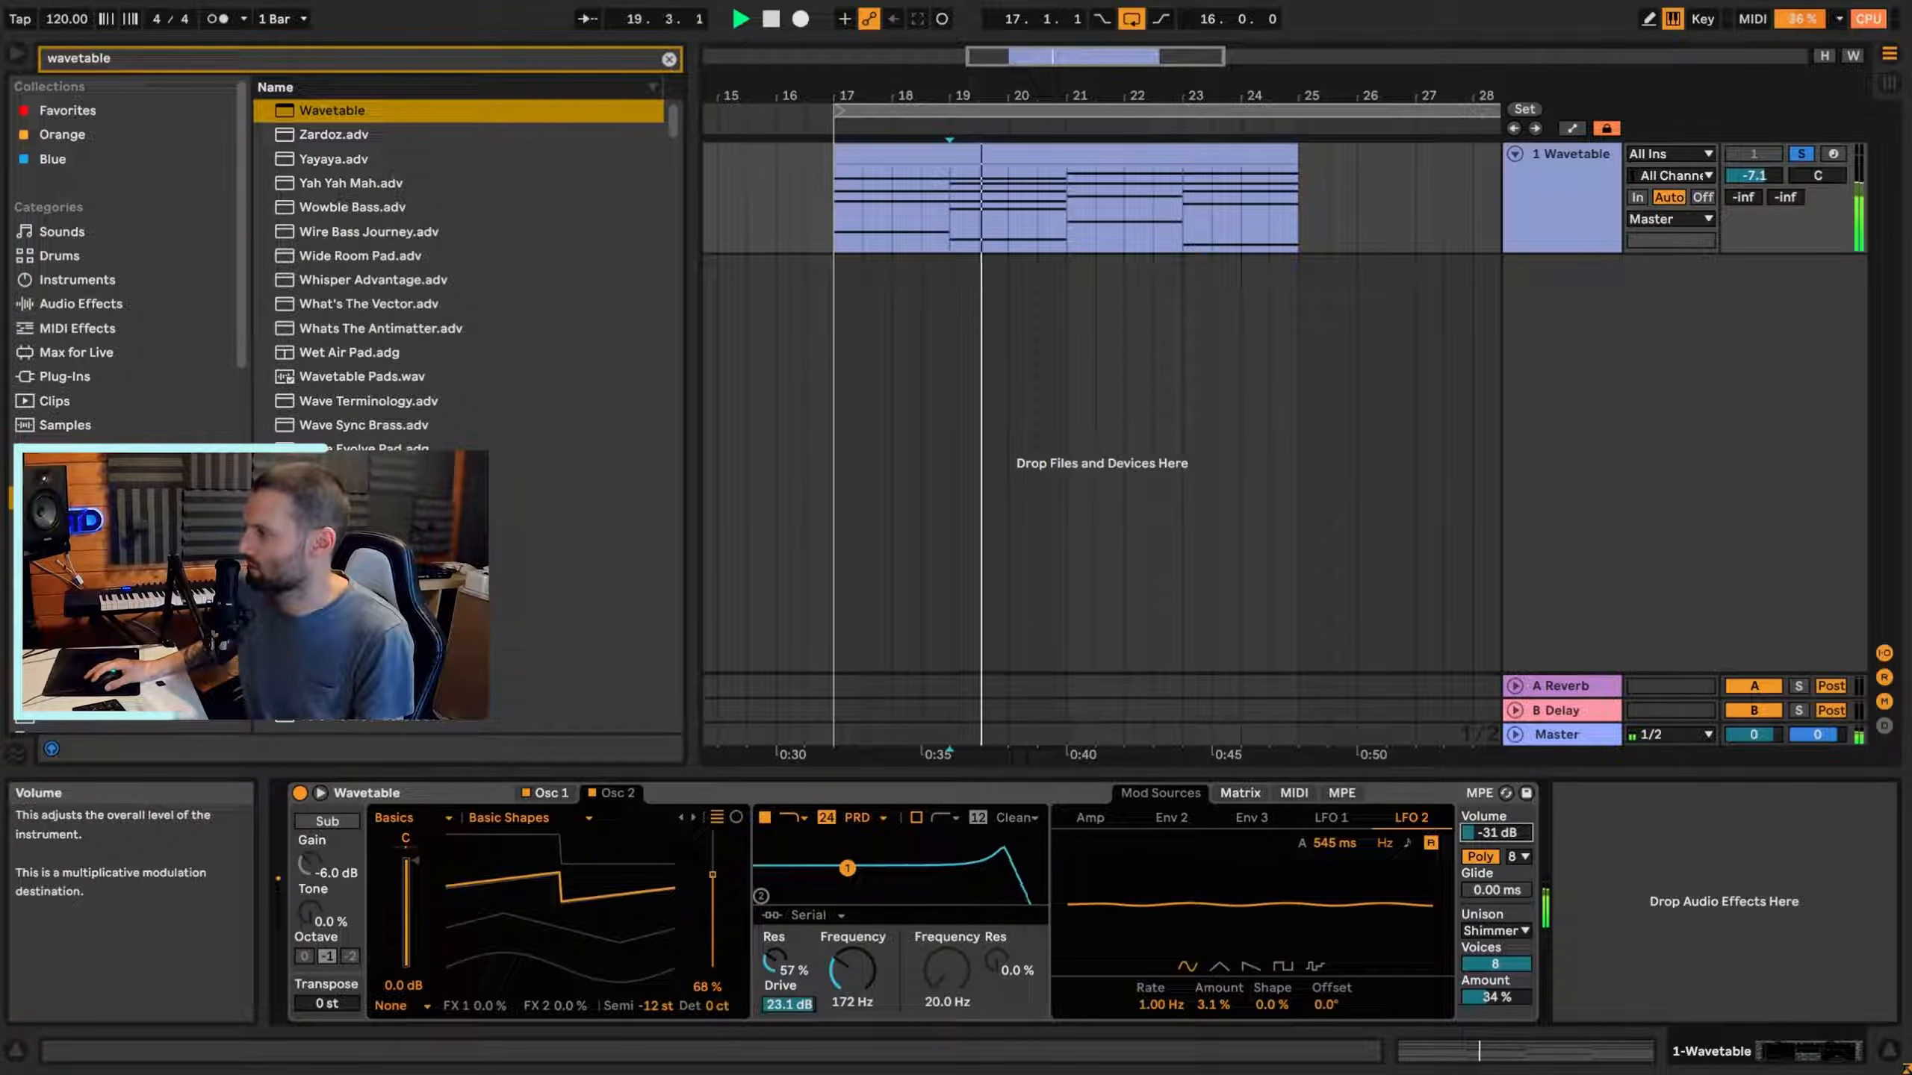
drag(1496, 832, 1495, 831)
key(space)
key(space)
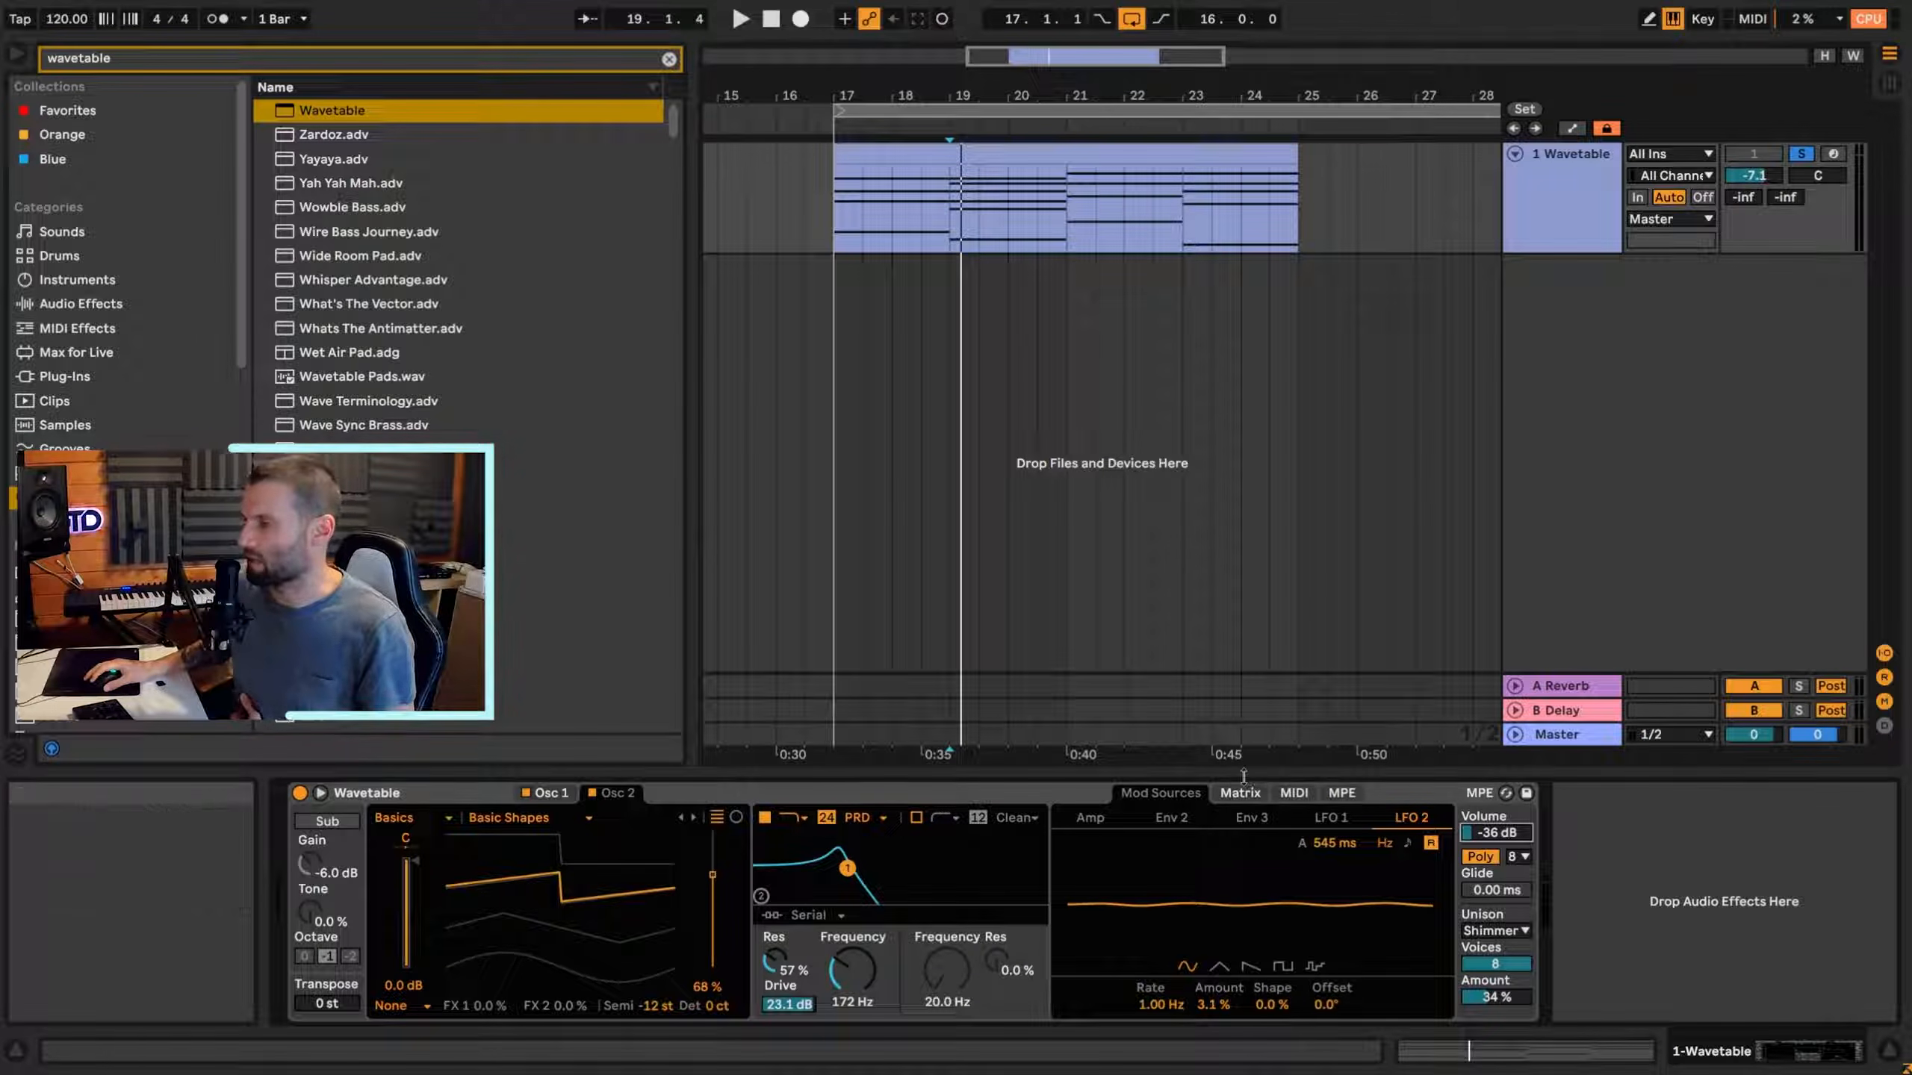
Look through Wavetable's modulation matrix, MIDI and MPE pages, and return to the modulation sources.
click(1232, 796)
click(1295, 792)
click(1340, 792)
click(1291, 794)
click(1241, 794)
click(1160, 793)
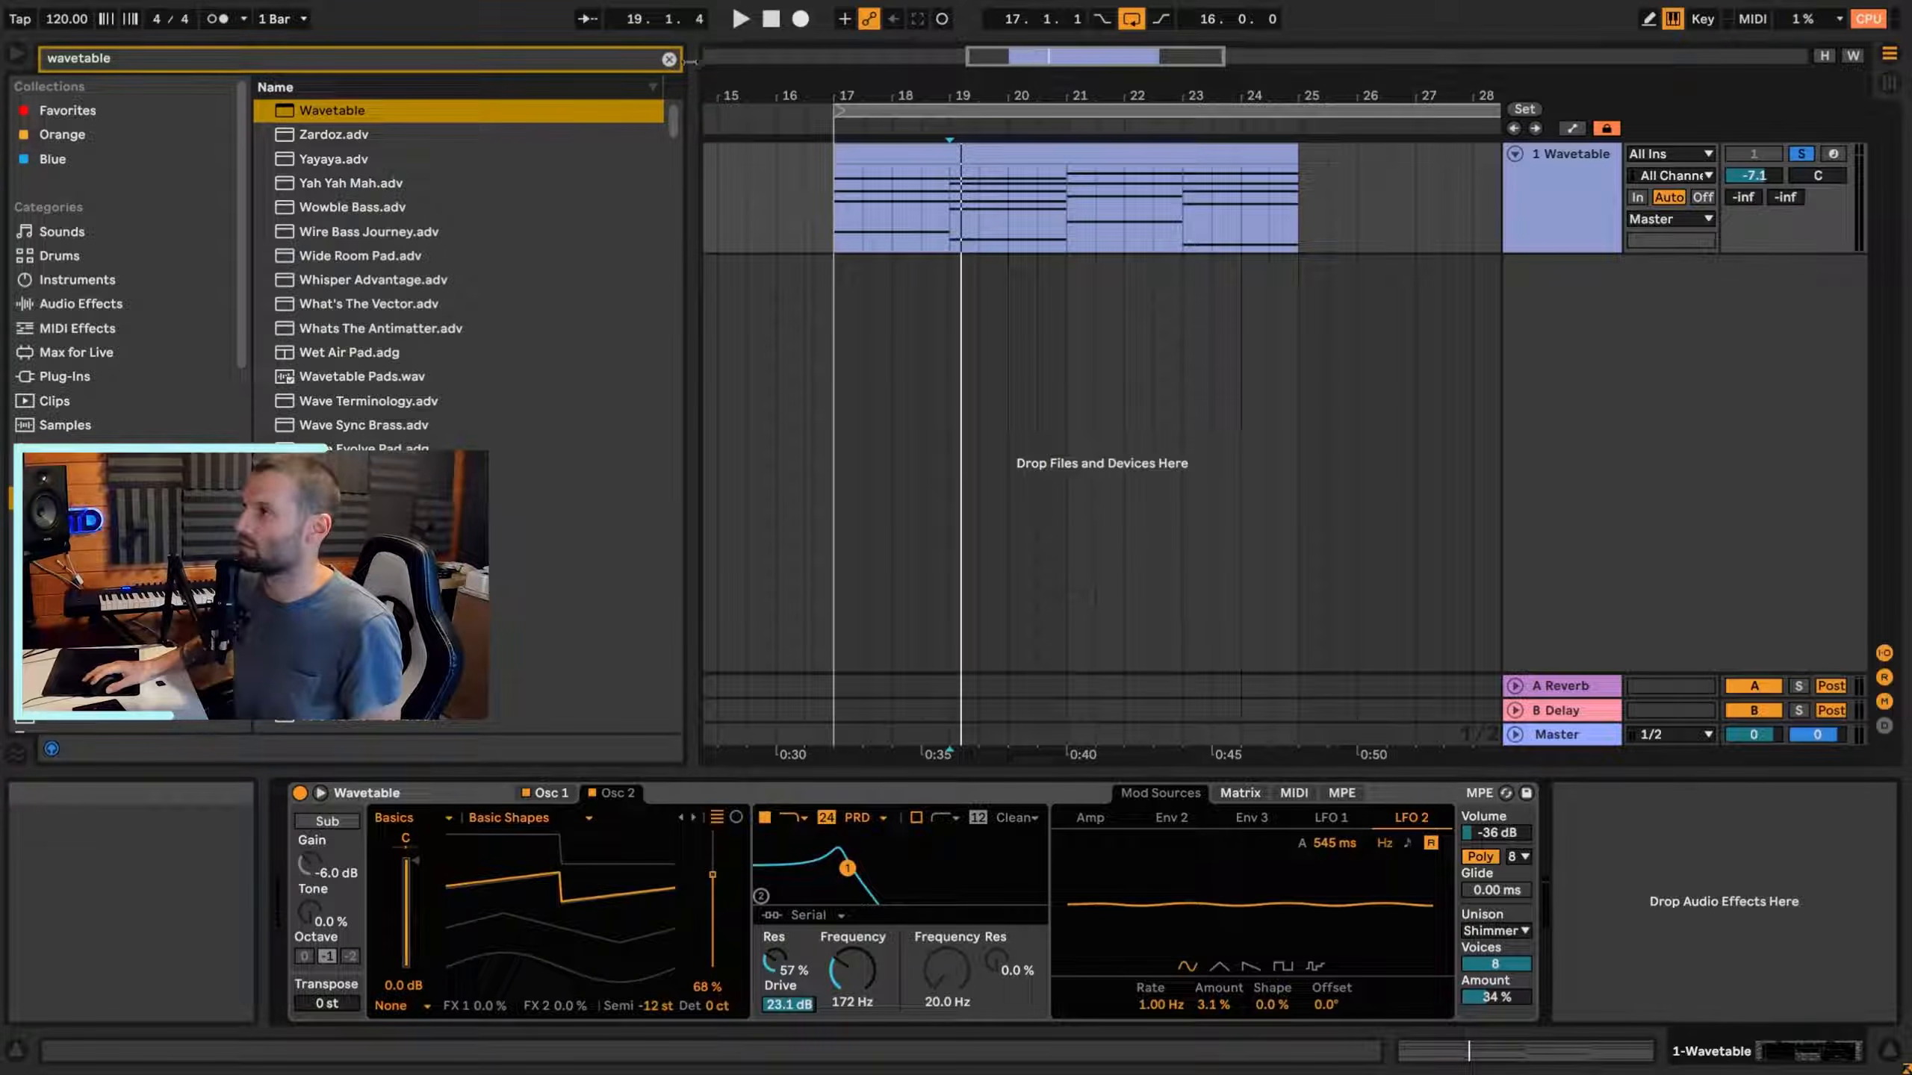
Search the browser for eq and add EQ Eight after Wavetable on the track.
click(669, 59)
text(eq)
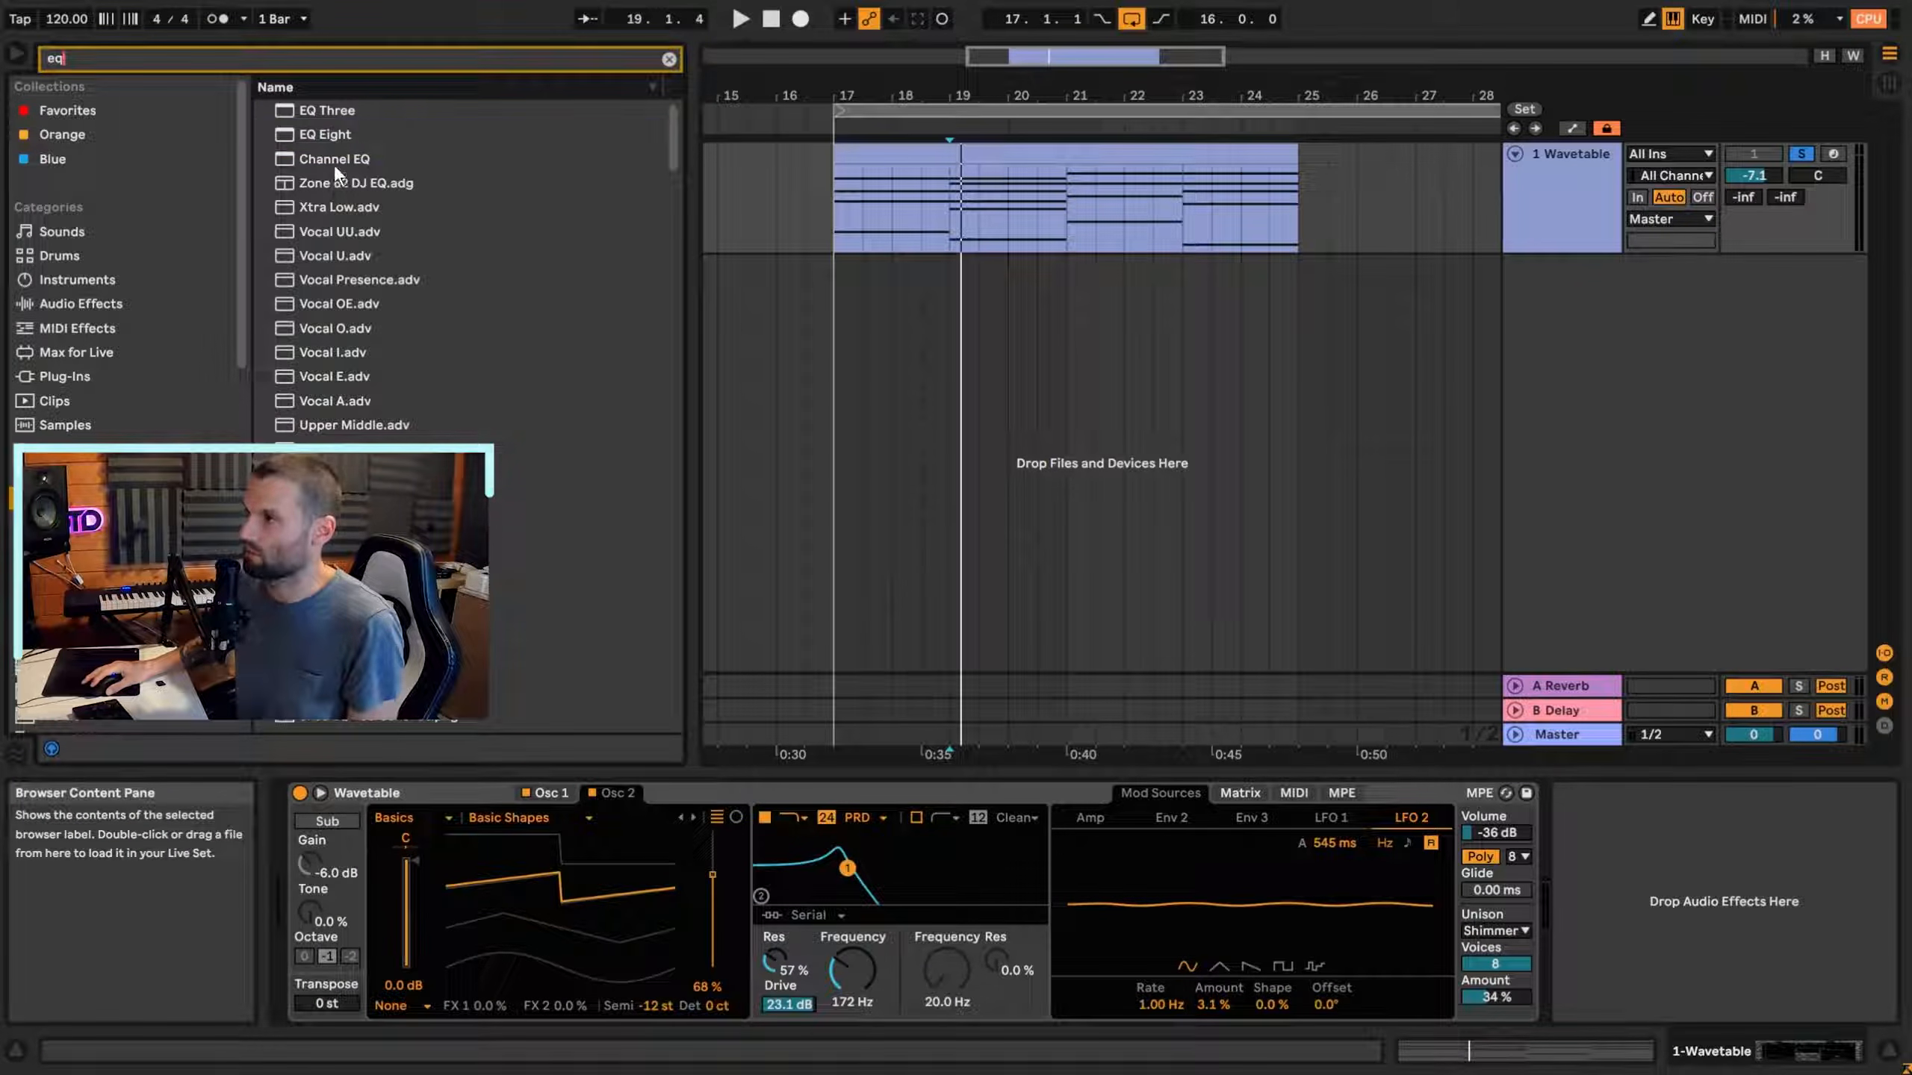
double_click(340, 136)
Make EQ Eight's band 1 a low cut and dip band 2 to -3.10 dB at 194 Hz while auditioning.
key(space)
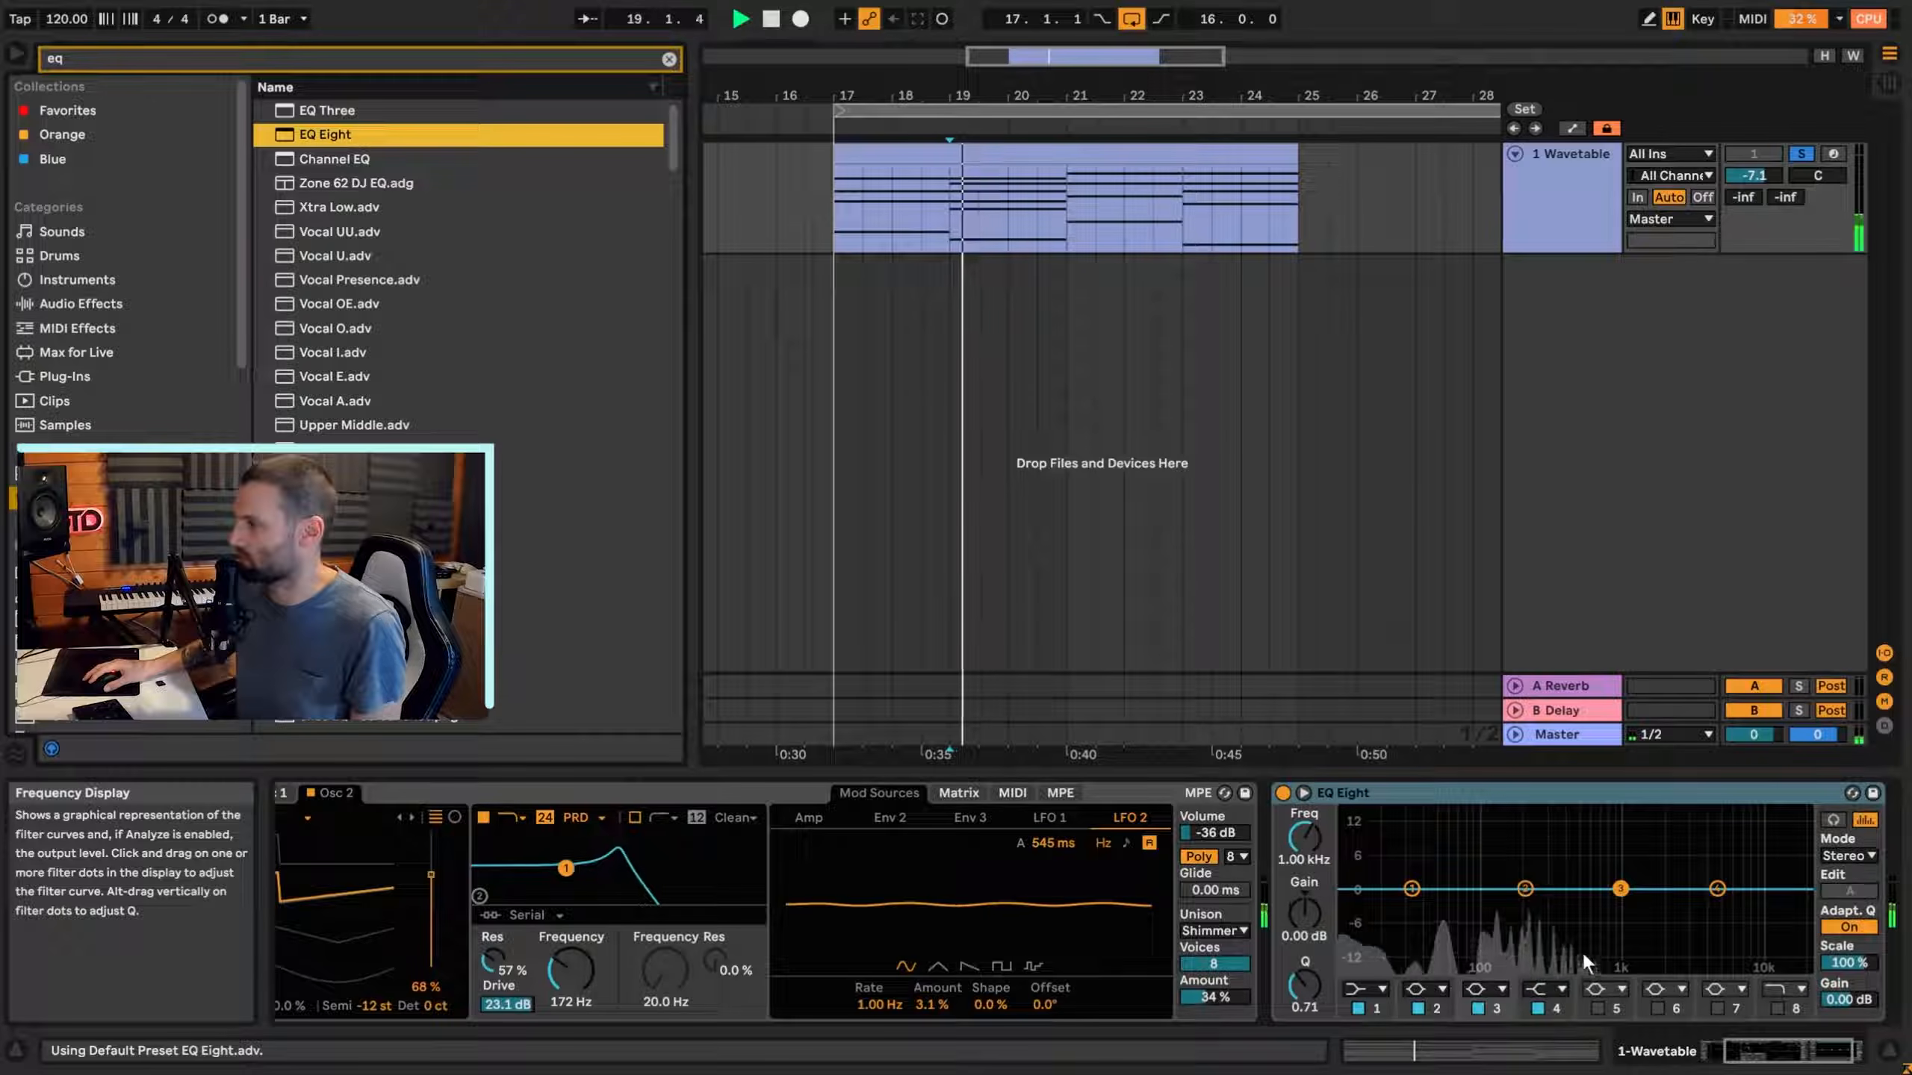
click(1381, 991)
click(1367, 855)
mouse_move(1412, 904)
mouse_down()
mouse_move(1370, 903)
mouse_move(1525, 882)
mouse_move(1392, 880)
mouse_move(1394, 905)
mouse_up()
key(space)
key(space)
key(space)
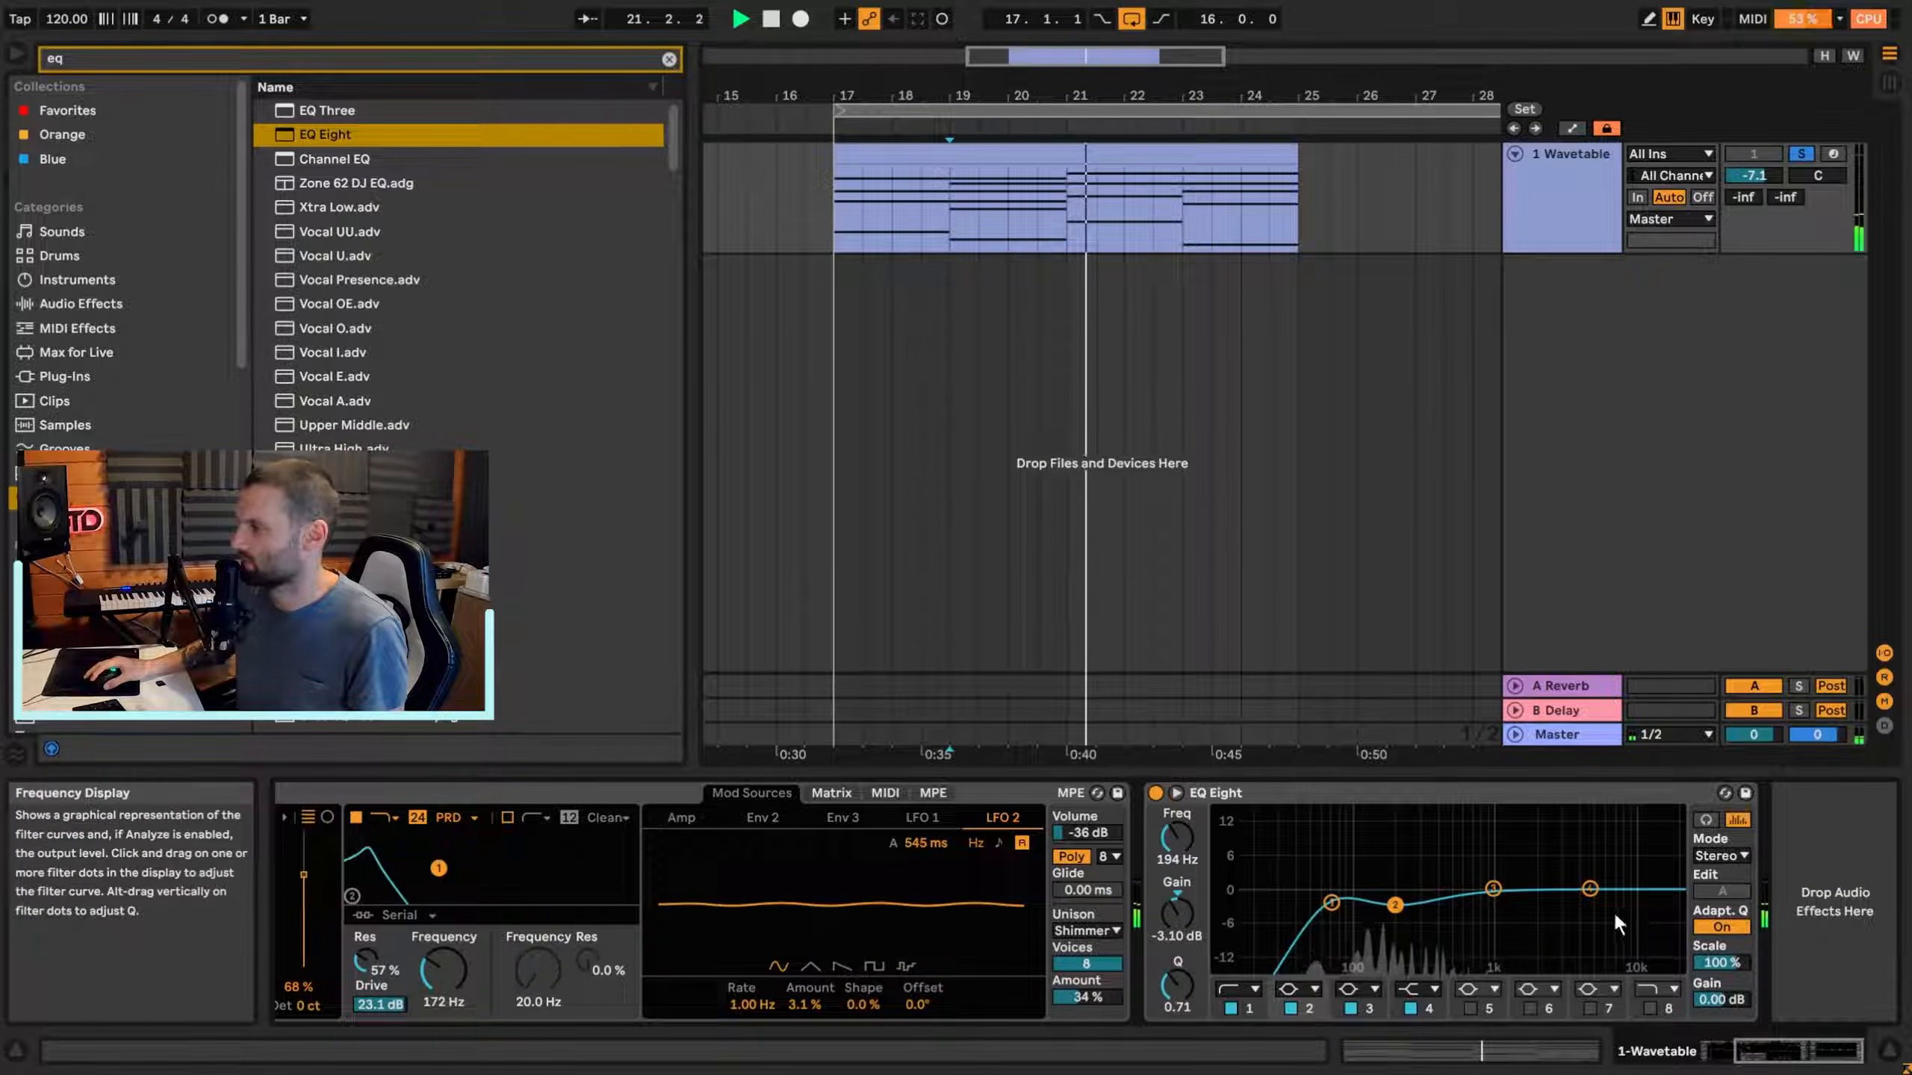
Enable EQ Eight's band 8 as a high cut at 10.0 kHz and stop playback.
click(1649, 1005)
drag(1664, 908, 1630, 906)
key(space)
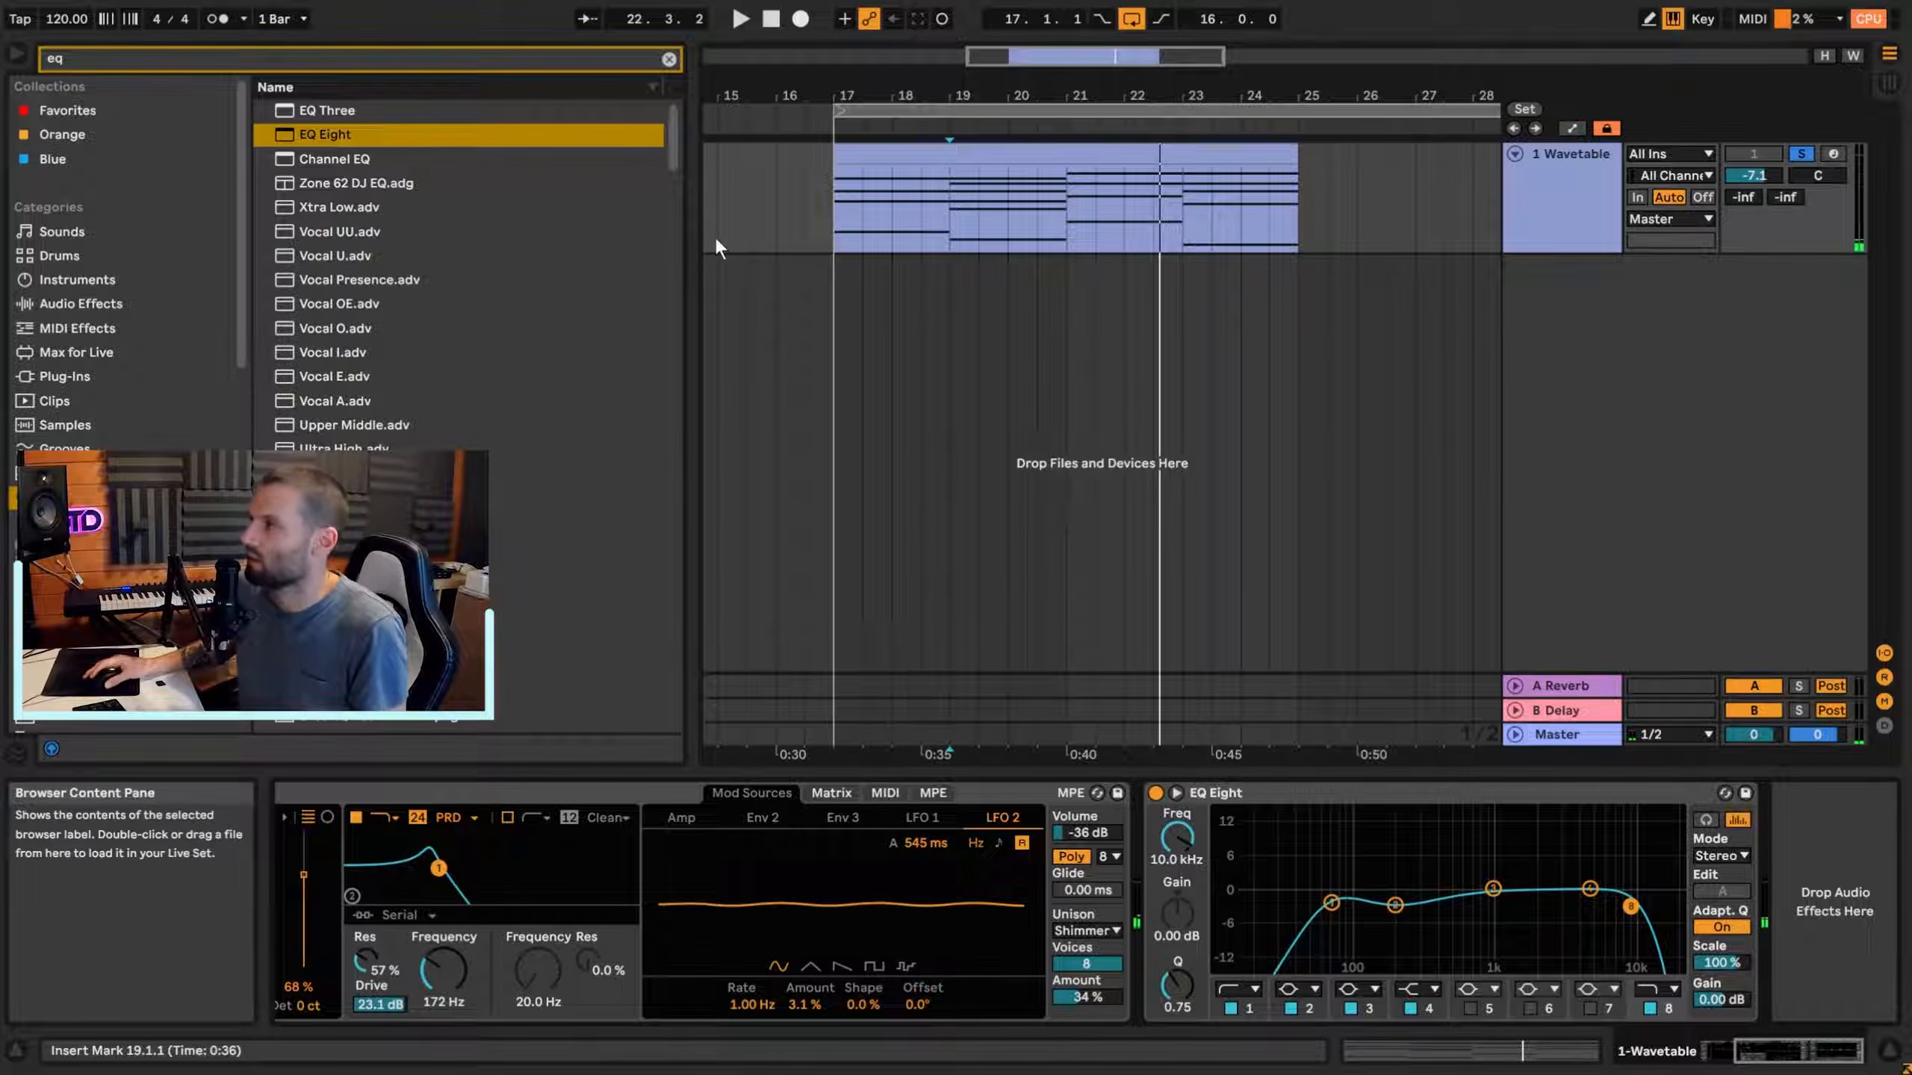
Search the browser for delay and add the Delay effect after EQ Eight.
click(668, 59)
text(delay)
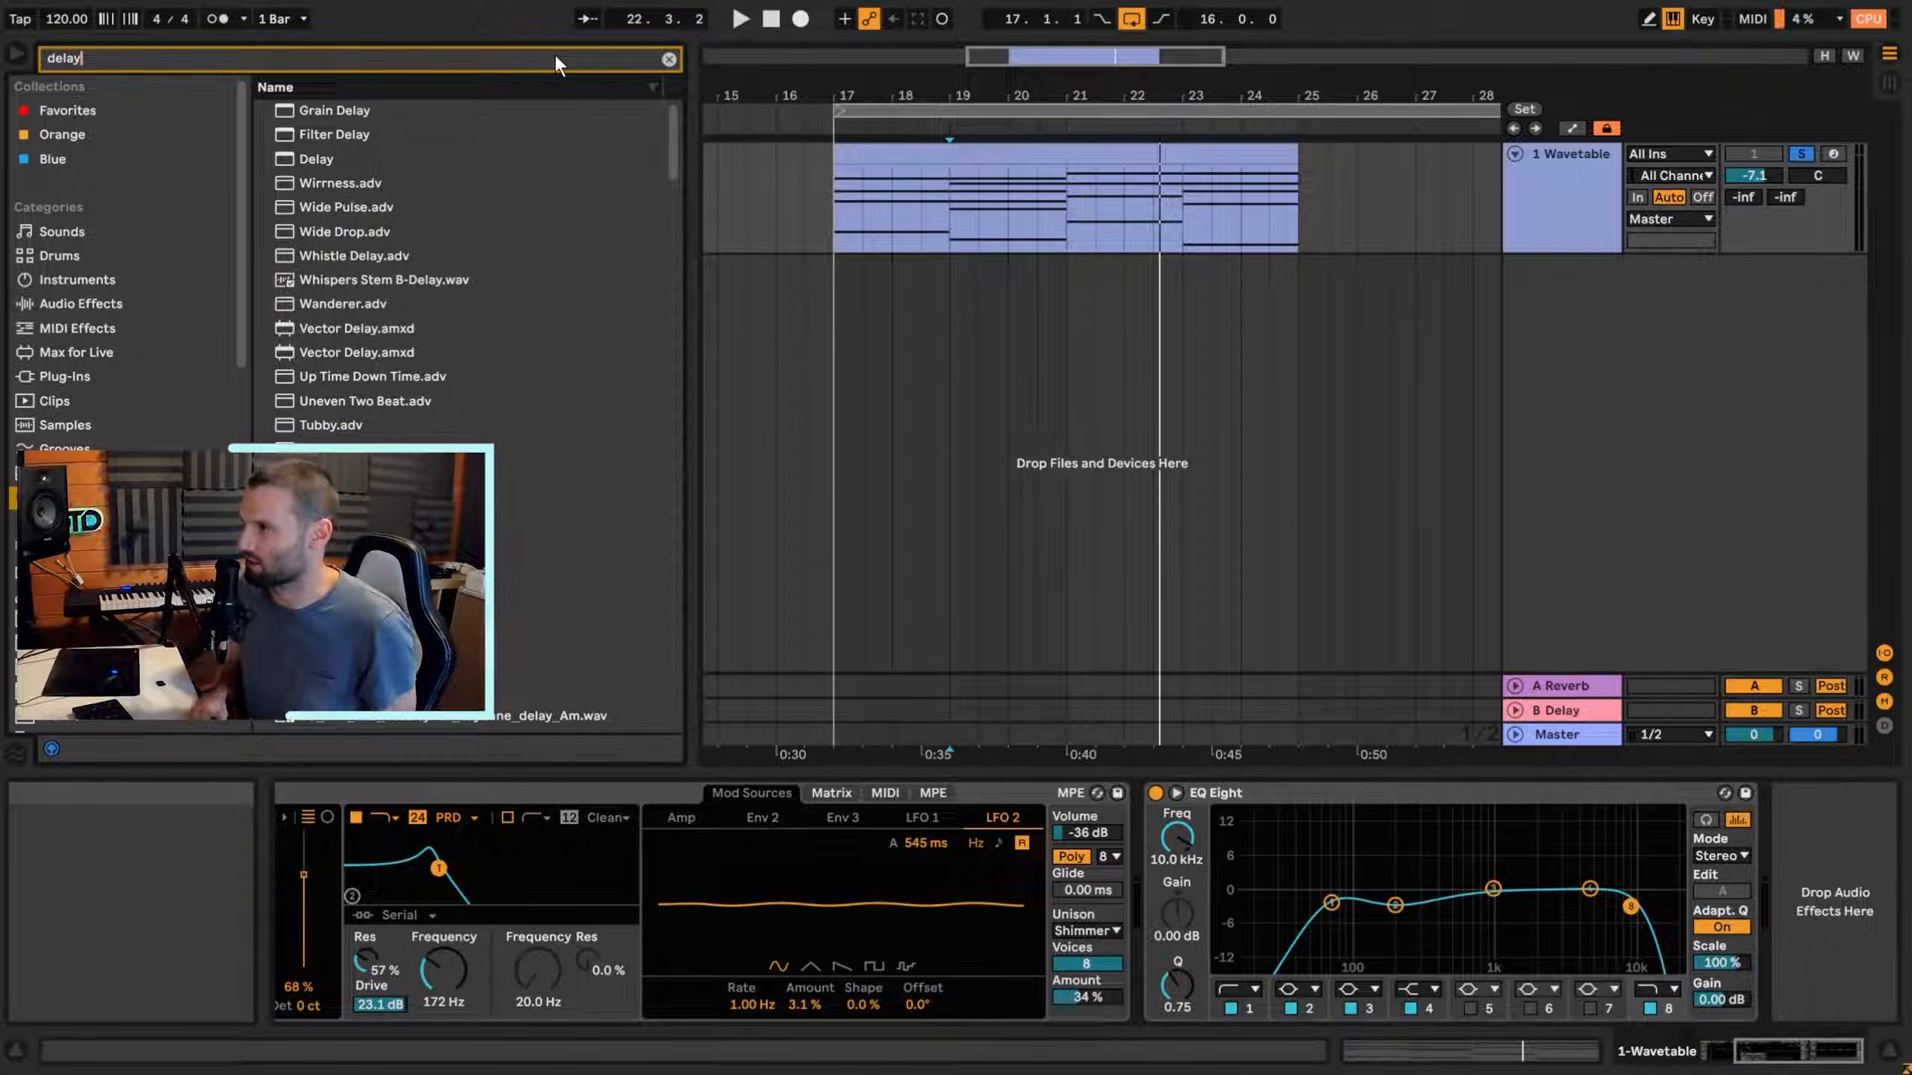
double_click(391, 159)
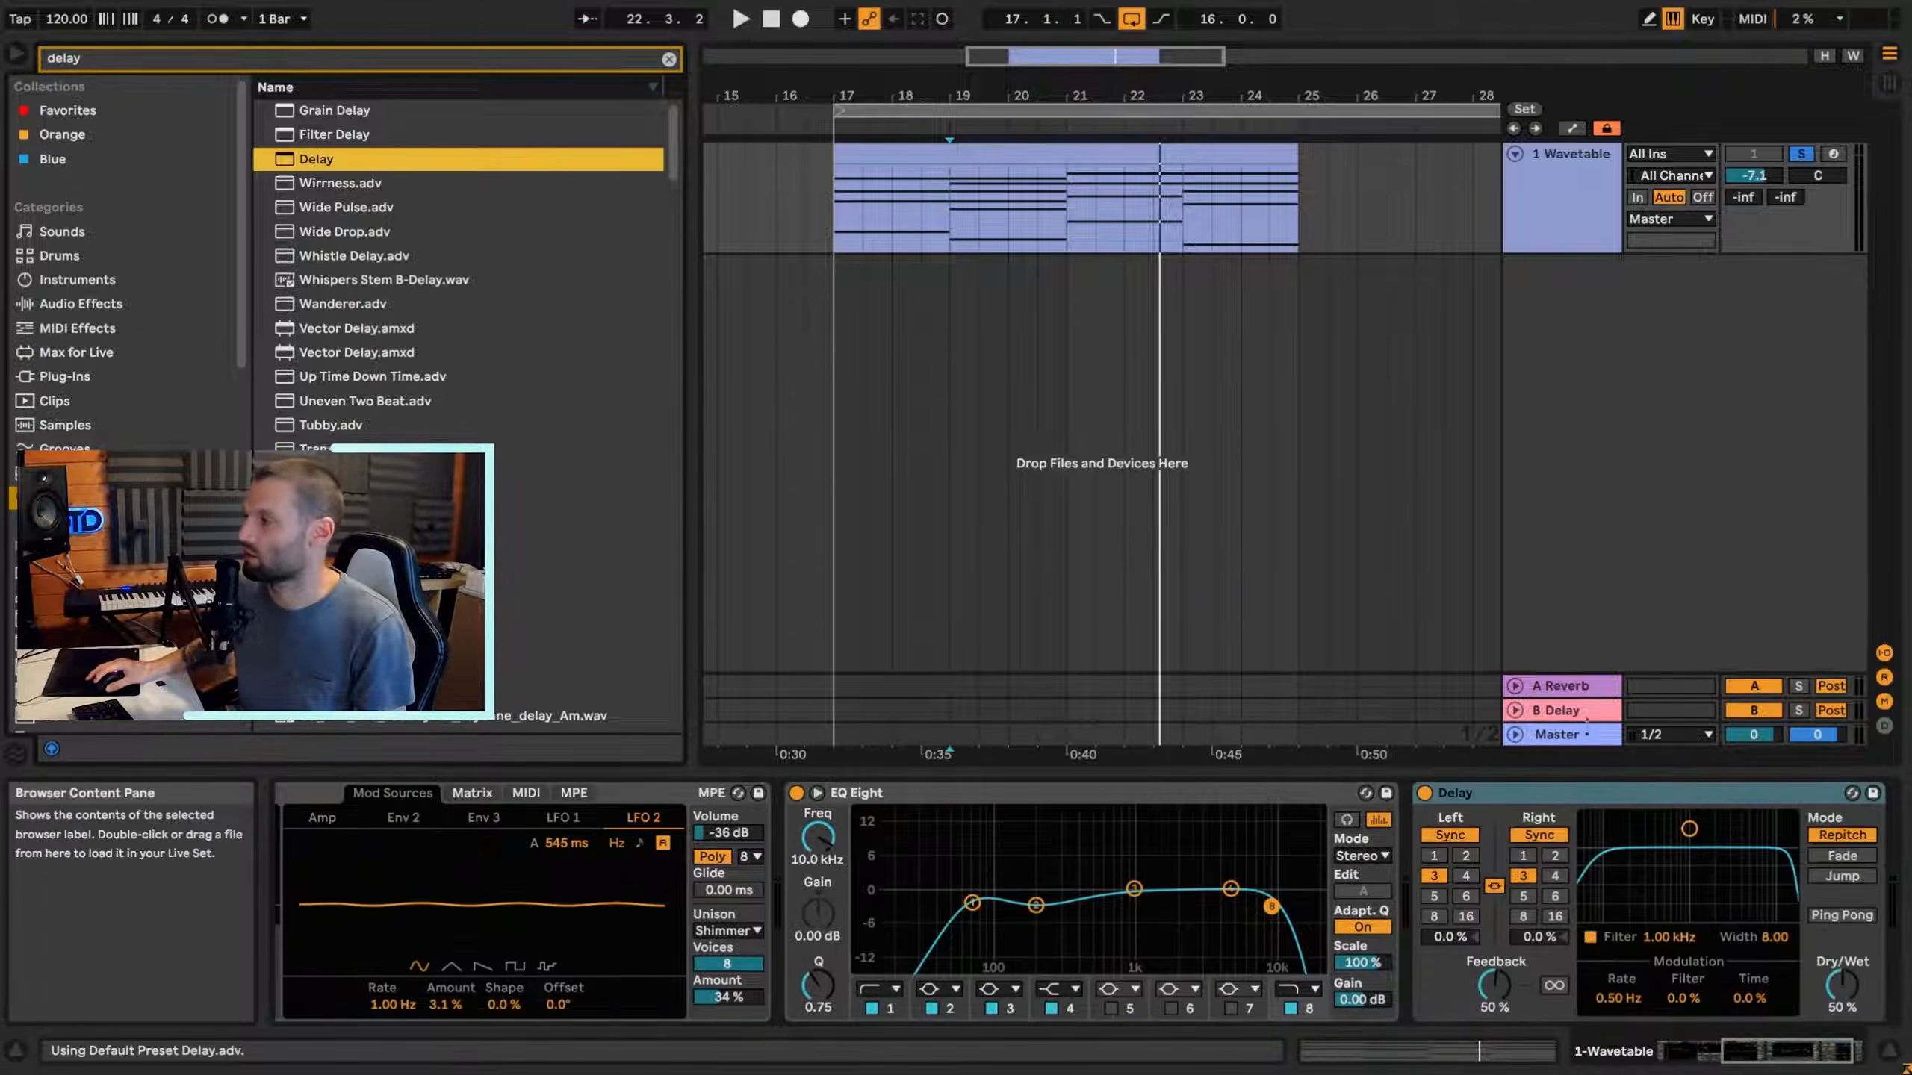
Offset the Delay's right channel time by 1.3% and raise the feedback to 63%.
click(1529, 879)
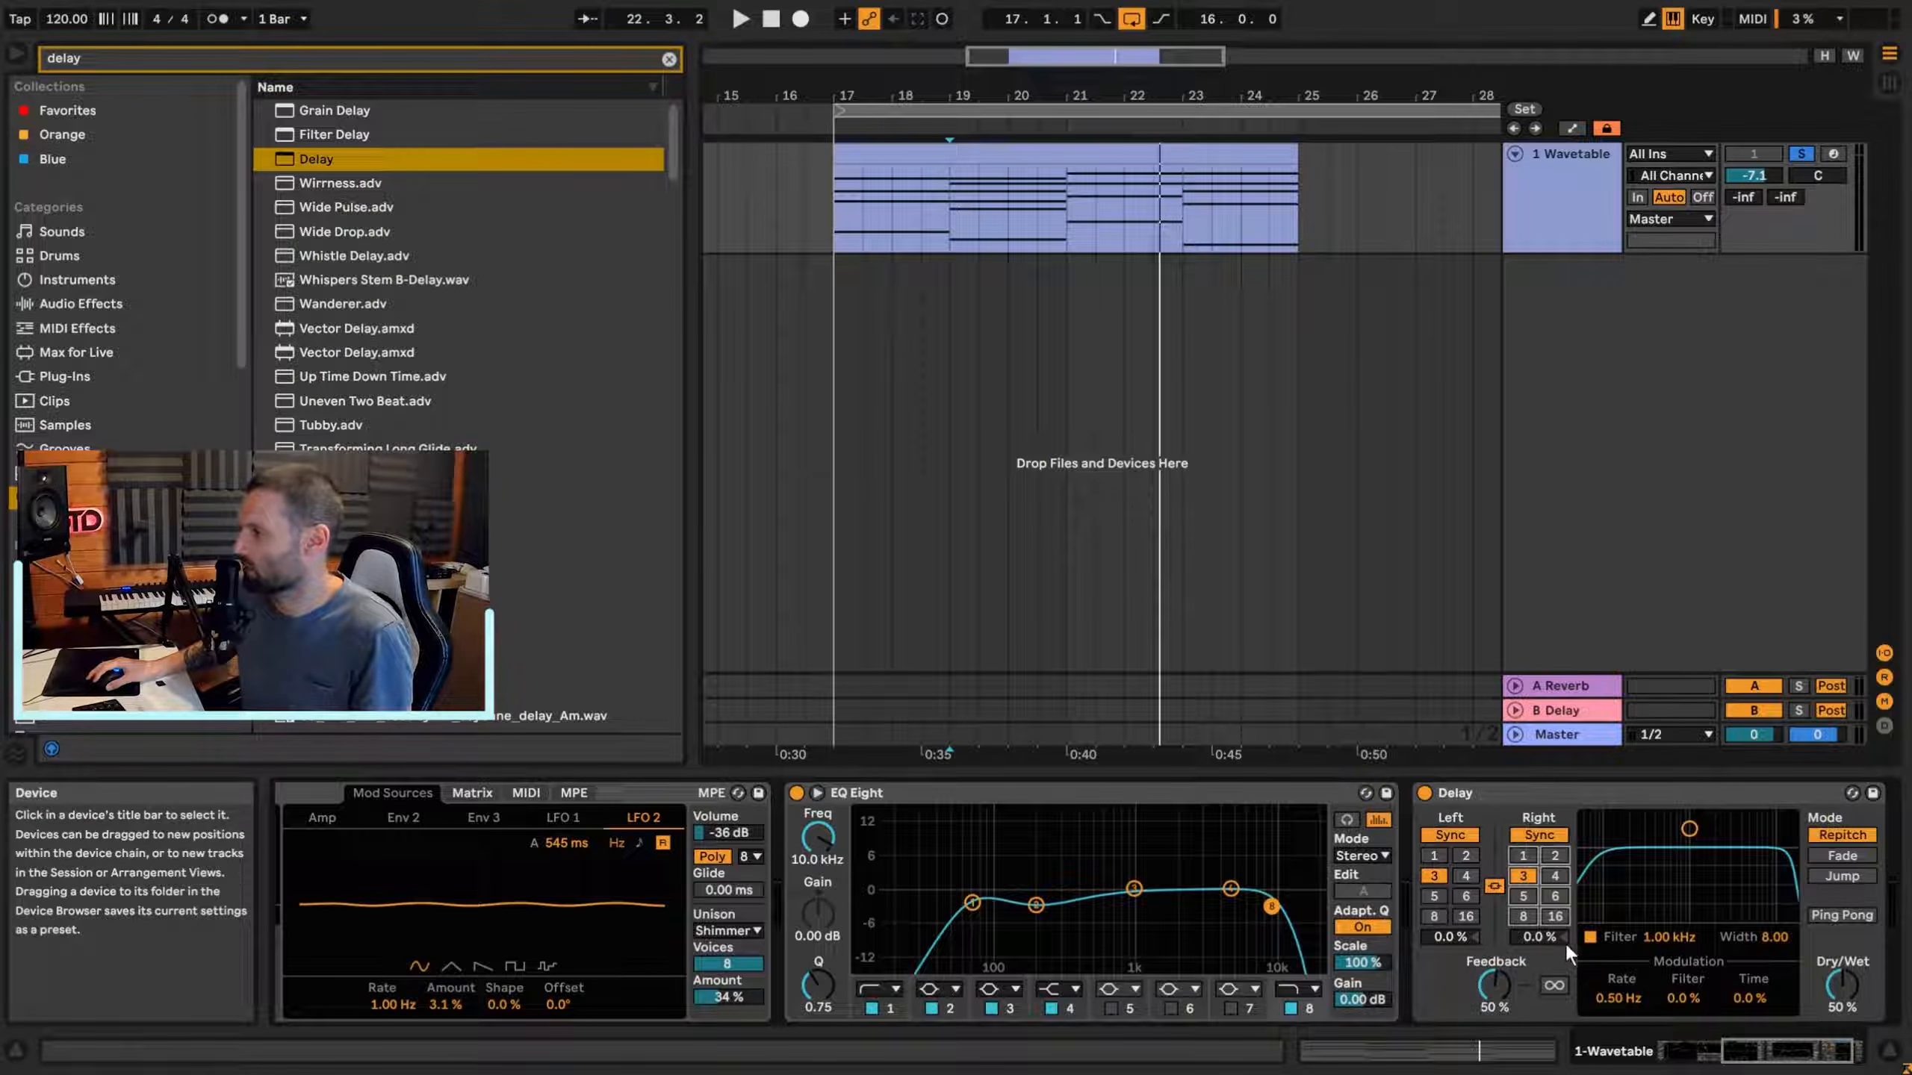
click(1538, 938)
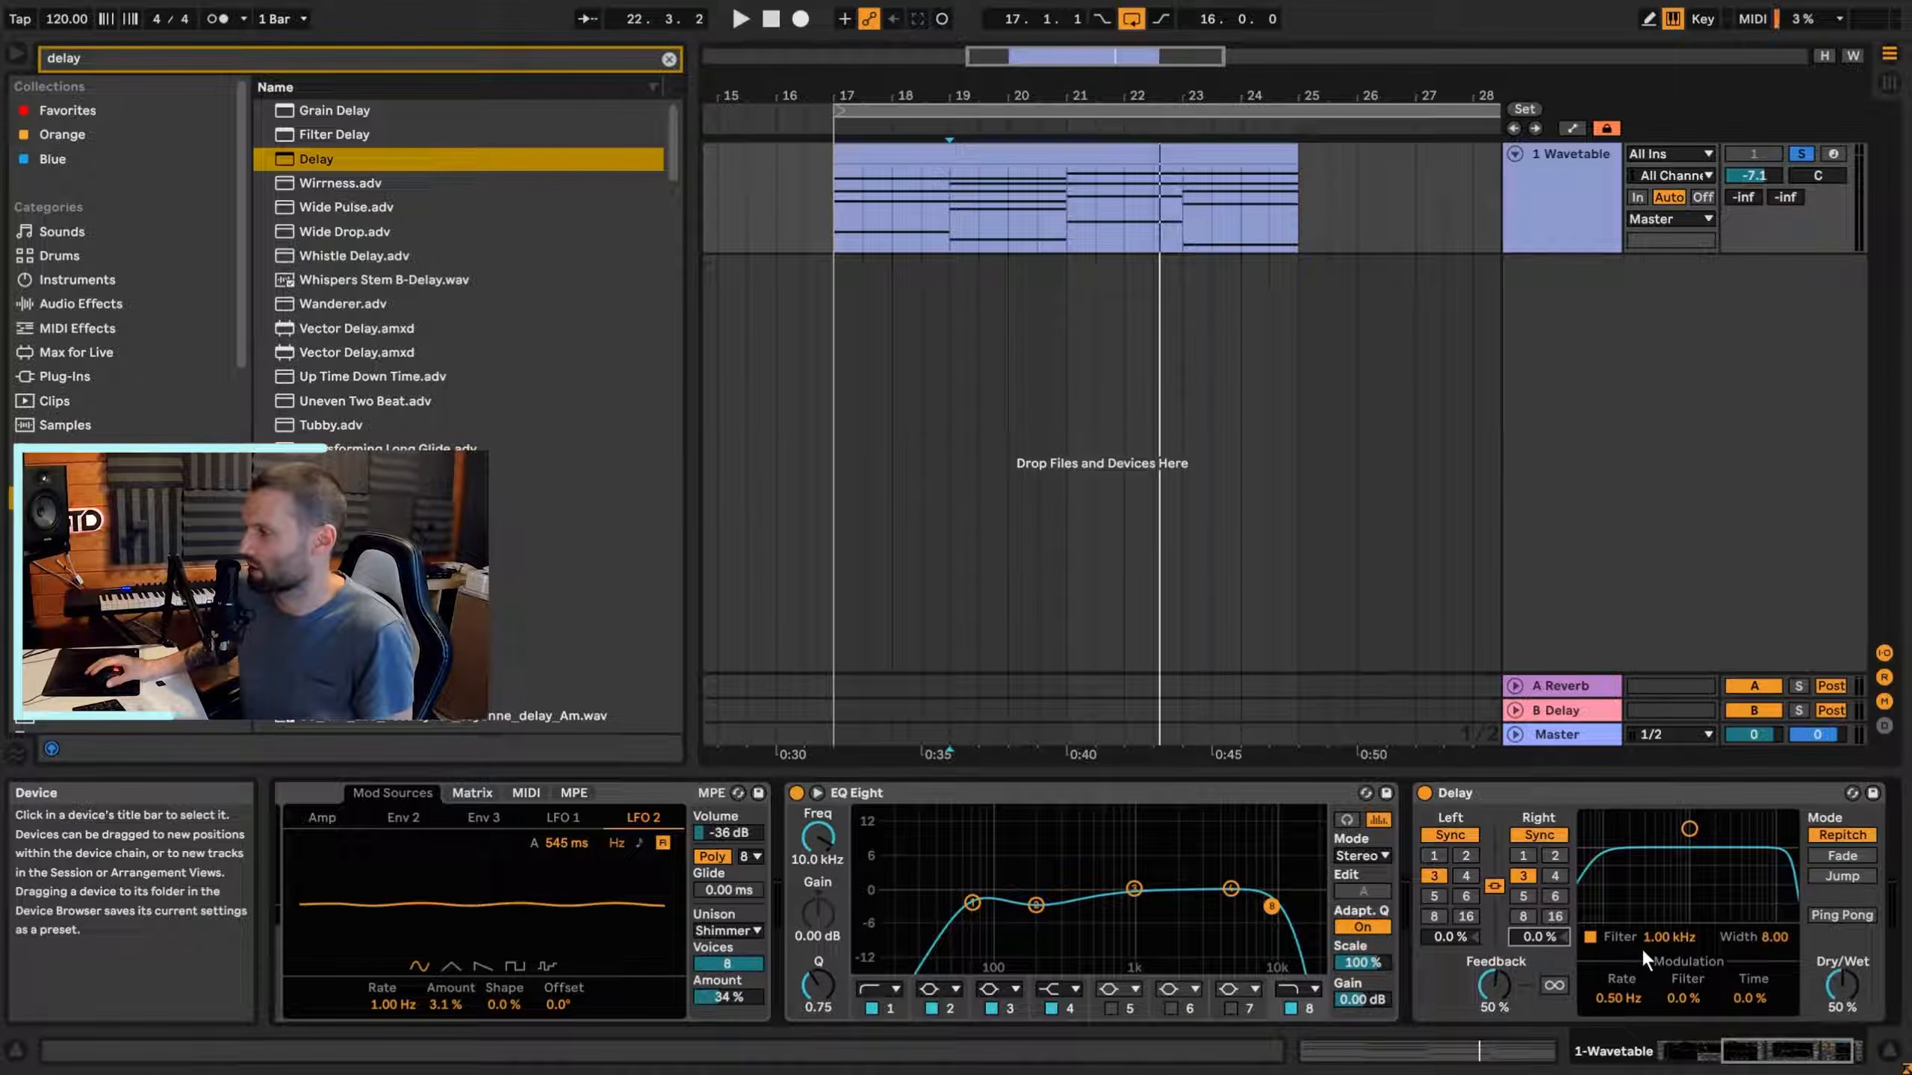
key(Down)
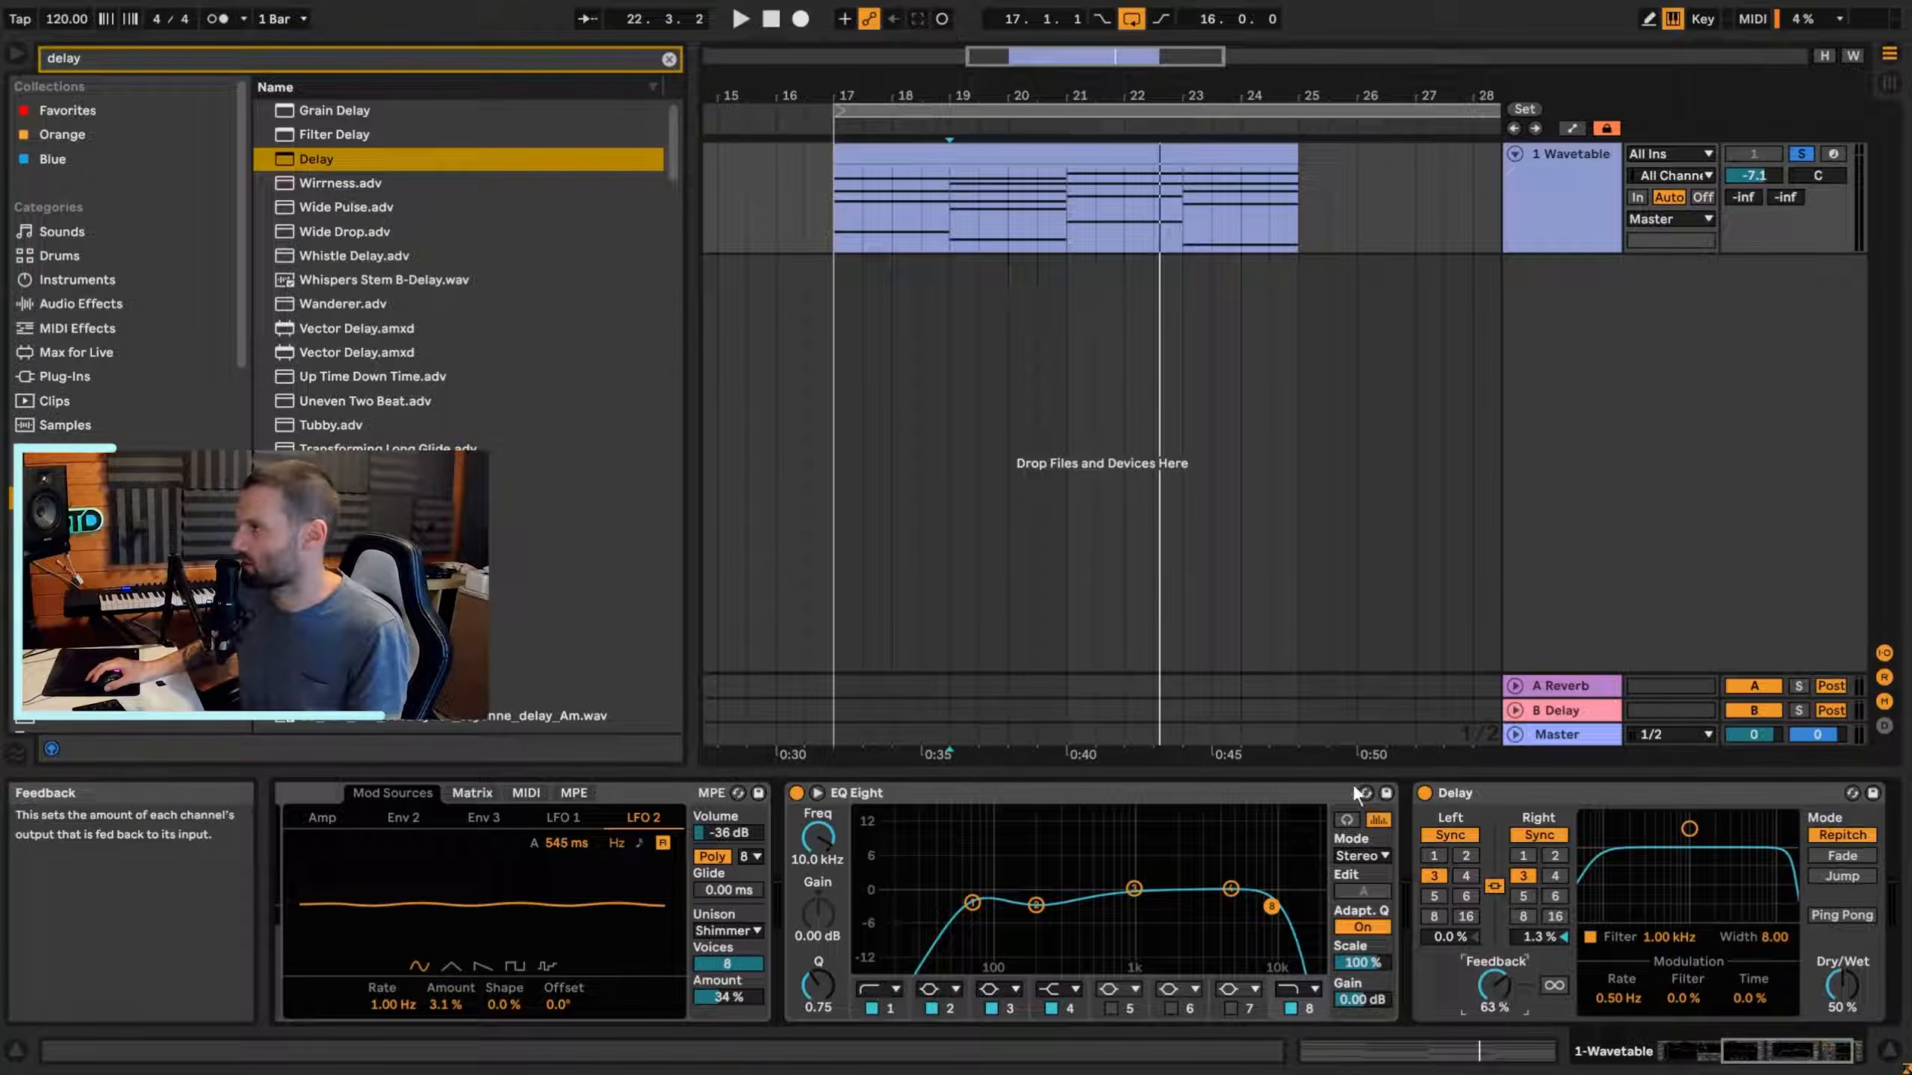
Audition the delayed pad and reset the Wetable track's volume to 0 dB, then stop playback.
key(space)
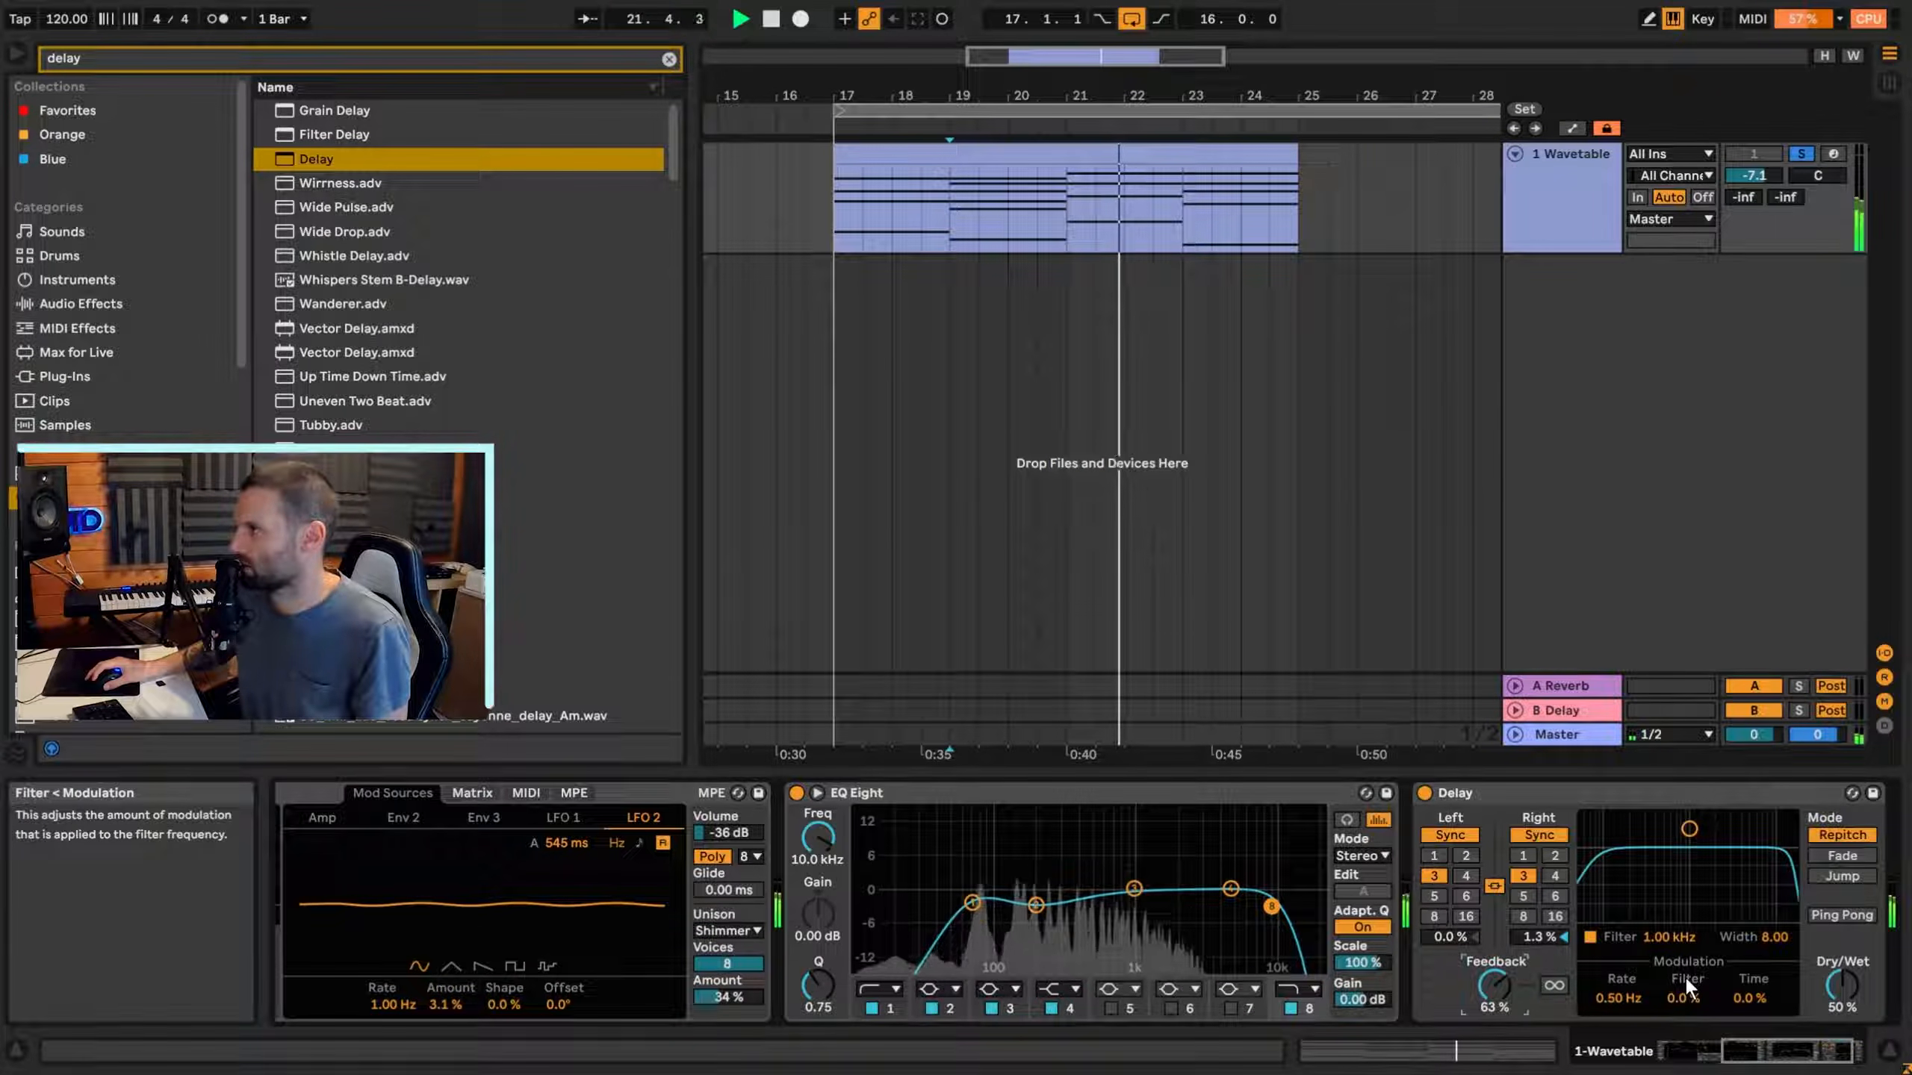
drag(1795, 1052, 1831, 1052)
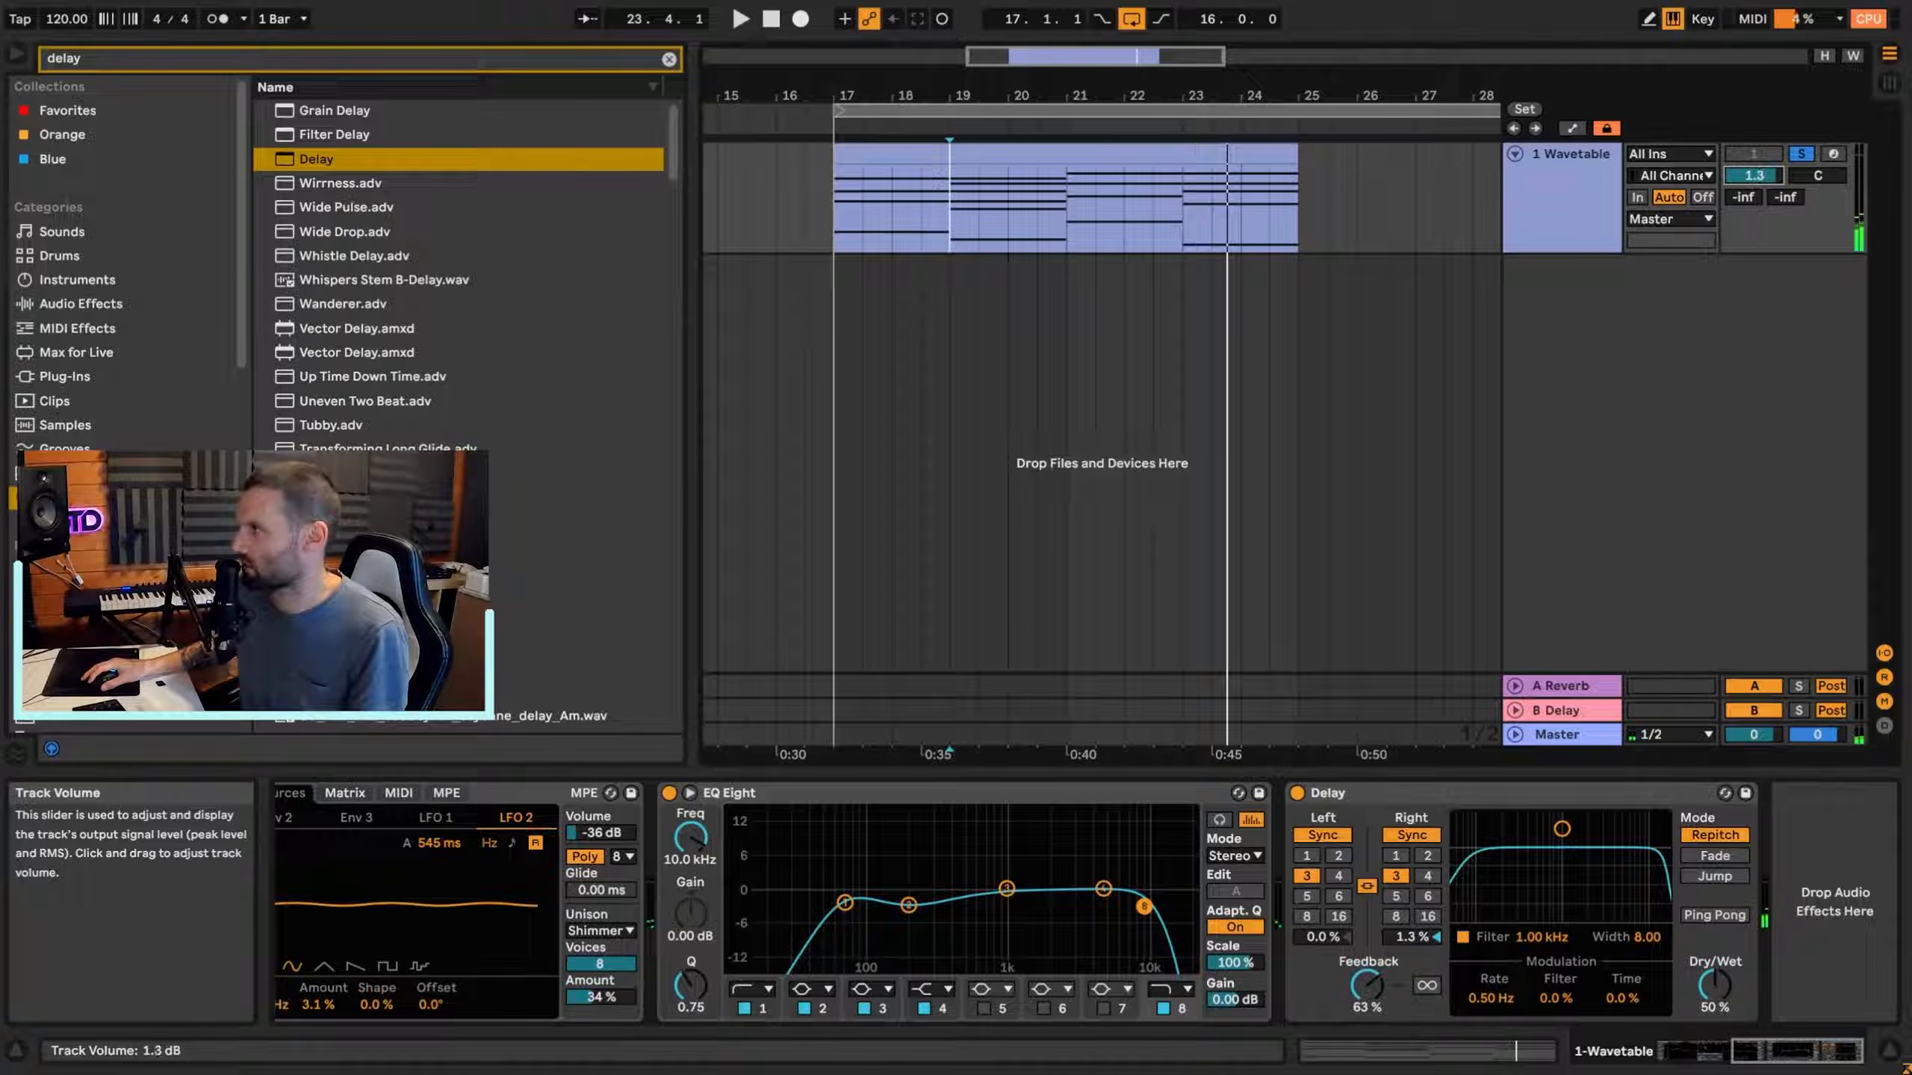
key(Delete)
key(space)
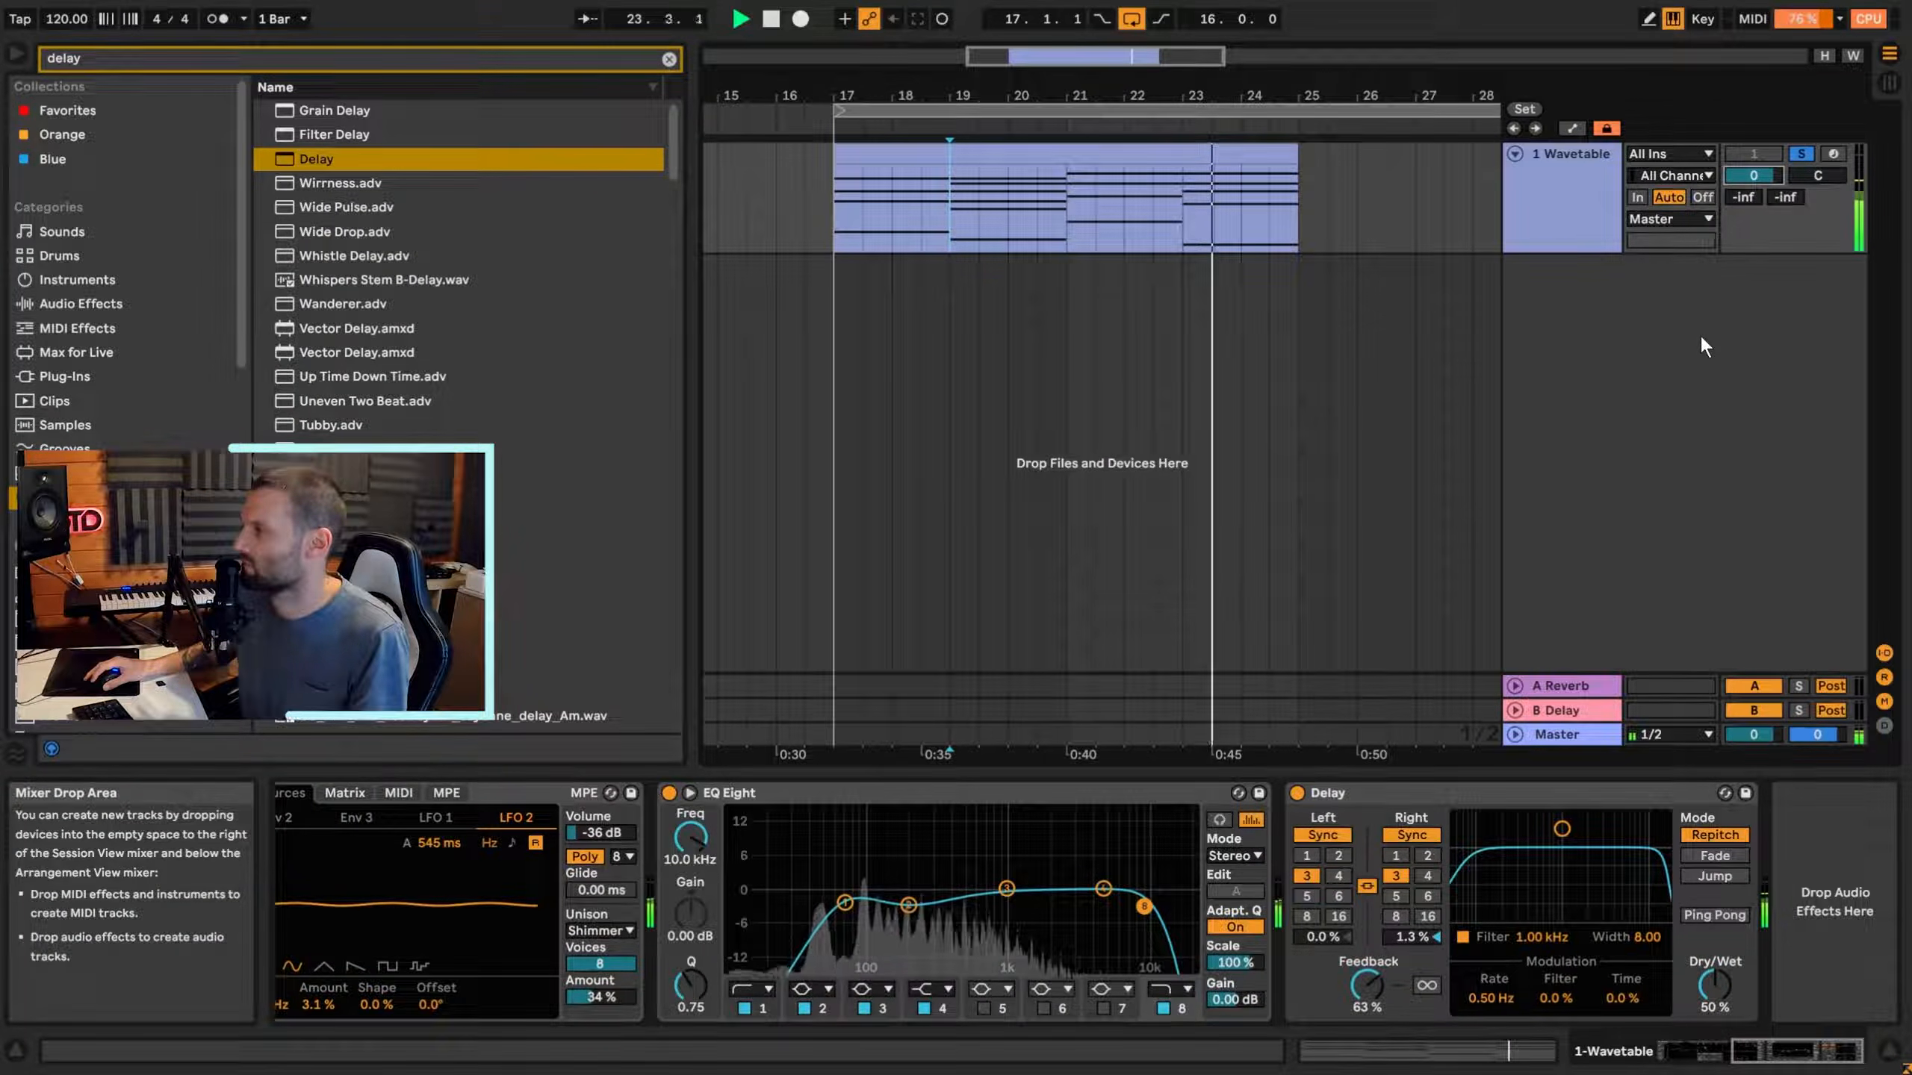
key(space)
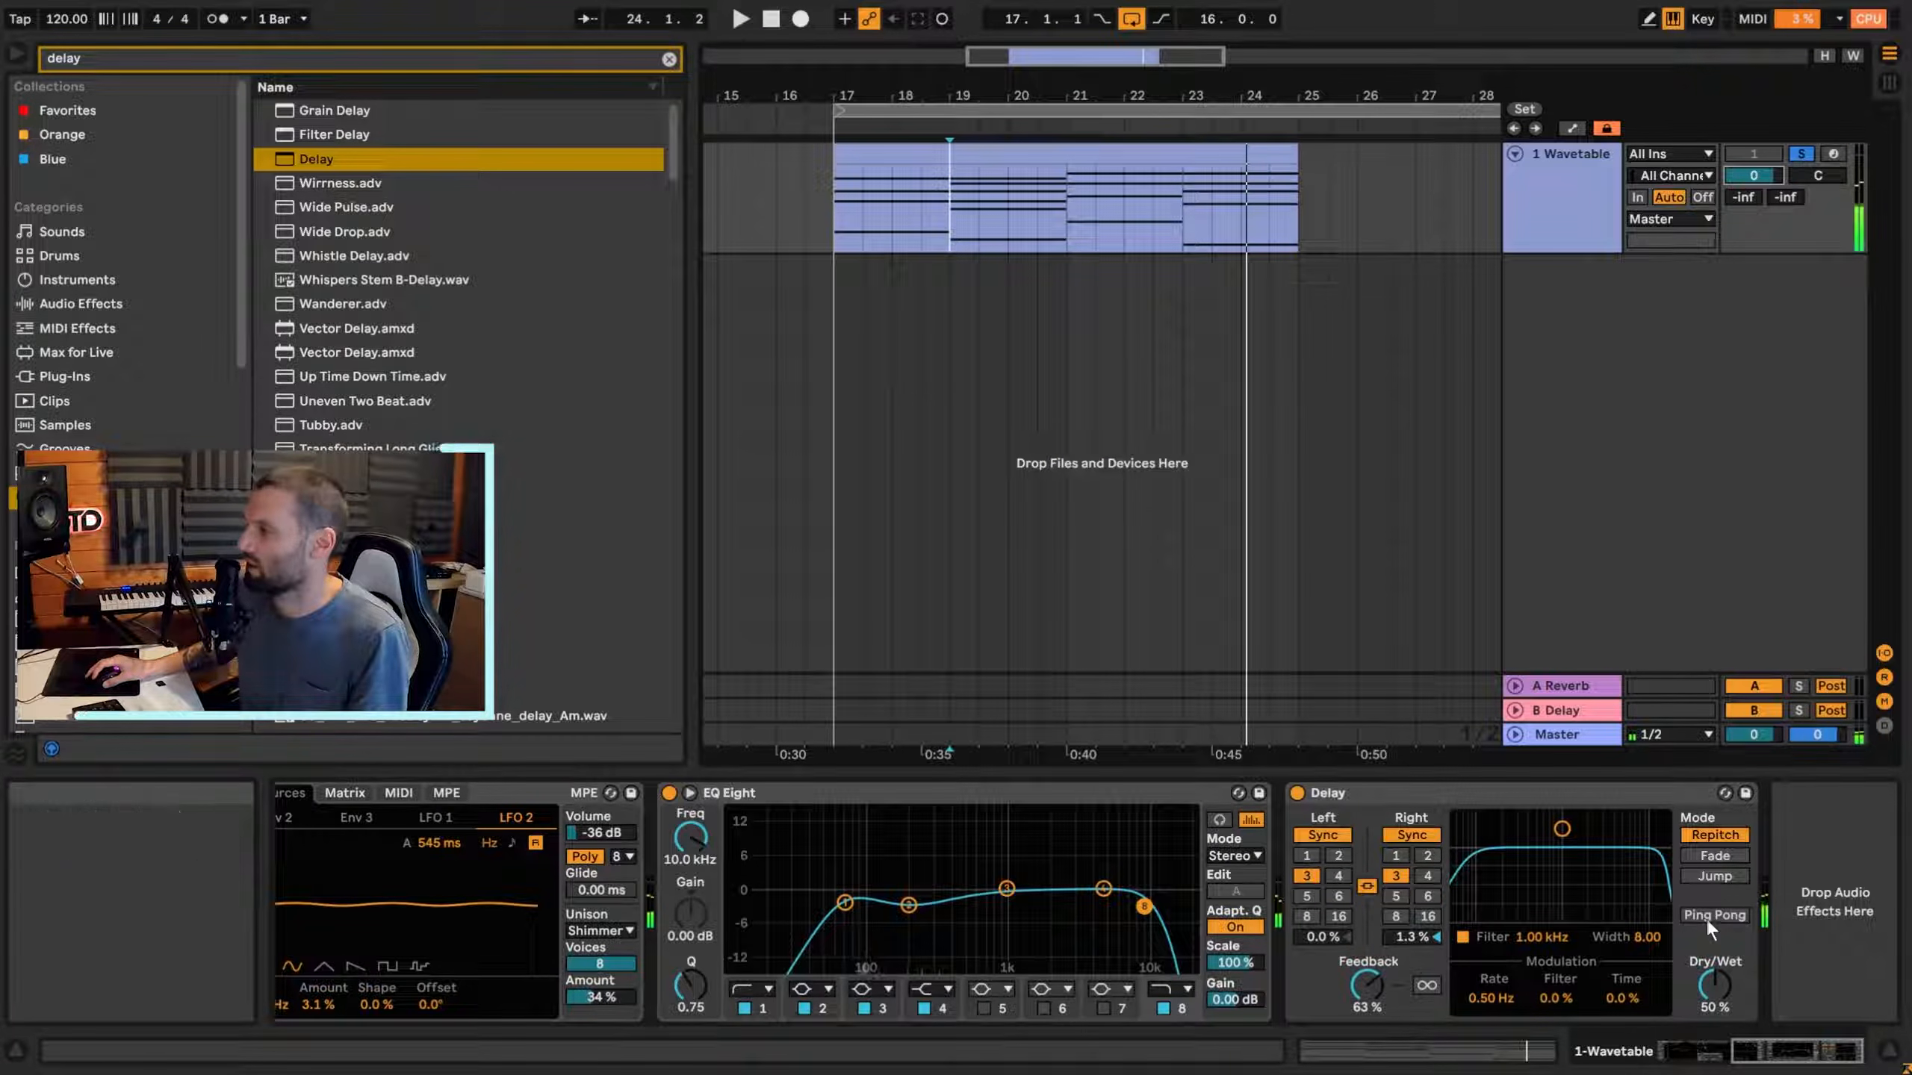
Replace the delay search with a search of the installed Packs for blackhole.
click(668, 59)
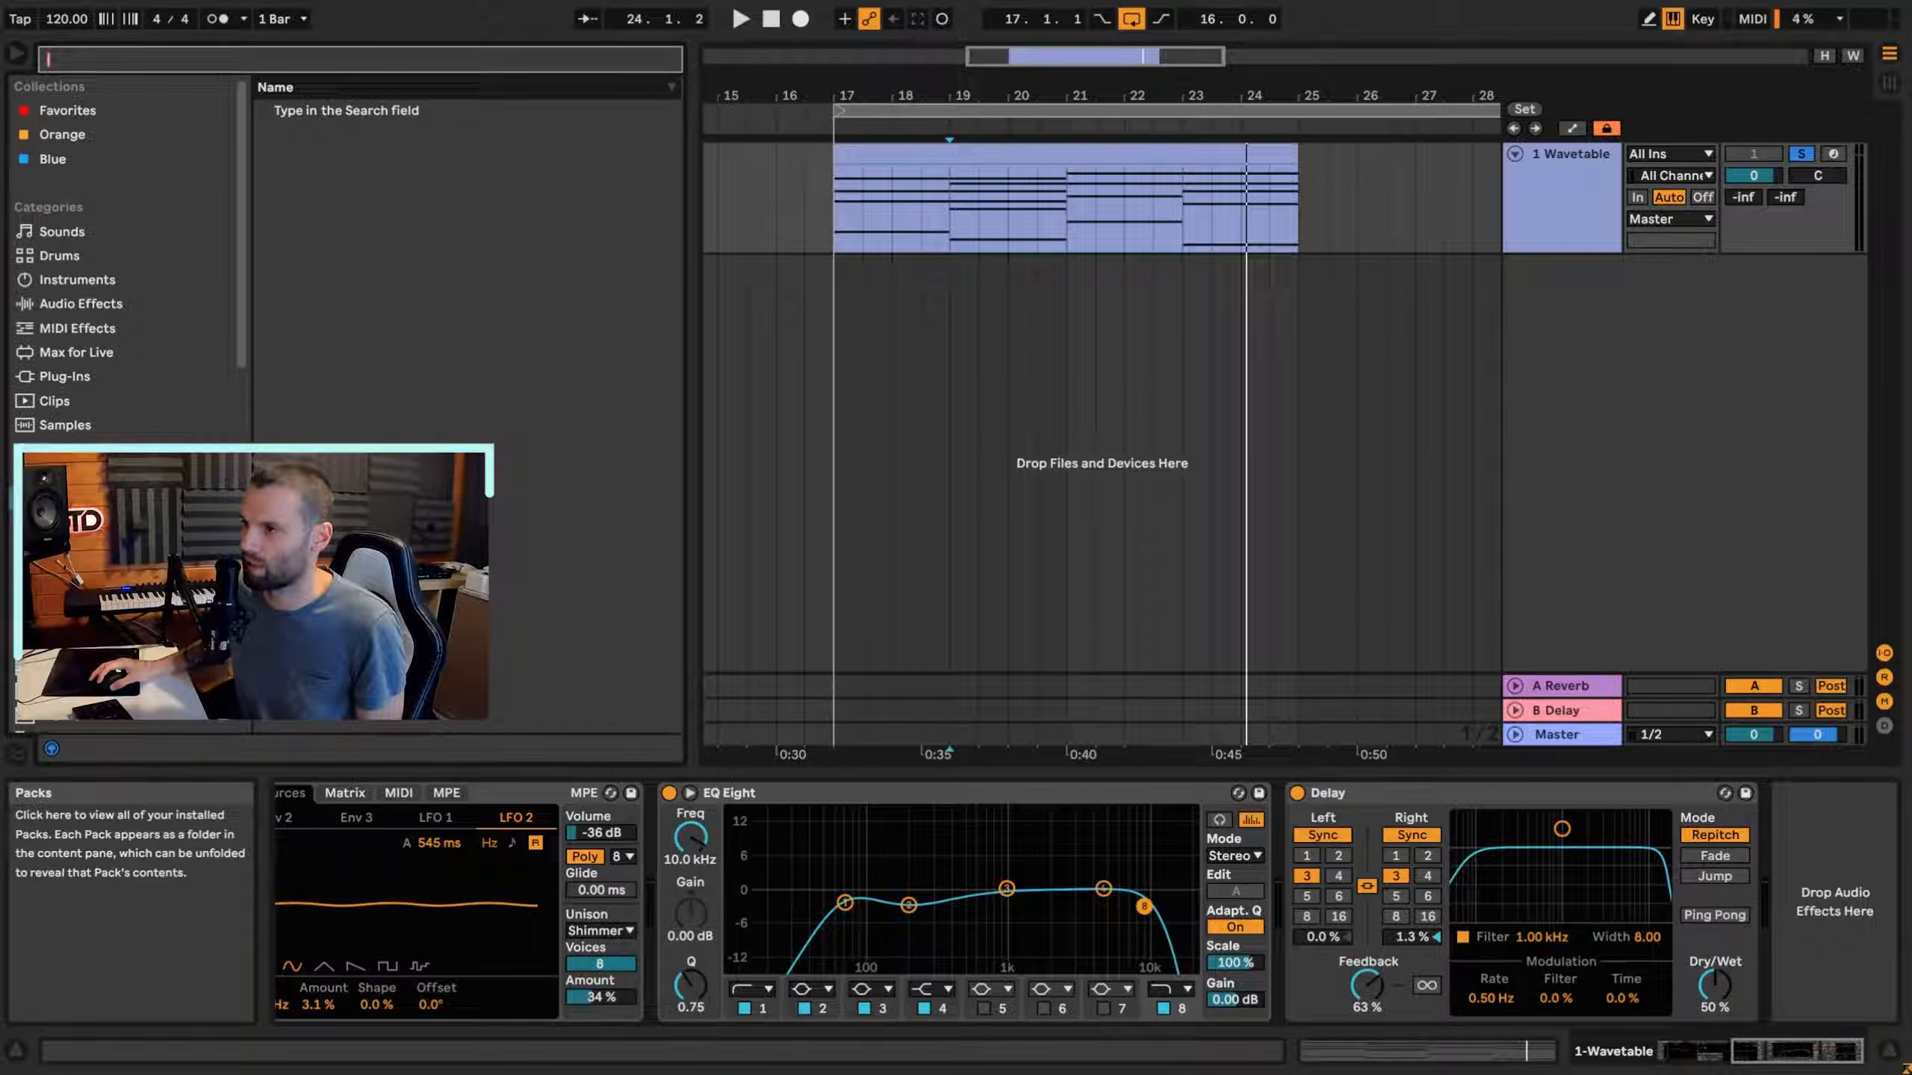
click(65, 569)
click(264, 111)
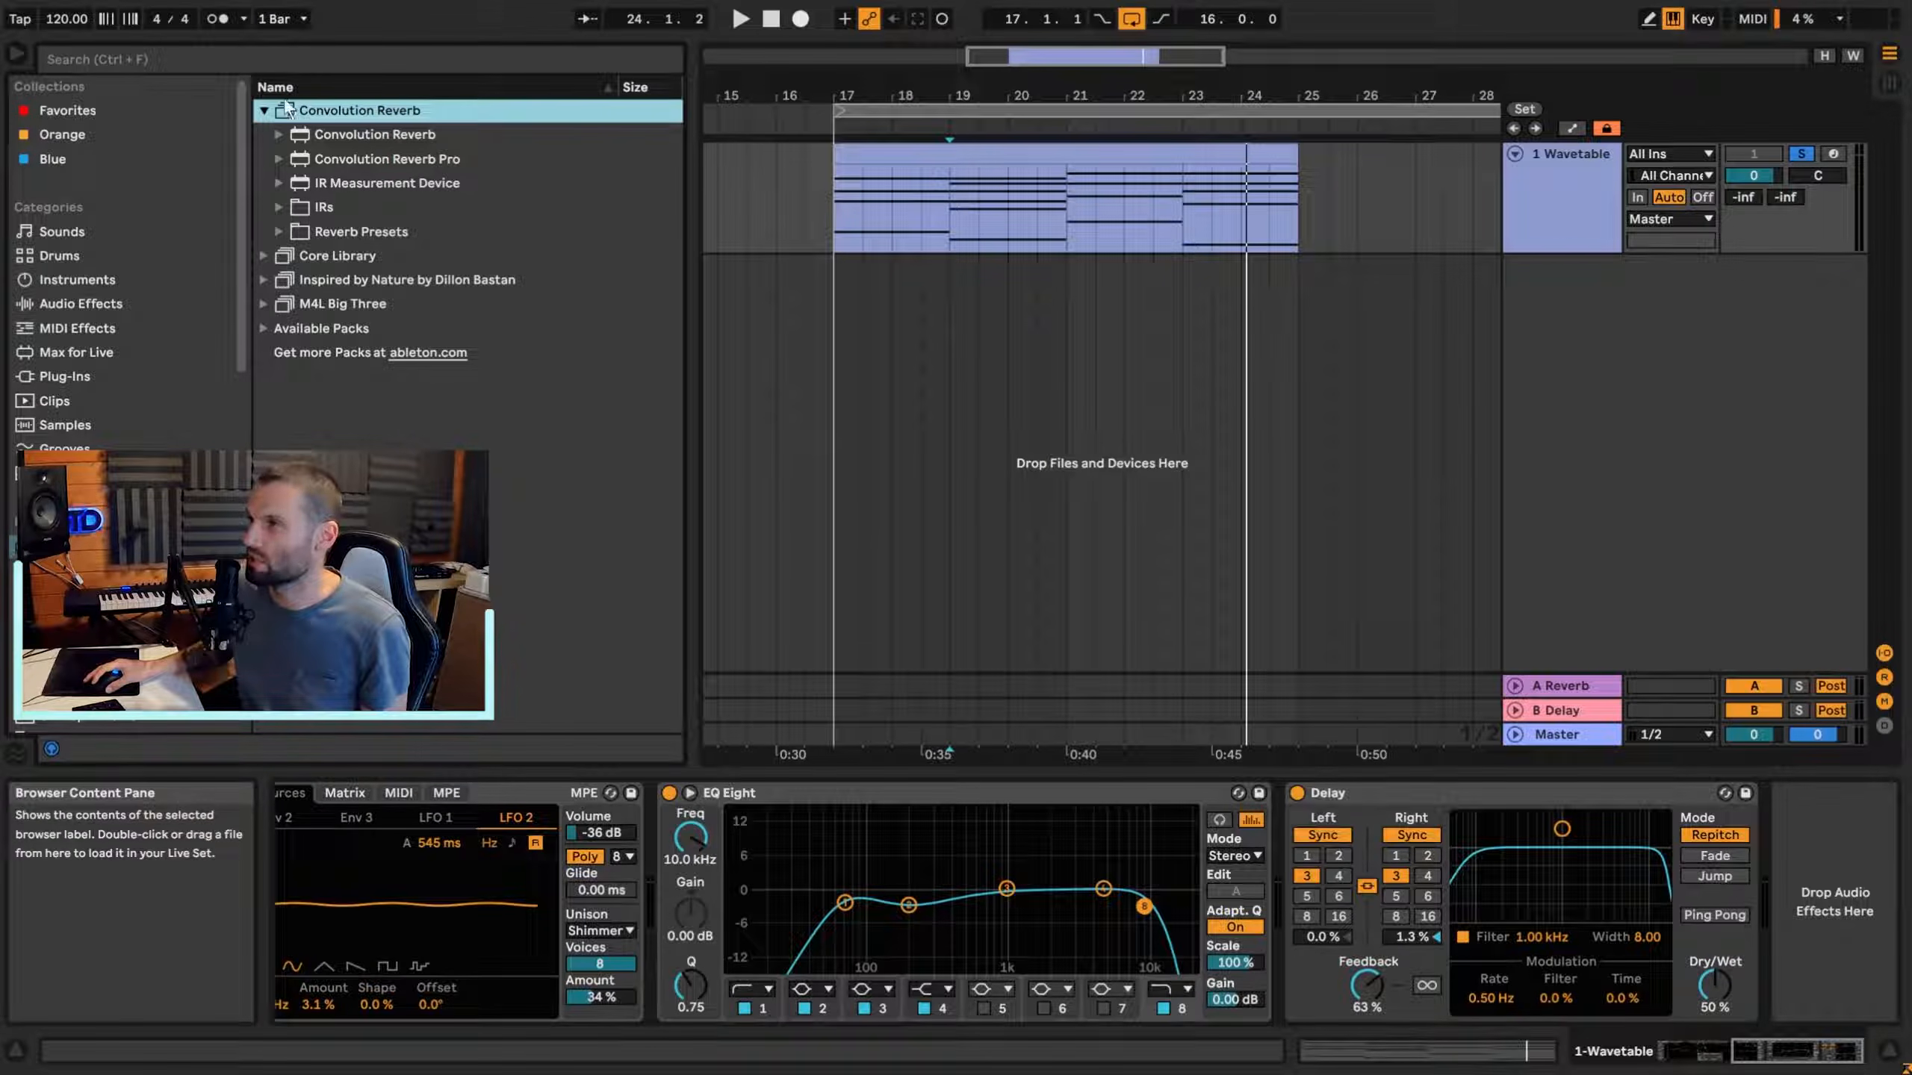
click(310, 64)
text(b)
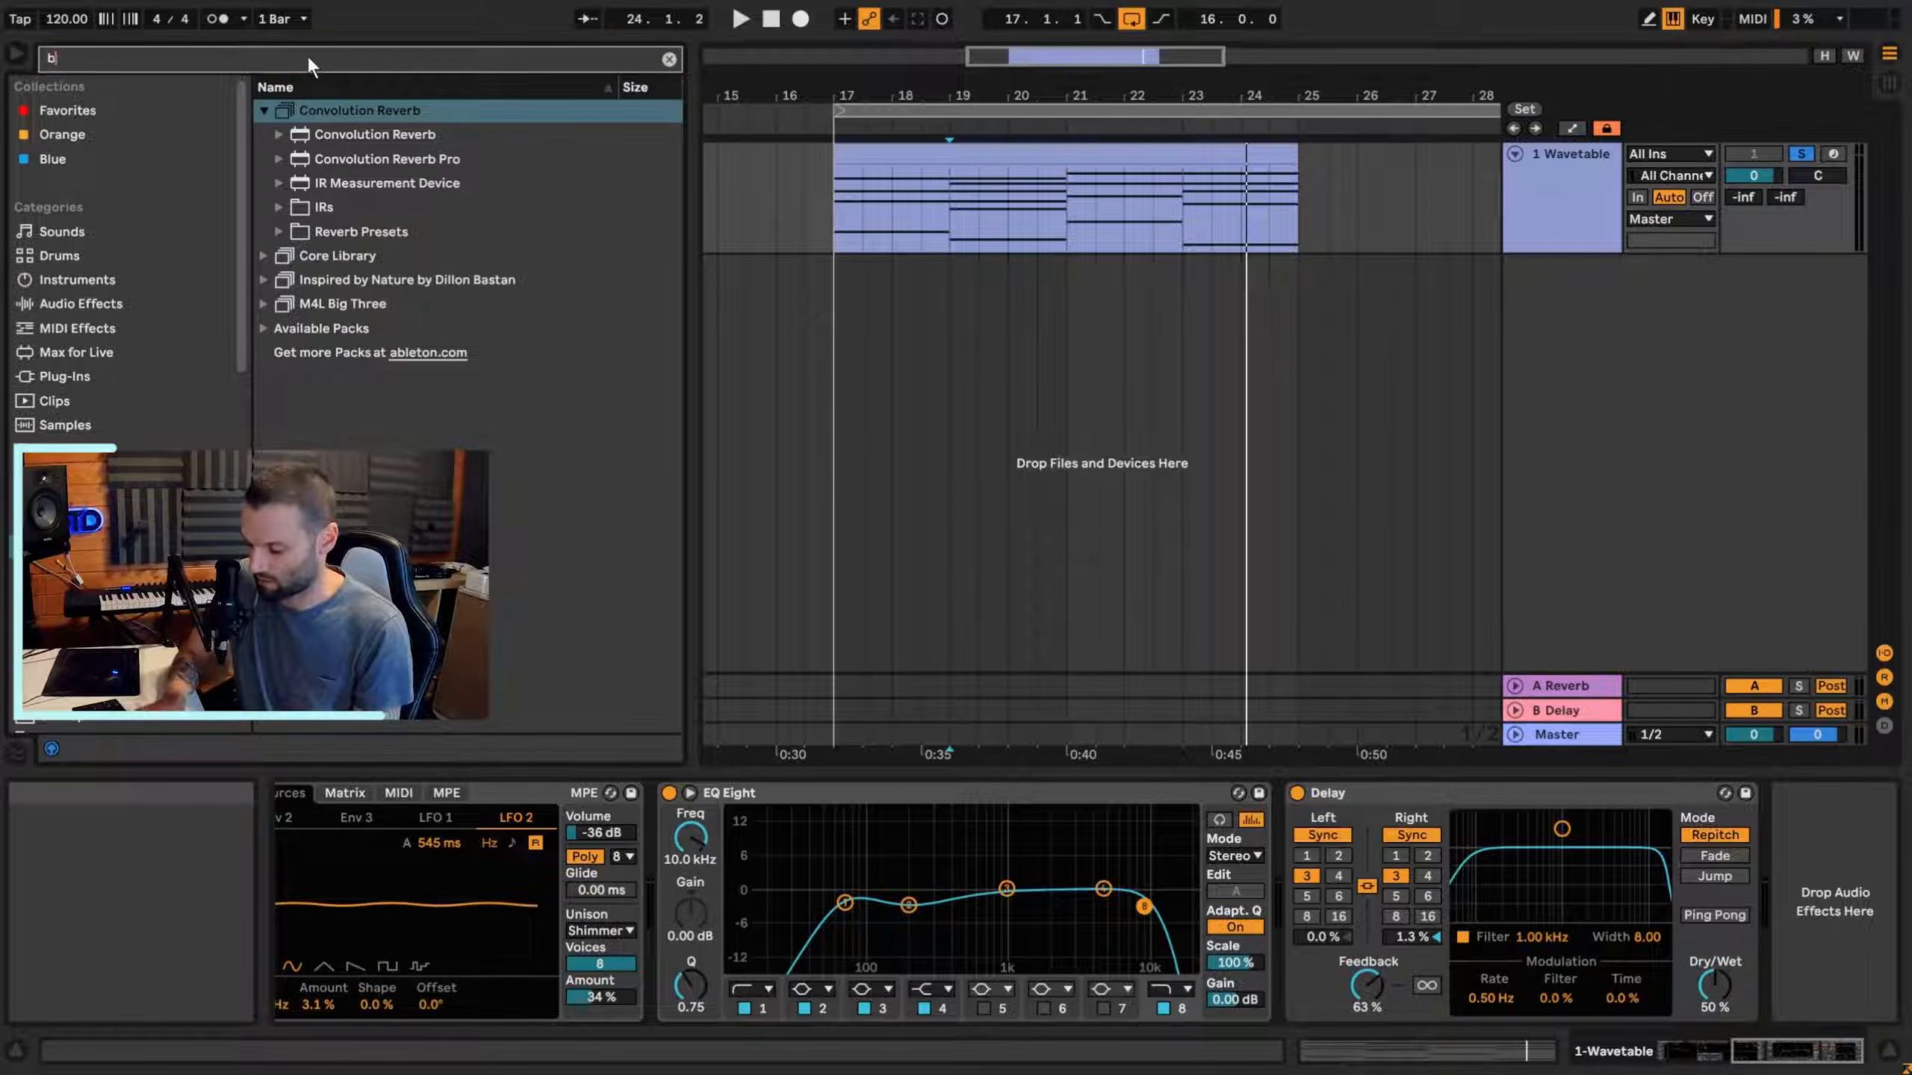
text(lackhole)
Load the EDSP7500 Blackhole preset from Convolution Reverb's 06 Bigger Spaces presets after the Delay.
click(280, 160)
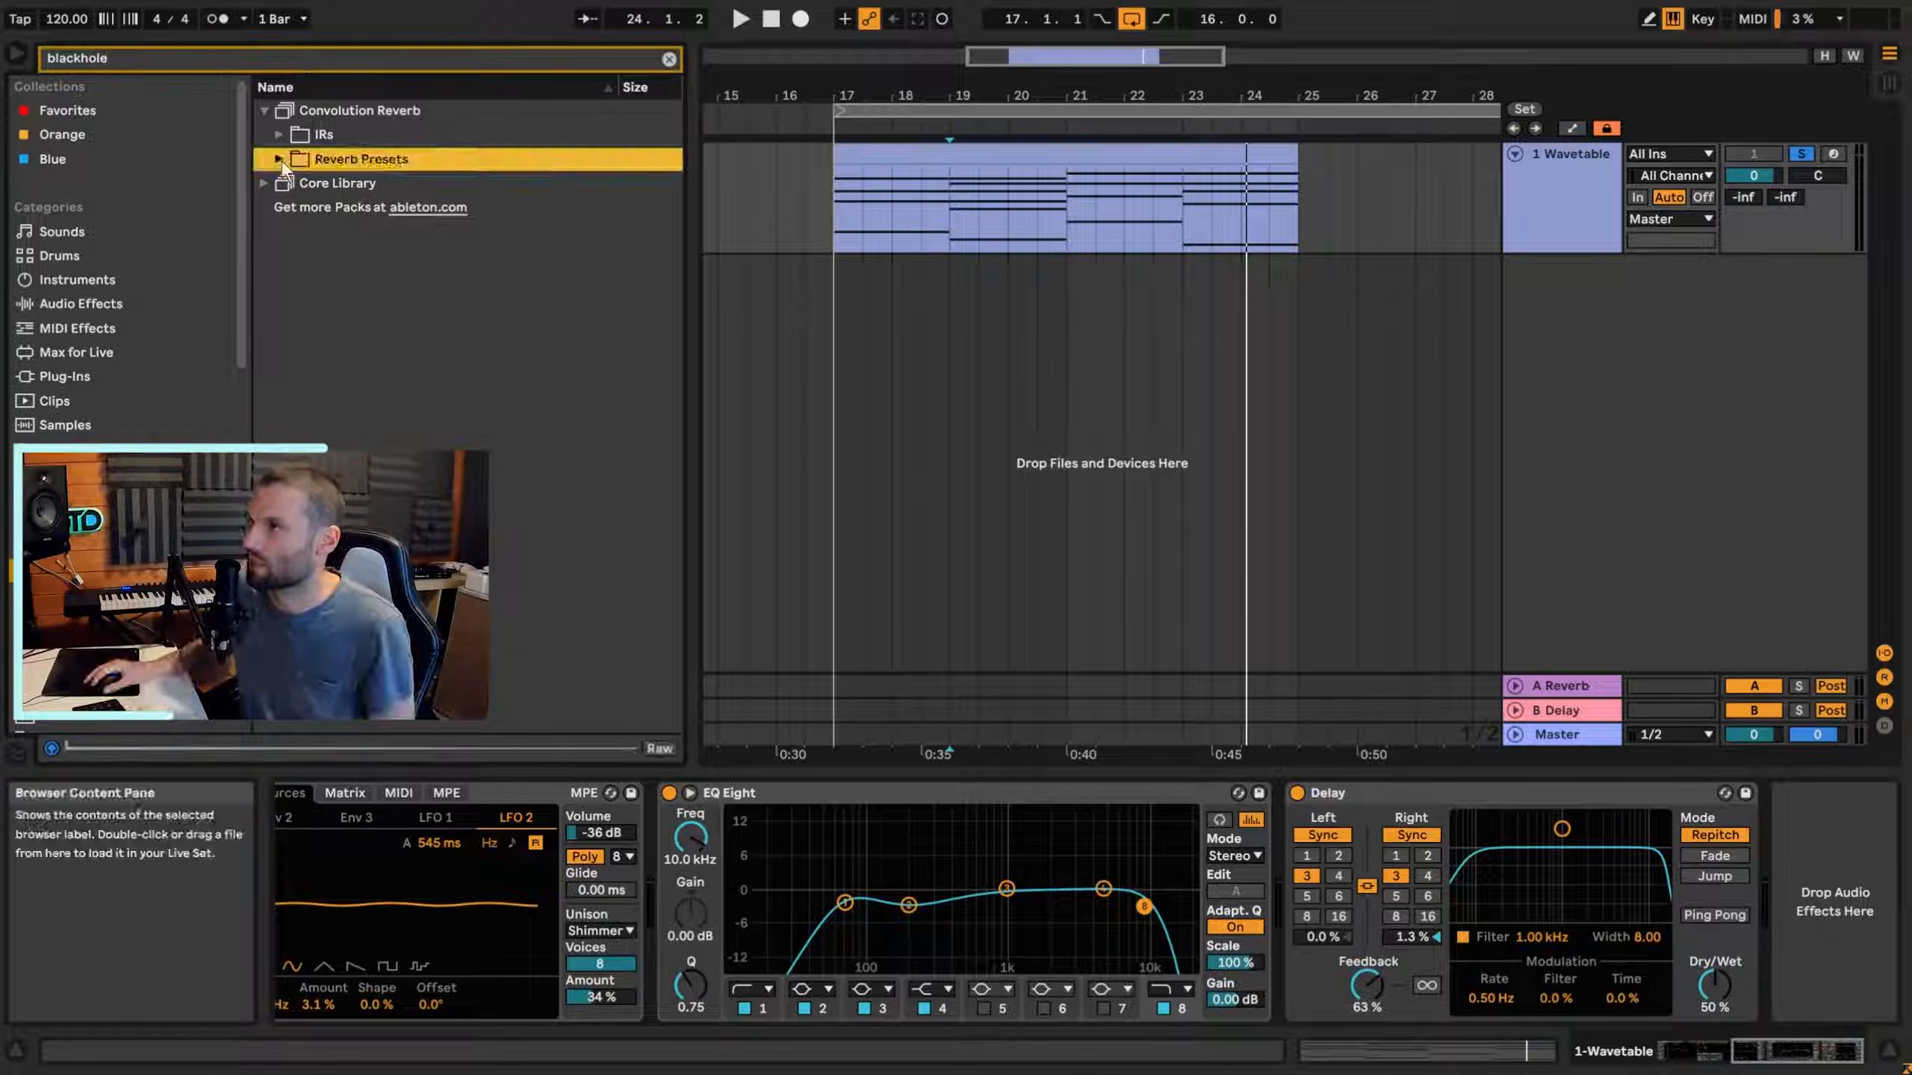
click(280, 160)
click(295, 183)
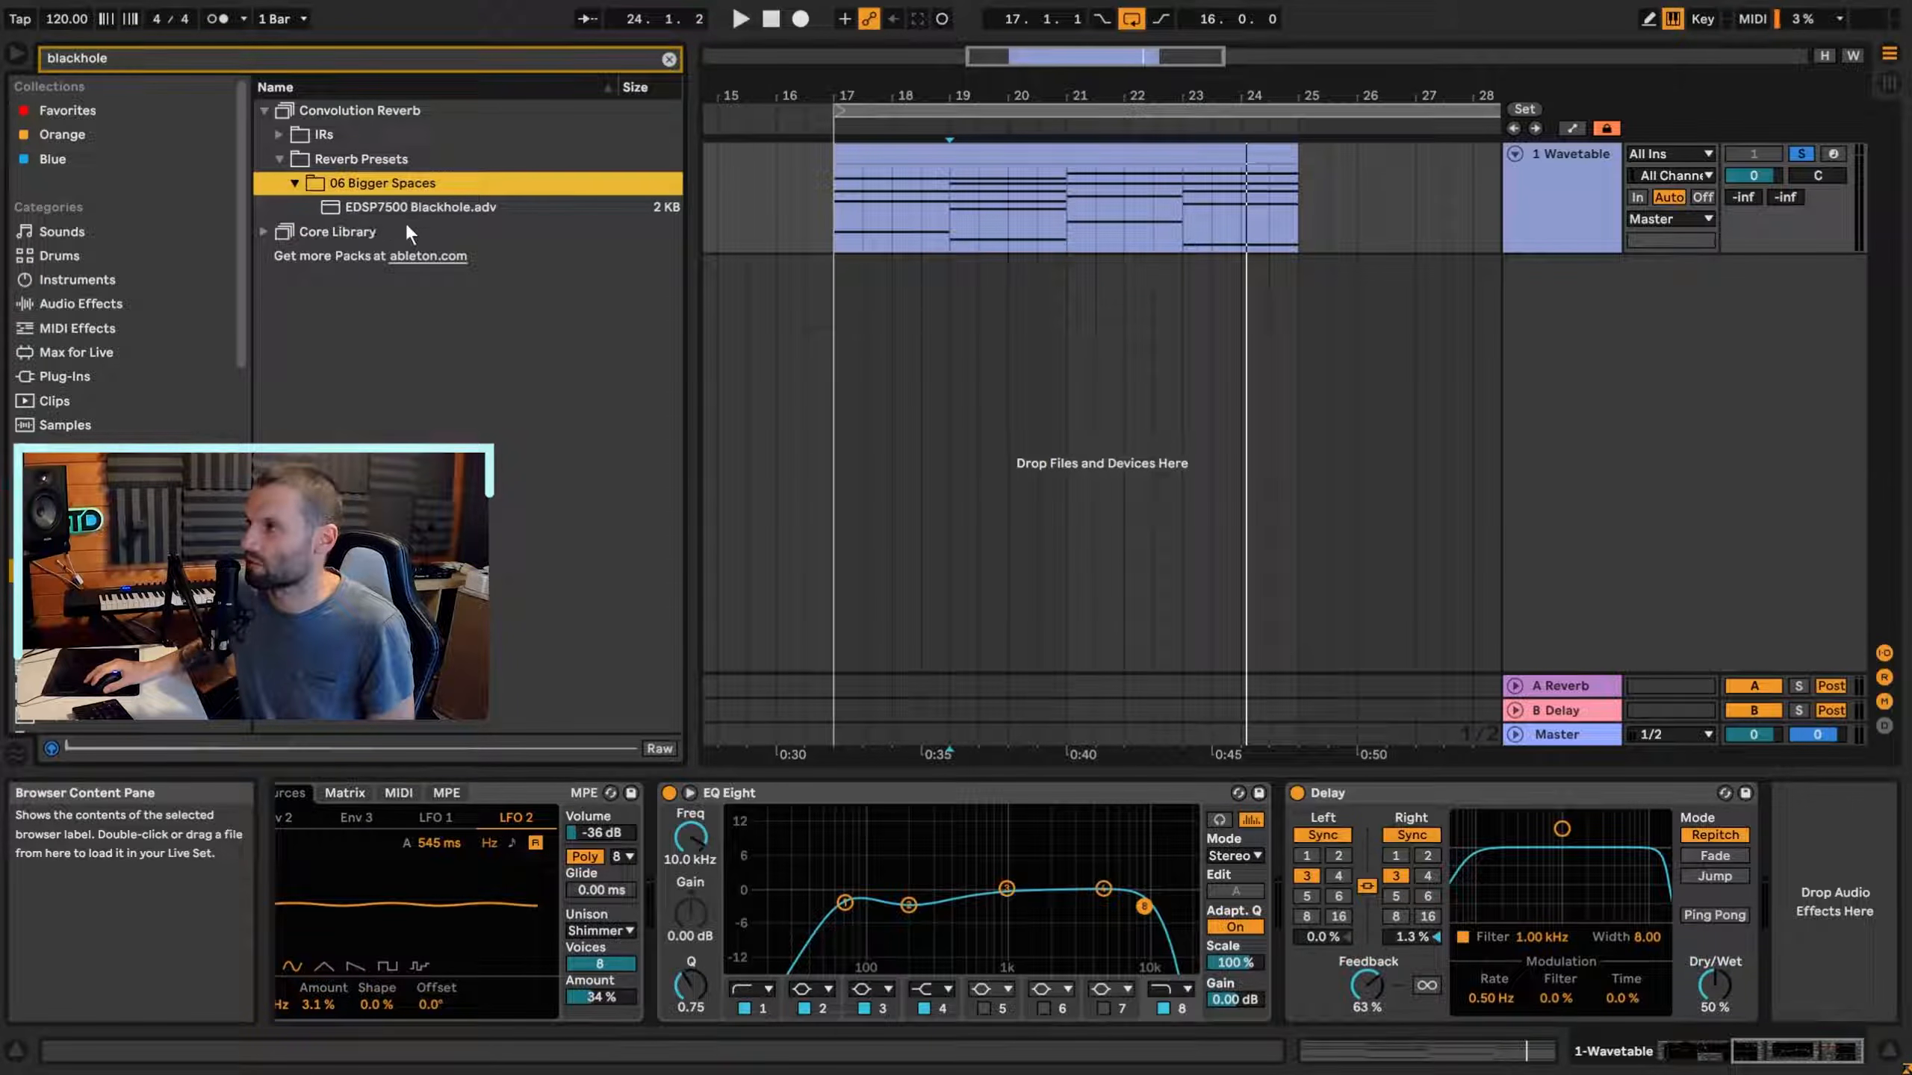
double_click(434, 207)
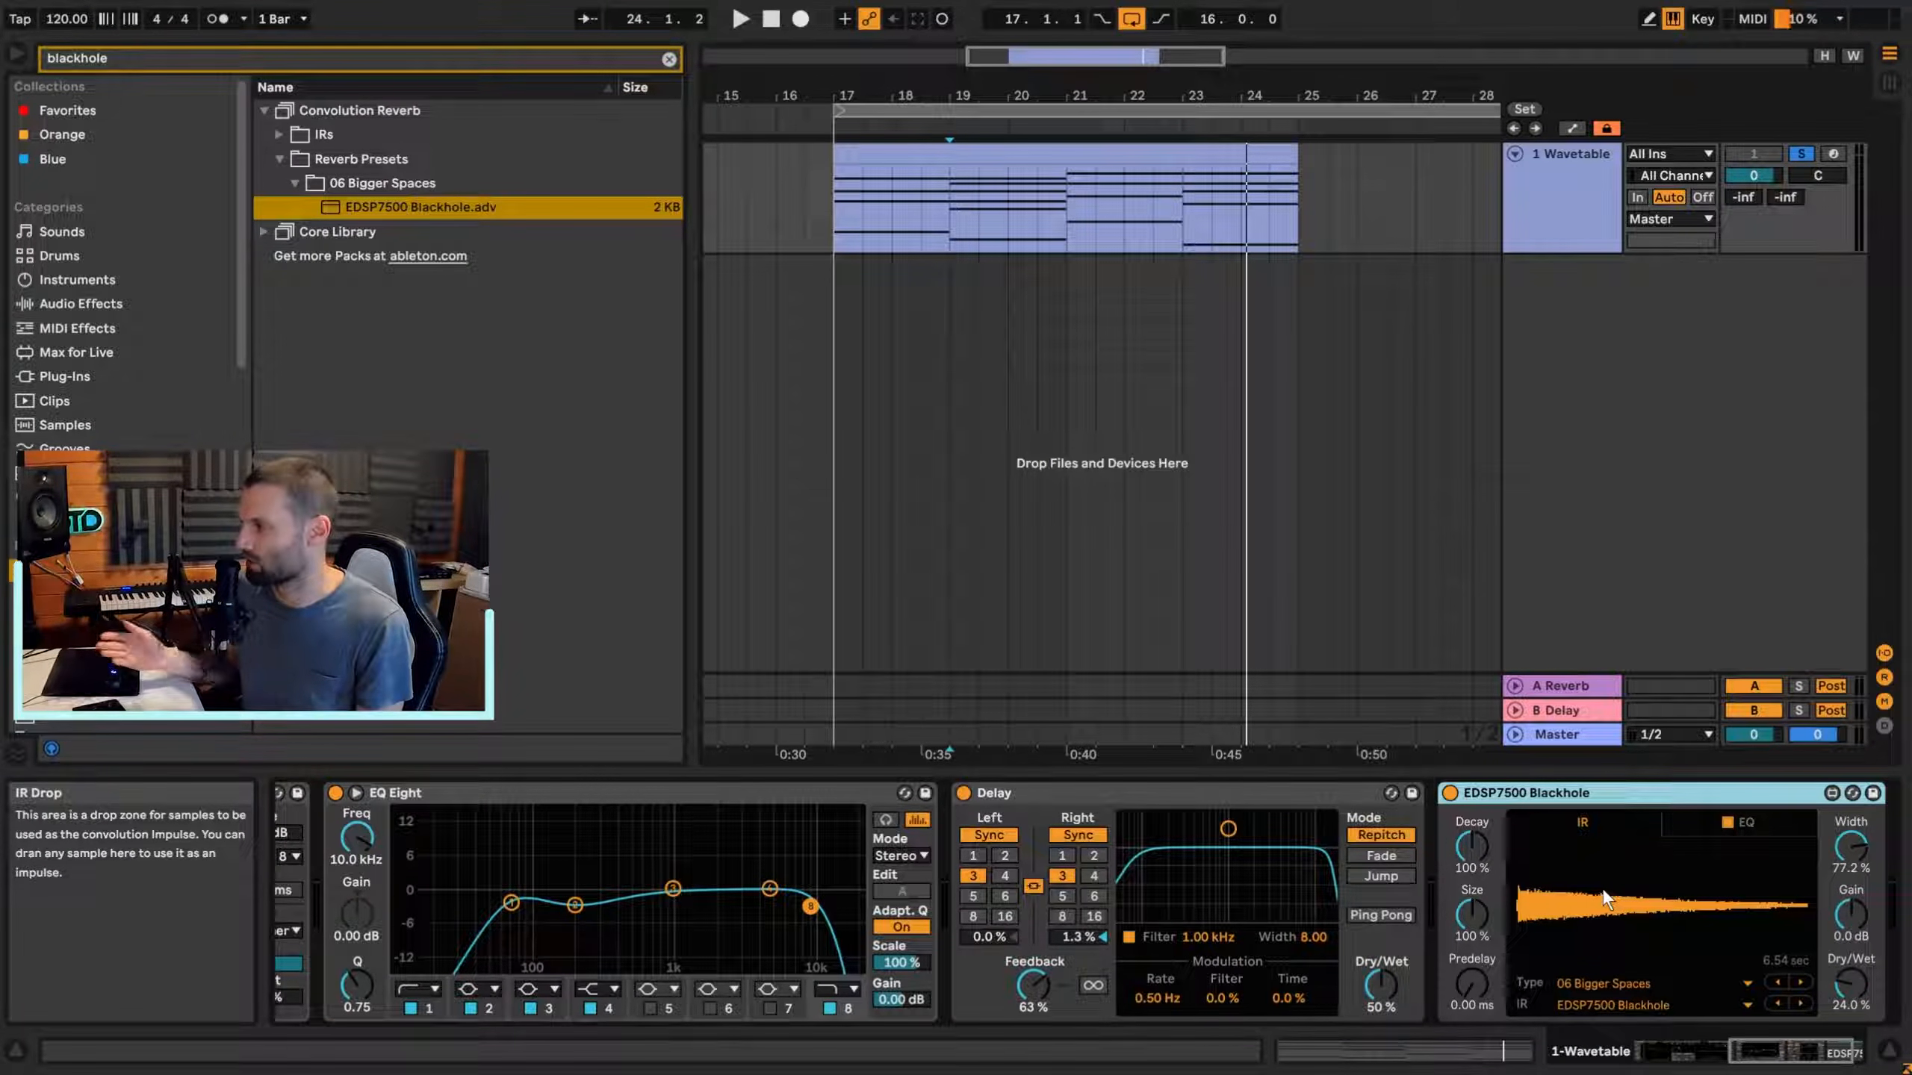
Raise the Blackhole reverb's Dry/Wet to 42.1% and lower its EQ's low band to -14 dB at 209 Hz while auditioning.
mouse_move(1845, 986)
mouse_down()
mouse_move(1845, 1007)
mouse_move(1845, 955)
mouse_up()
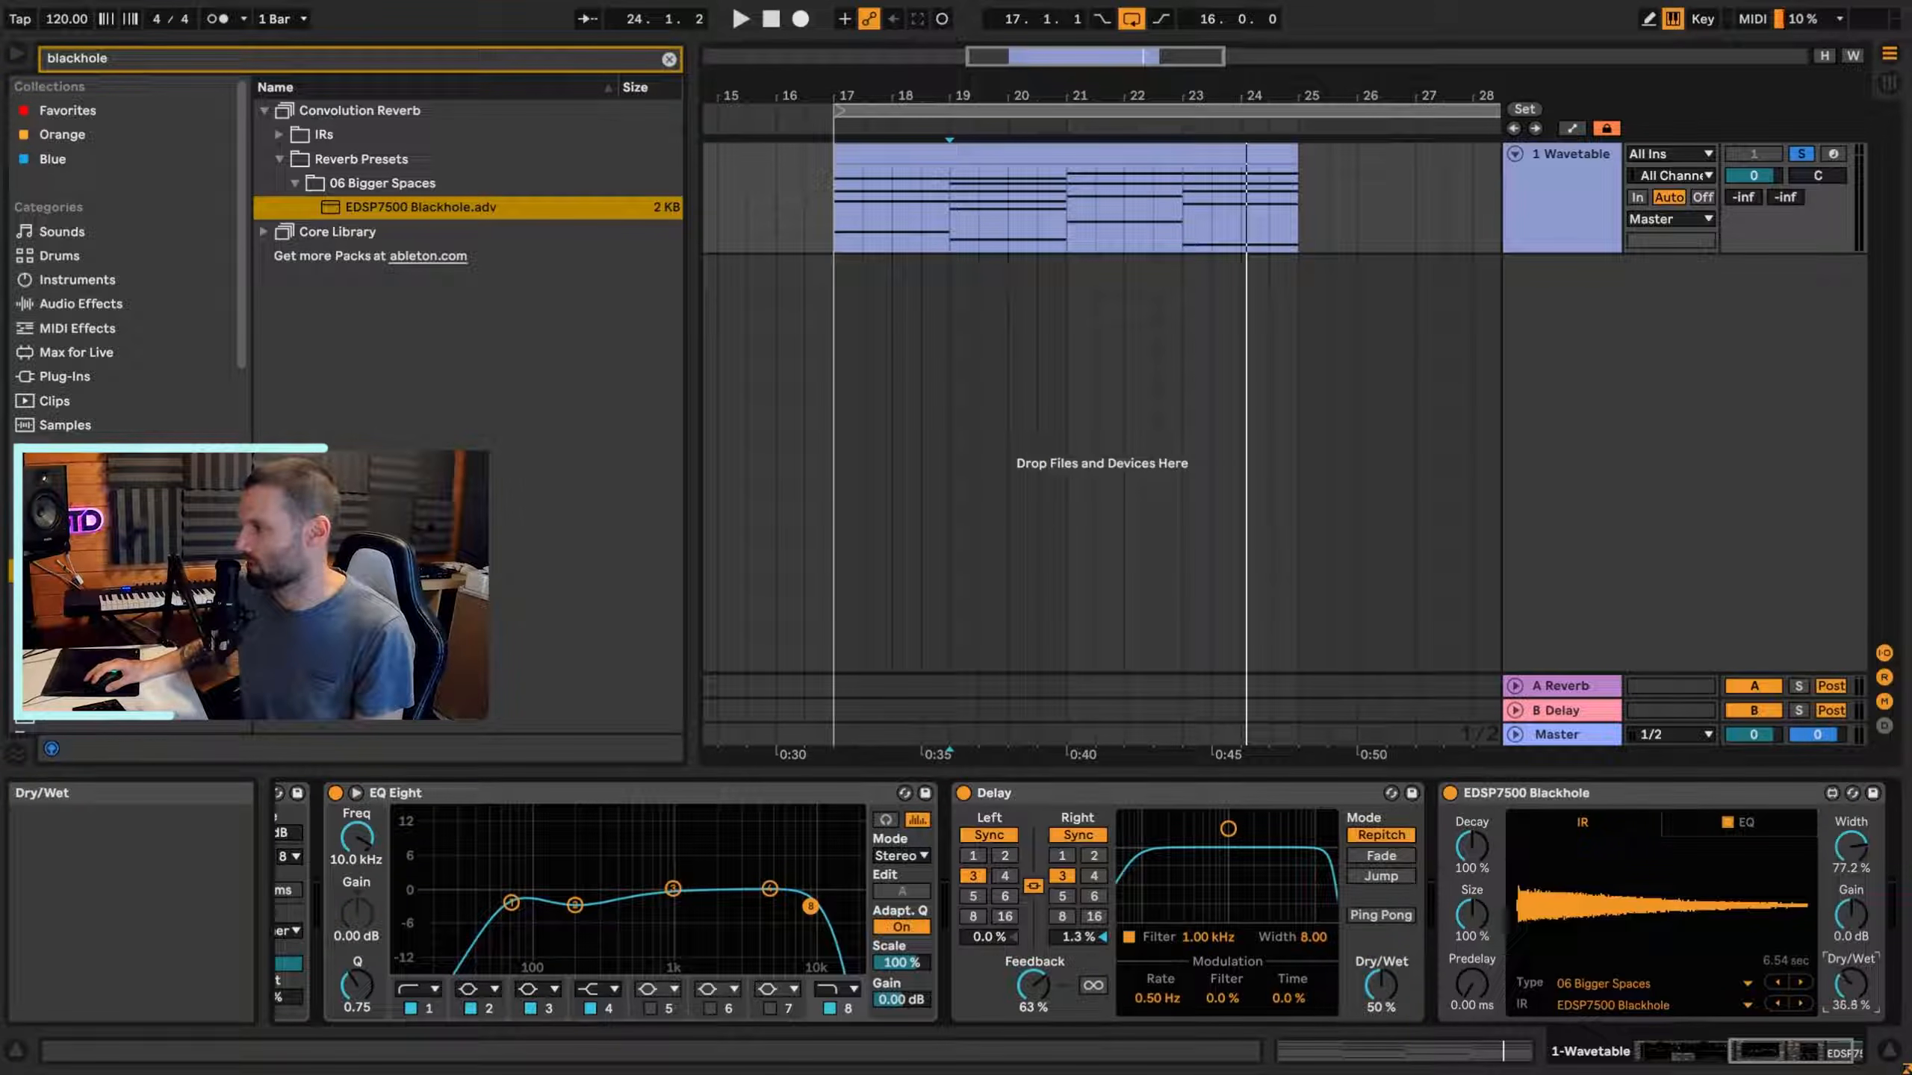
key(space)
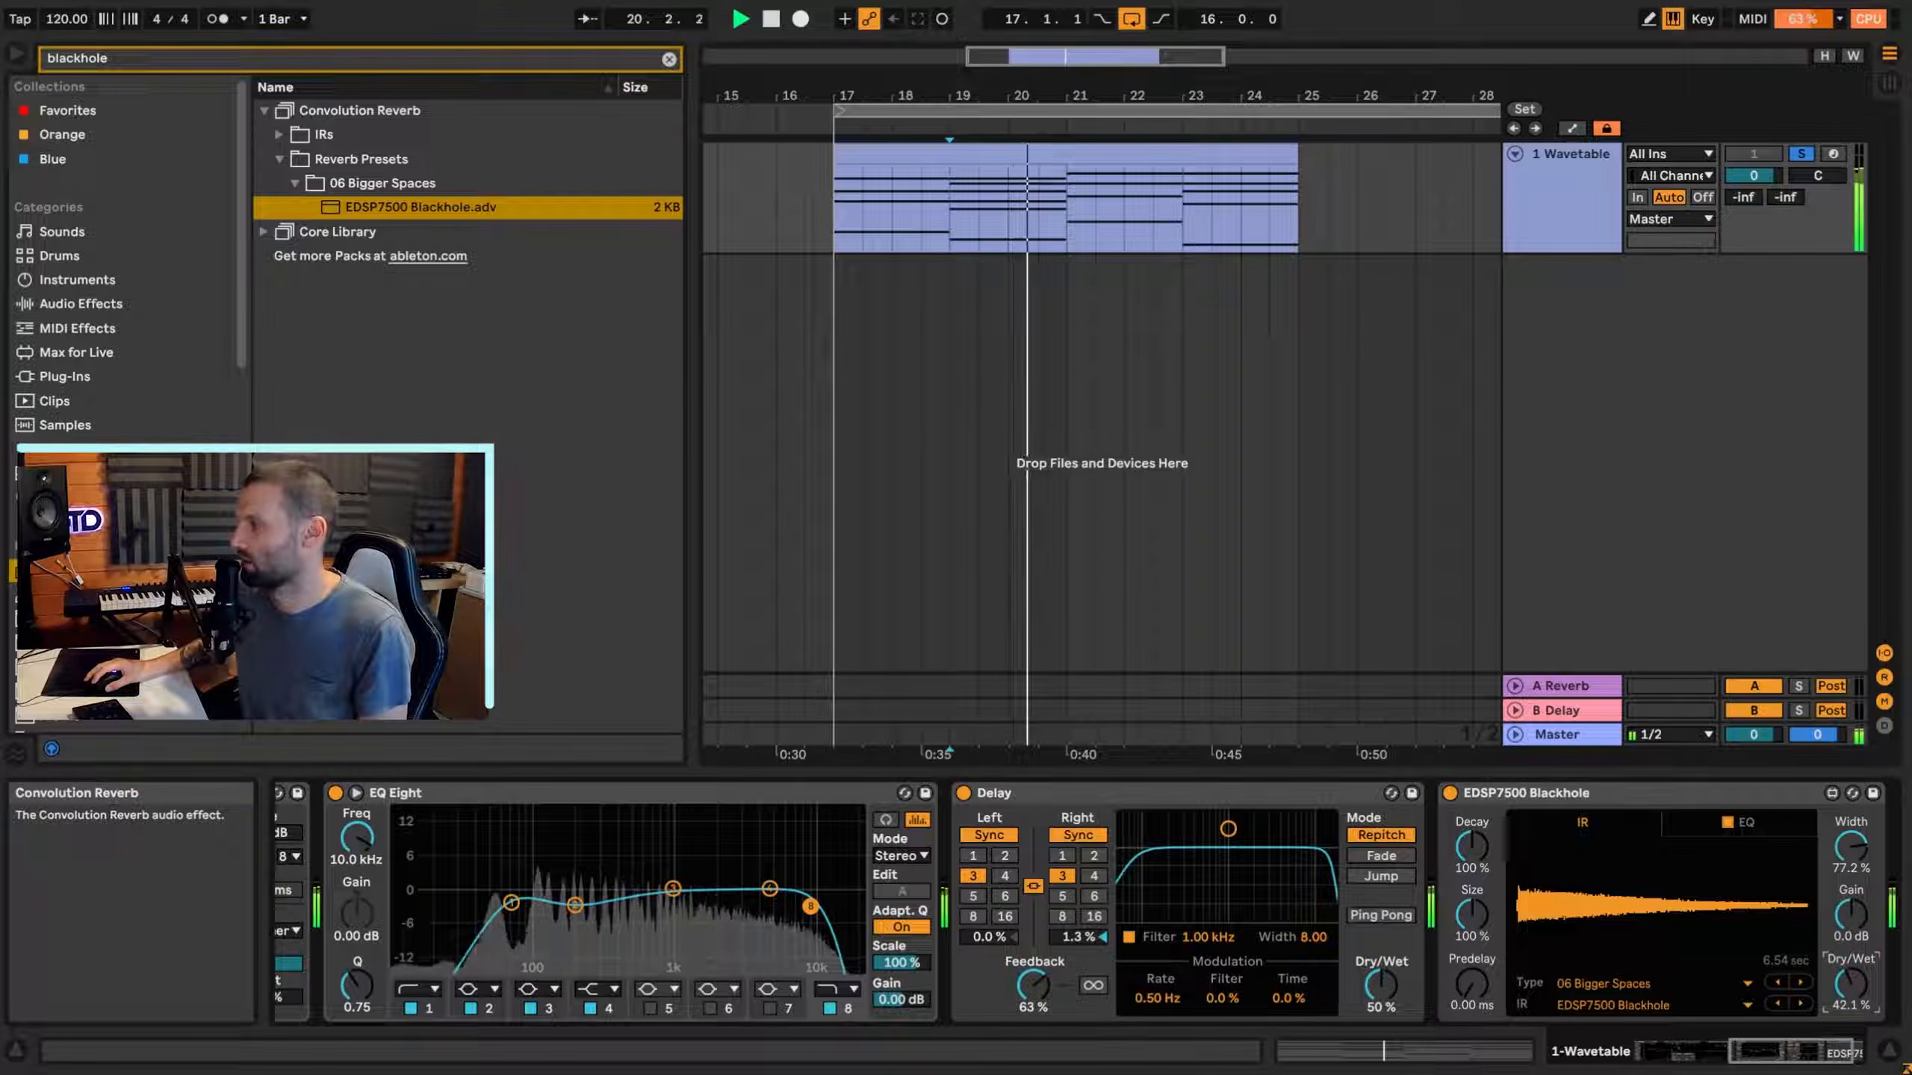
click(1765, 824)
key(space)
drag(1585, 917, 1613, 964)
key(space)
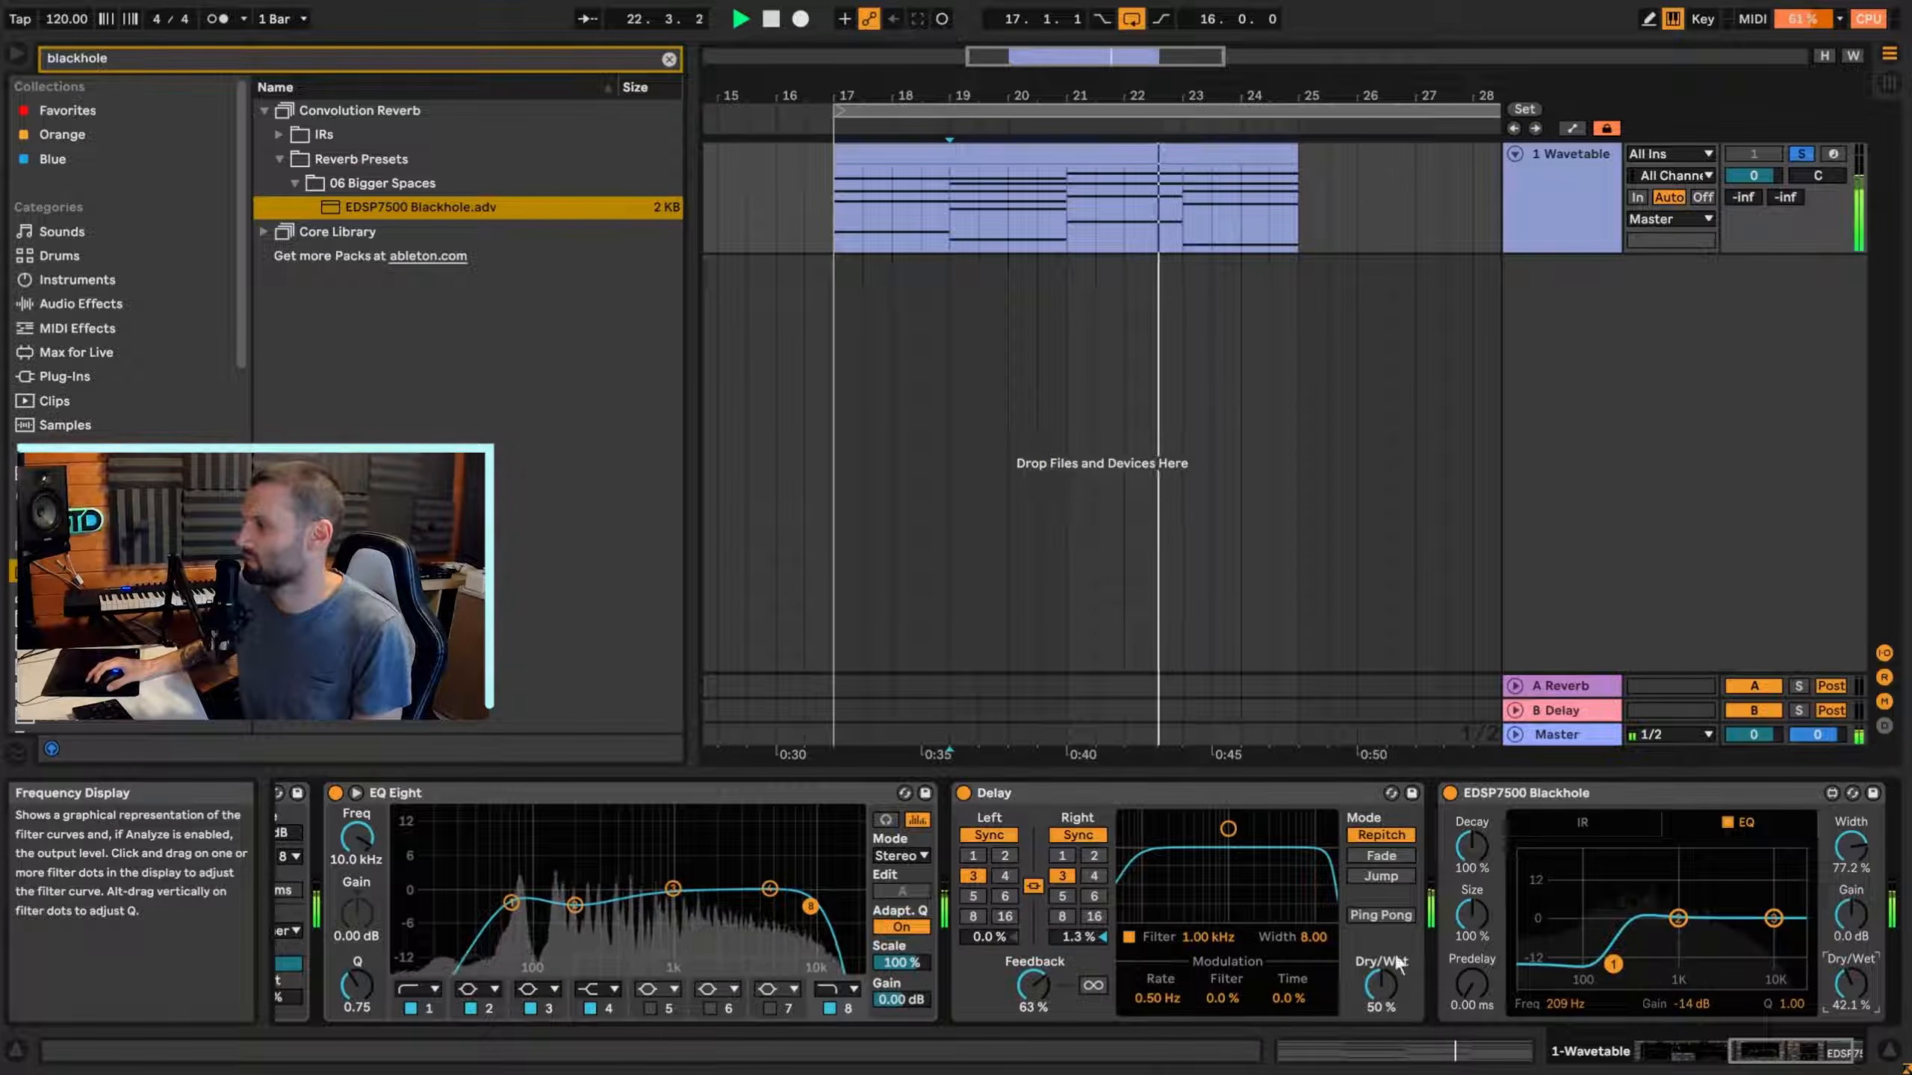
Reduce Wavetable's first filter resonance to 37% and play the clip from bar 17.
scroll(1174, 937, left, 5)
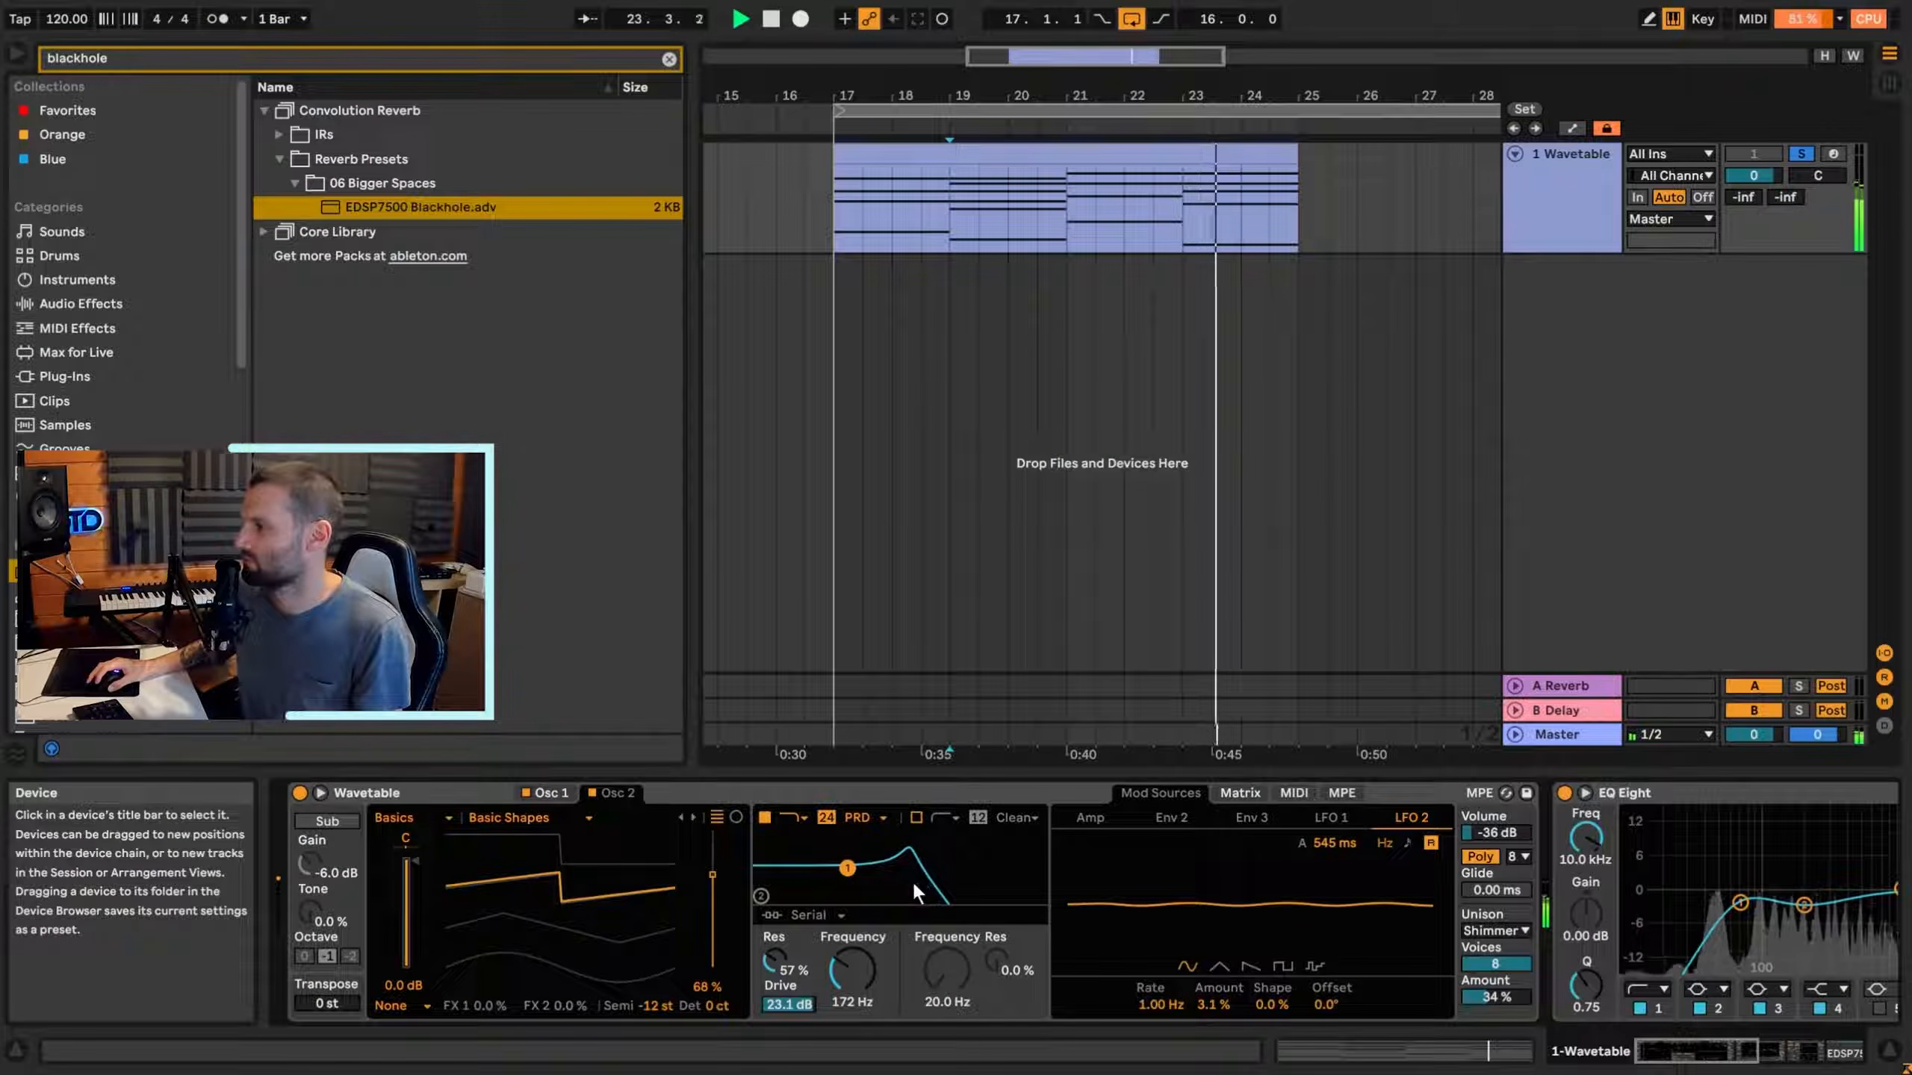
drag(775, 960, 775, 992)
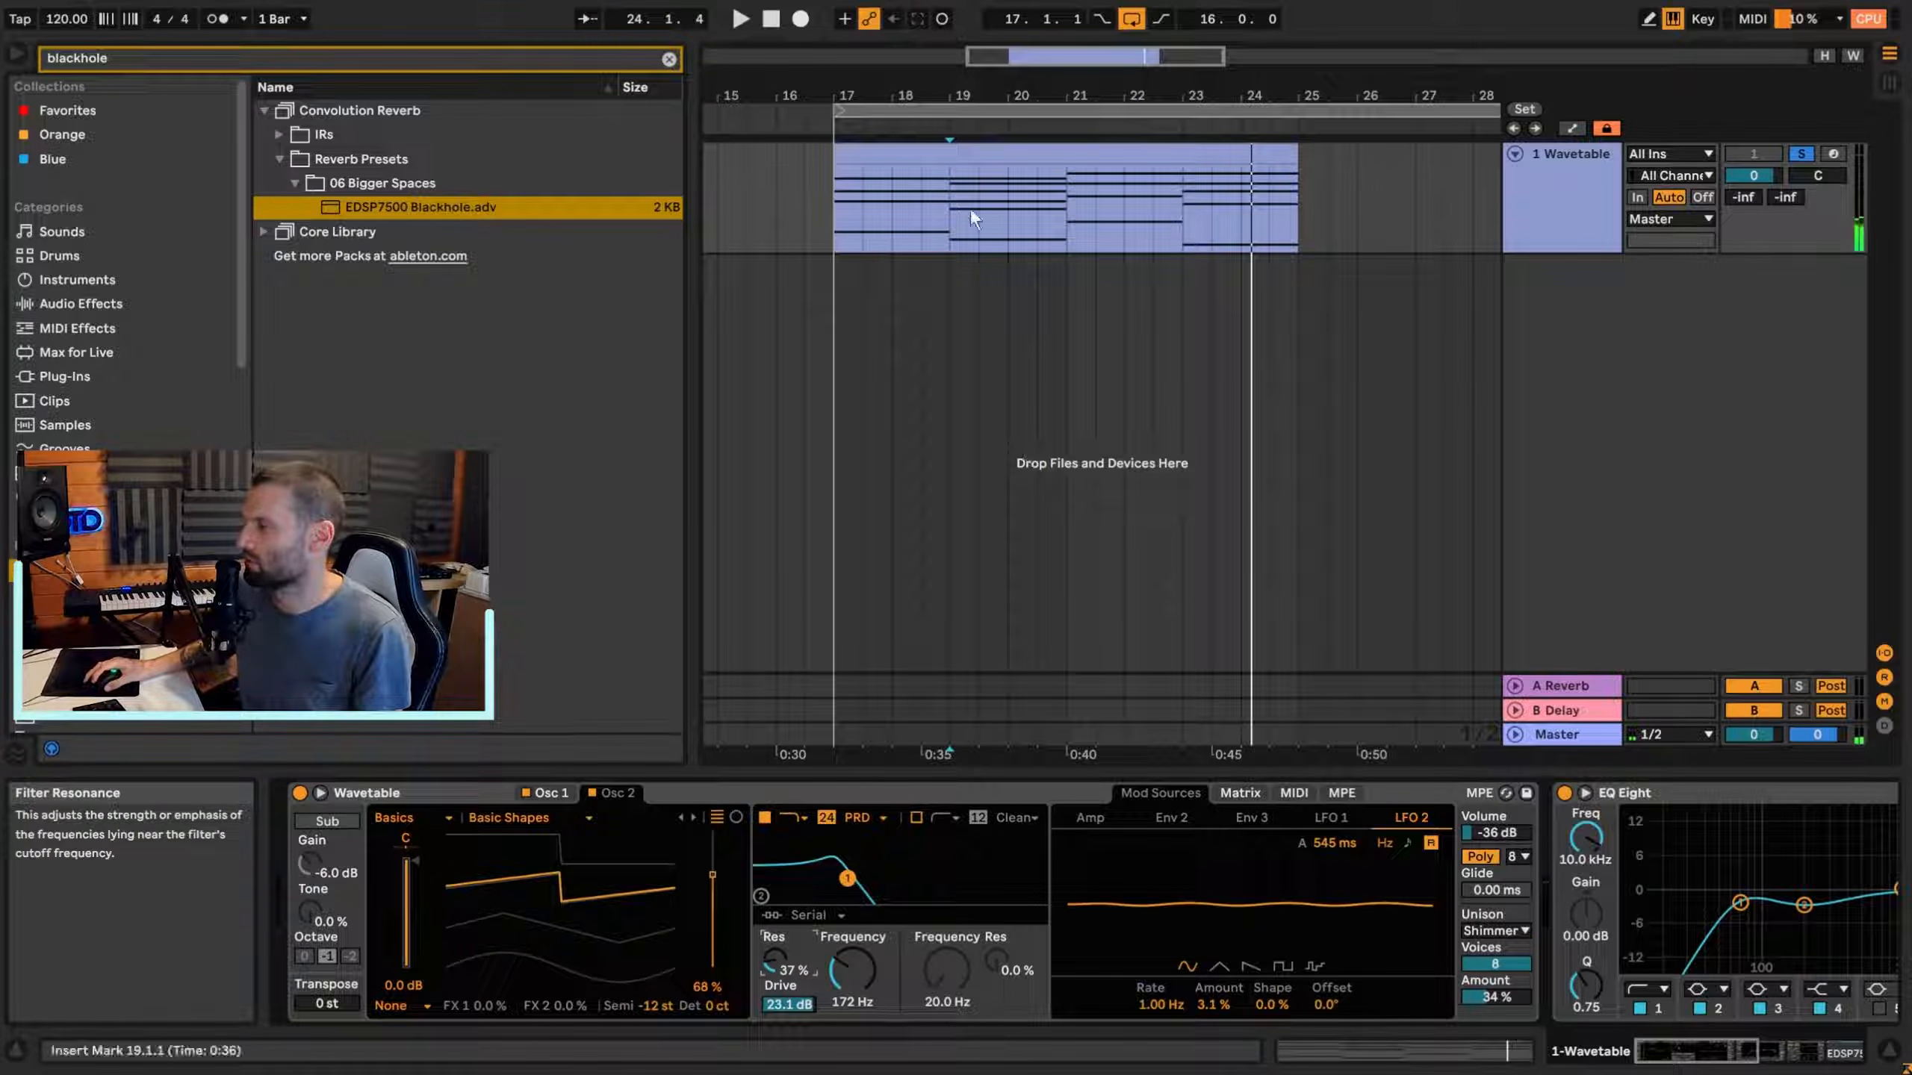
click(832, 220)
key(space)
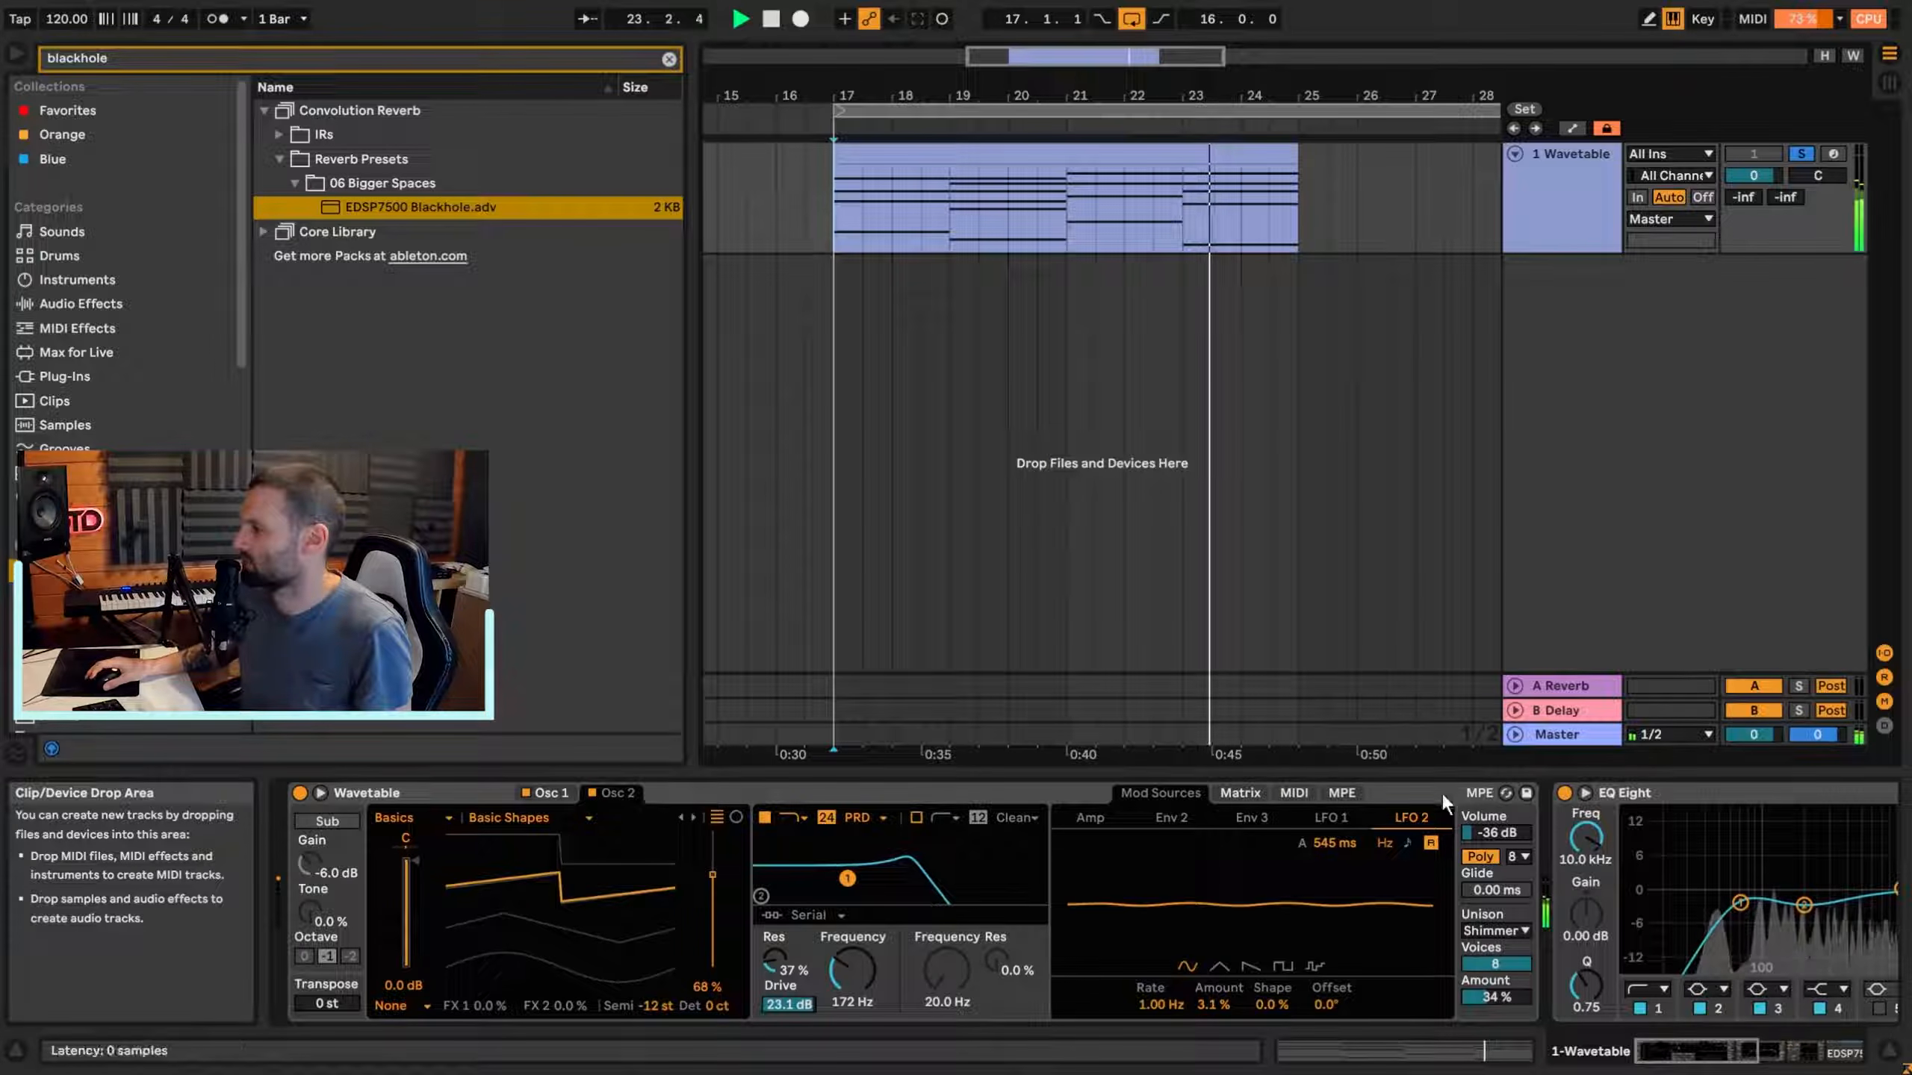
Lower Wavetable's unison amount to 31%, place the insert marker at bar 26 and stop playback.
drag(1496, 997, 1496, 1003)
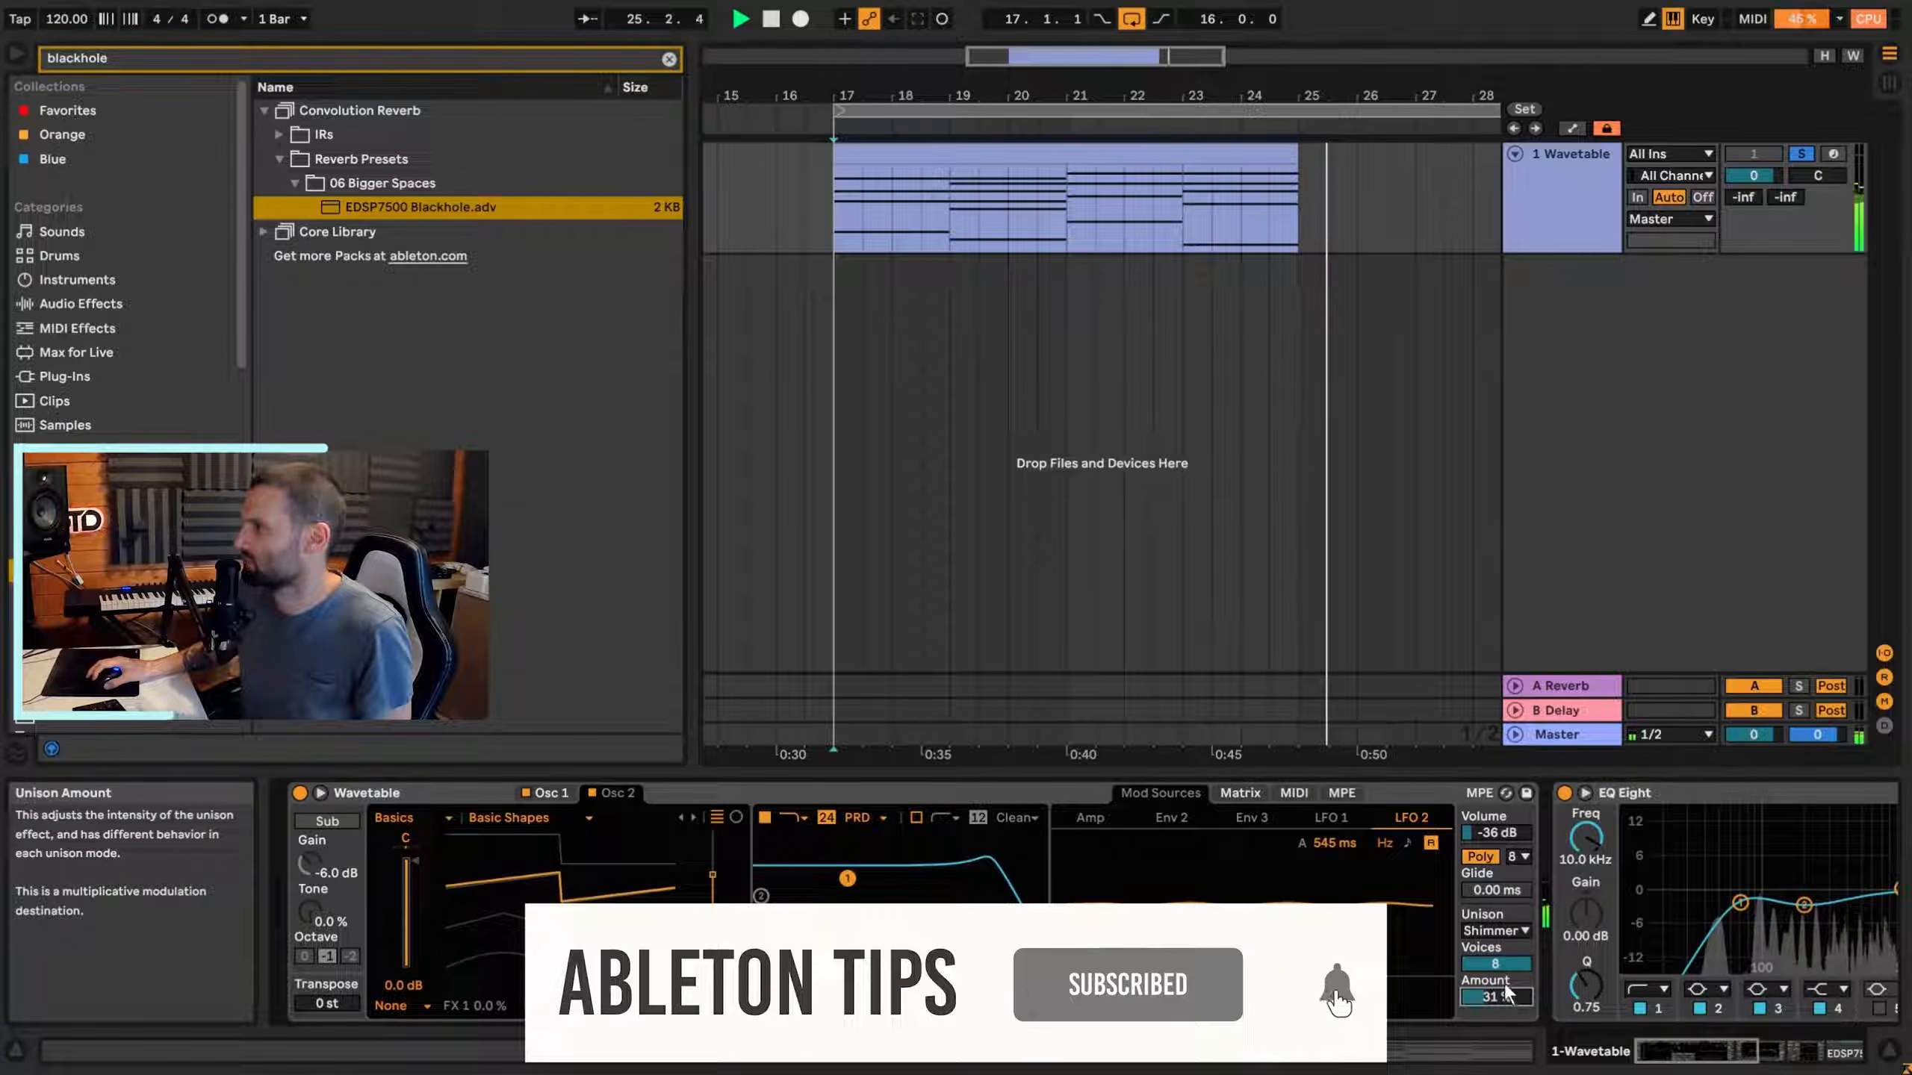
drag(1047, 56, 1046, 12)
click(1114, 244)
key(space)
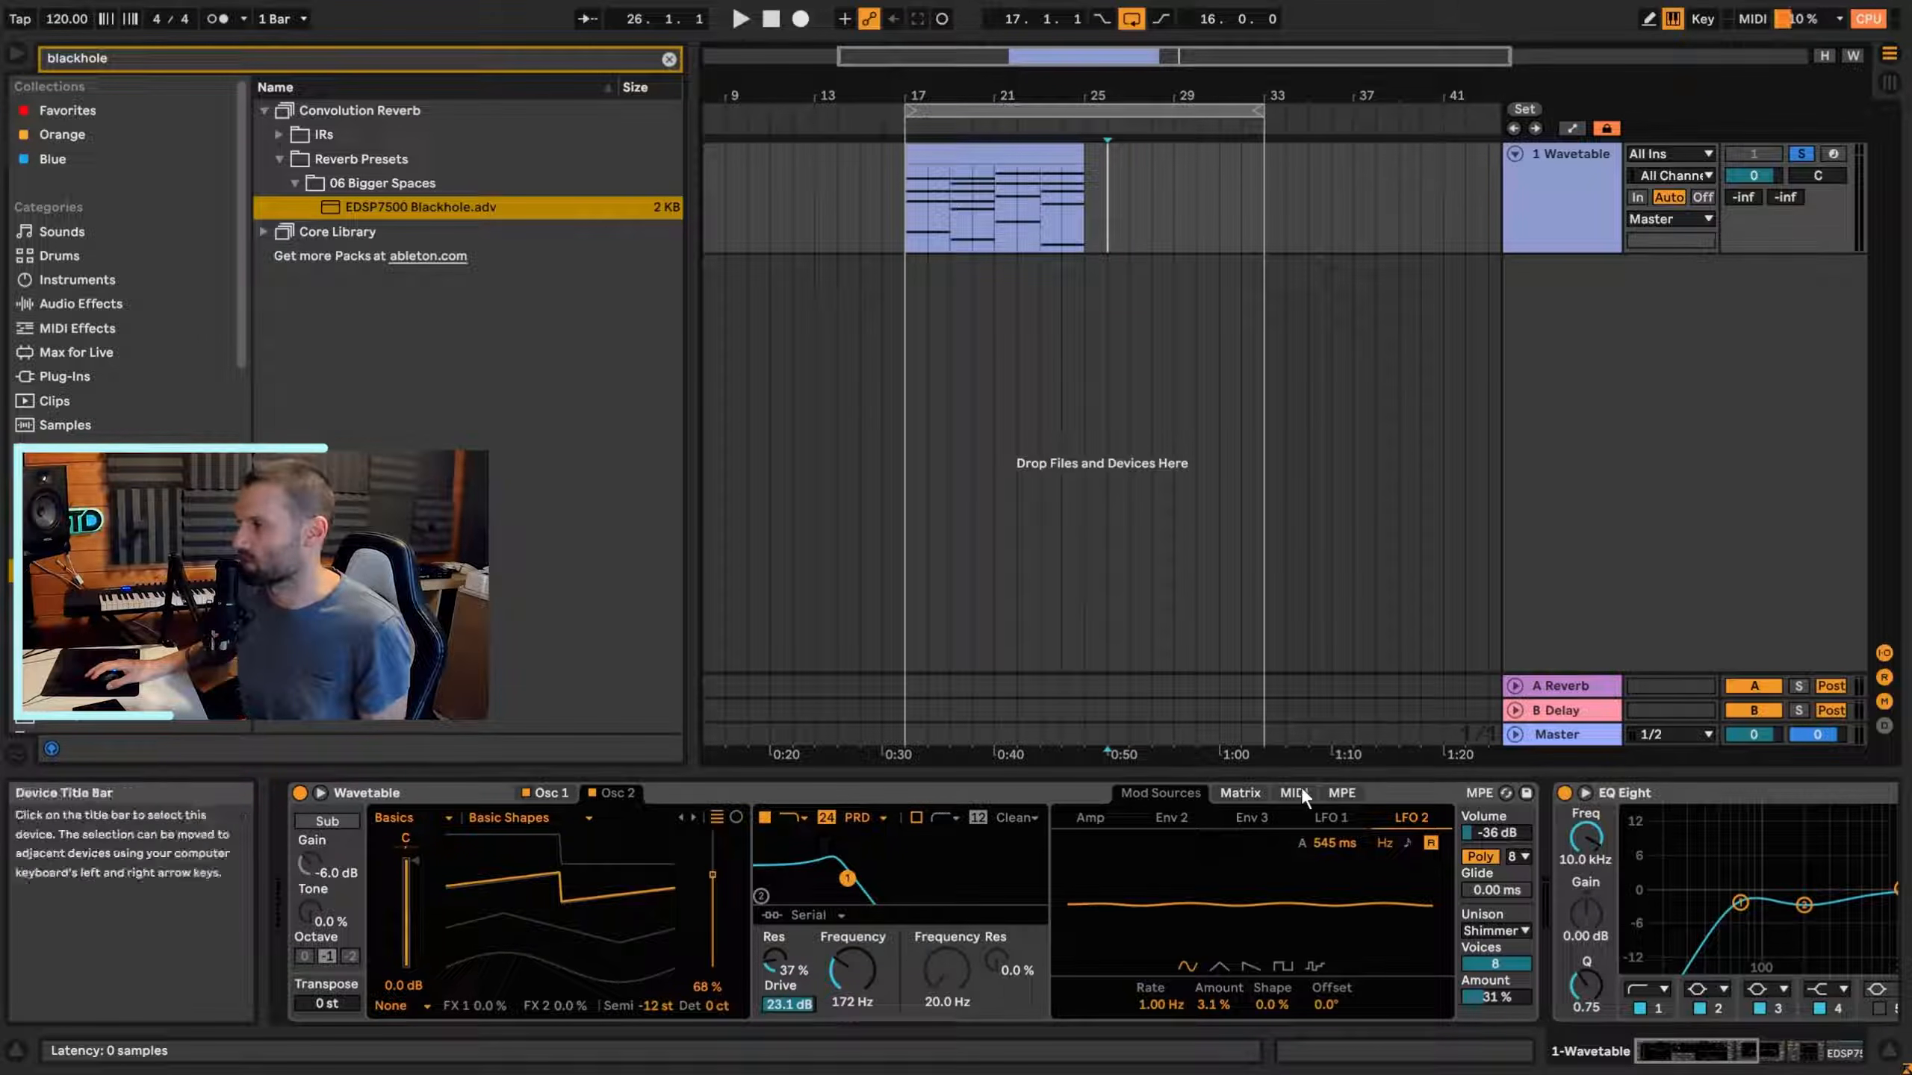
Modulate Osc 2 Pos with LFO 2 at 100 in the modulation matrix and set oscillator 2's wave position to 72% while auditioning.
click(1251, 791)
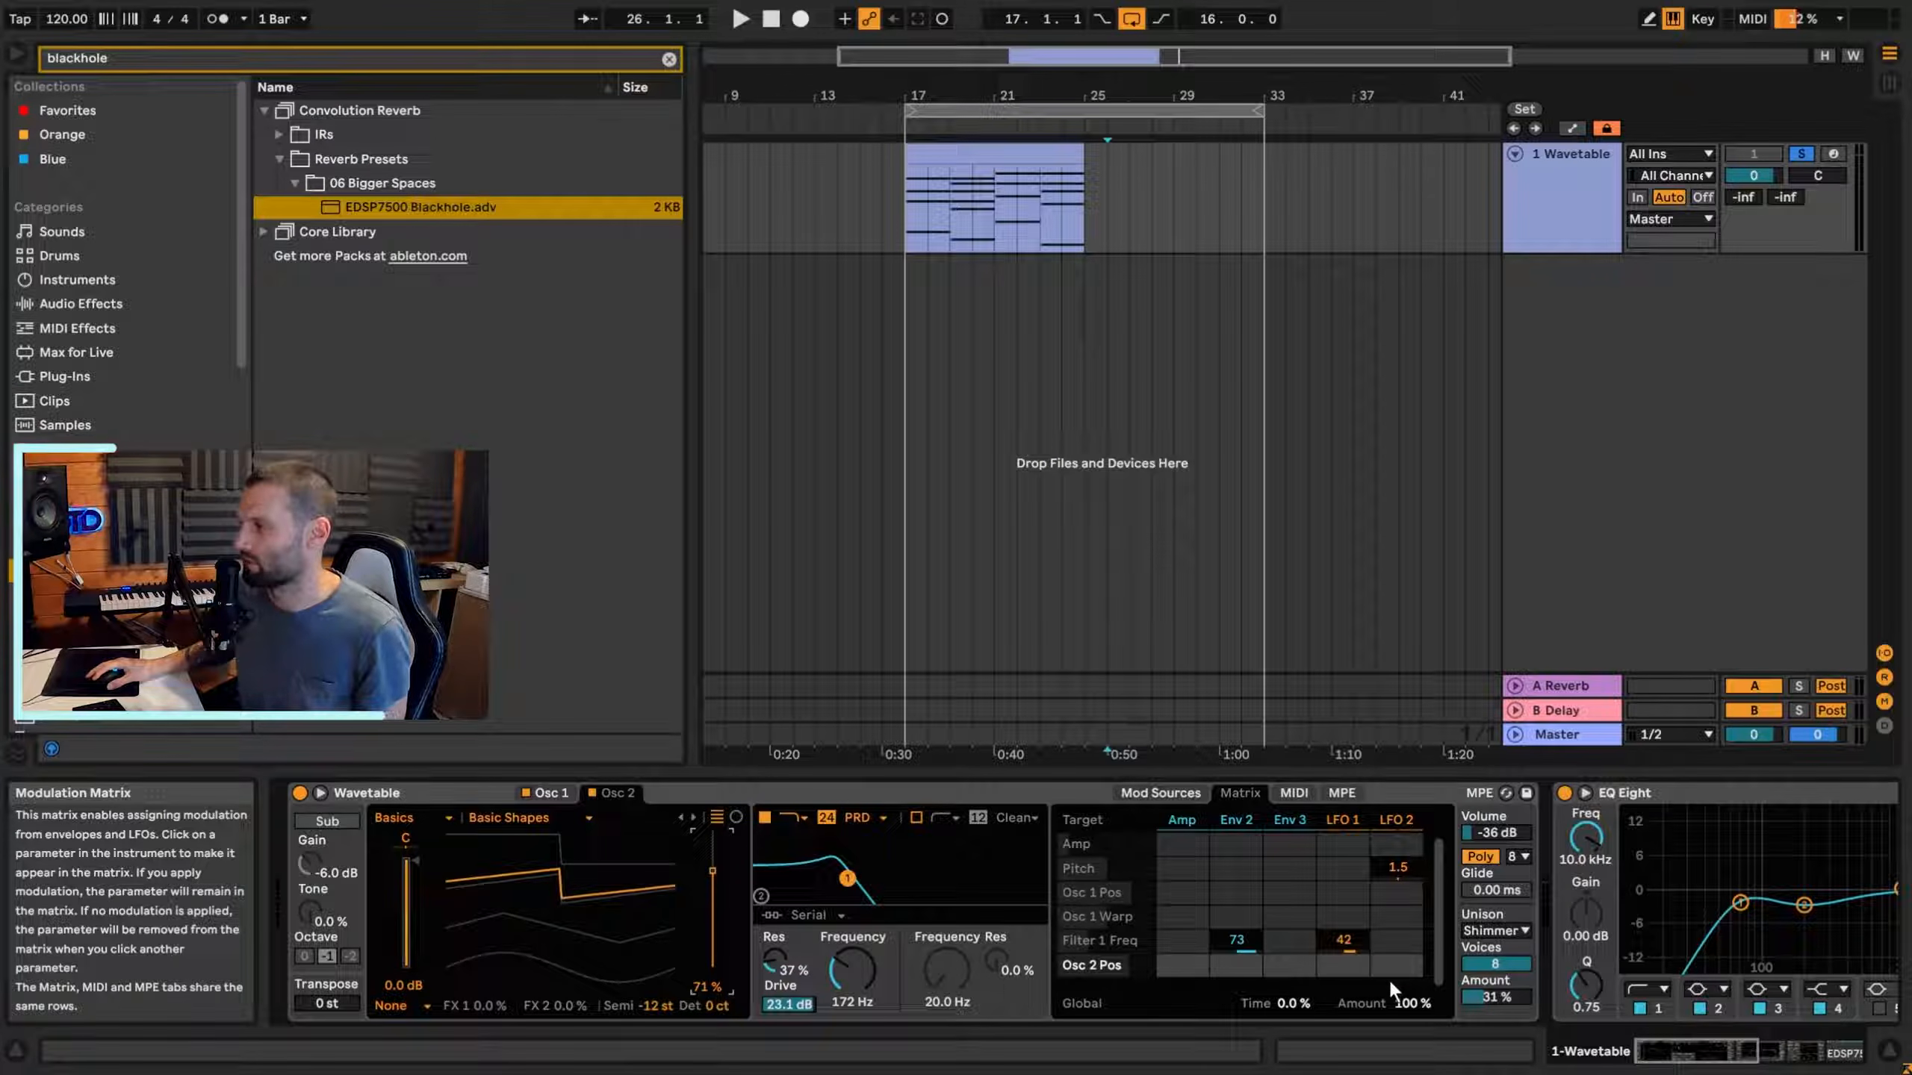
drag(1392, 966, 1392, 933)
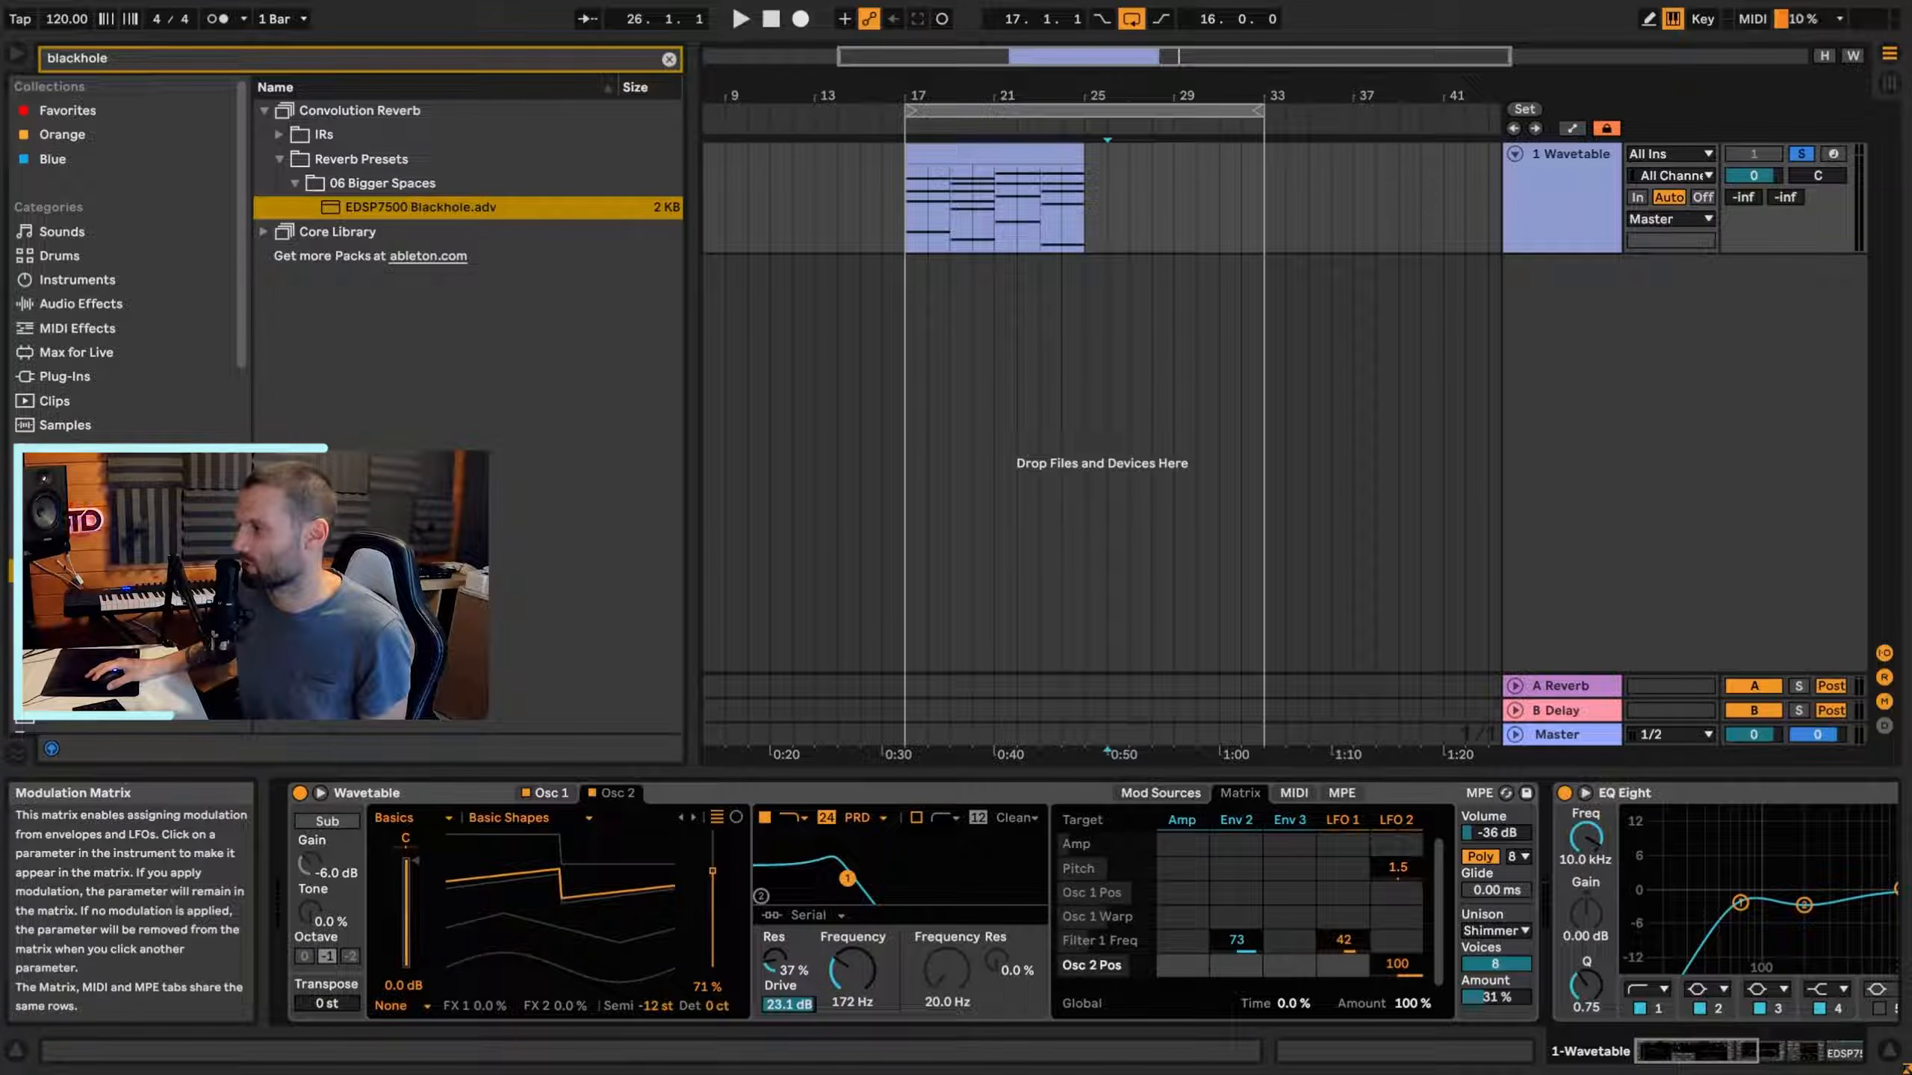
key(space)
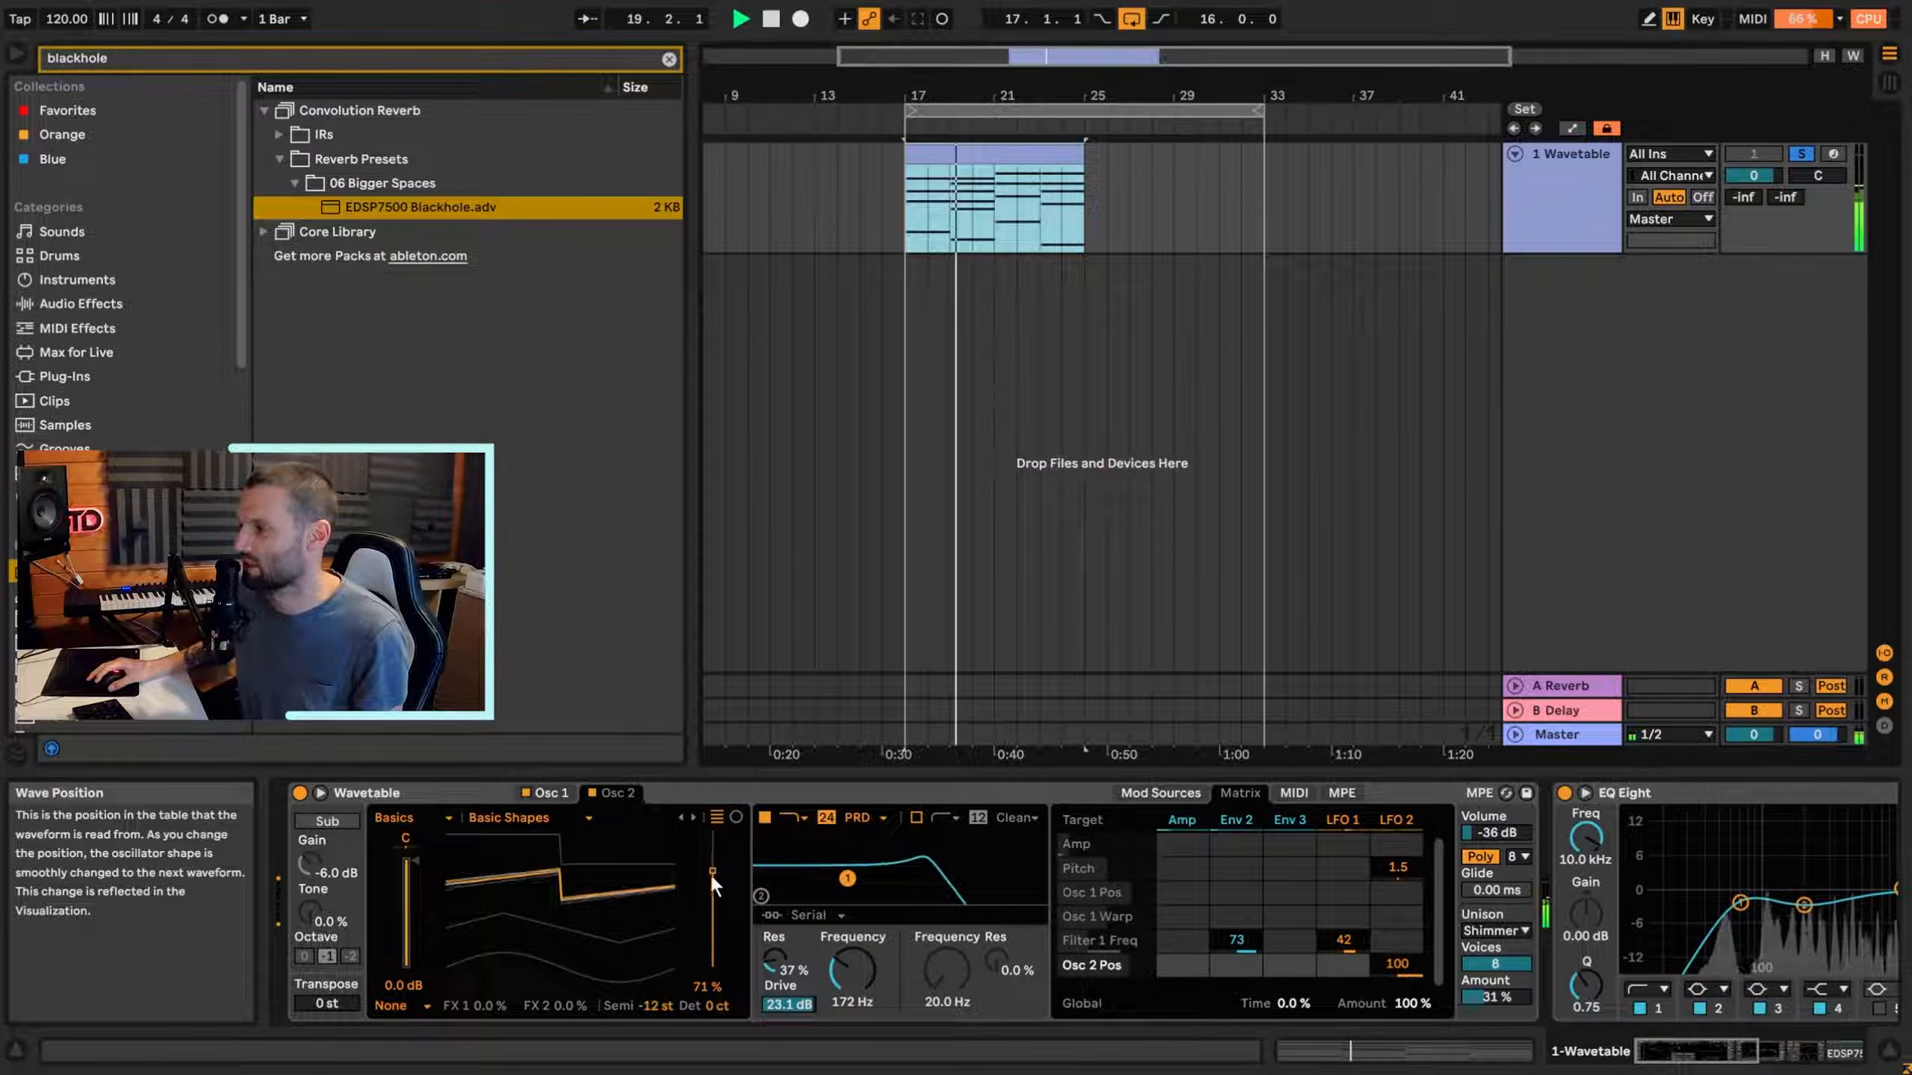
mouse_move(710, 870)
mouse_down()
mouse_move(710, 835)
mouse_move(708, 869)
mouse_up()
key(space)
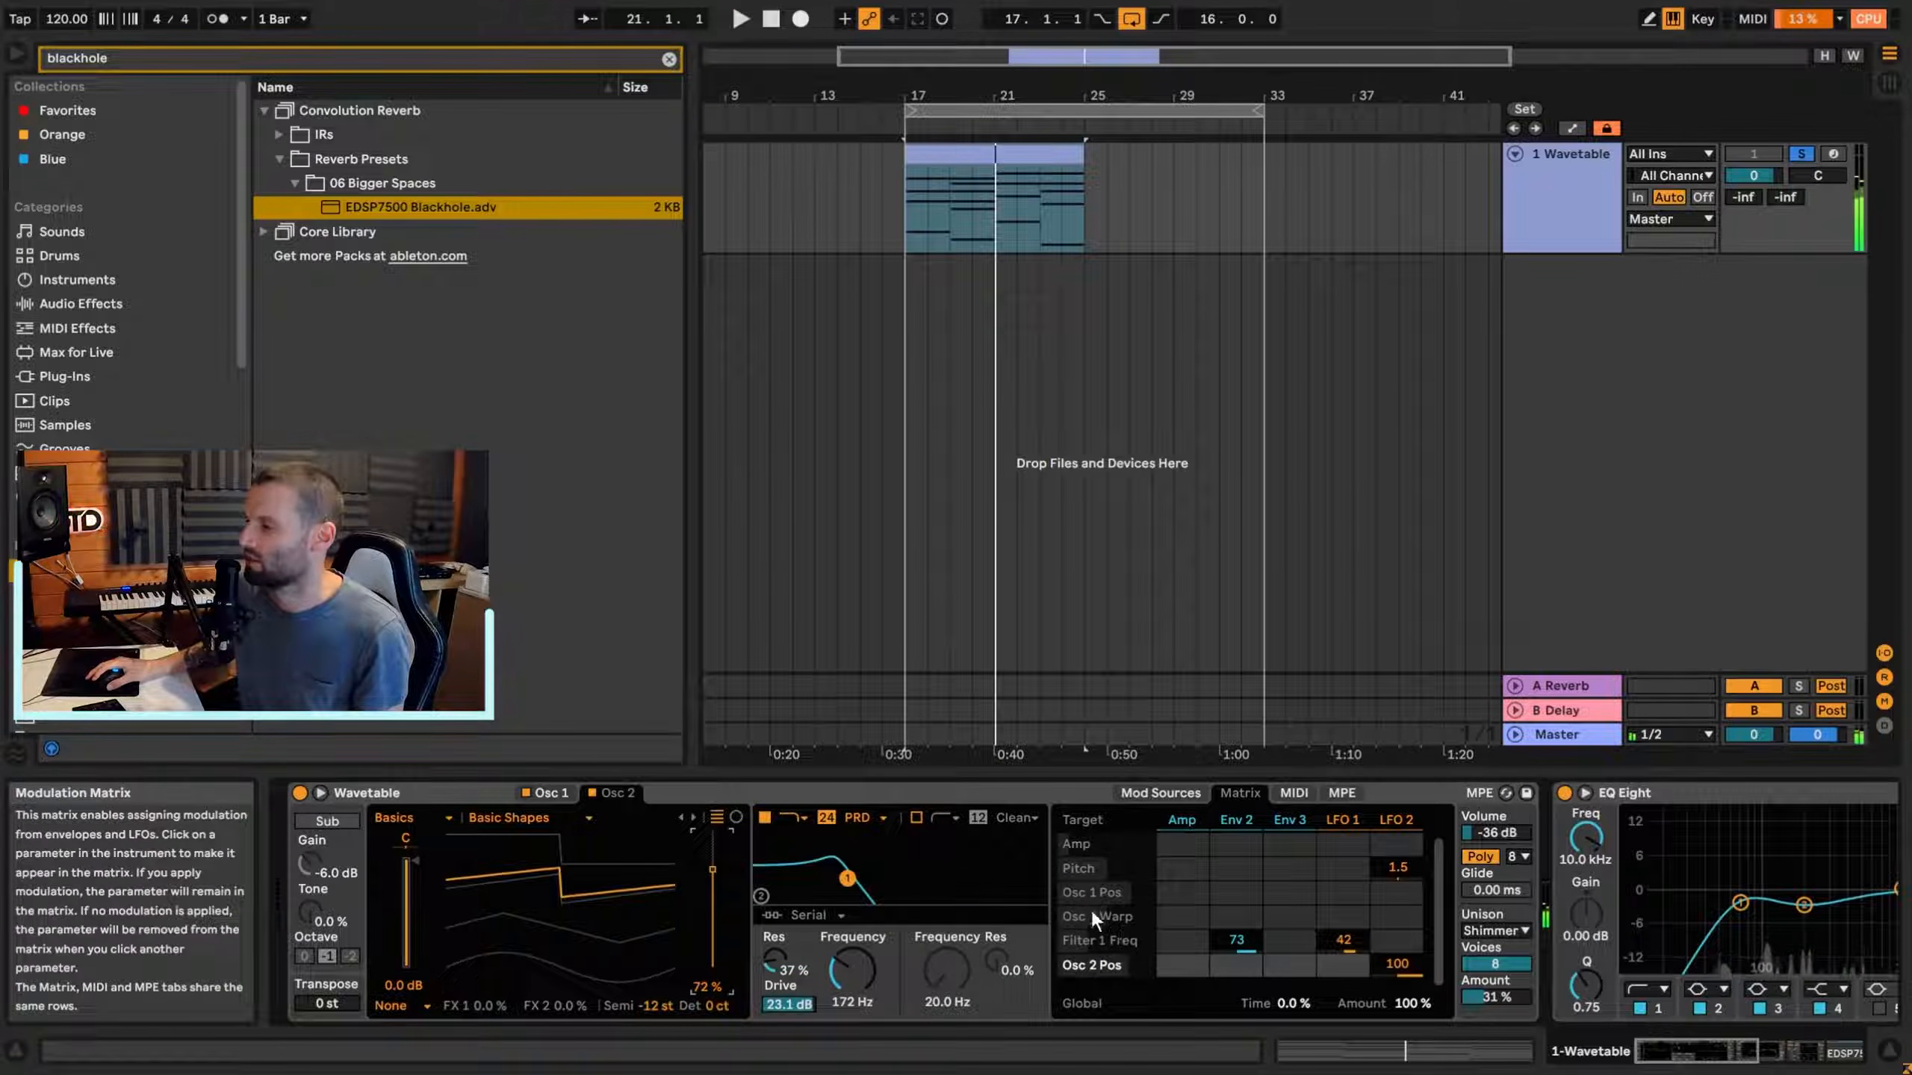